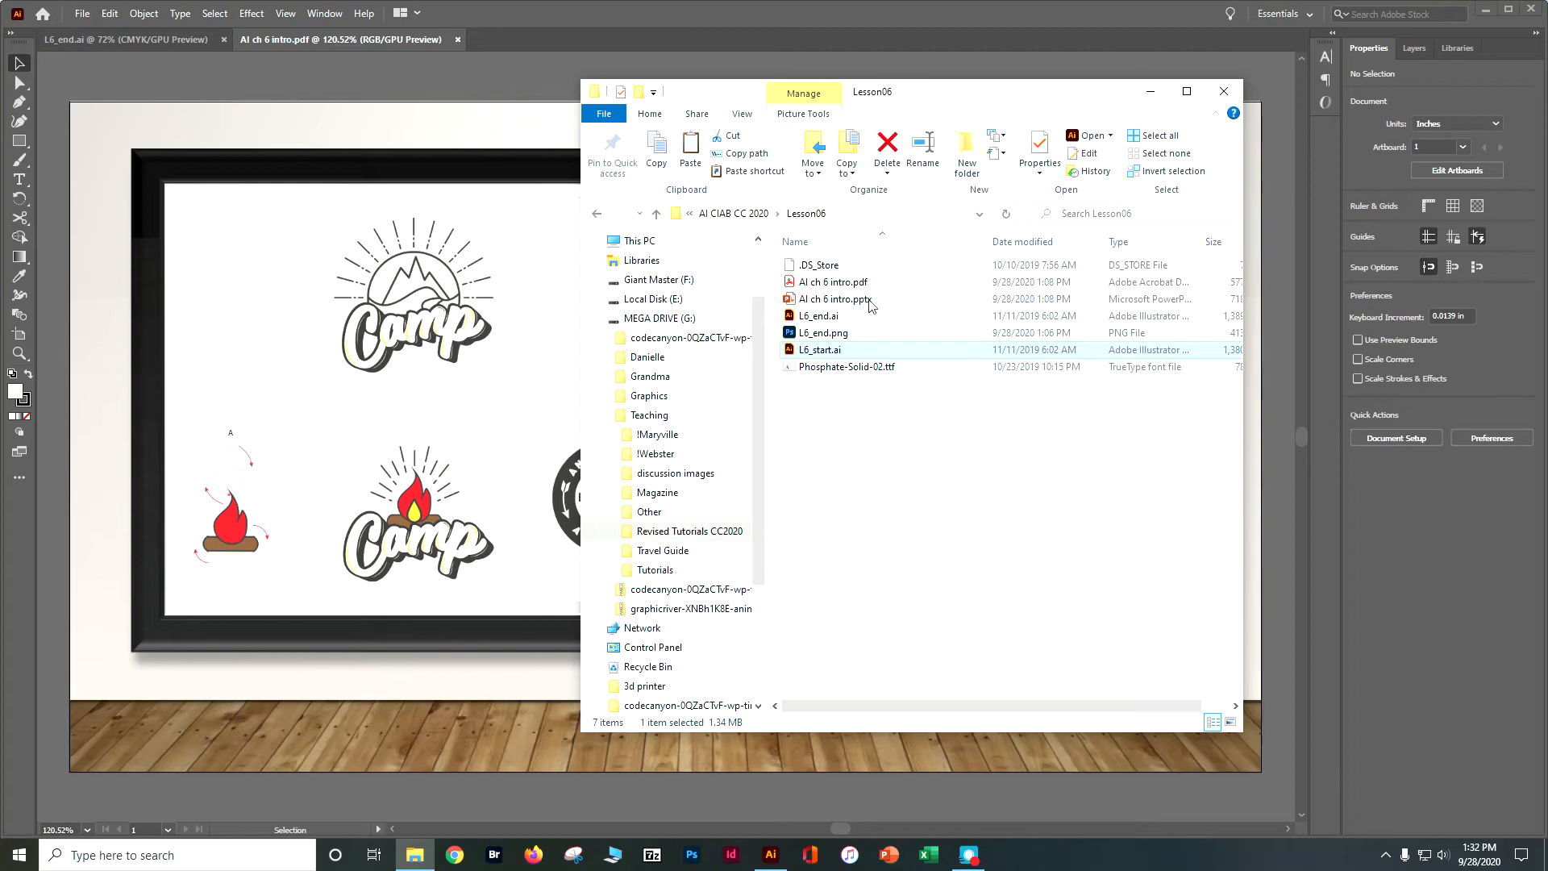
Open L6_start.ai and show the system fonts as possible replacements for the missing Phosphate Solid font.
double_click(833, 349)
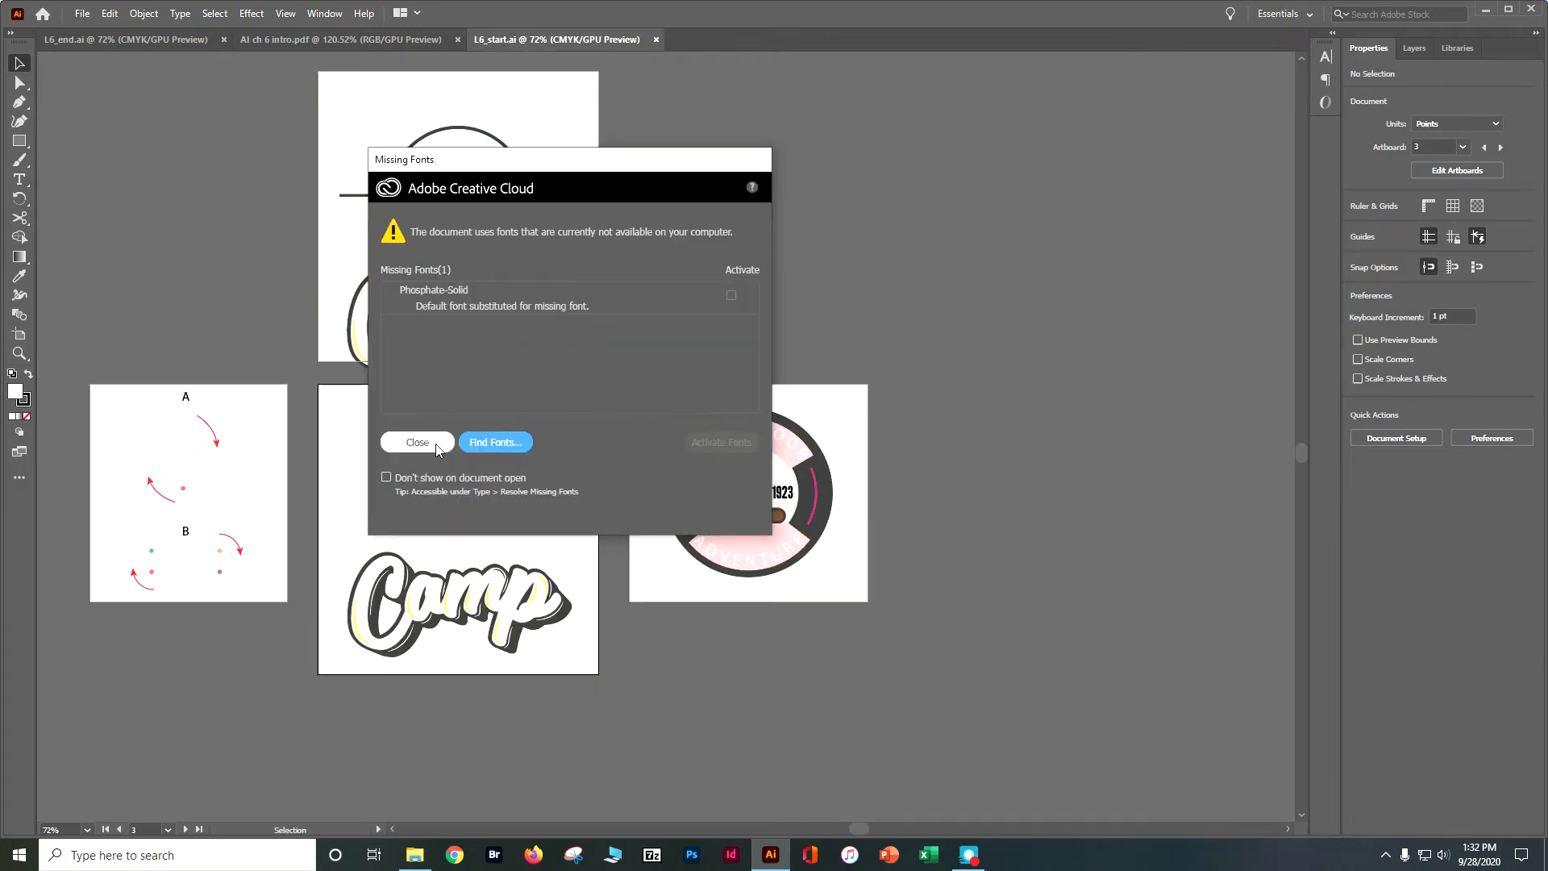
left_click(525, 442)
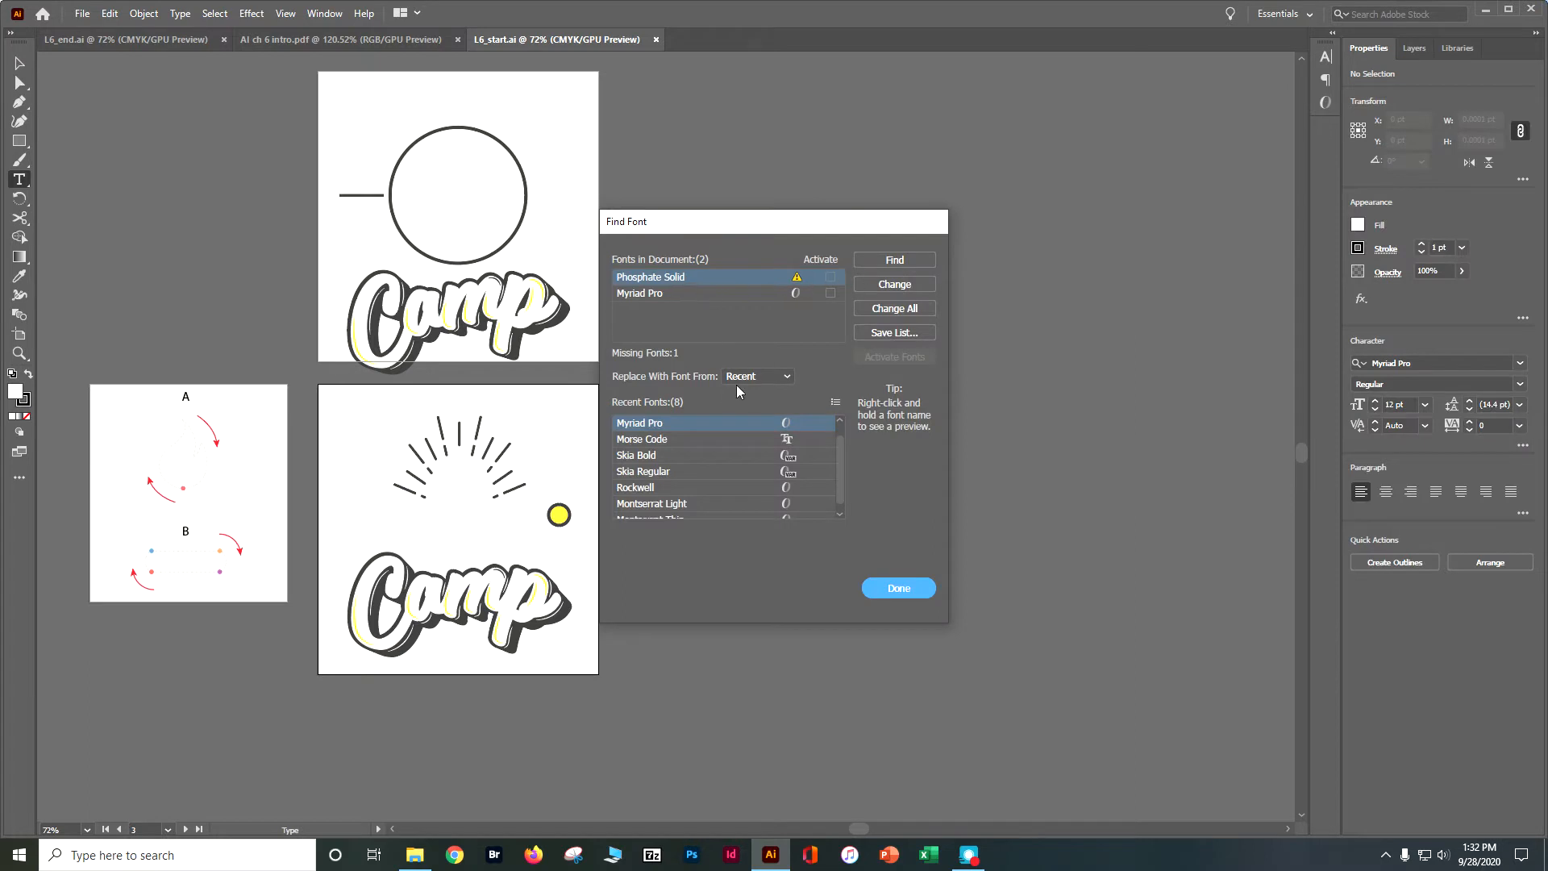
left_click(699, 279)
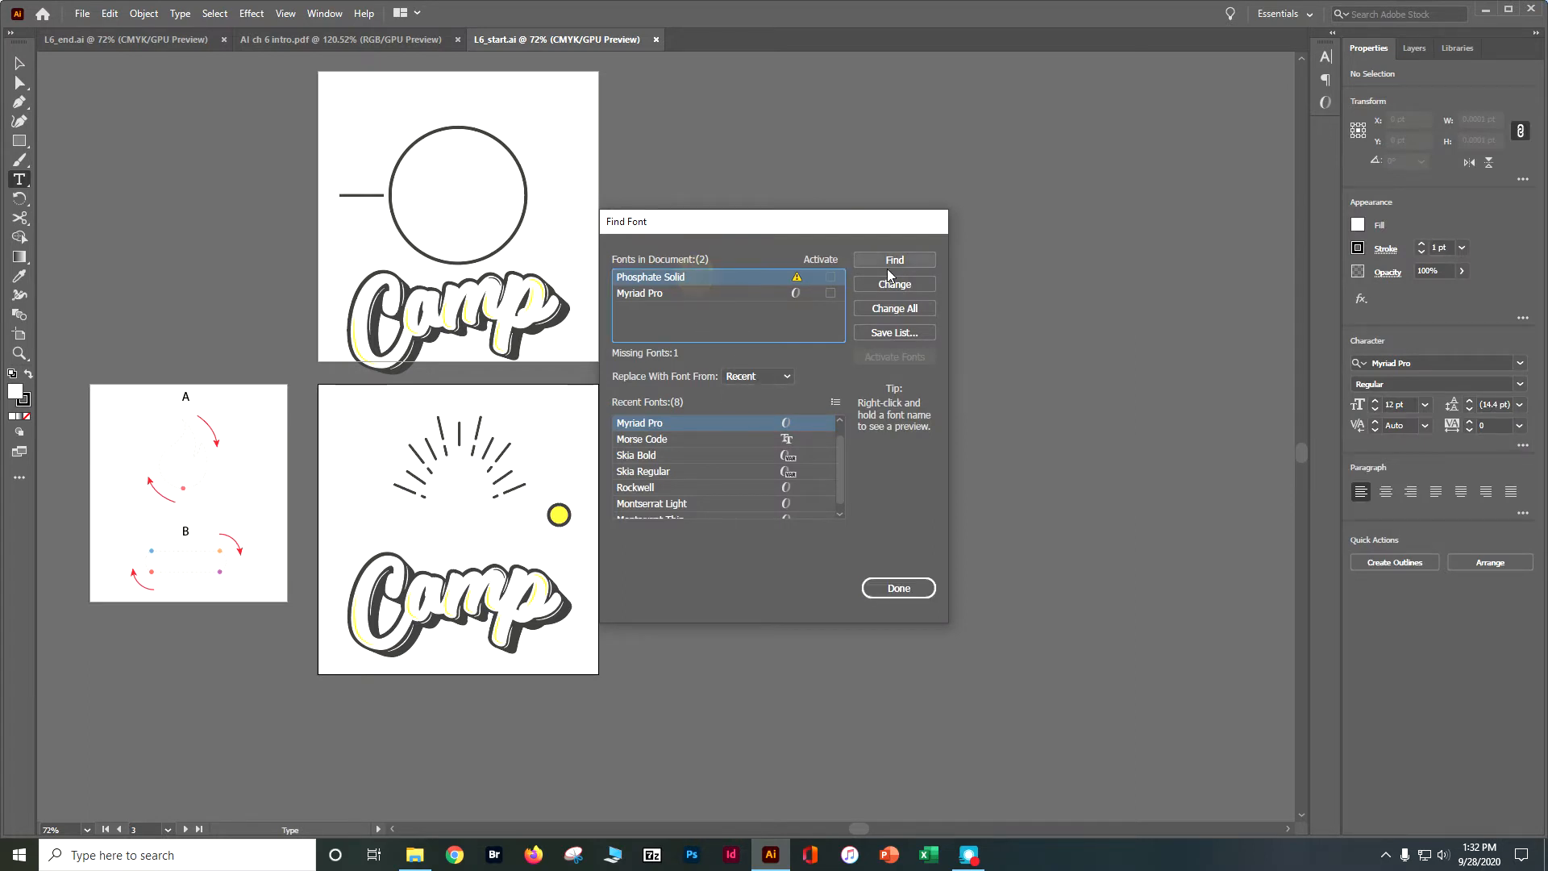
left_click(902, 261)
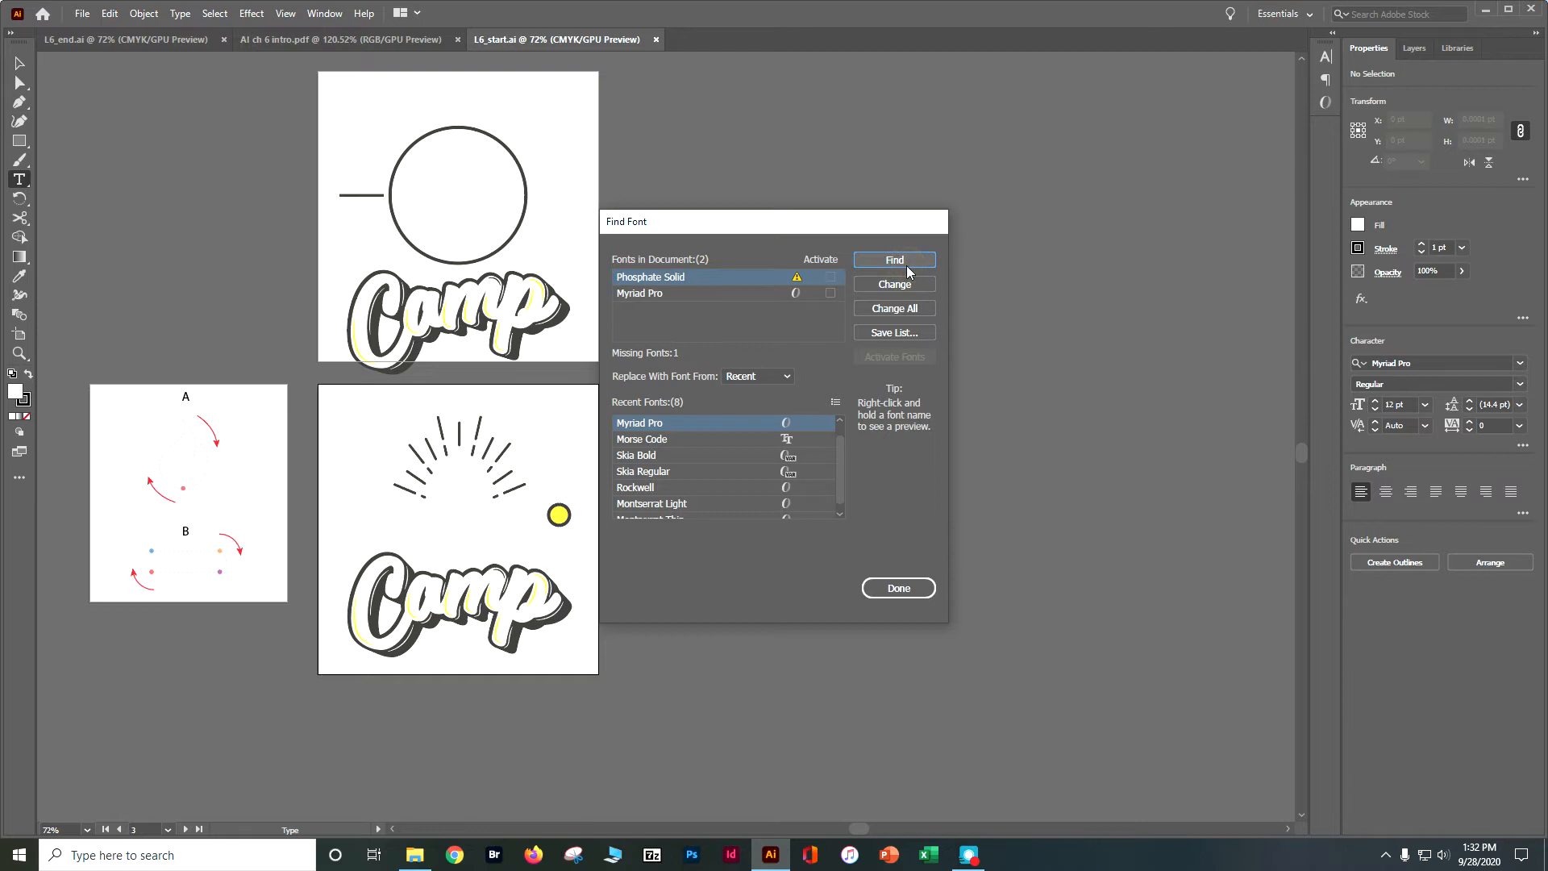
left_click_drag(840, 446, 832, 405)
left_click(786, 376)
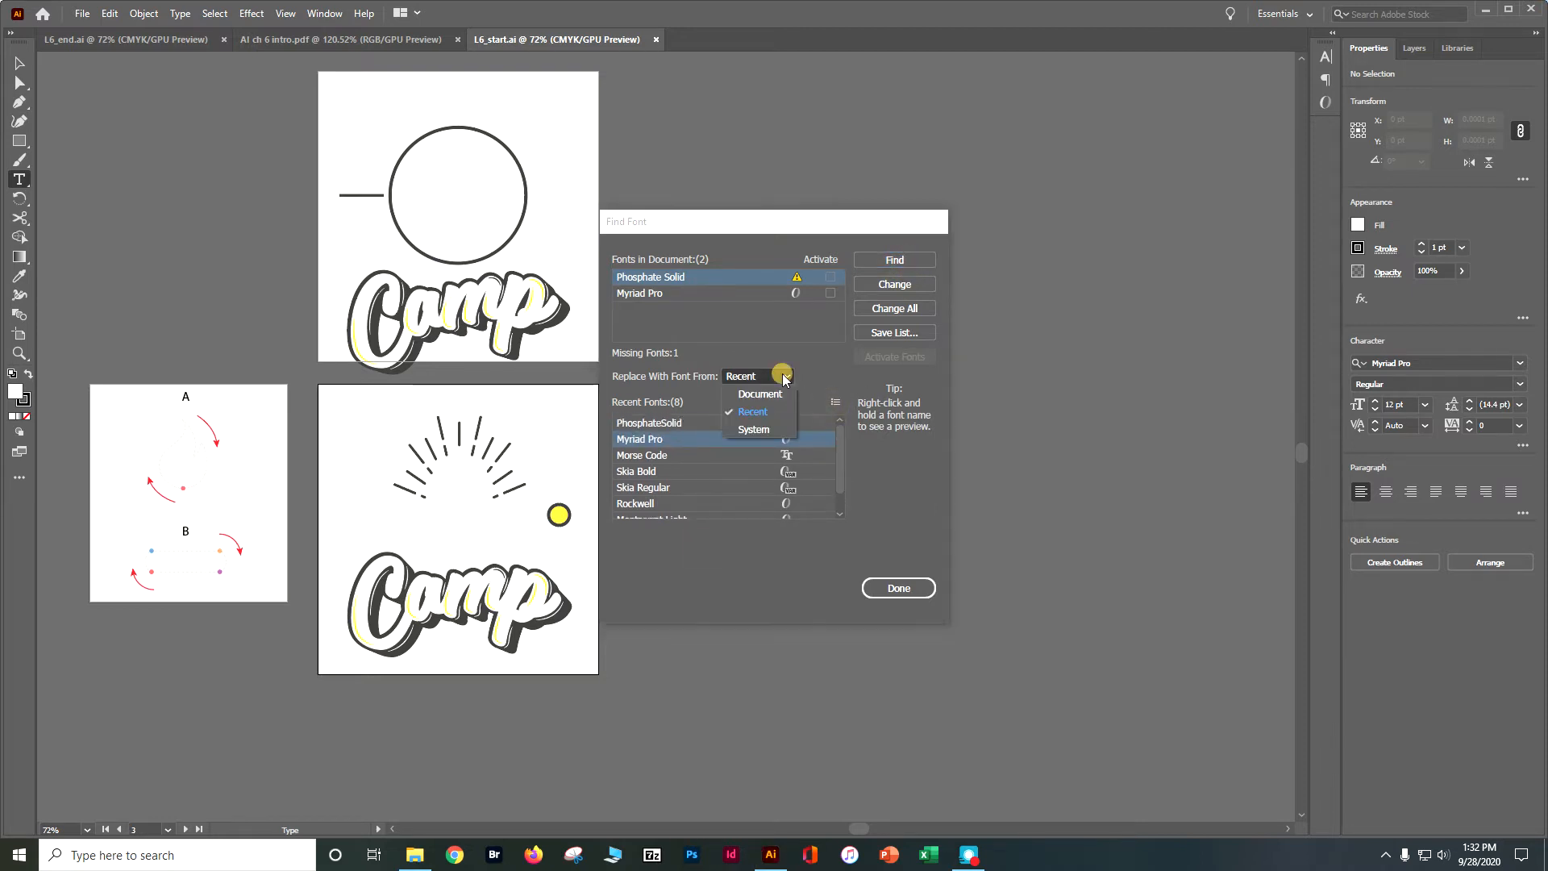
left_click(784, 430)
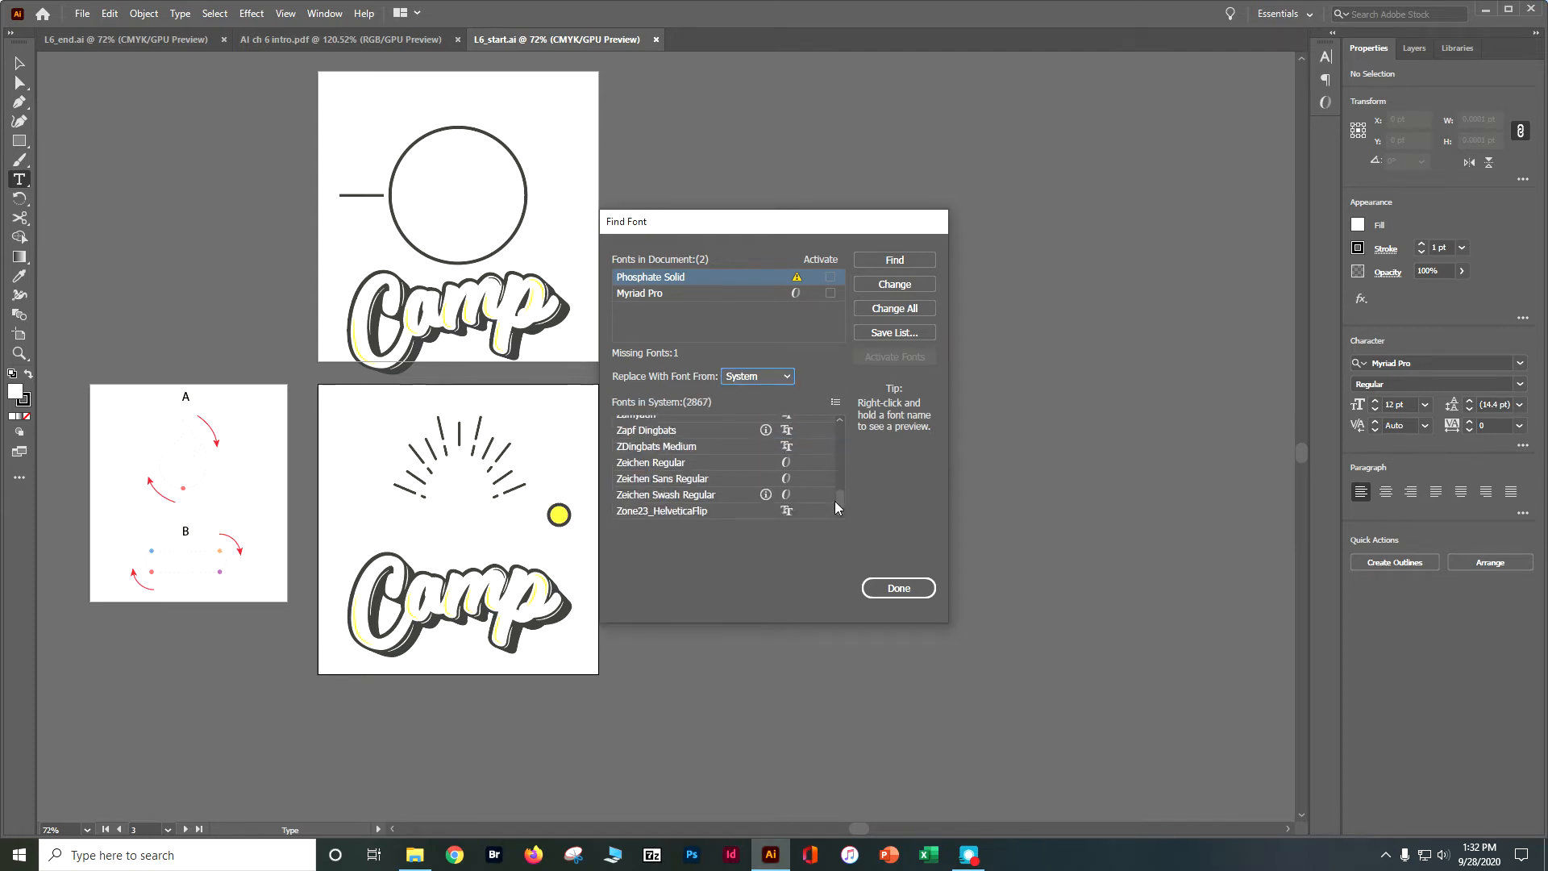
Choose PhosphateSolid from the system fonts as the replacement and close the Find Font dialog.
left_click_drag(844, 492, 834, 425)
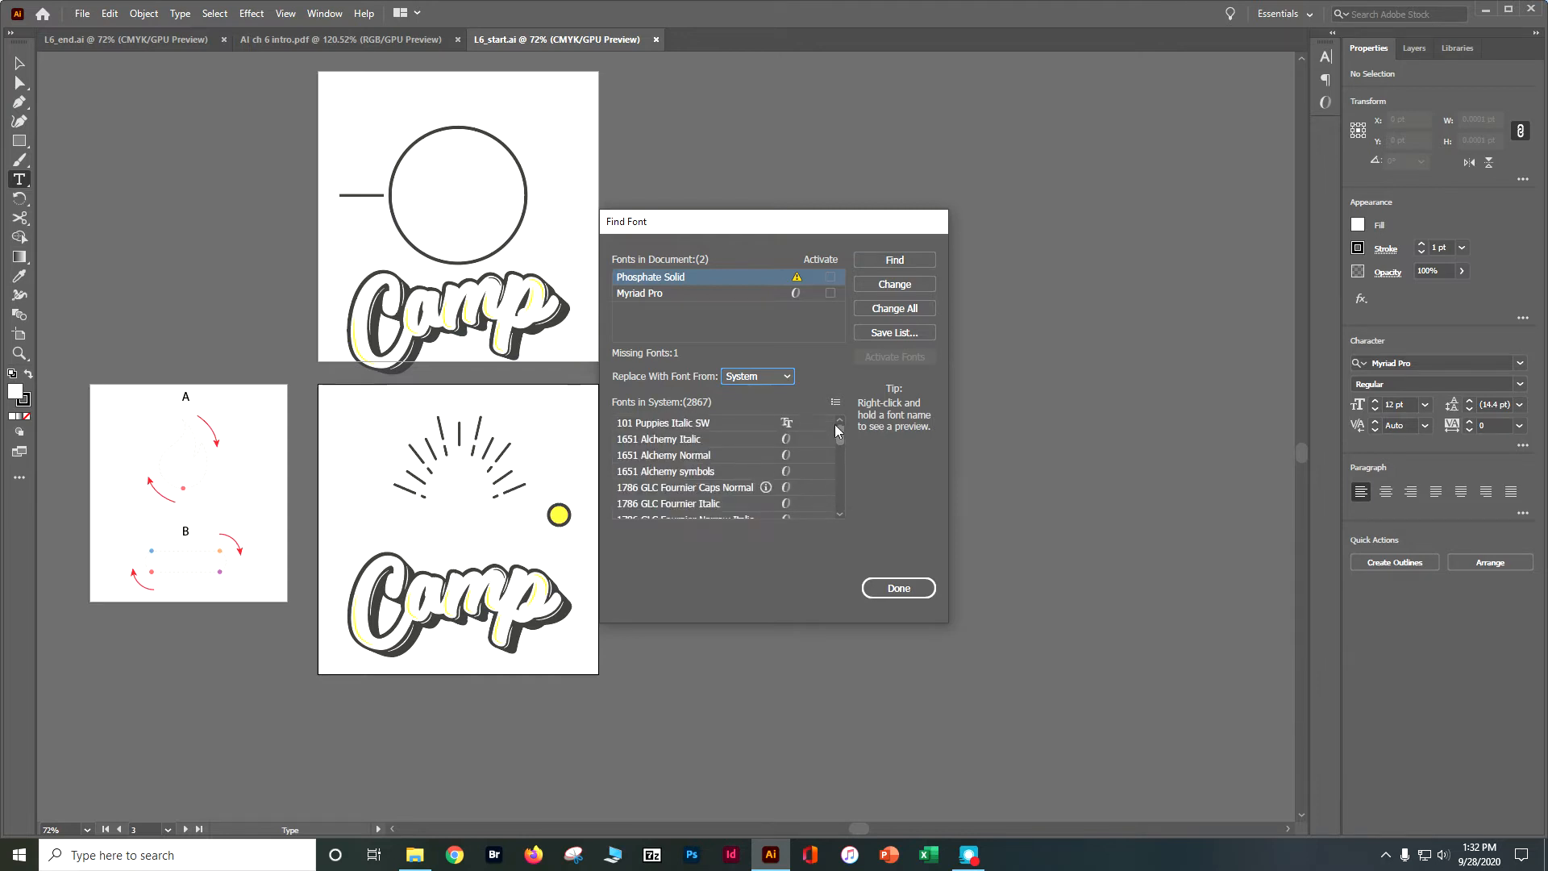
scroll(824, 437, "down", 10)
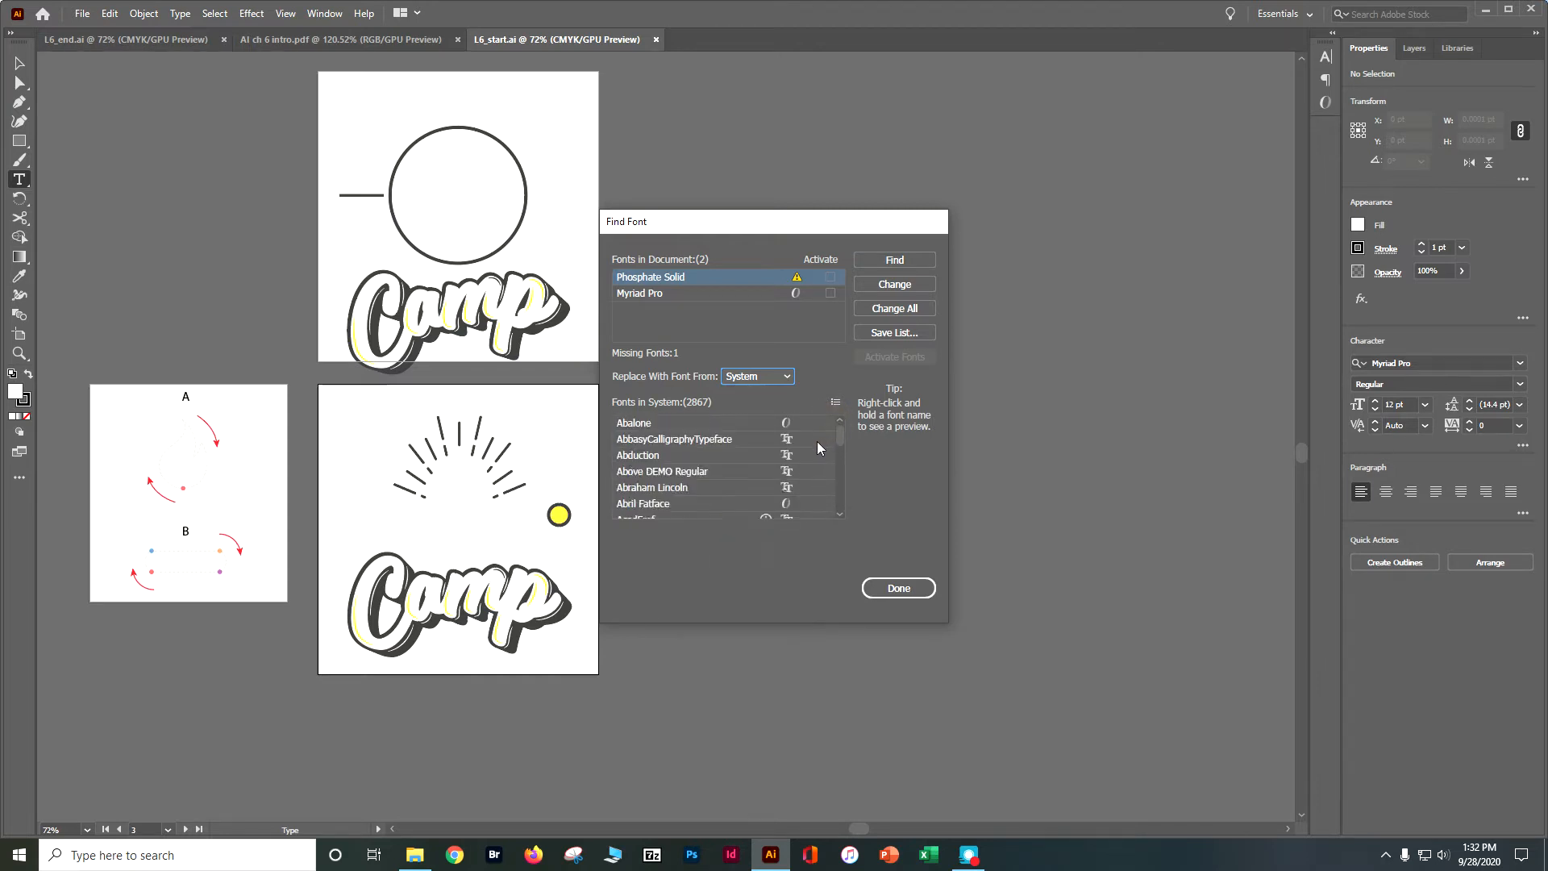
scroll(813, 442, "down", 3)
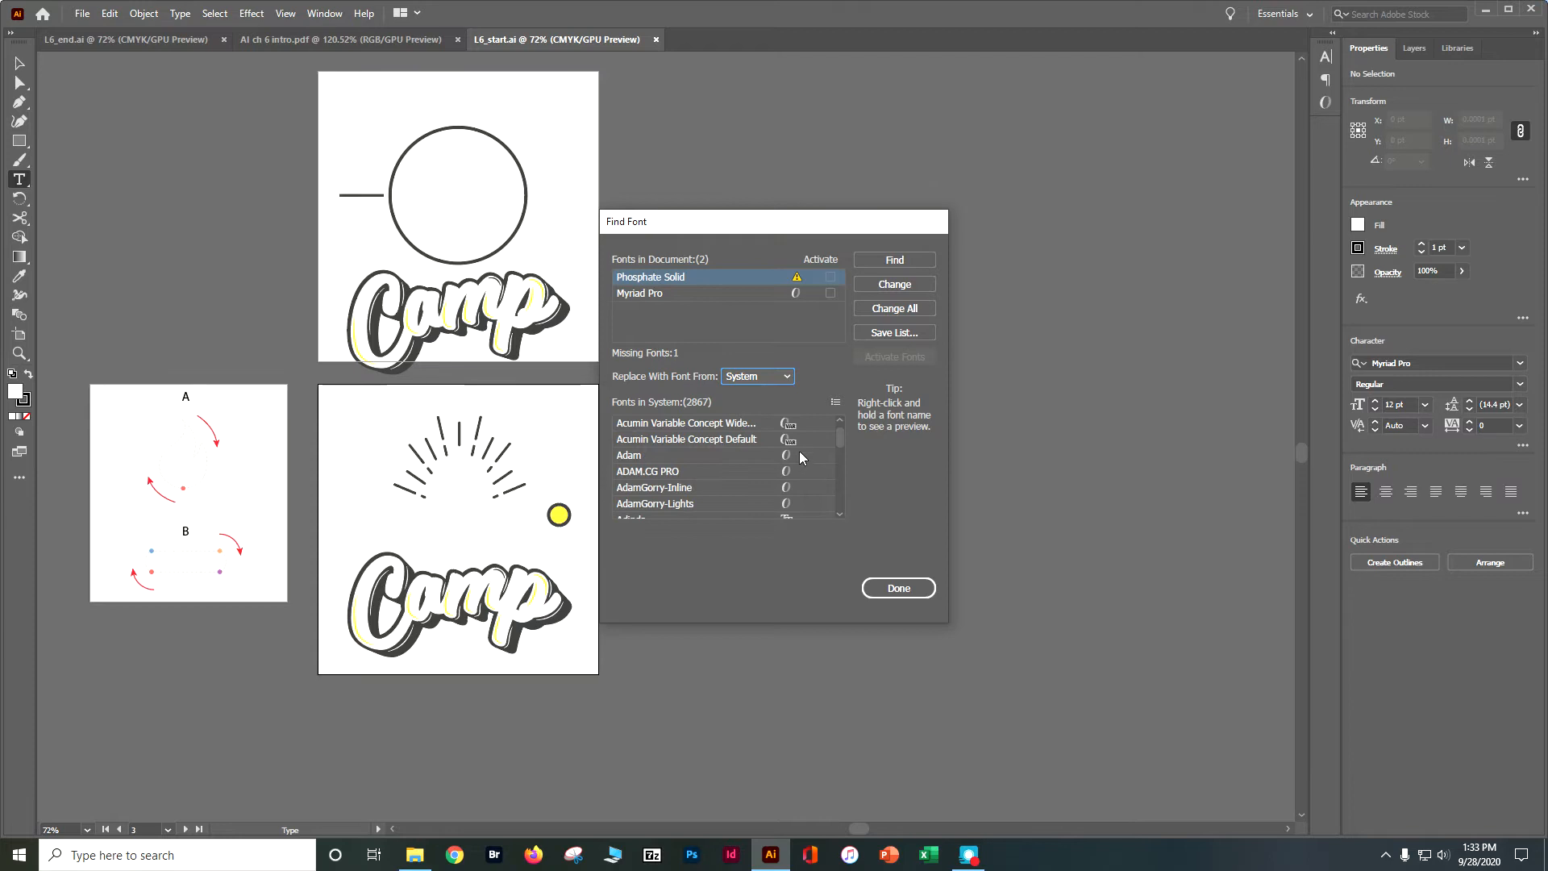
left_click_drag(840, 437, 838, 487)
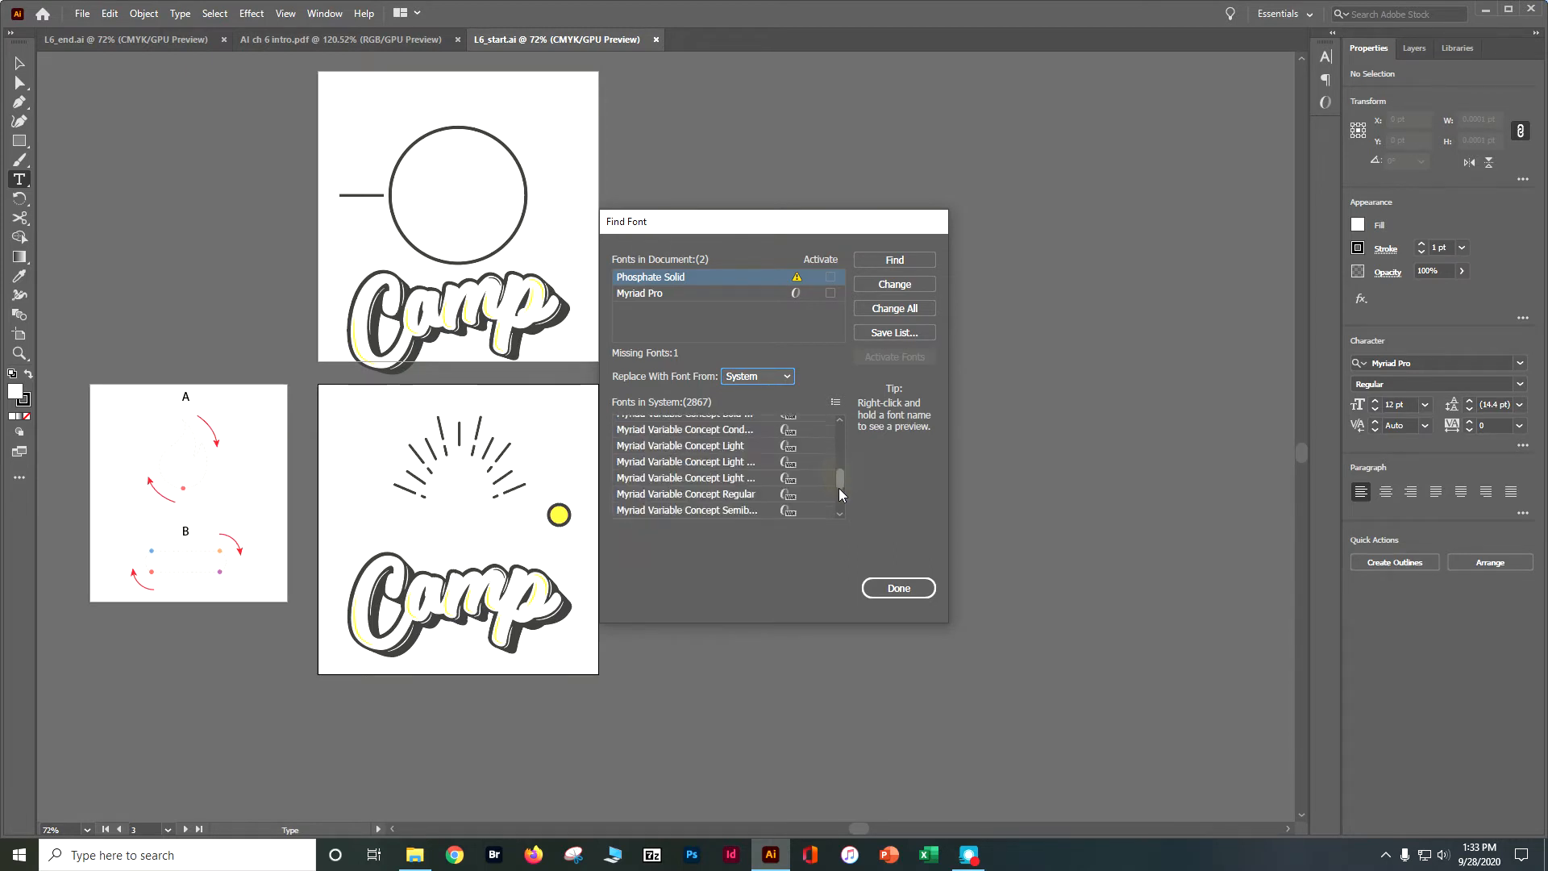
left_click(840, 508)
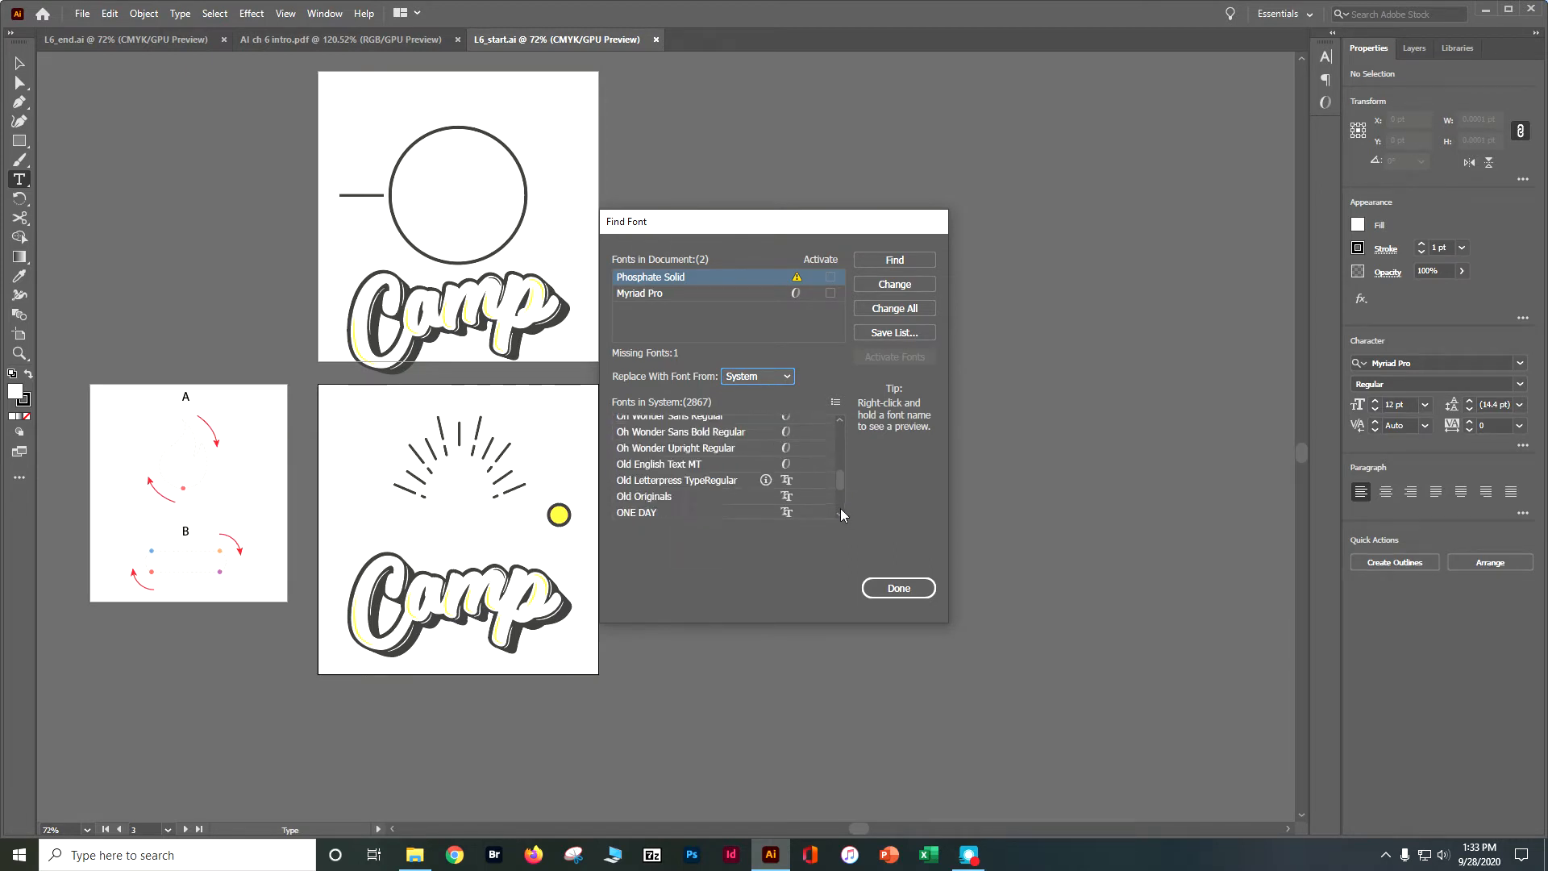
left_click(840, 508)
left_click(840, 508)
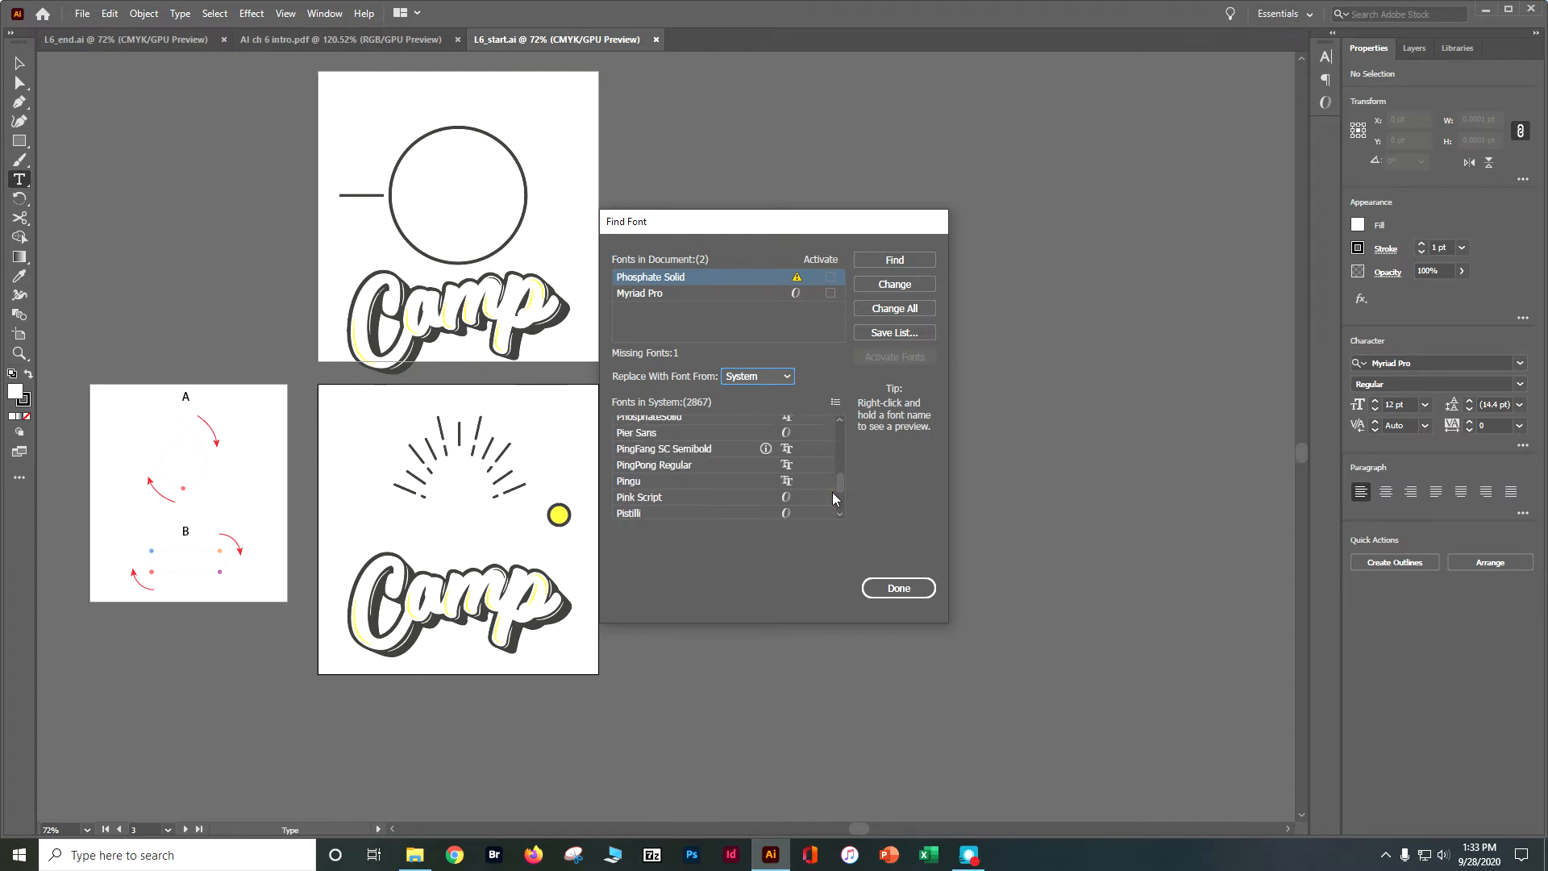
left_click(730, 428)
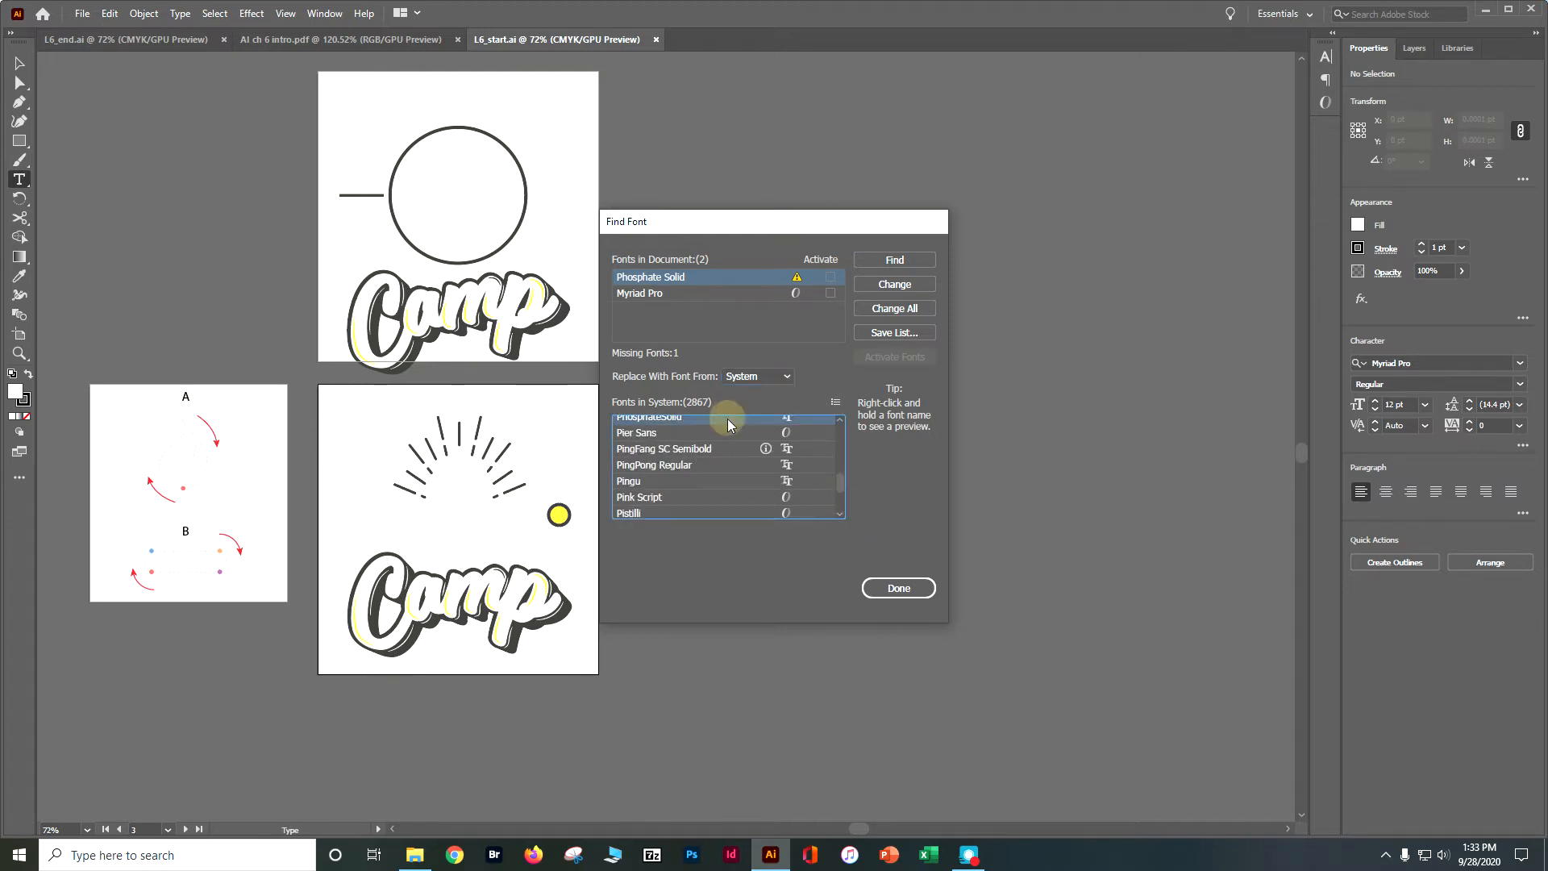
left_click(875, 584)
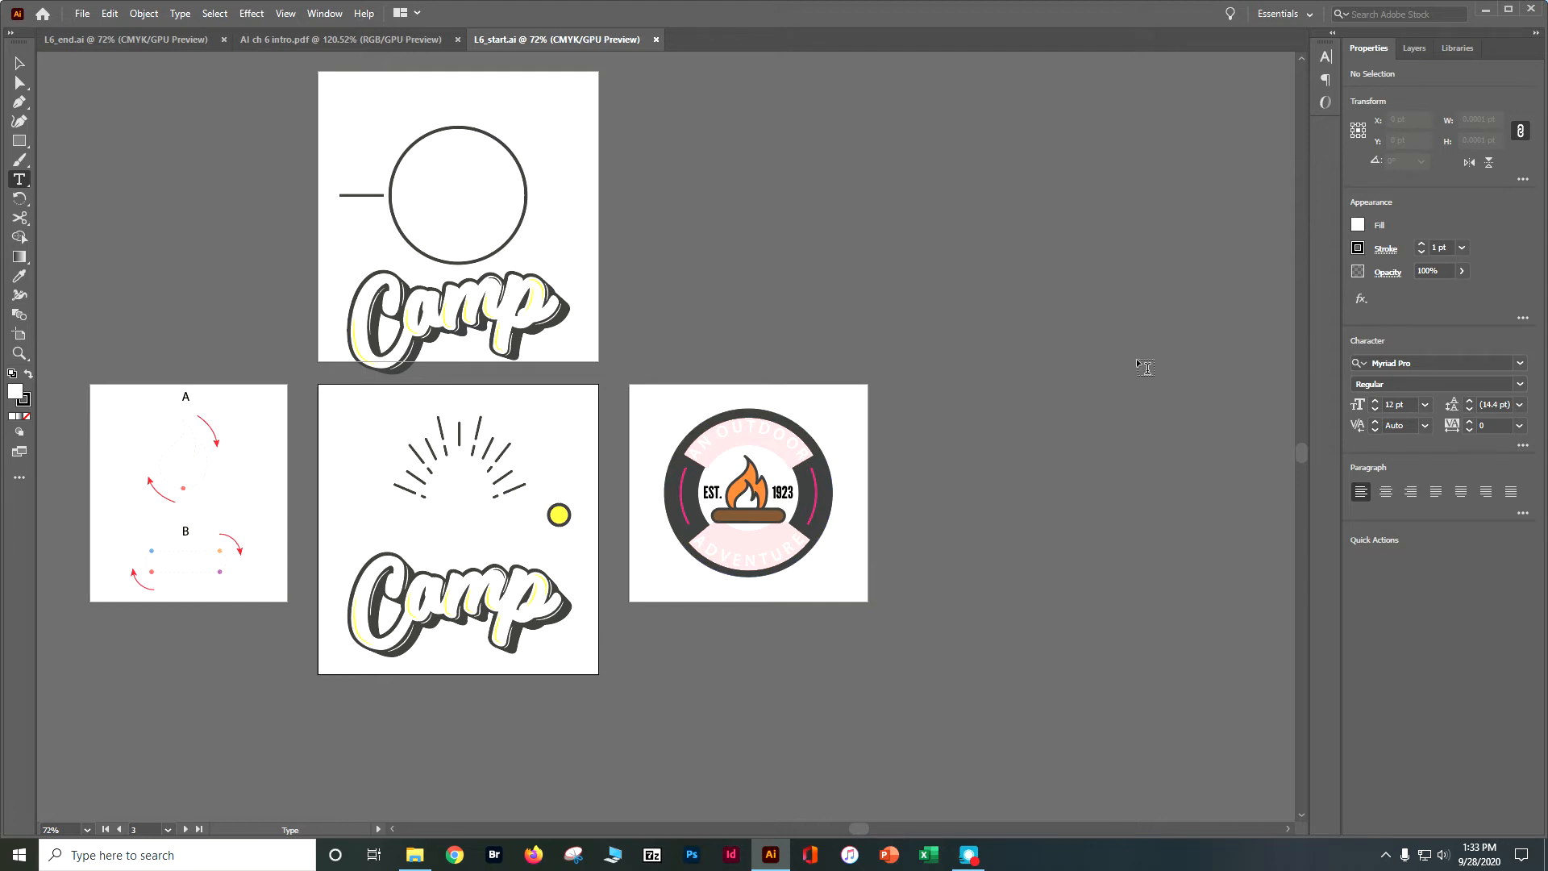
Reopen Find Font and replace every use of the missing Phosphate Solid font with the system font PhosphateSolid.
left_click(178, 13)
left_click(211, 244)
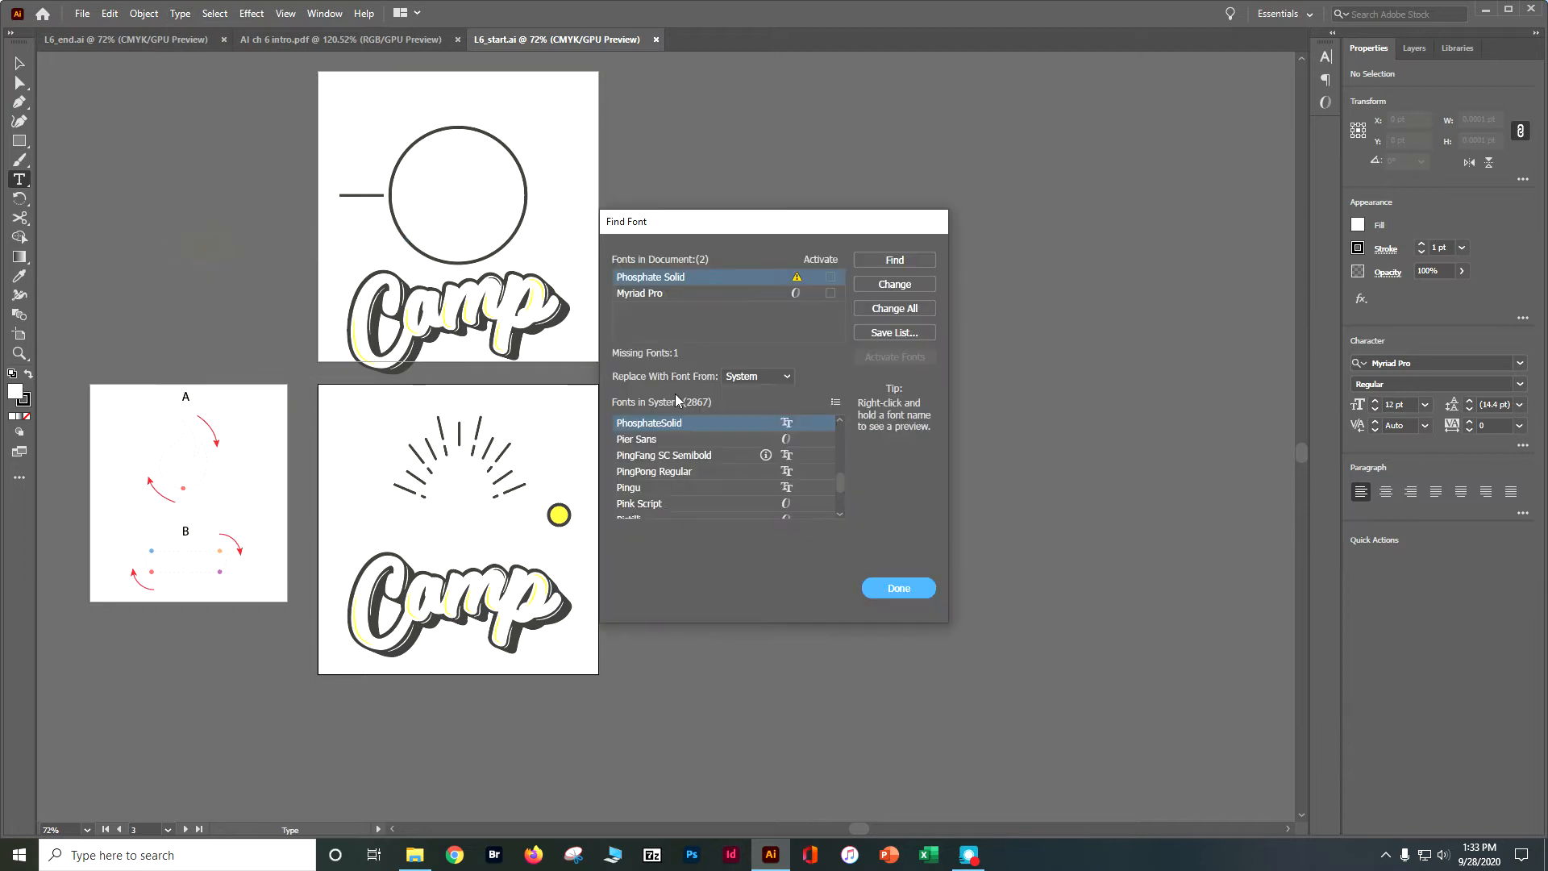
left_click(830, 281)
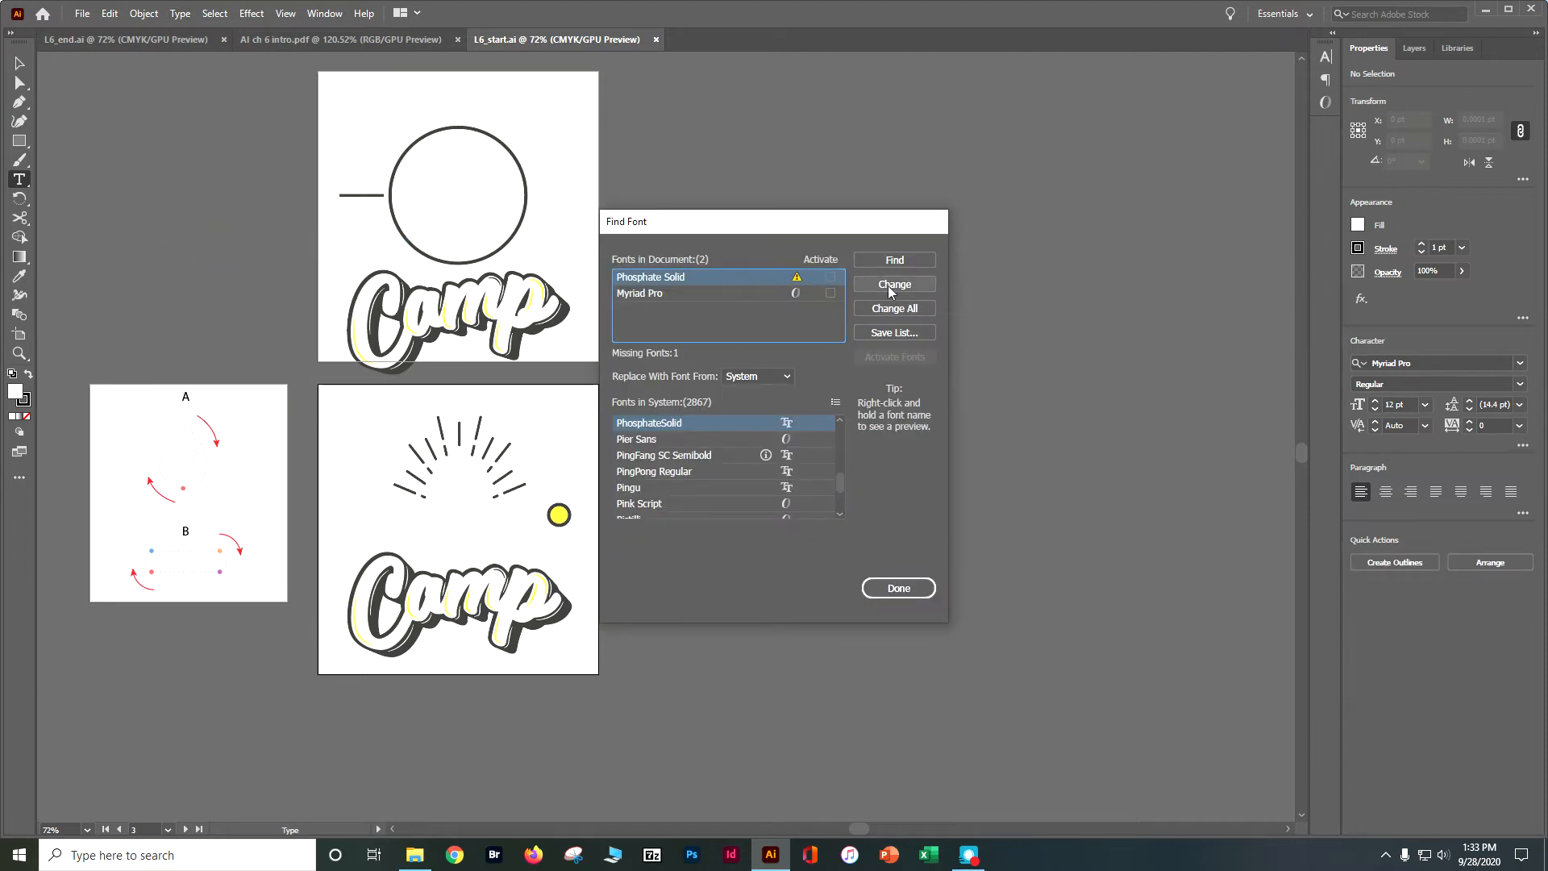
left_click(902, 316)
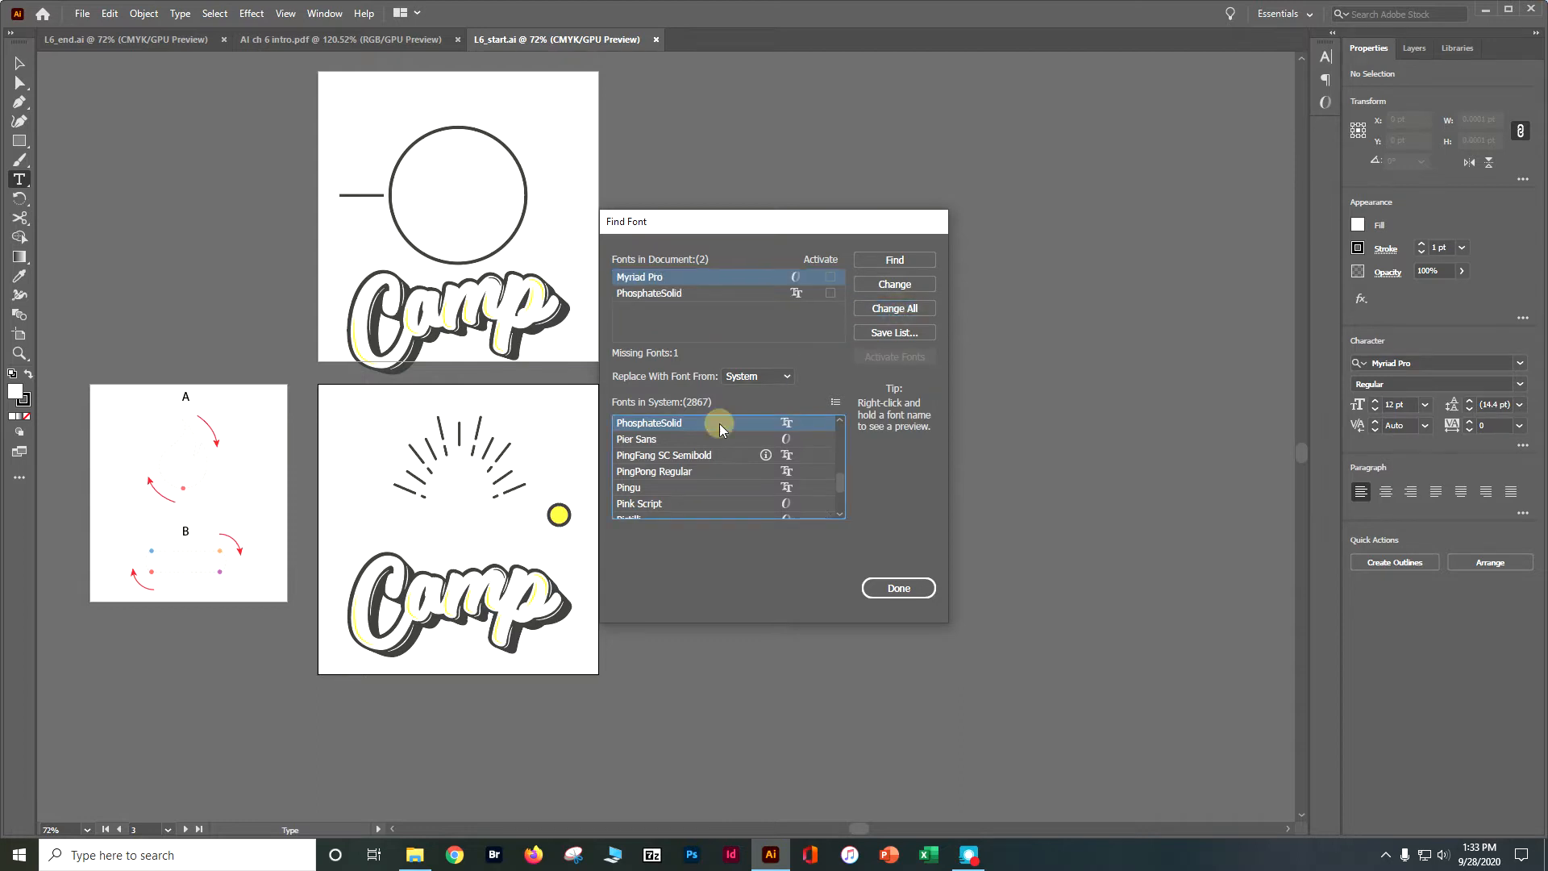
left_click(884, 585)
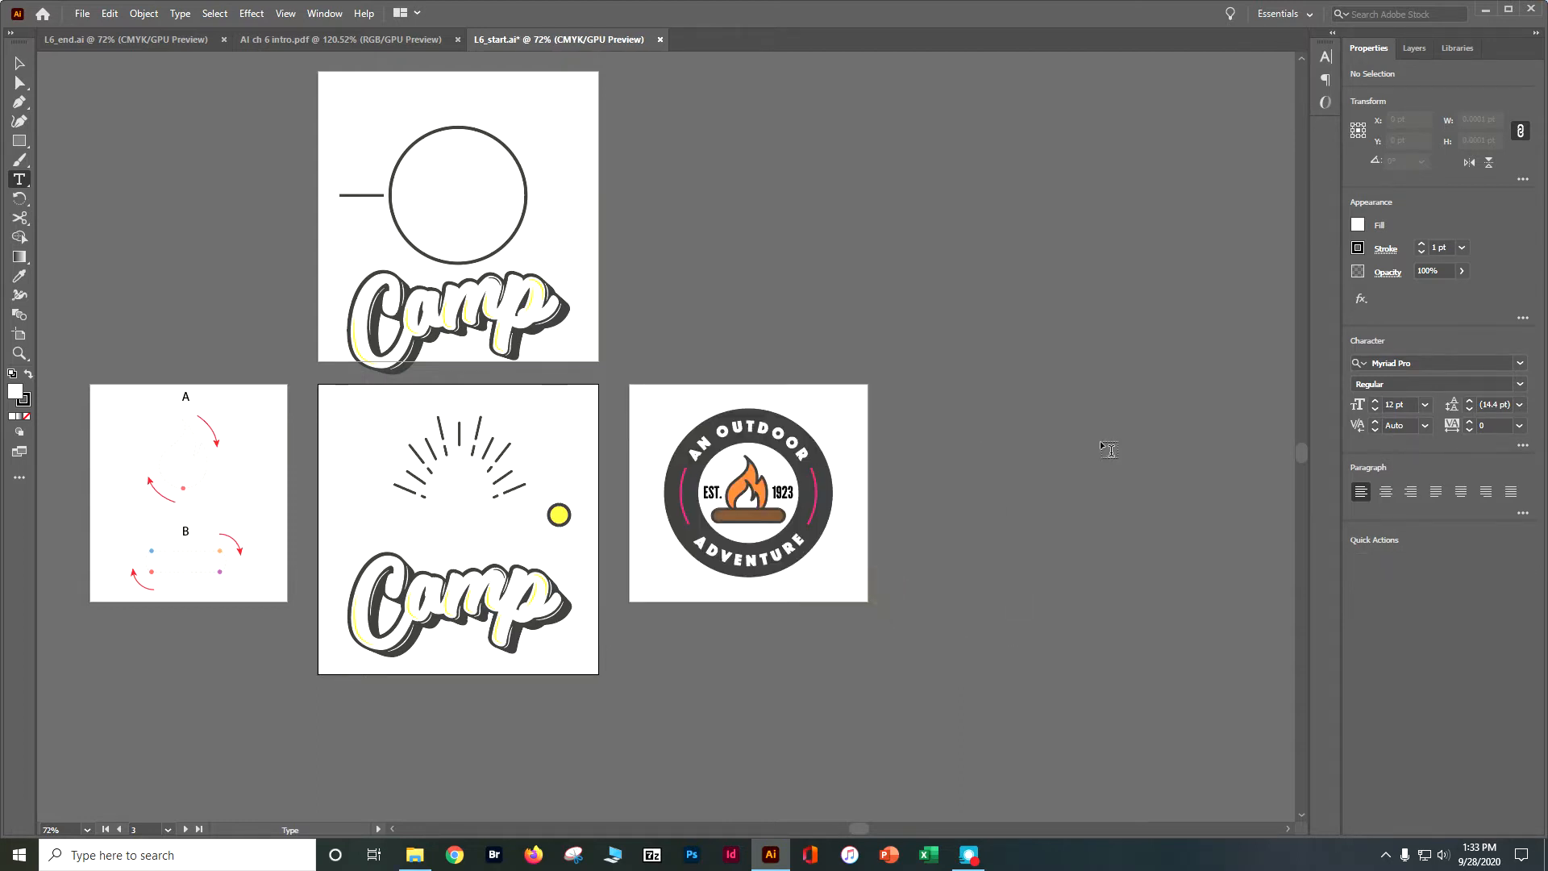
Save a copy as an Illustrator 2020 file in the Lesson06 folder, named with the author's name followed by "_ai ciab ch 6".
left_click(82, 14)
left_click(103, 162)
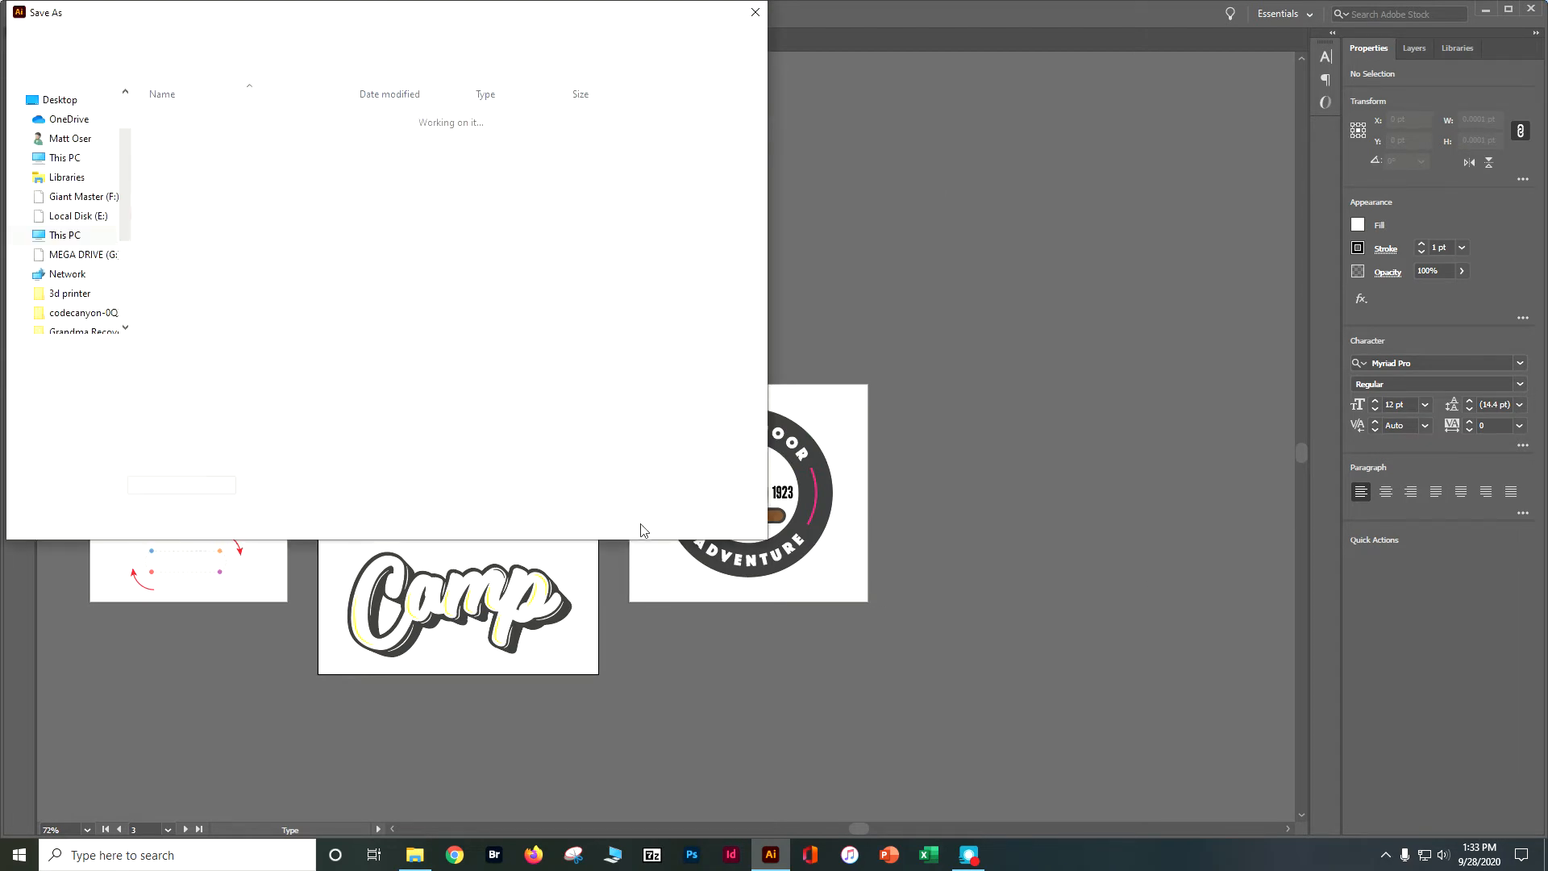
type("dios")
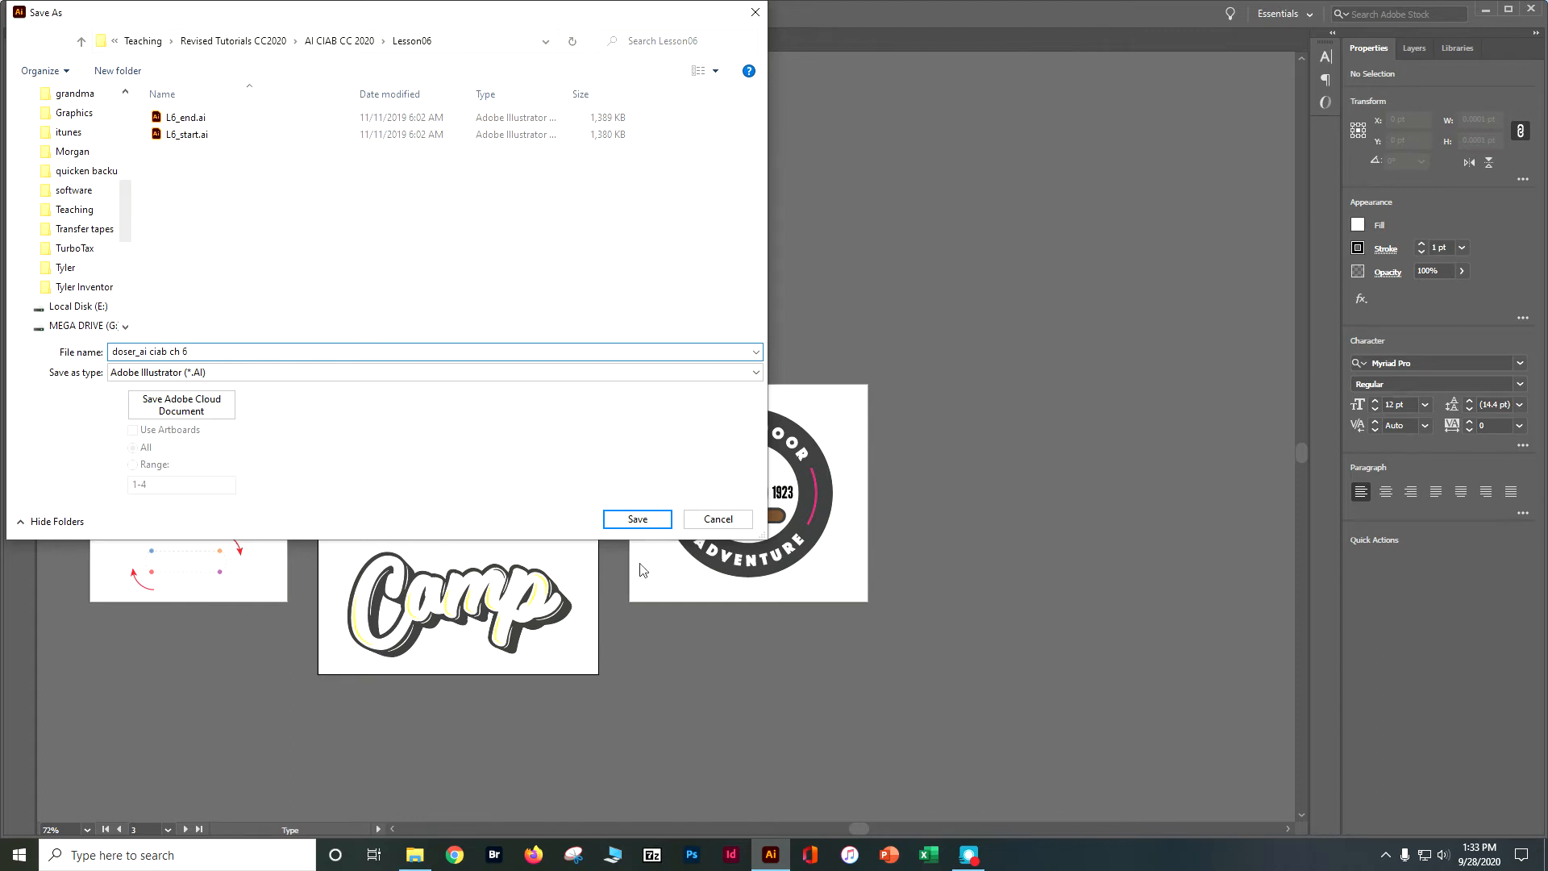
left_click(637, 520)
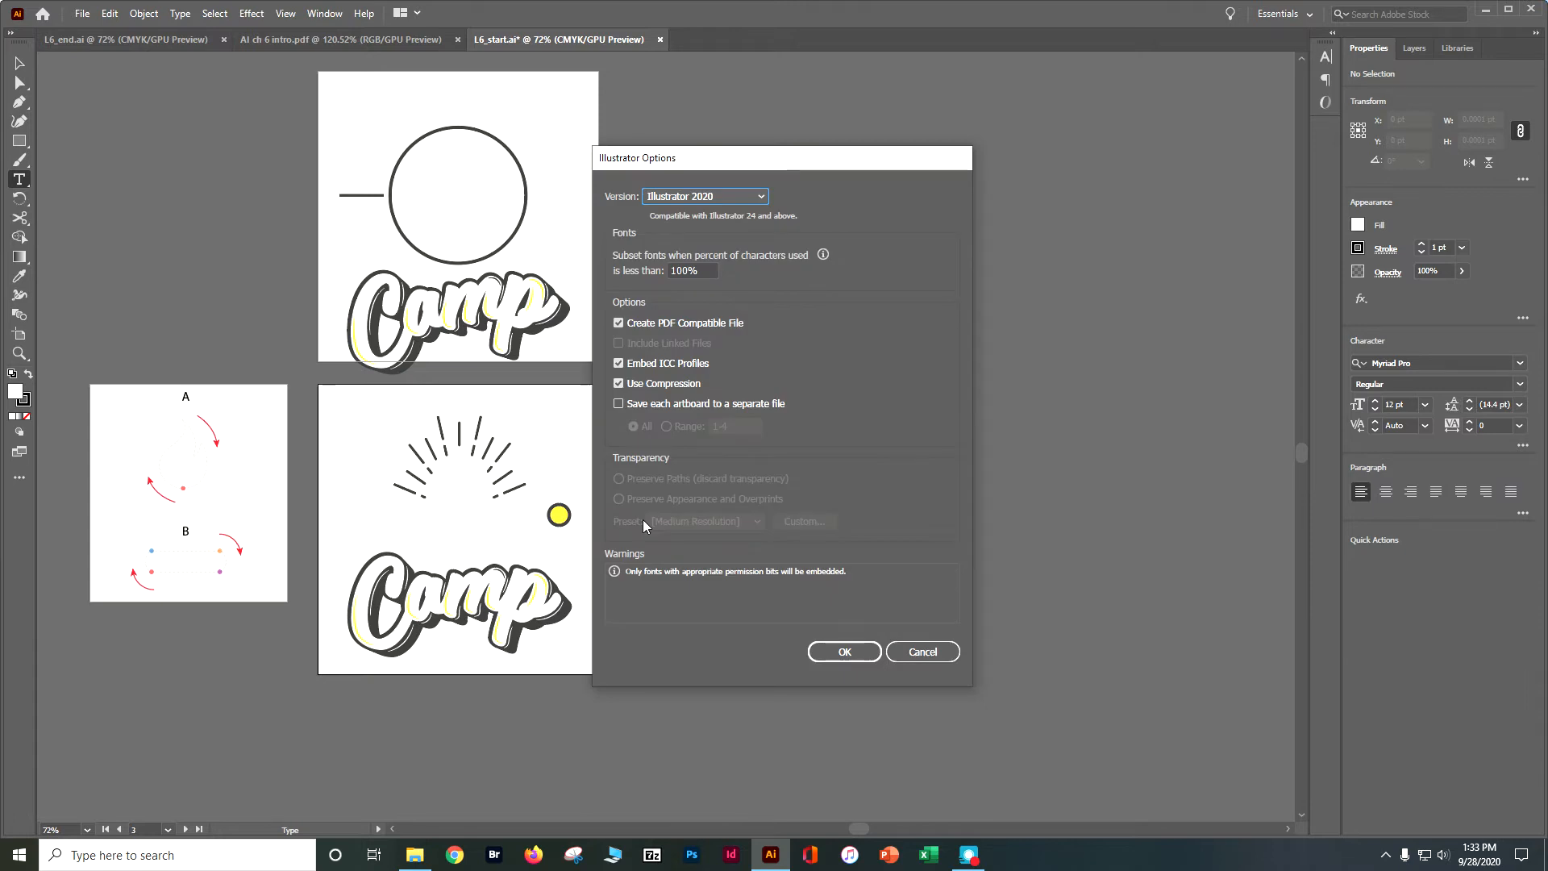
left_click(843, 650)
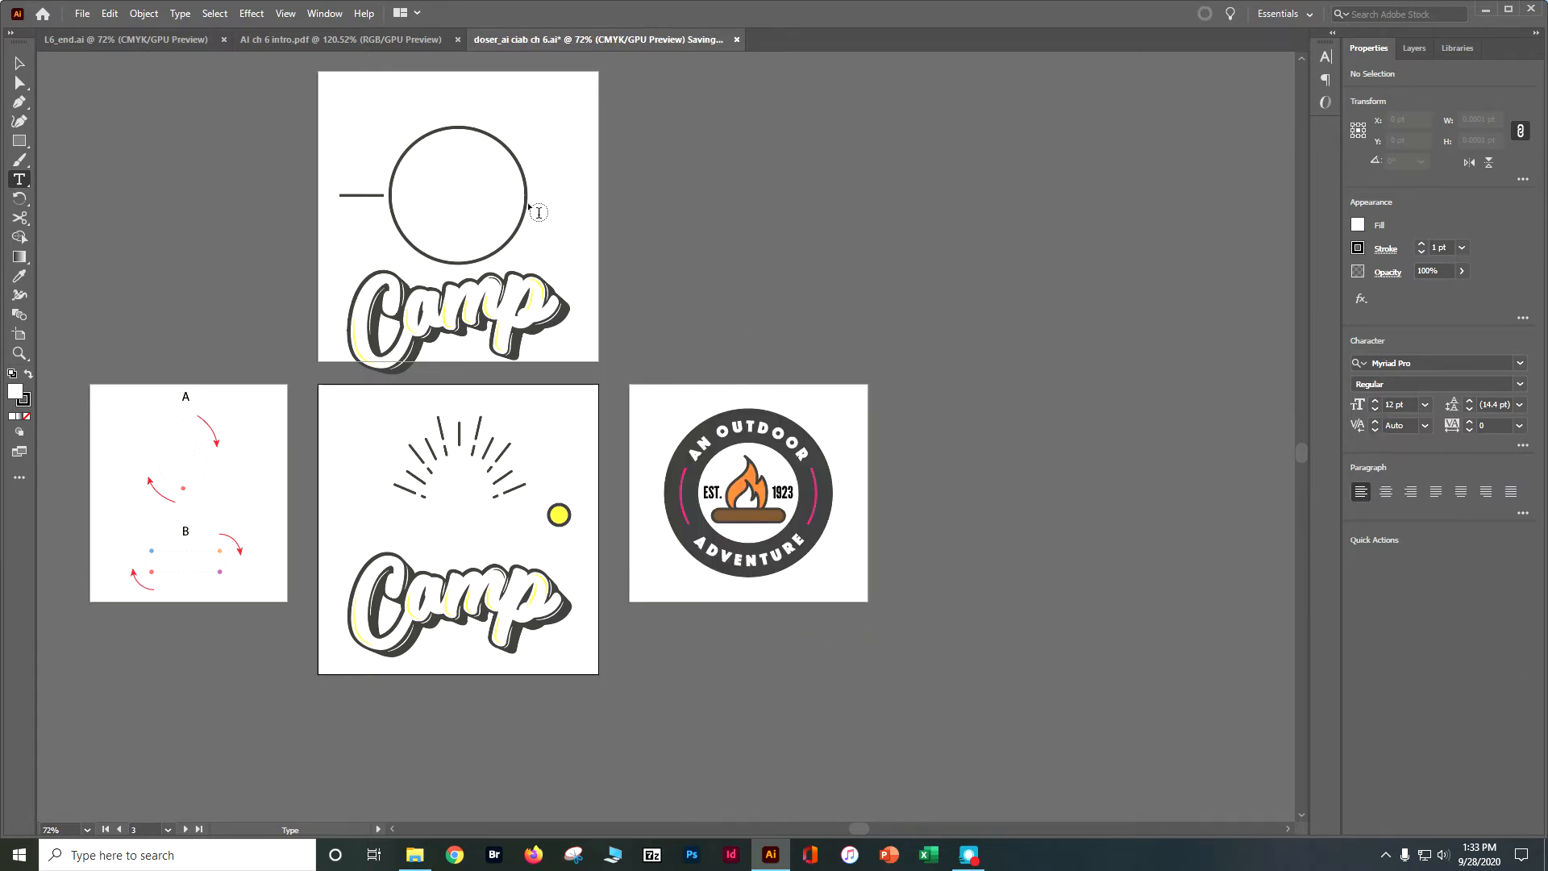
Close AI ch 6 intro.pdf and choose the Essentials workspace.
left_click(266, 39)
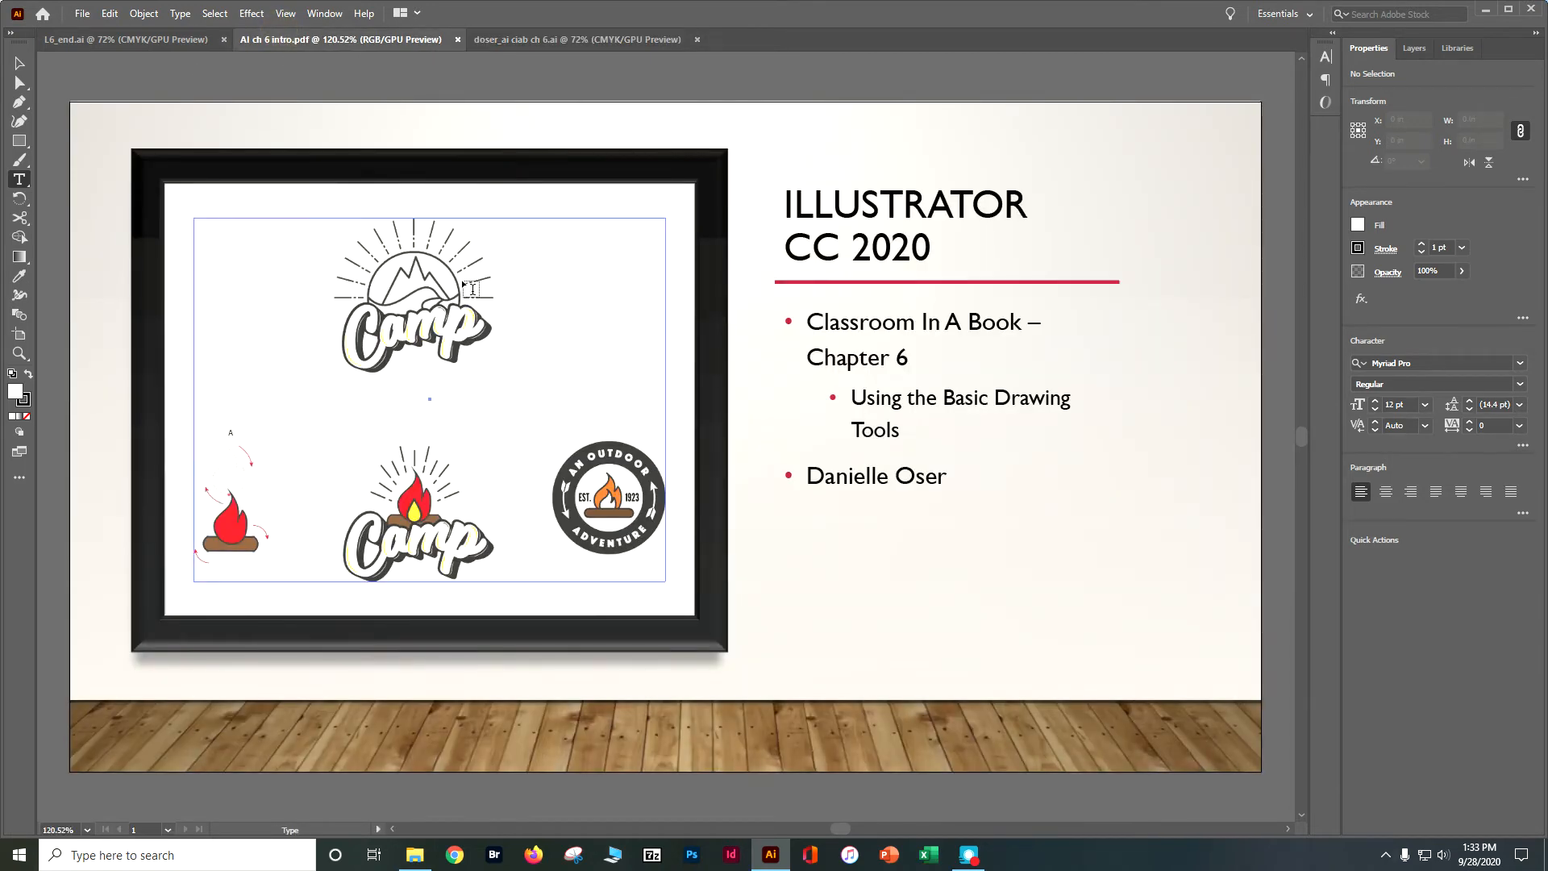
left_click(458, 39)
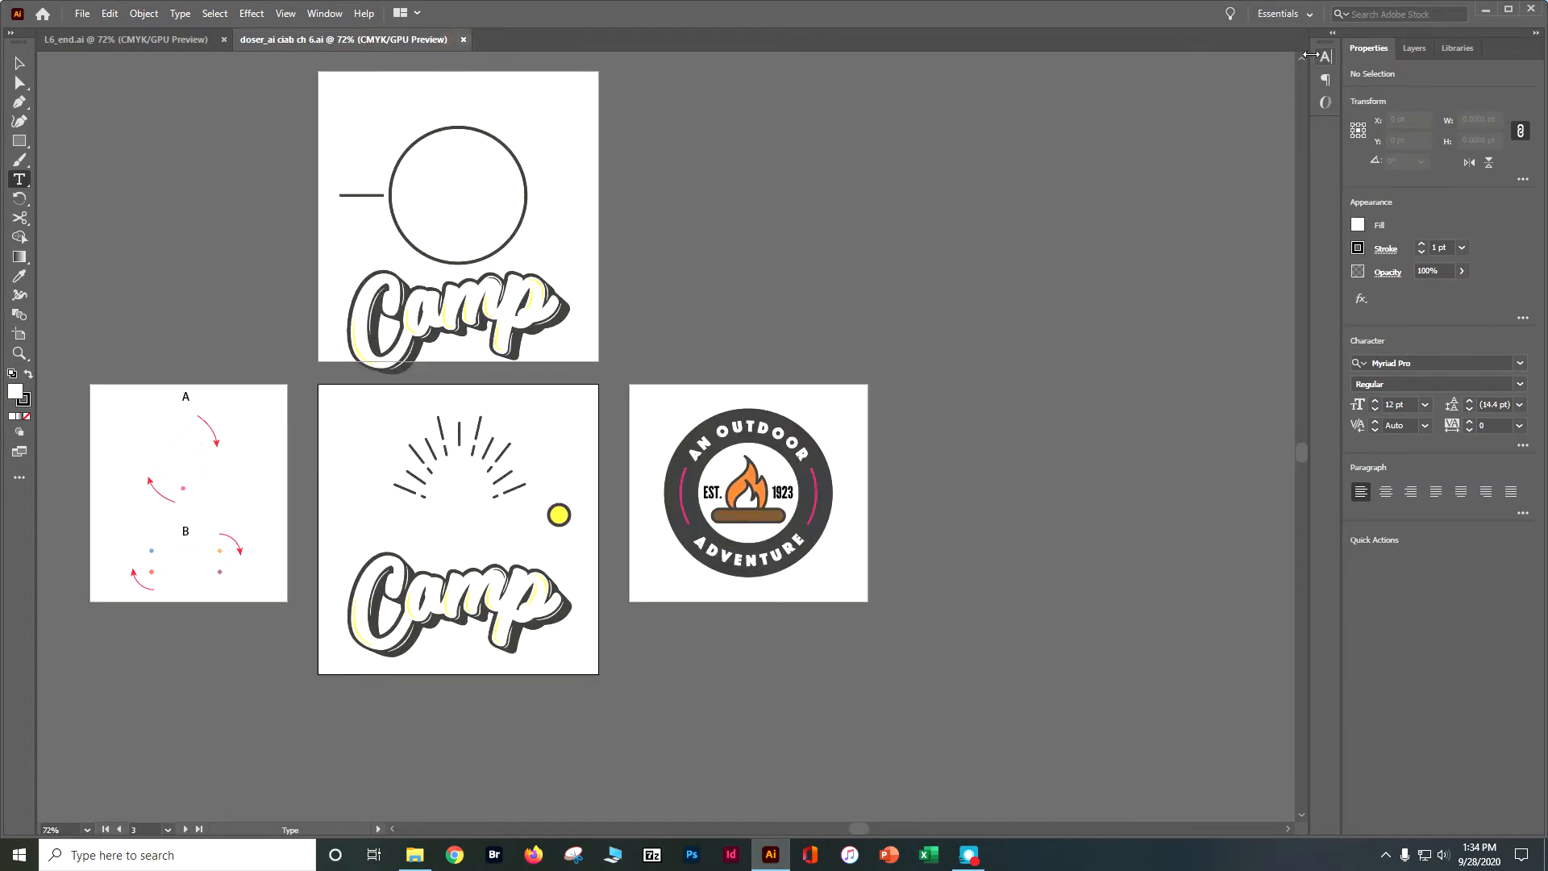
left_click(1310, 18)
left_click(1285, 48)
Lock the large circle above the Camp lettering on artboard 1.
left_click(168, 830)
left_click(202, 761)
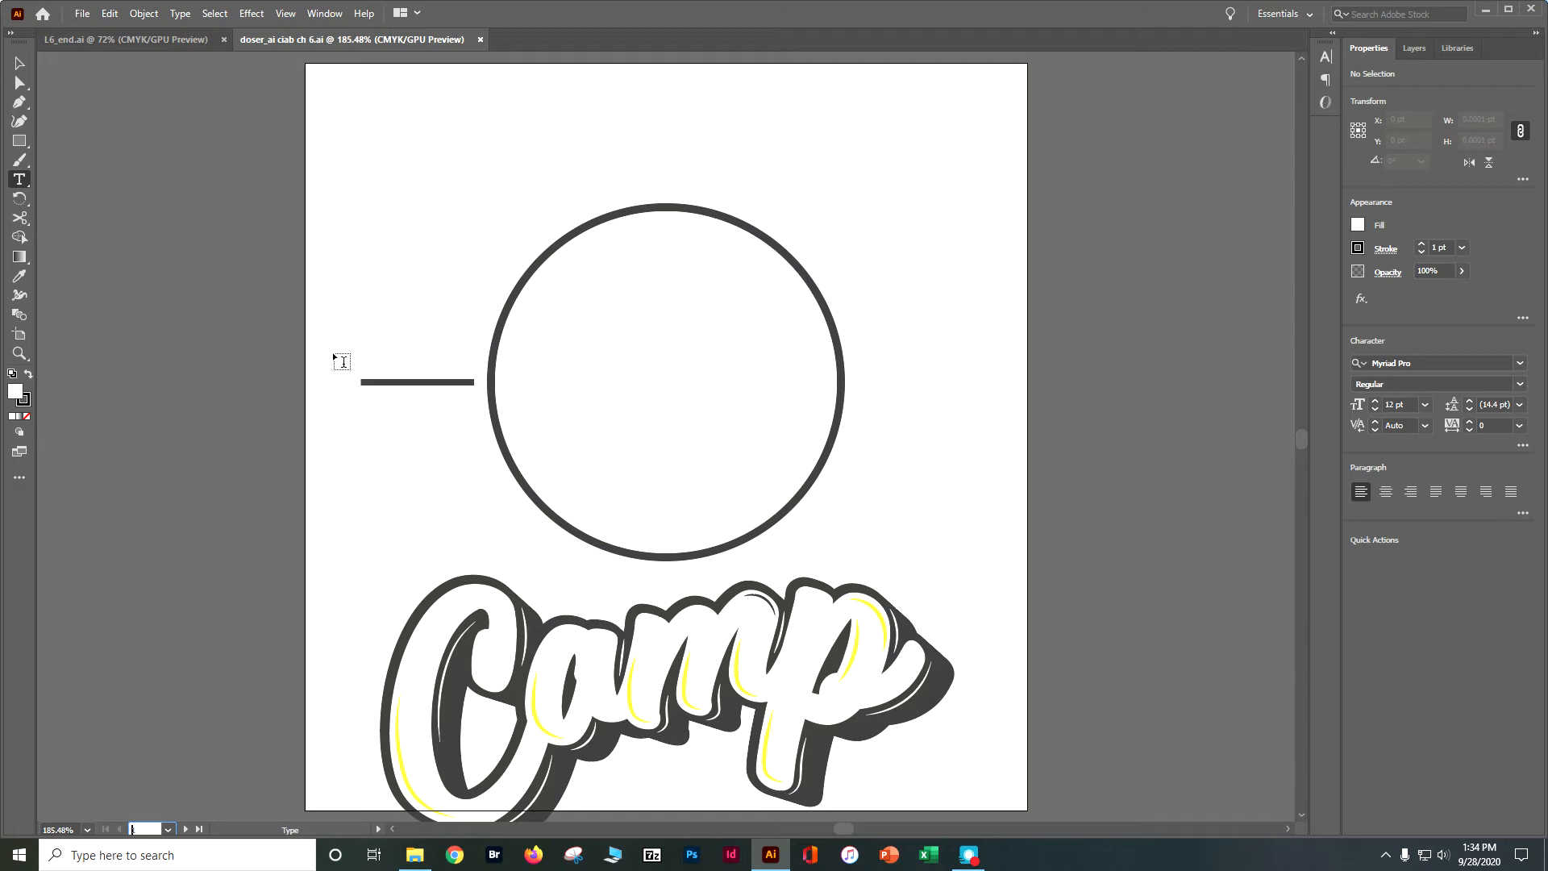
left_click(19, 63)
left_click_drag(507, 300, 502, 299)
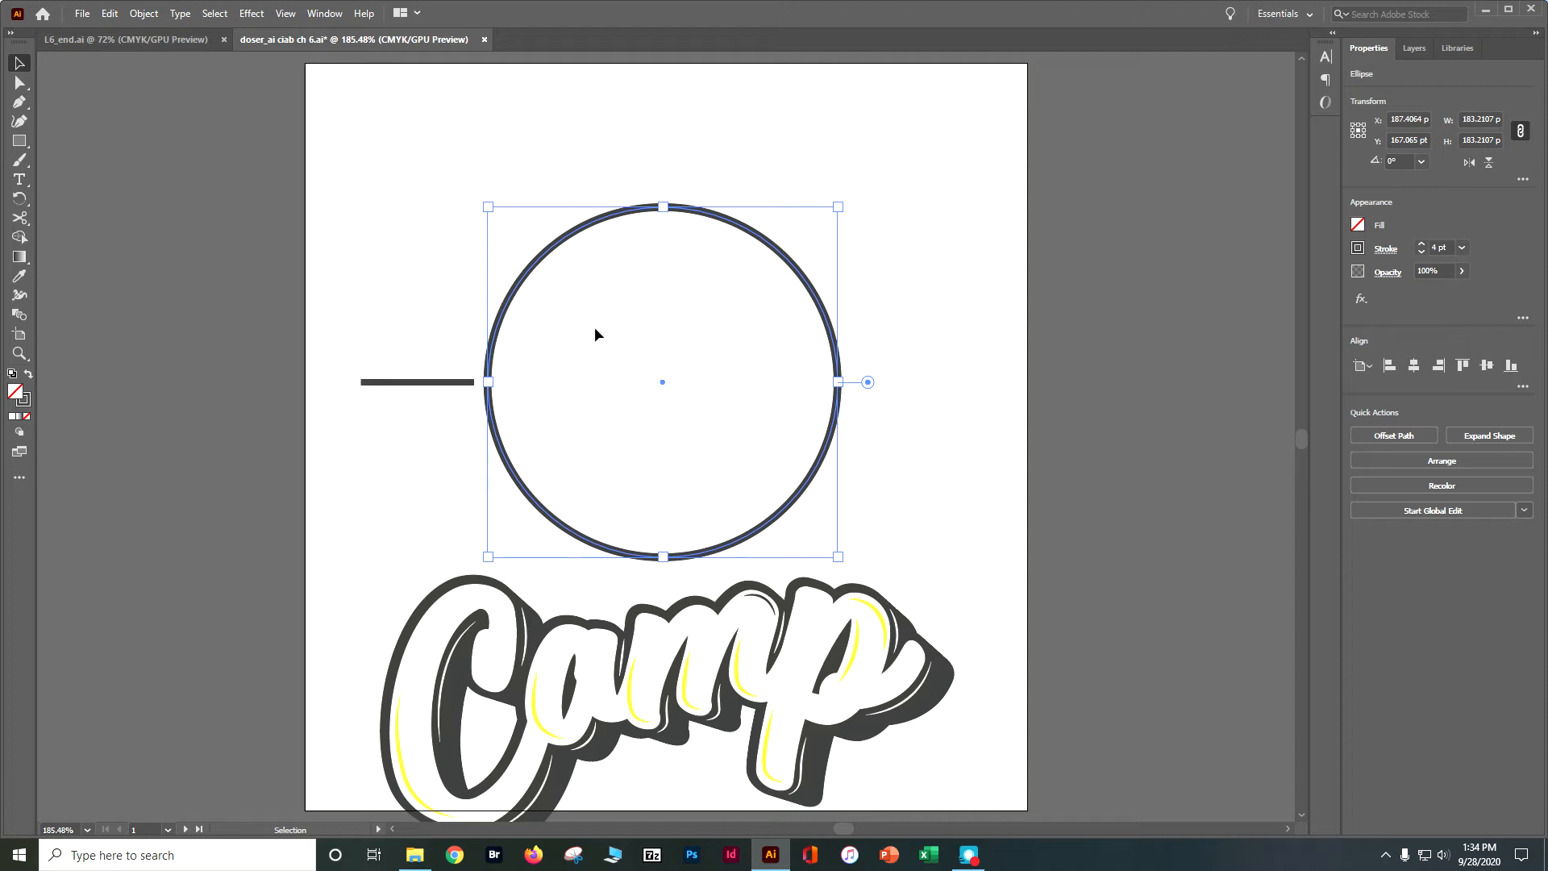
left_click(142, 14)
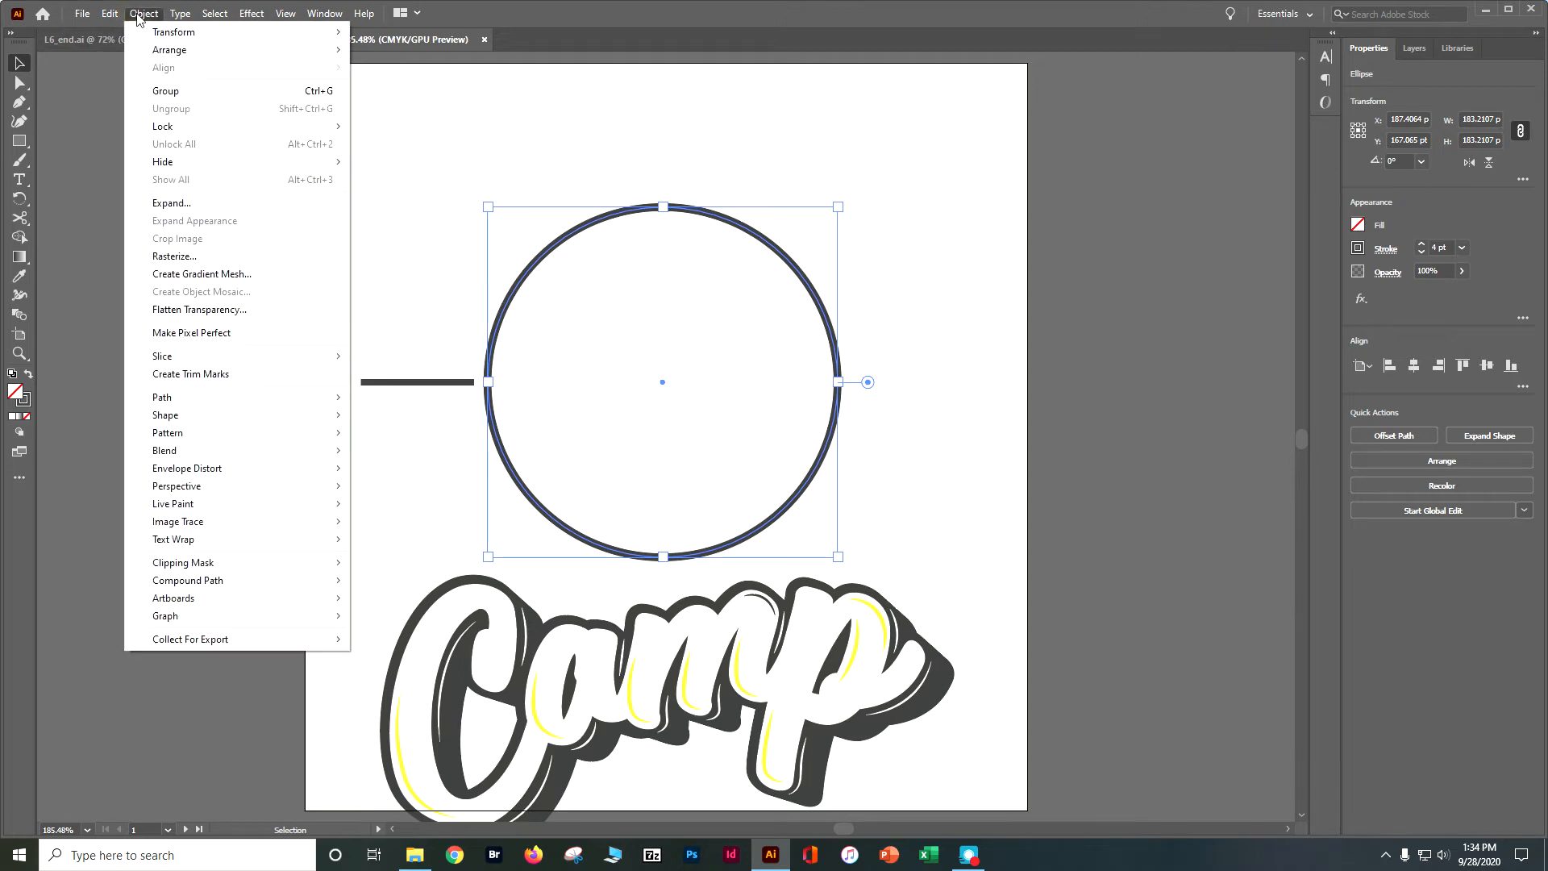
mouse_move(187, 127)
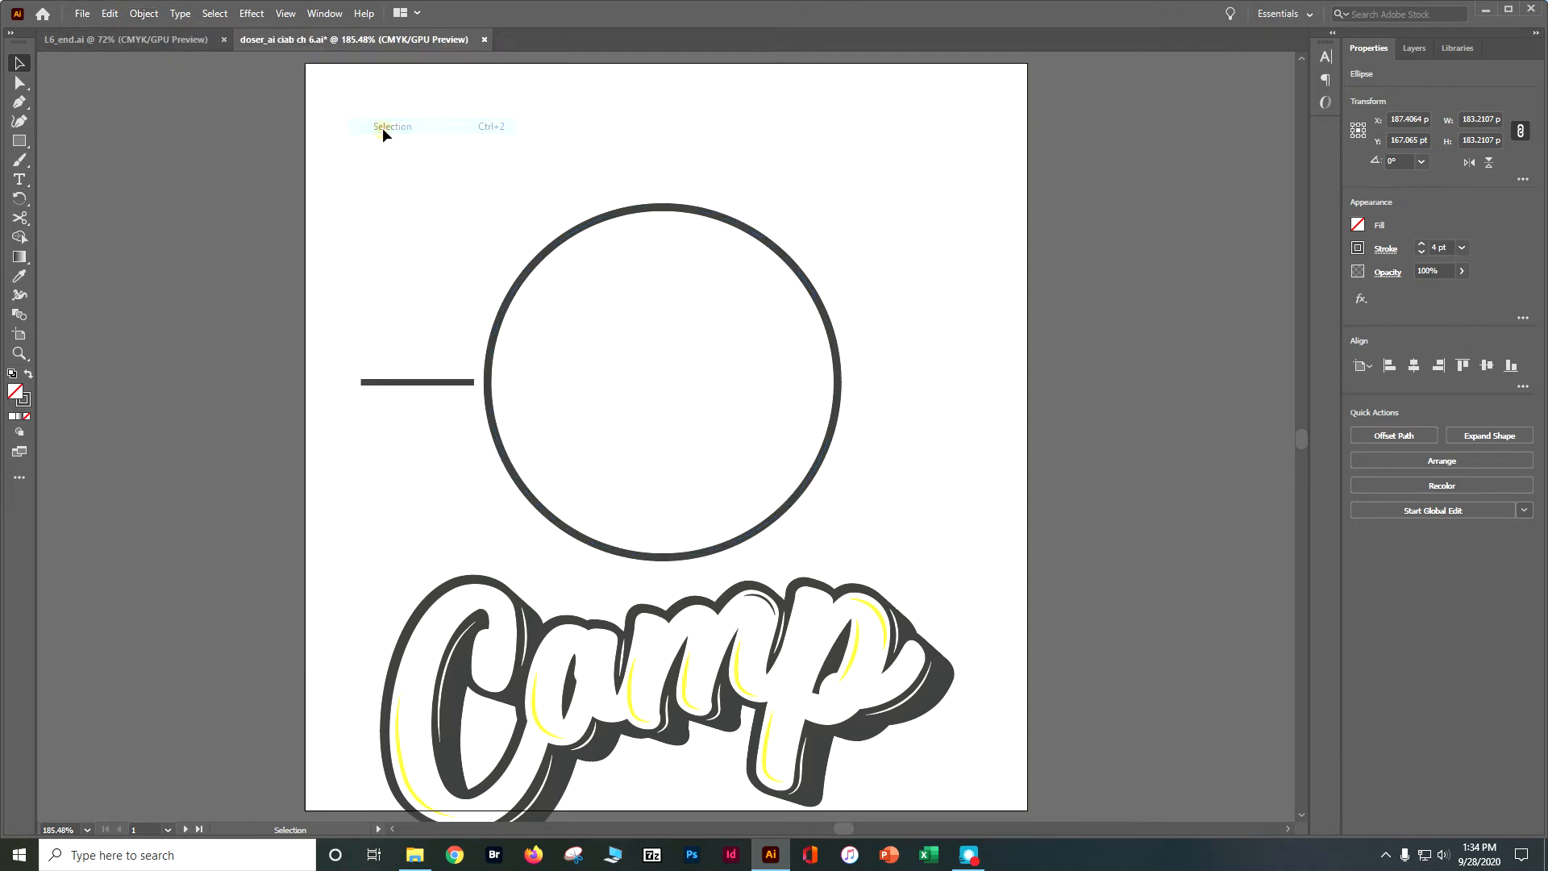
left_click(383, 127)
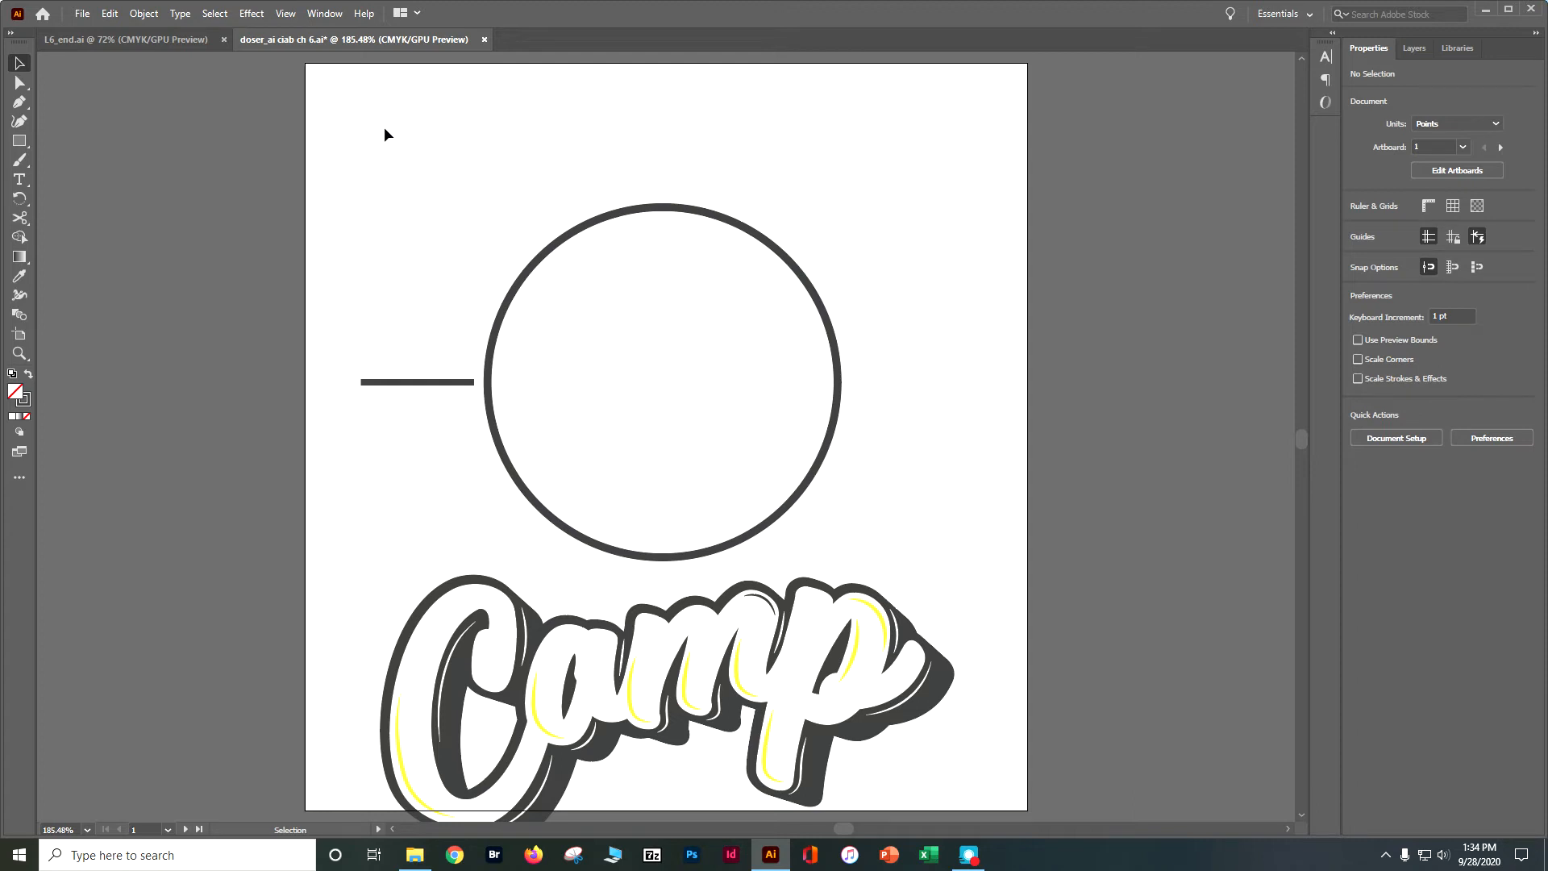
Draw a wavy hill line across the circle, about 183 pt wide and 35 pt high, using the Curvature tool with a 4 pt stroke.
left_click(19, 121)
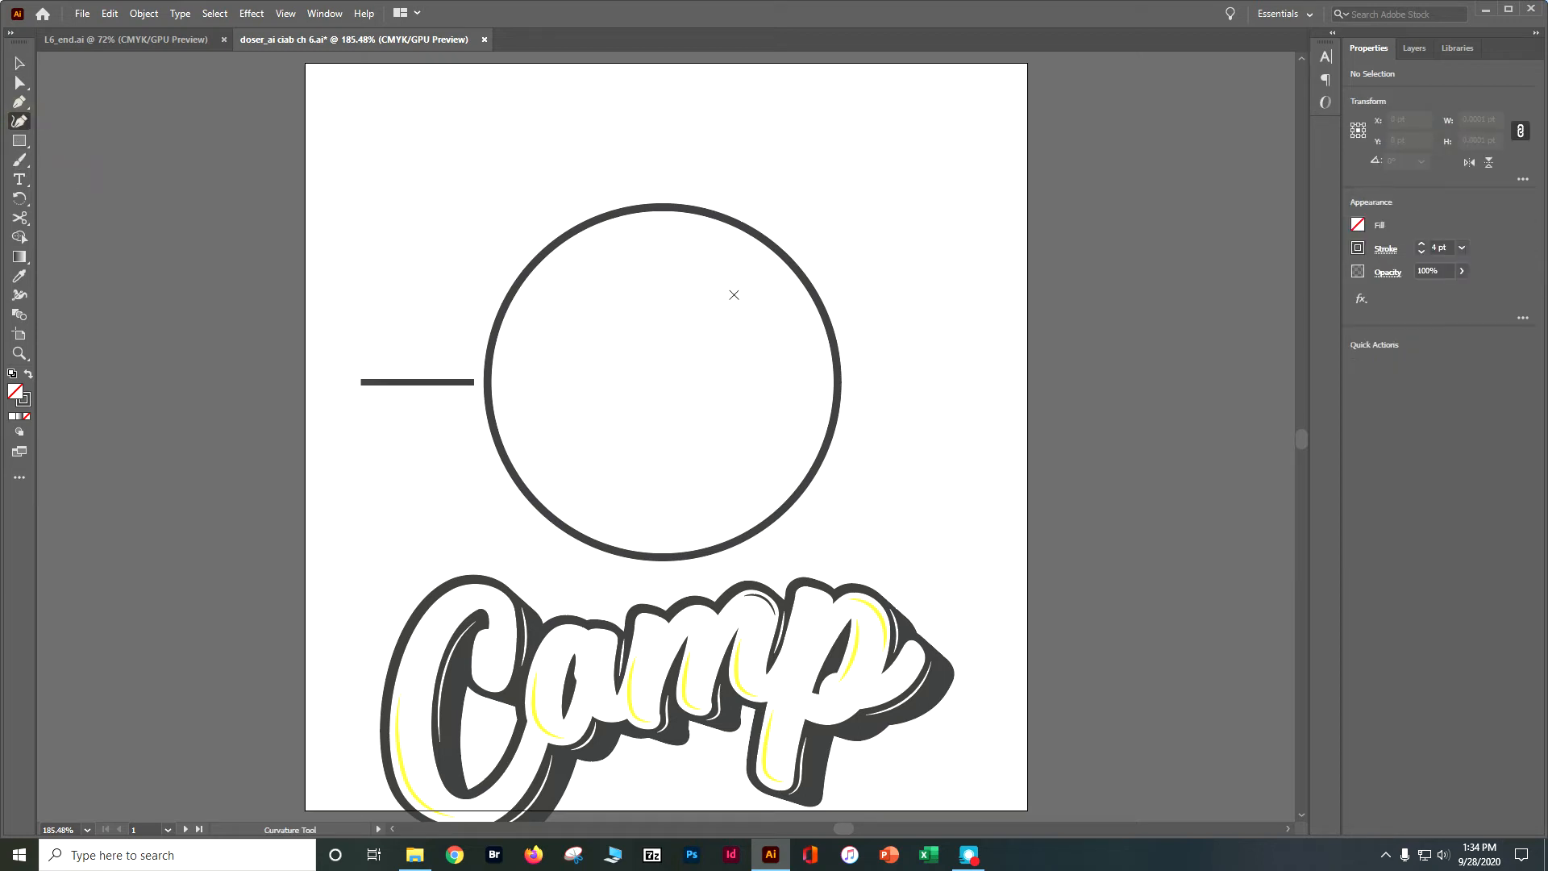
left_click(1358, 248)
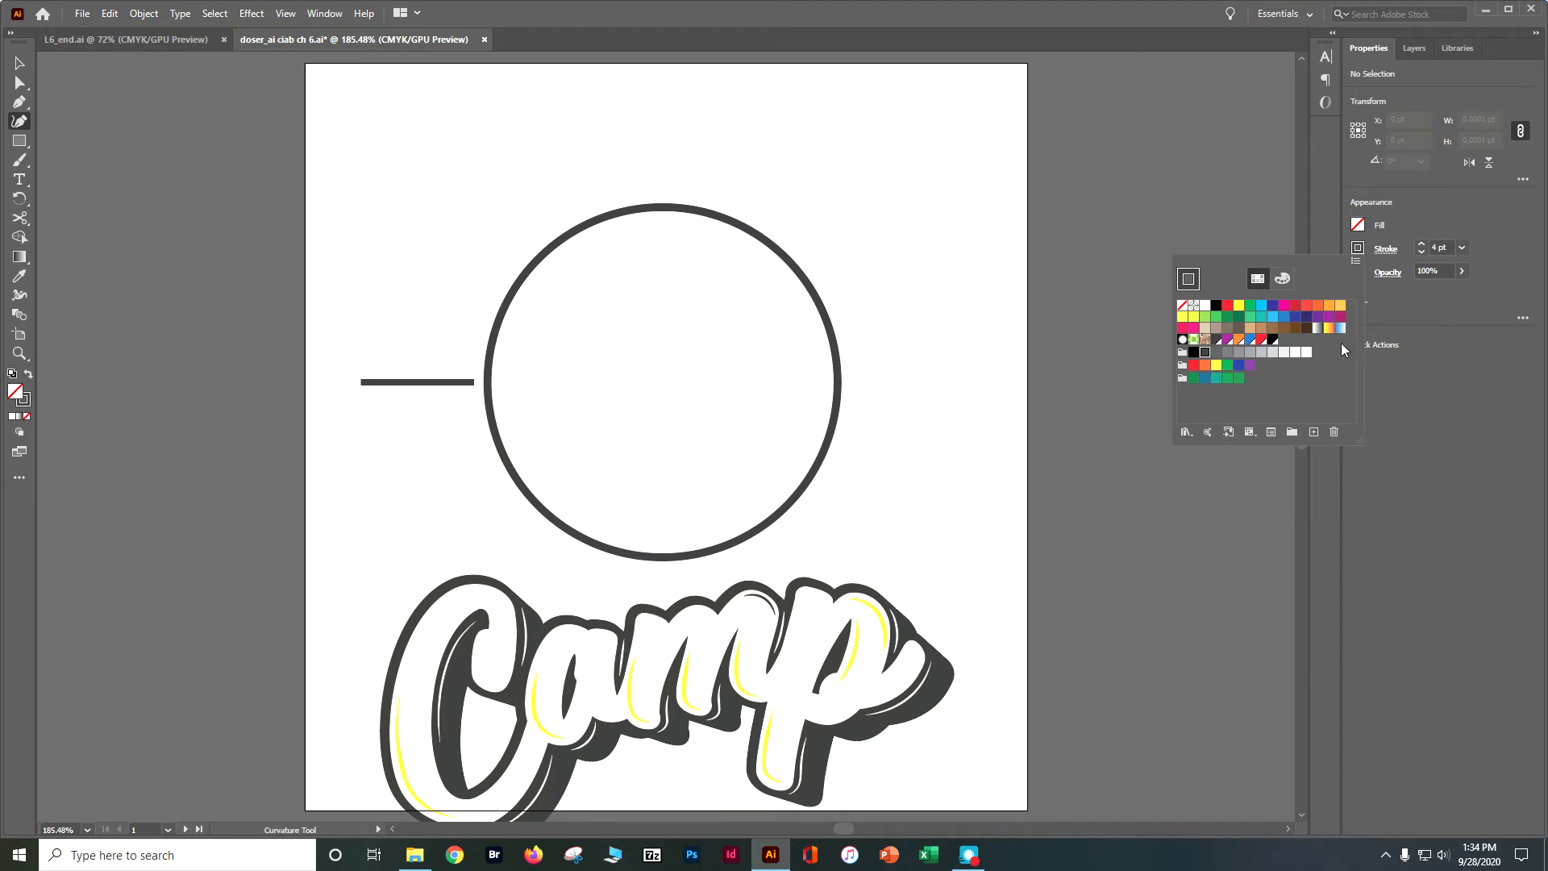
left_click(1423, 250)
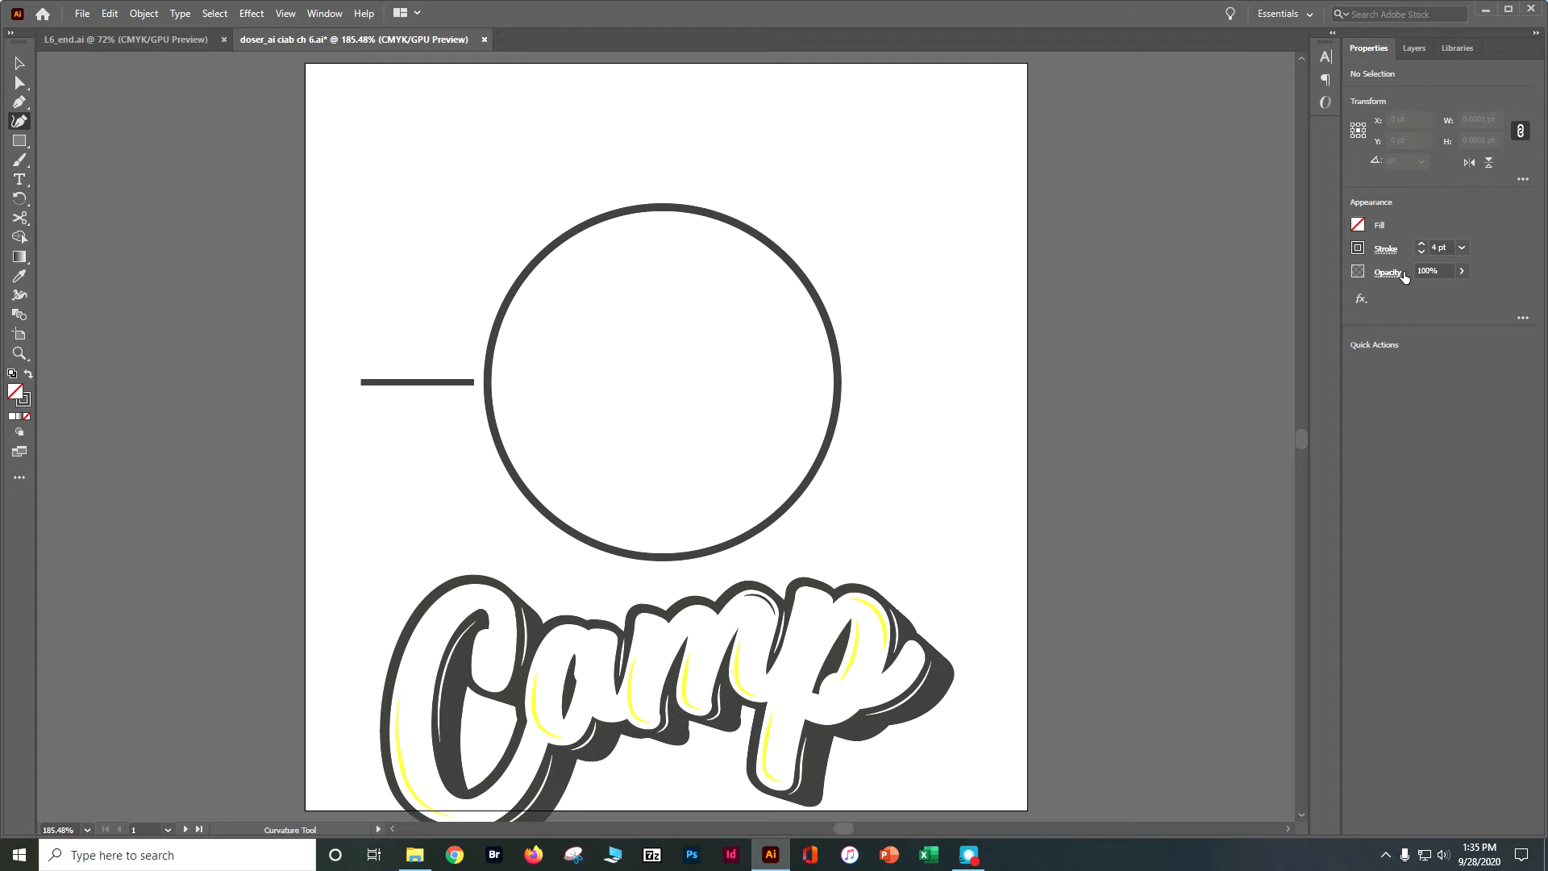
left_click(489, 382)
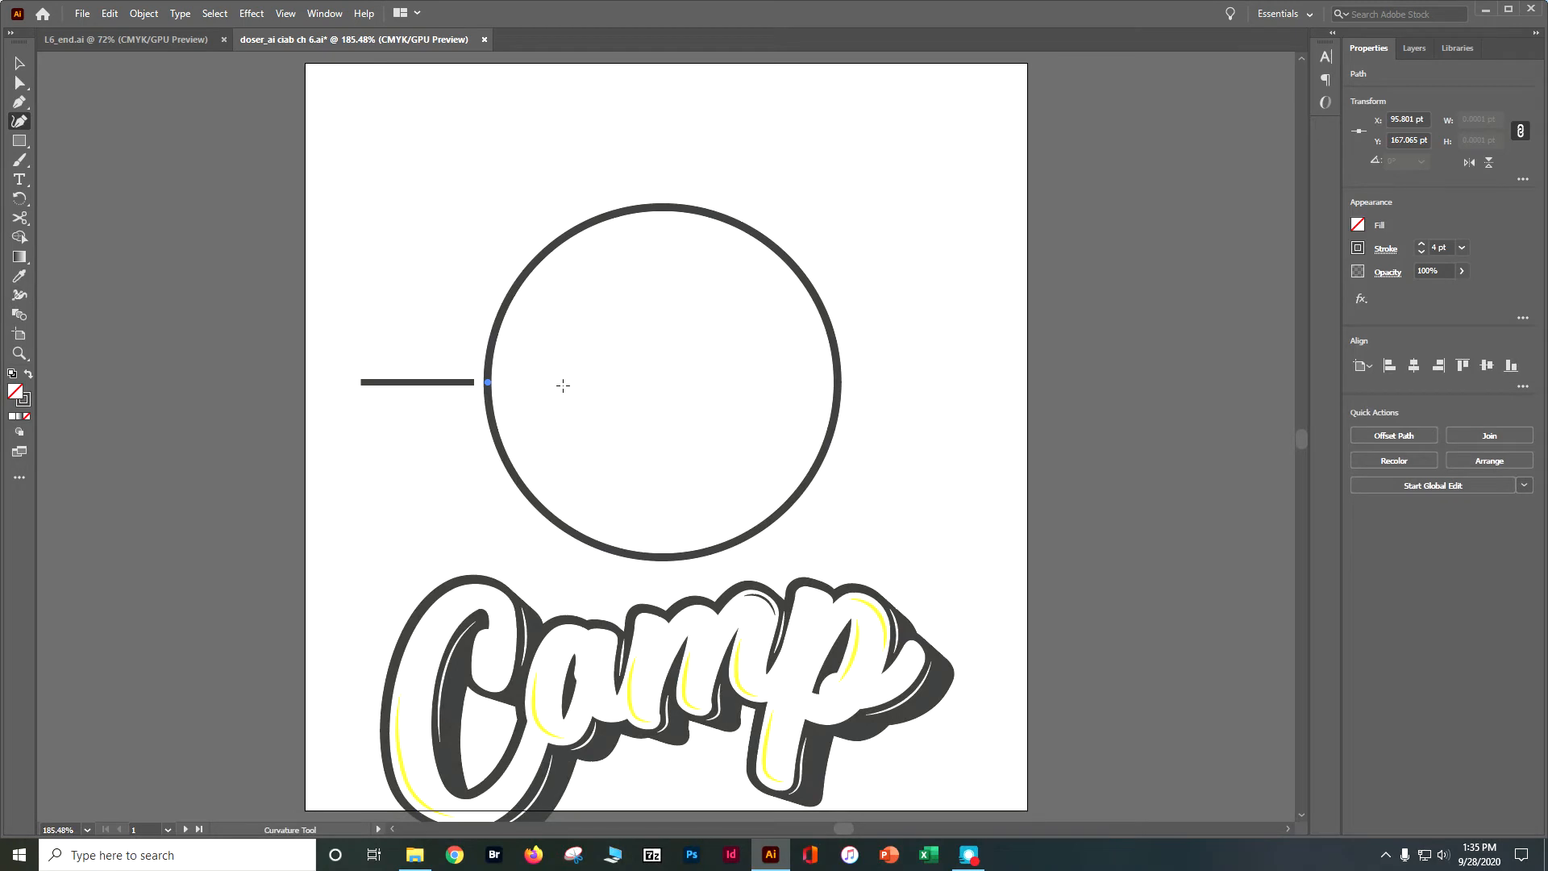
left_click(563, 386)
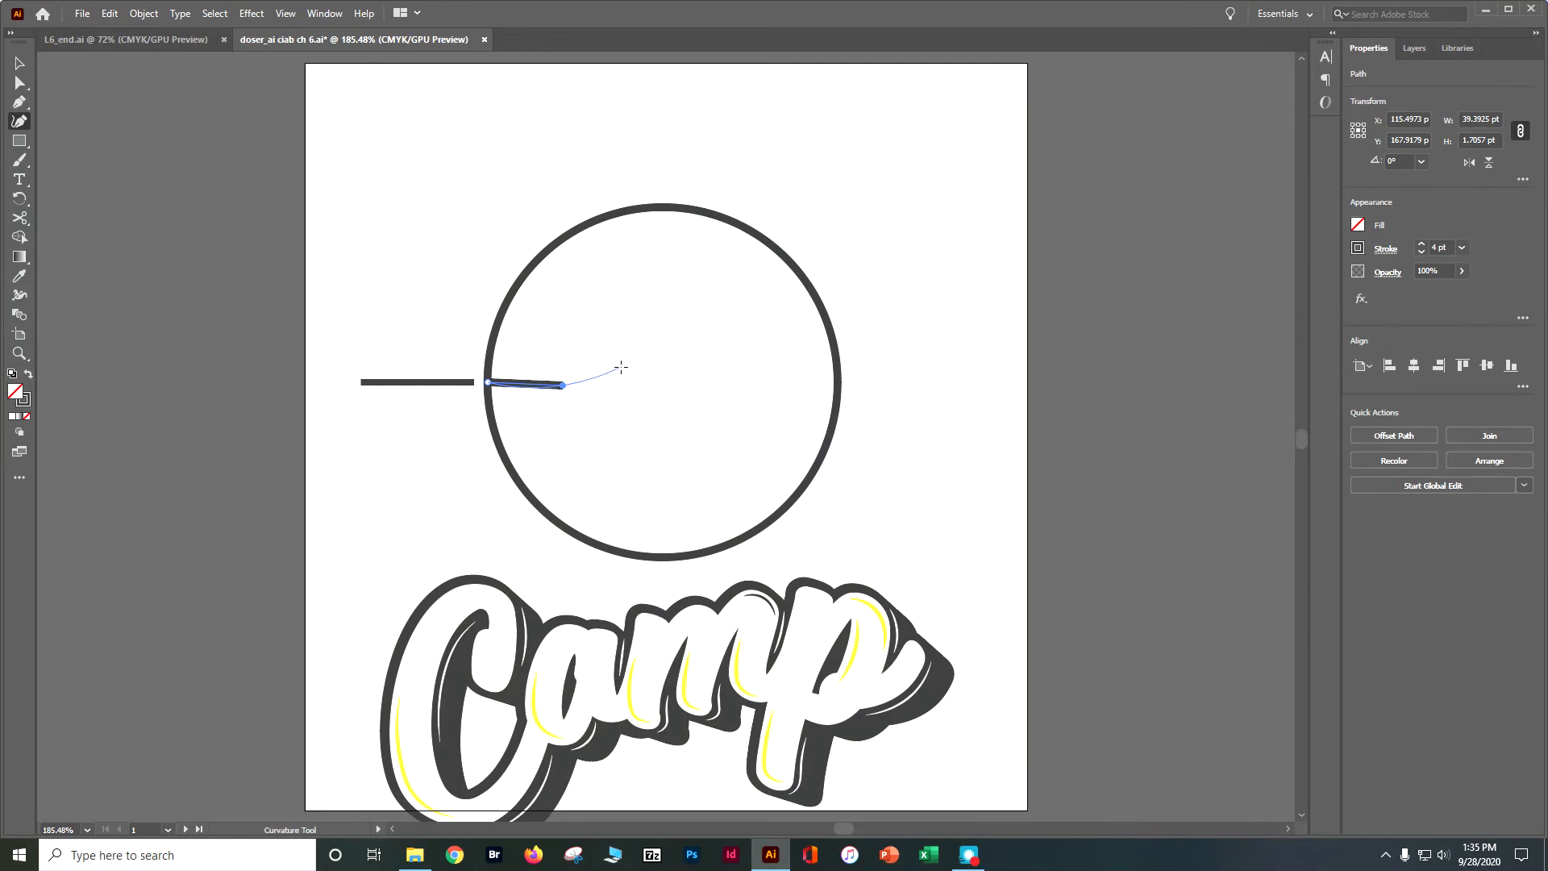
left_click(668, 349)
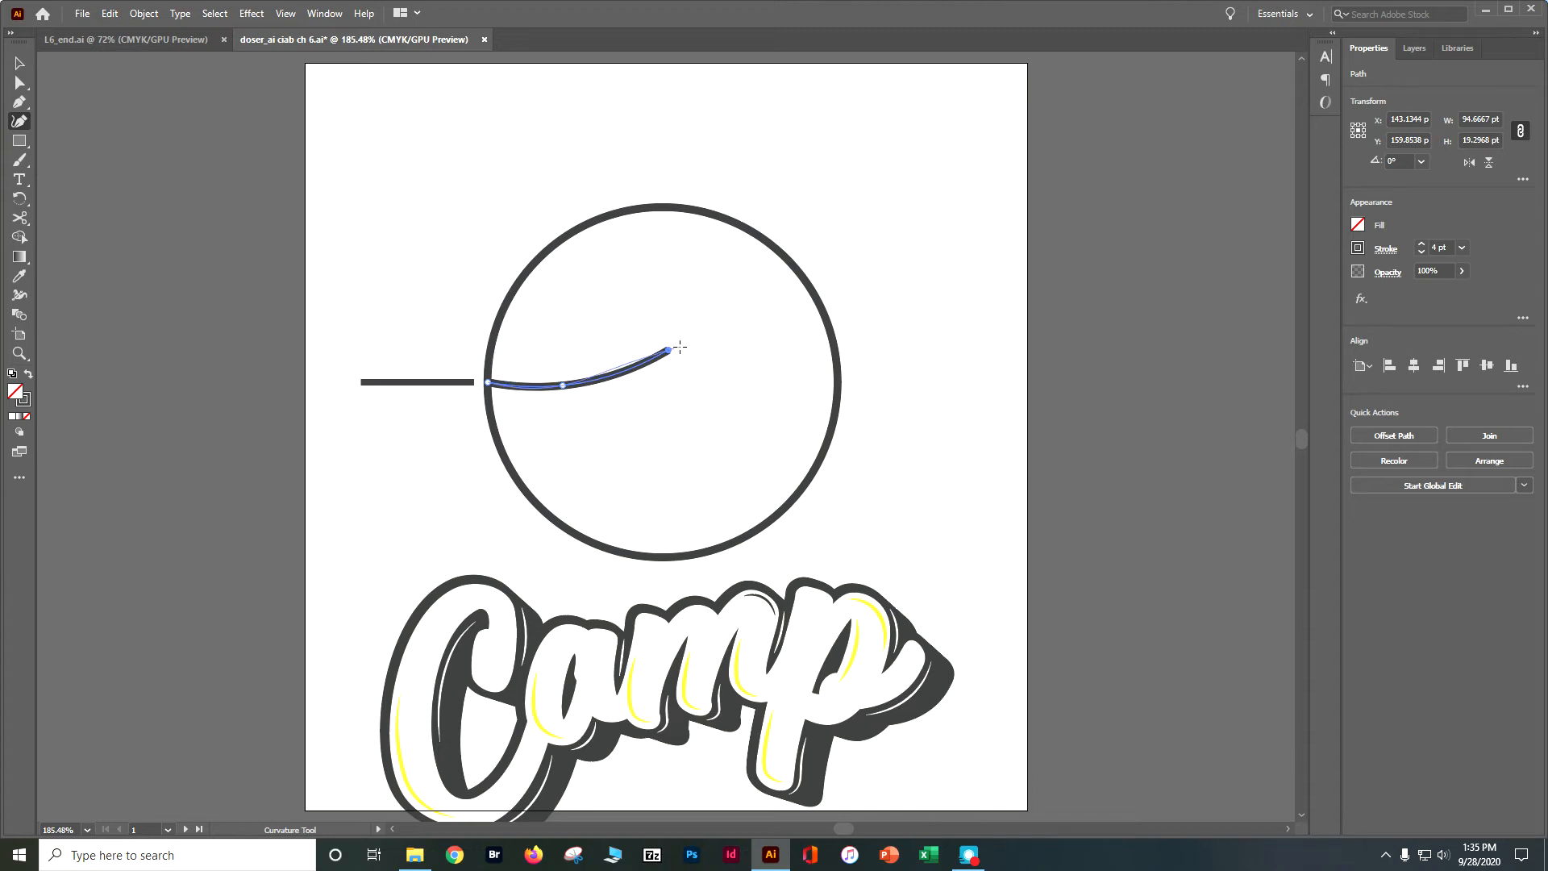
left_click(727, 338)
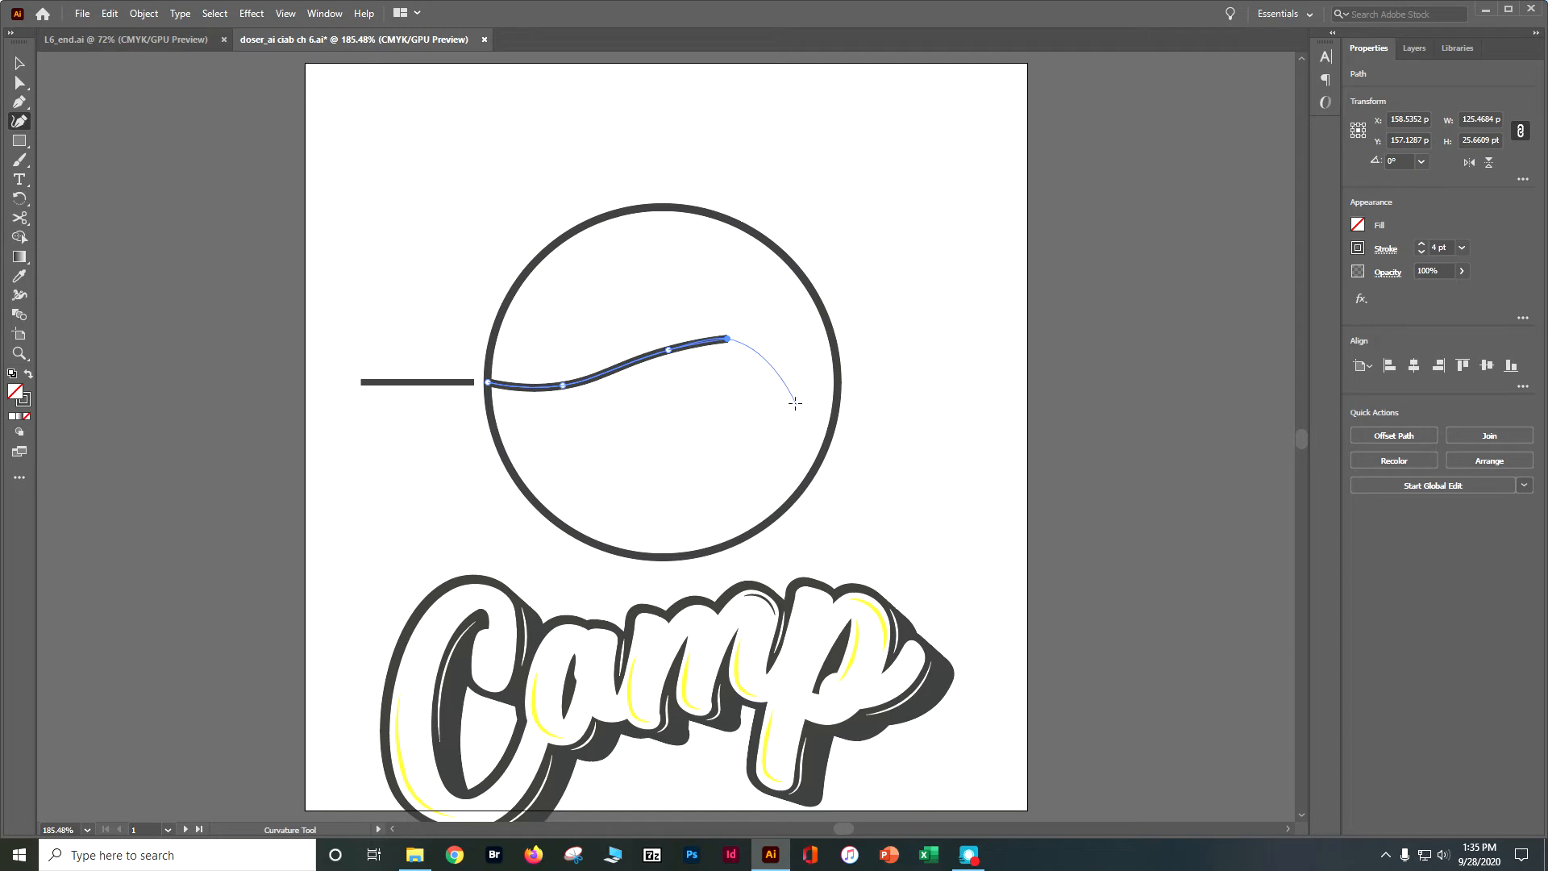
left_click(775, 387)
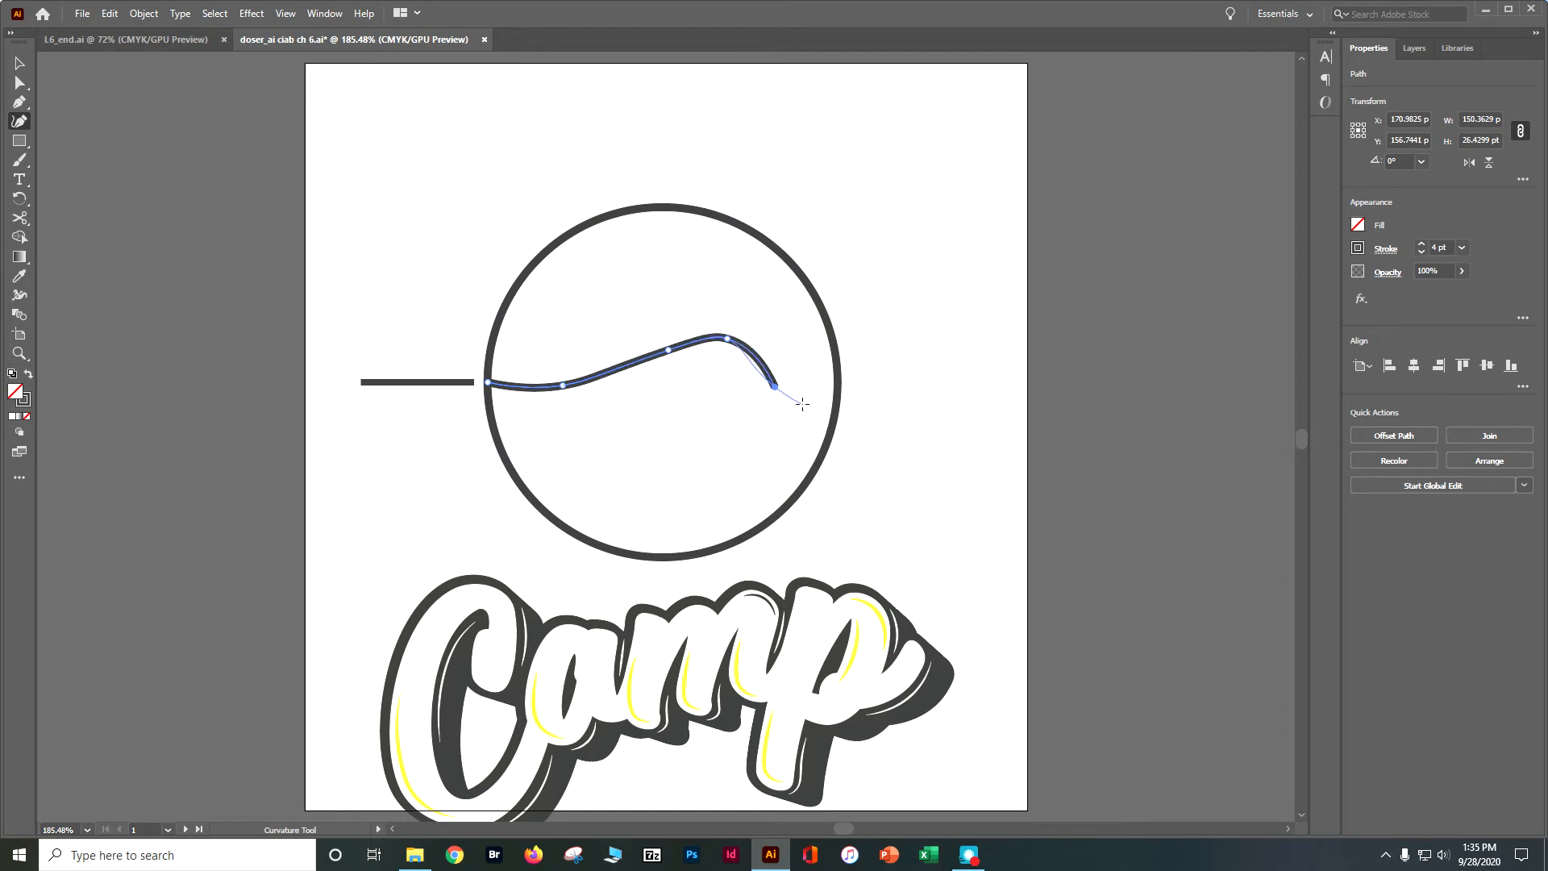
left_click(803, 404)
left_click(839, 376)
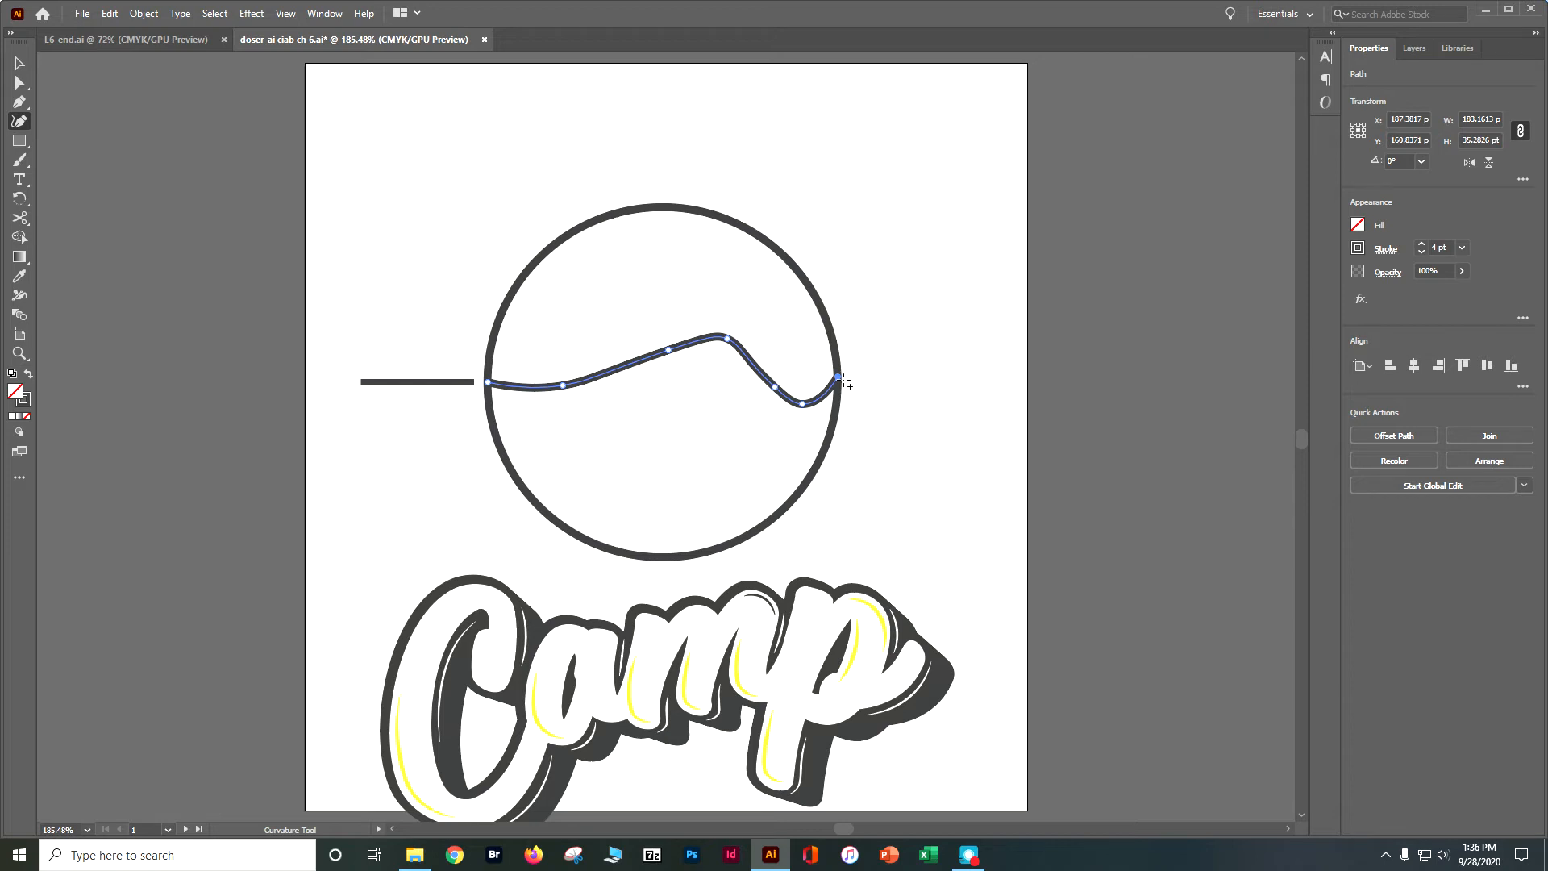
Examine the finished Camp logo in L6_end.ai up close for reference, and return to the working file.
left_click(62, 45)
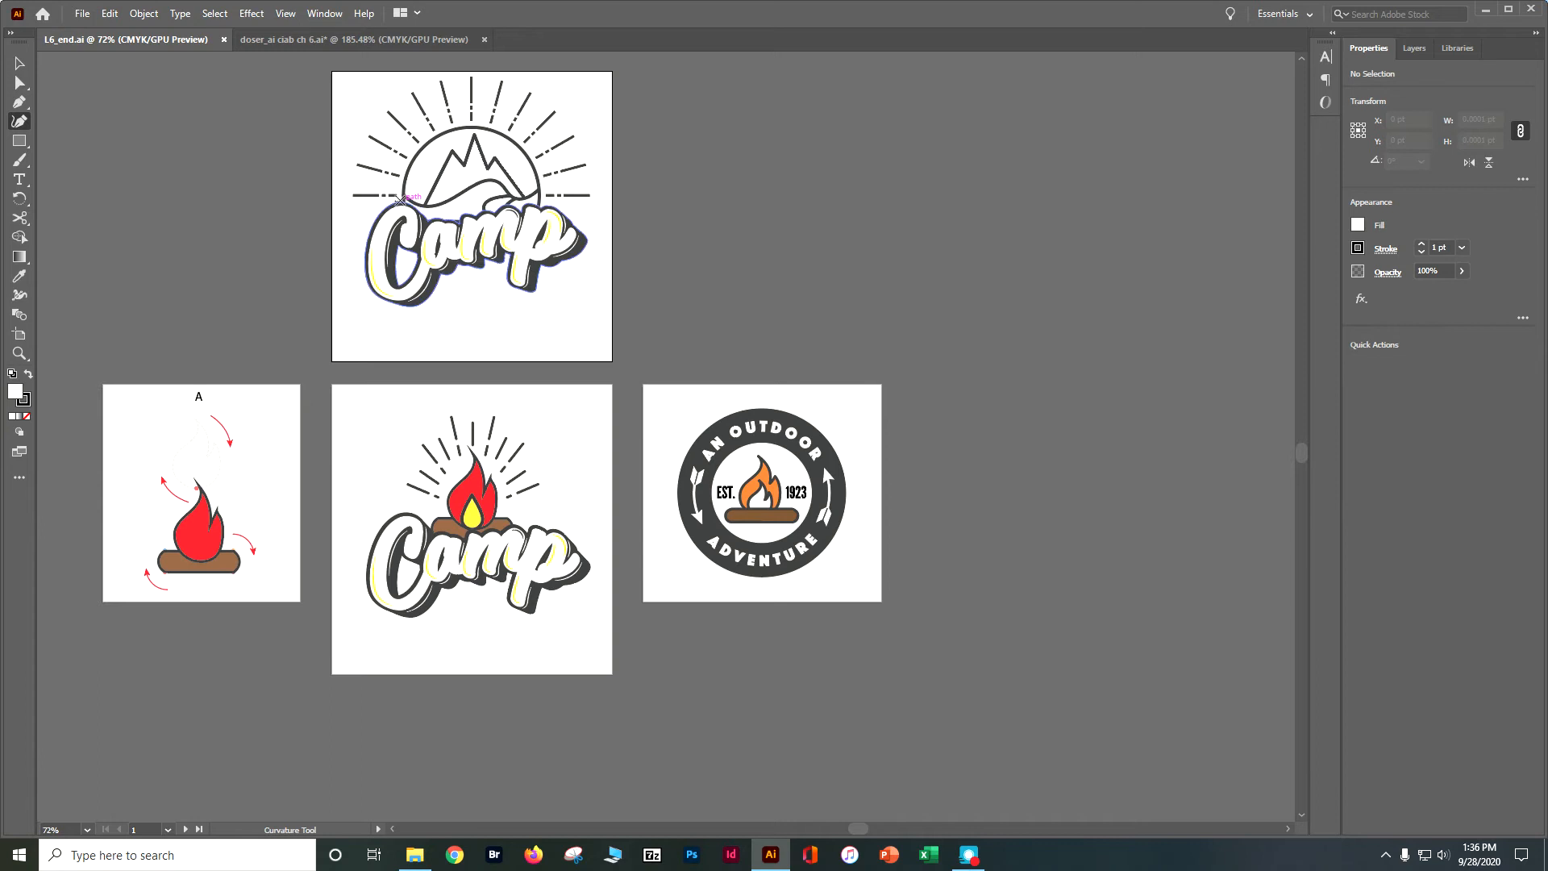
key("ctrl+plus")
key("ctrl+plus")
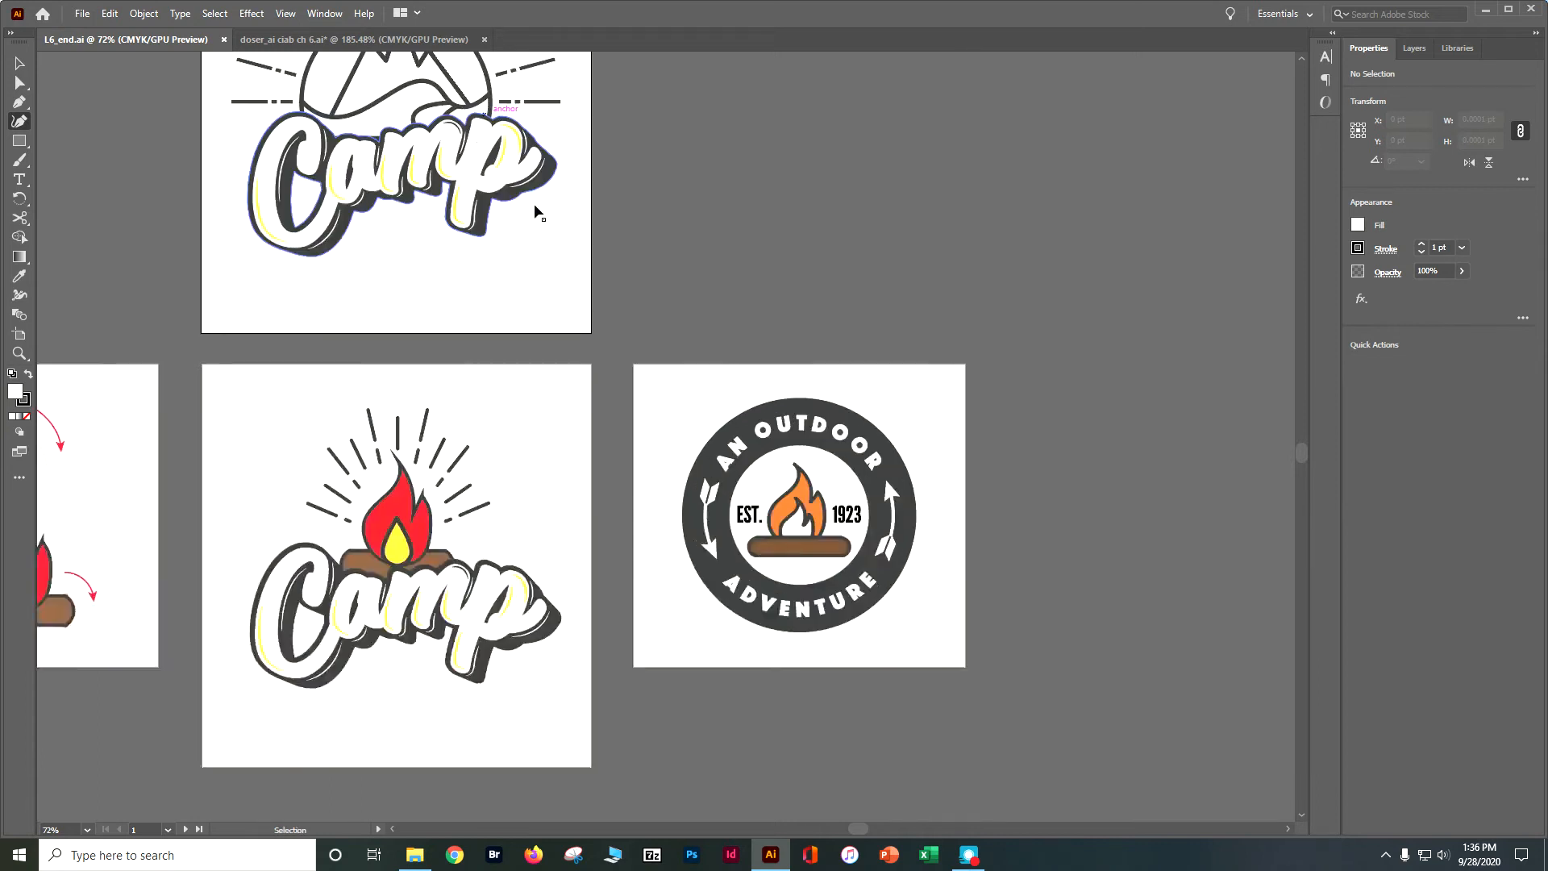
left_click_drag(557, 218, 621, 615)
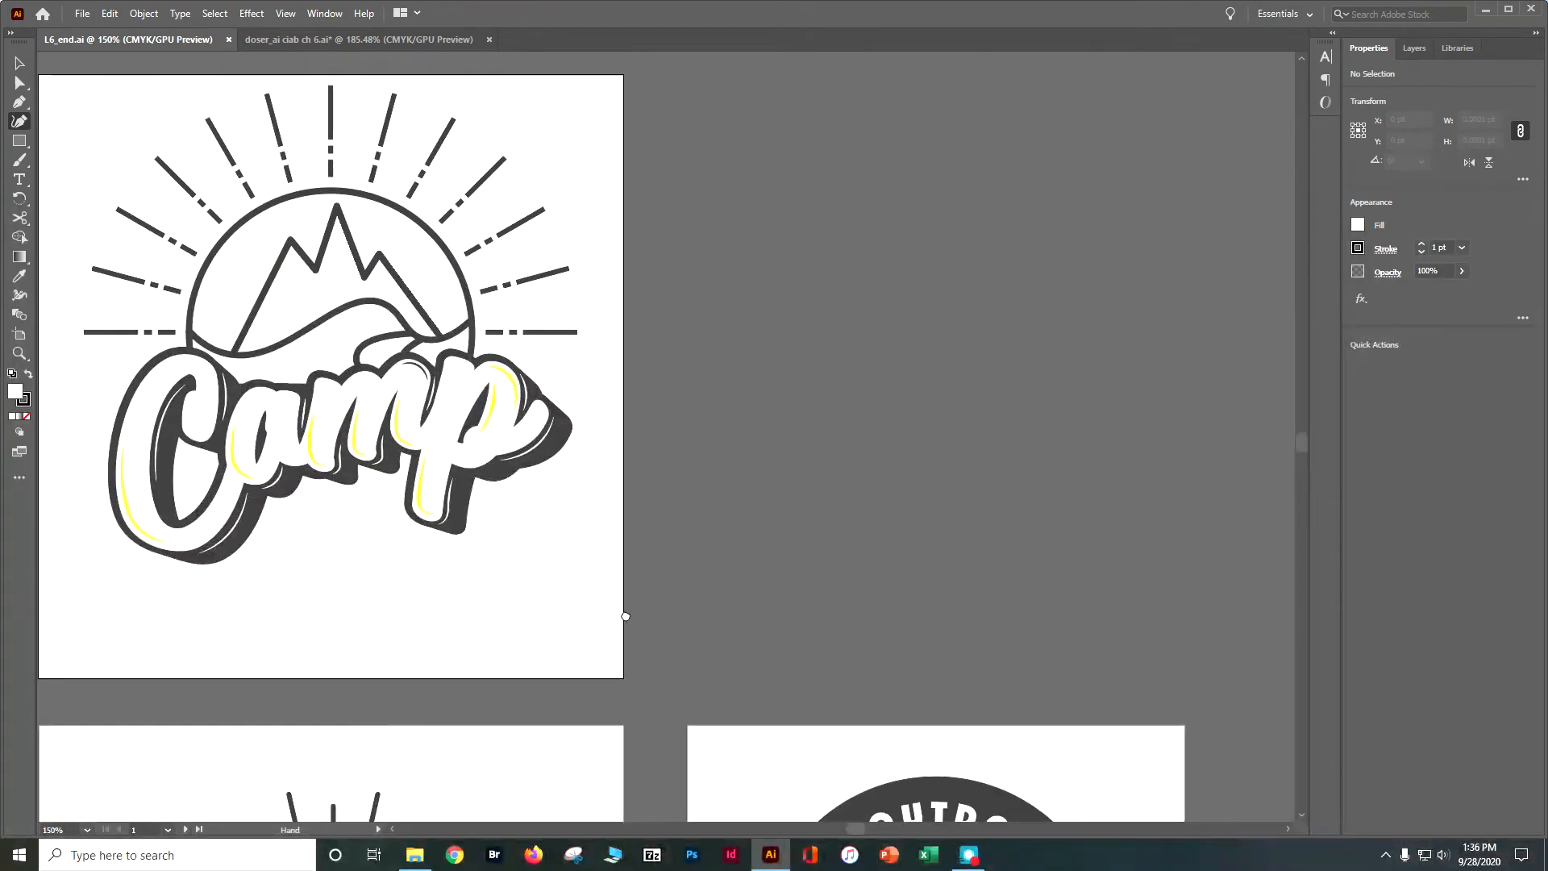
left_click(379, 40)
Reshape the hill line by moving the anchor points at its crest and on the descending slope to its right.
left_click(838, 376)
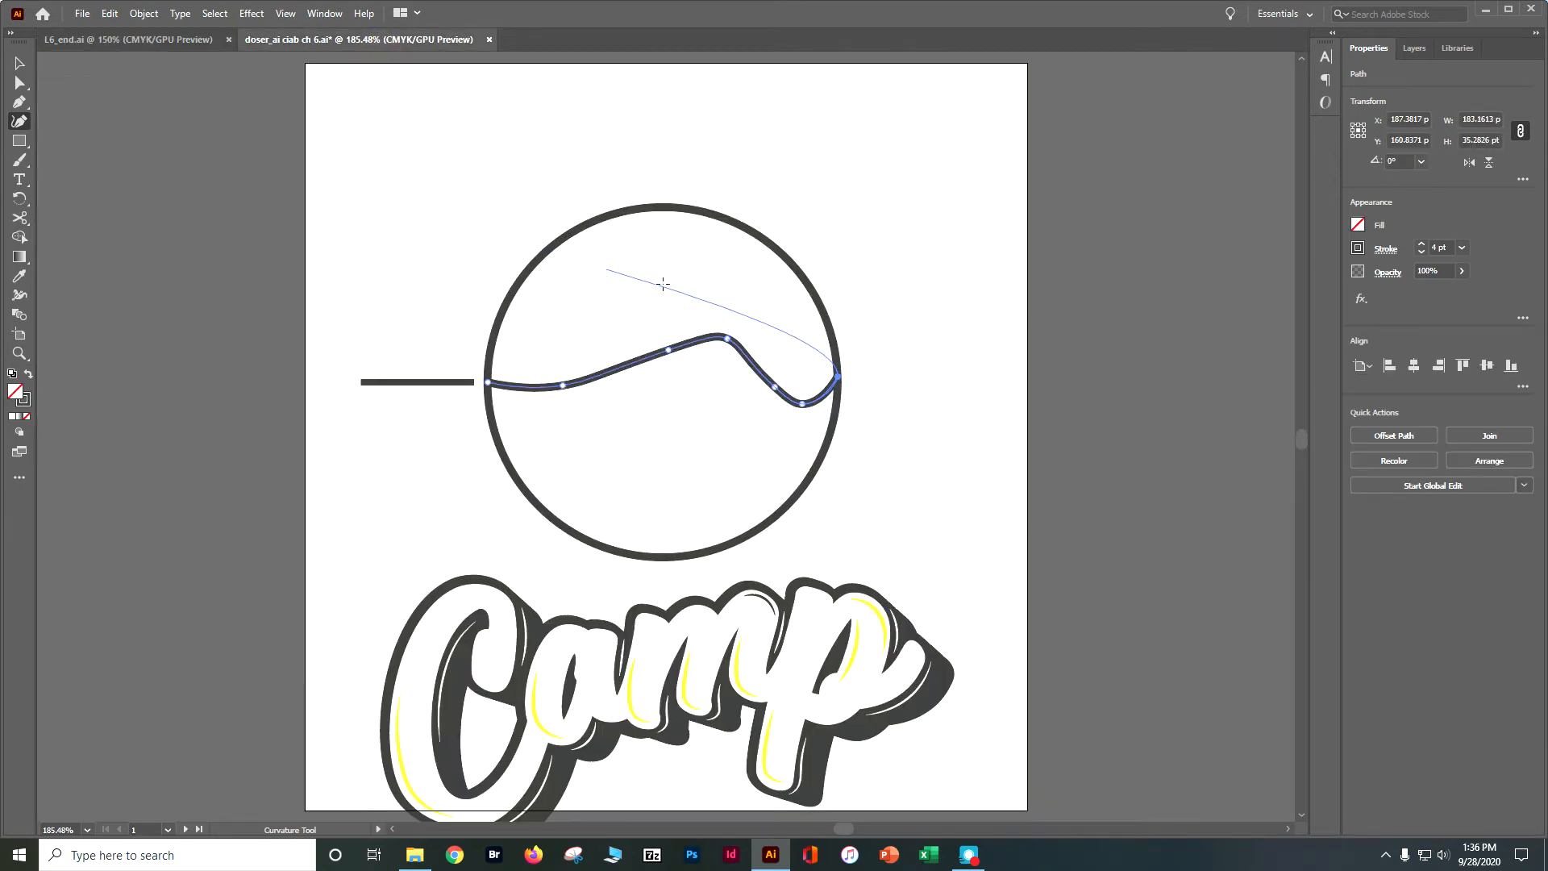
left_click(775, 386)
left_click(773, 387)
left_click_drag(773, 386, 756, 379)
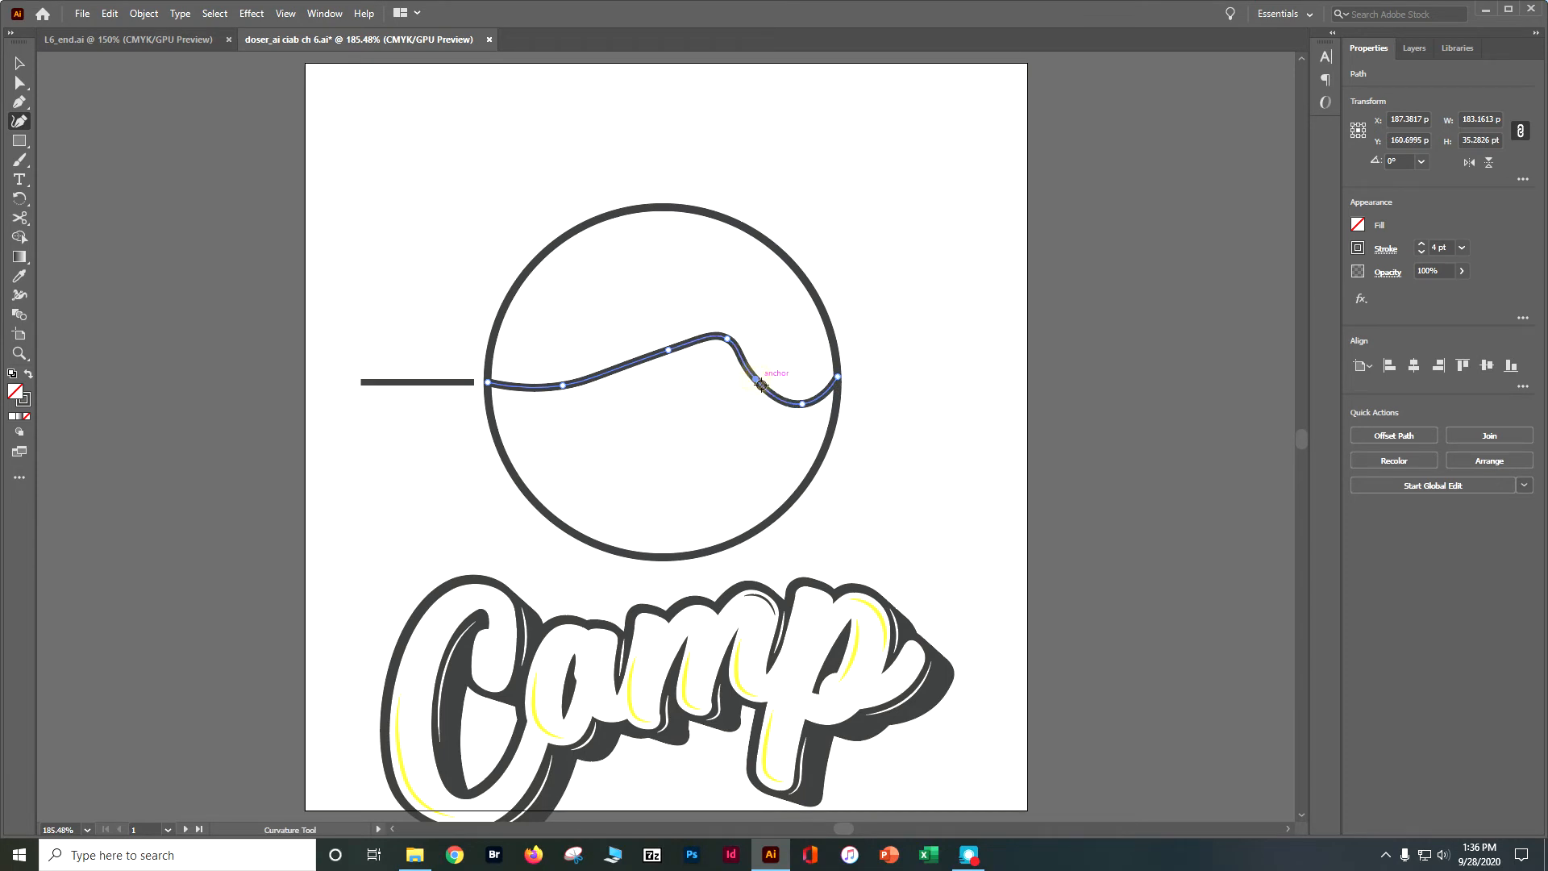
left_click_drag(729, 342, 761, 376)
key("ctrl+z")
left_click(756, 379)
left_click_drag(757, 380, 761, 373)
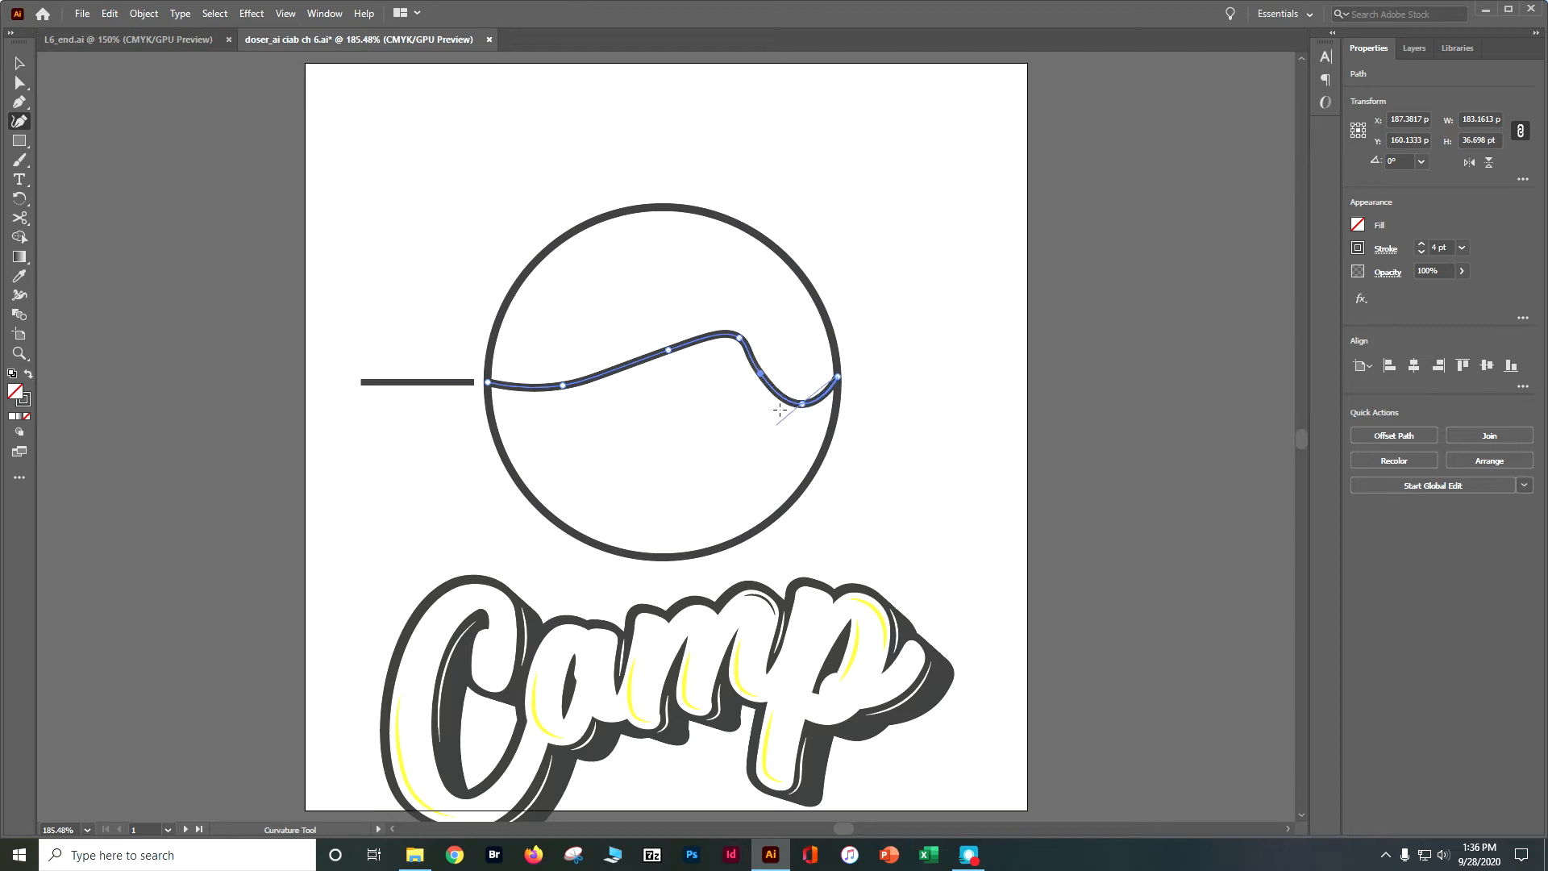
Lock the hill line inside the circle.
left_click(839, 377)
left_click(144, 13)
mouse_move(149, 37)
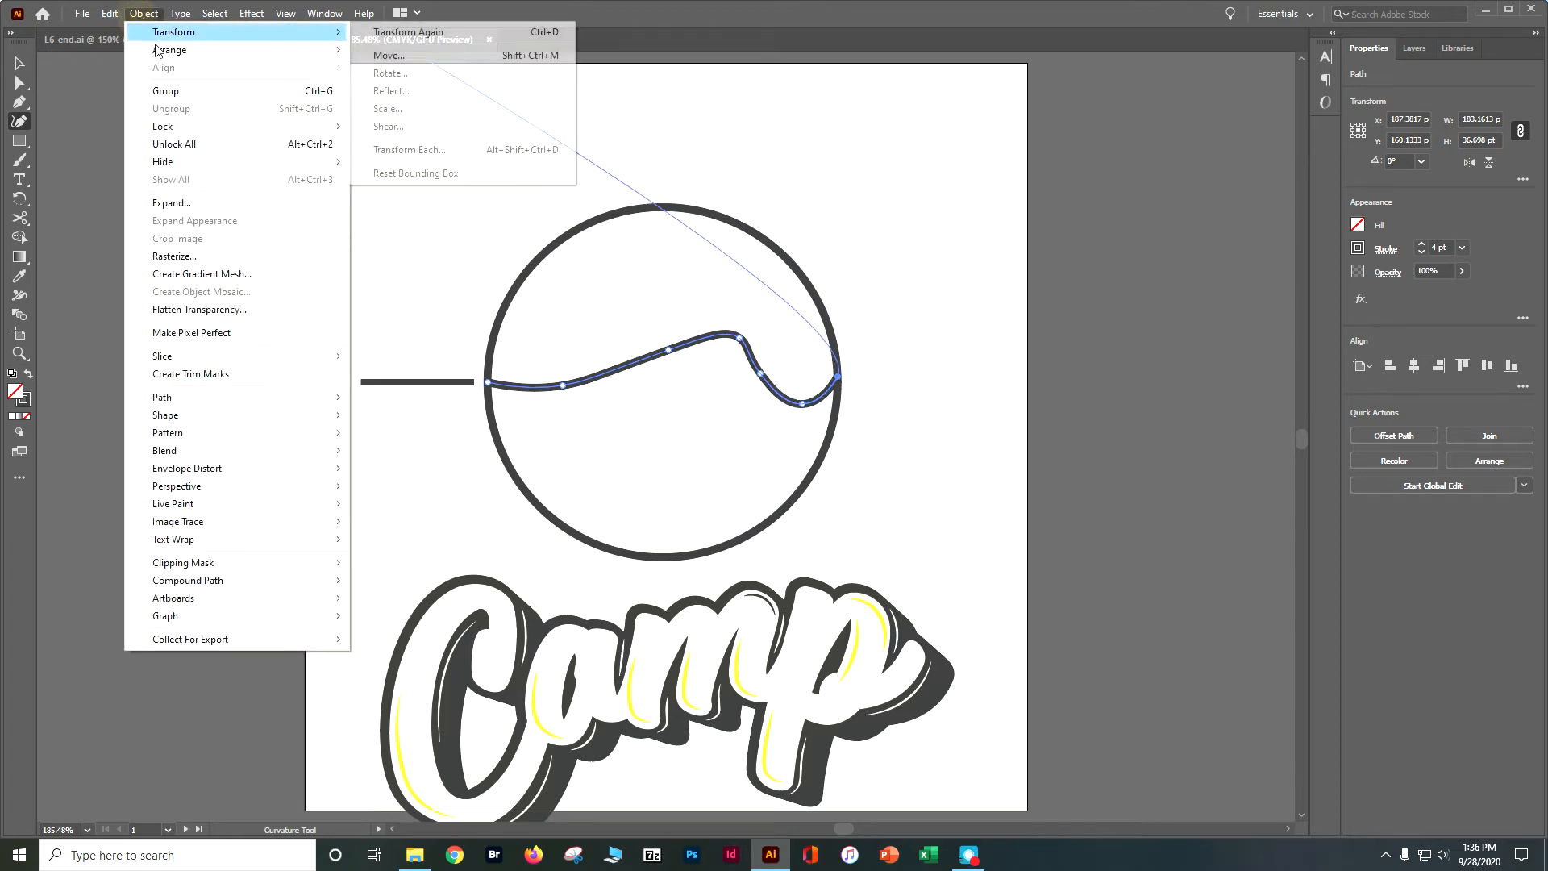
mouse_move(326, 129)
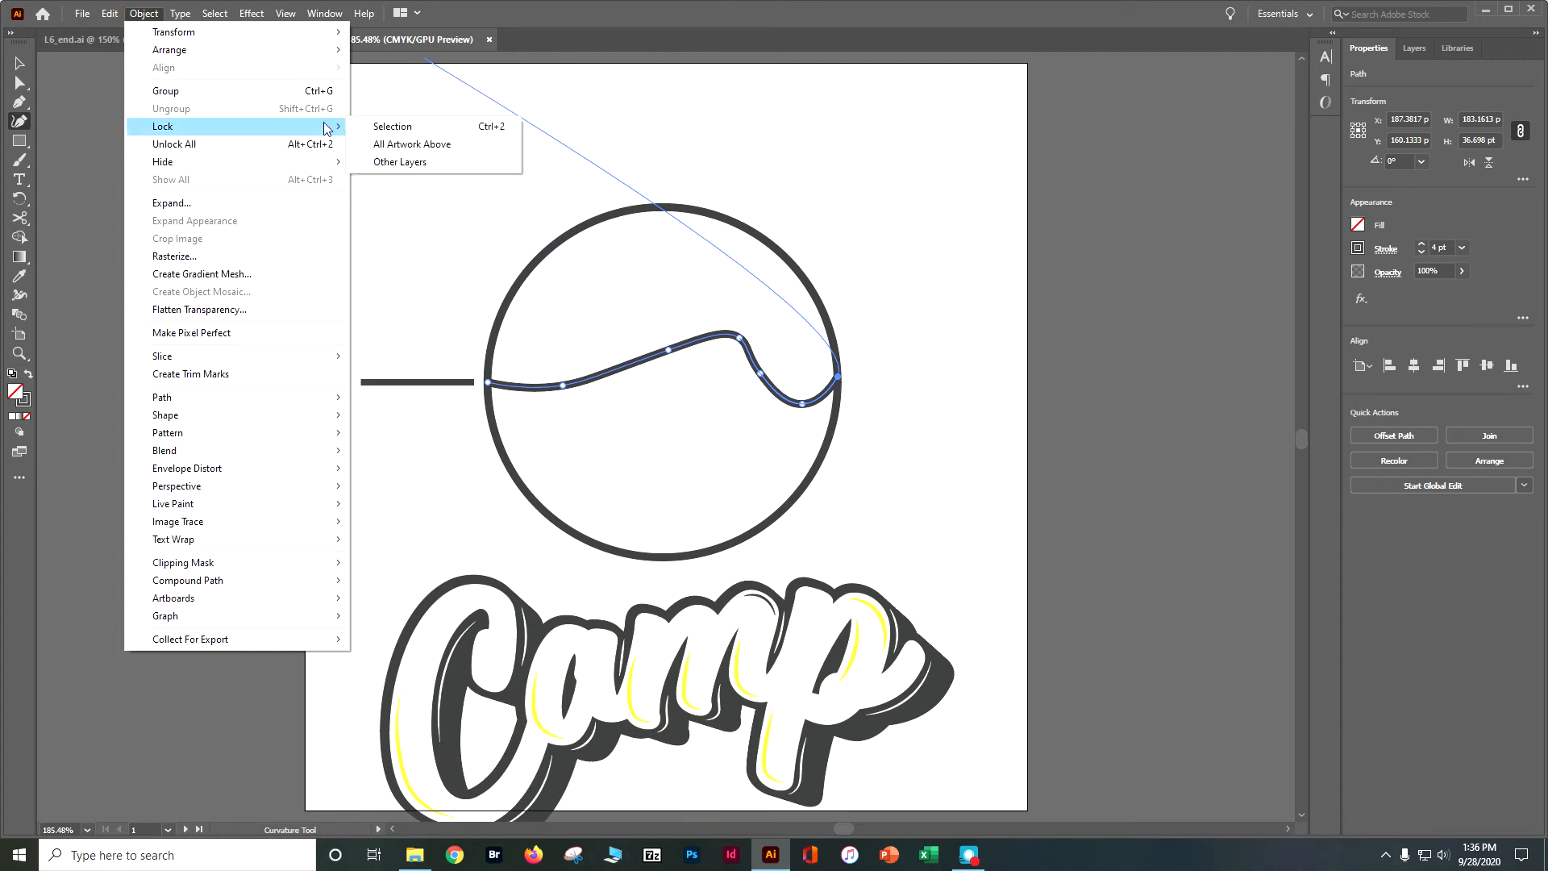
left_click(394, 126)
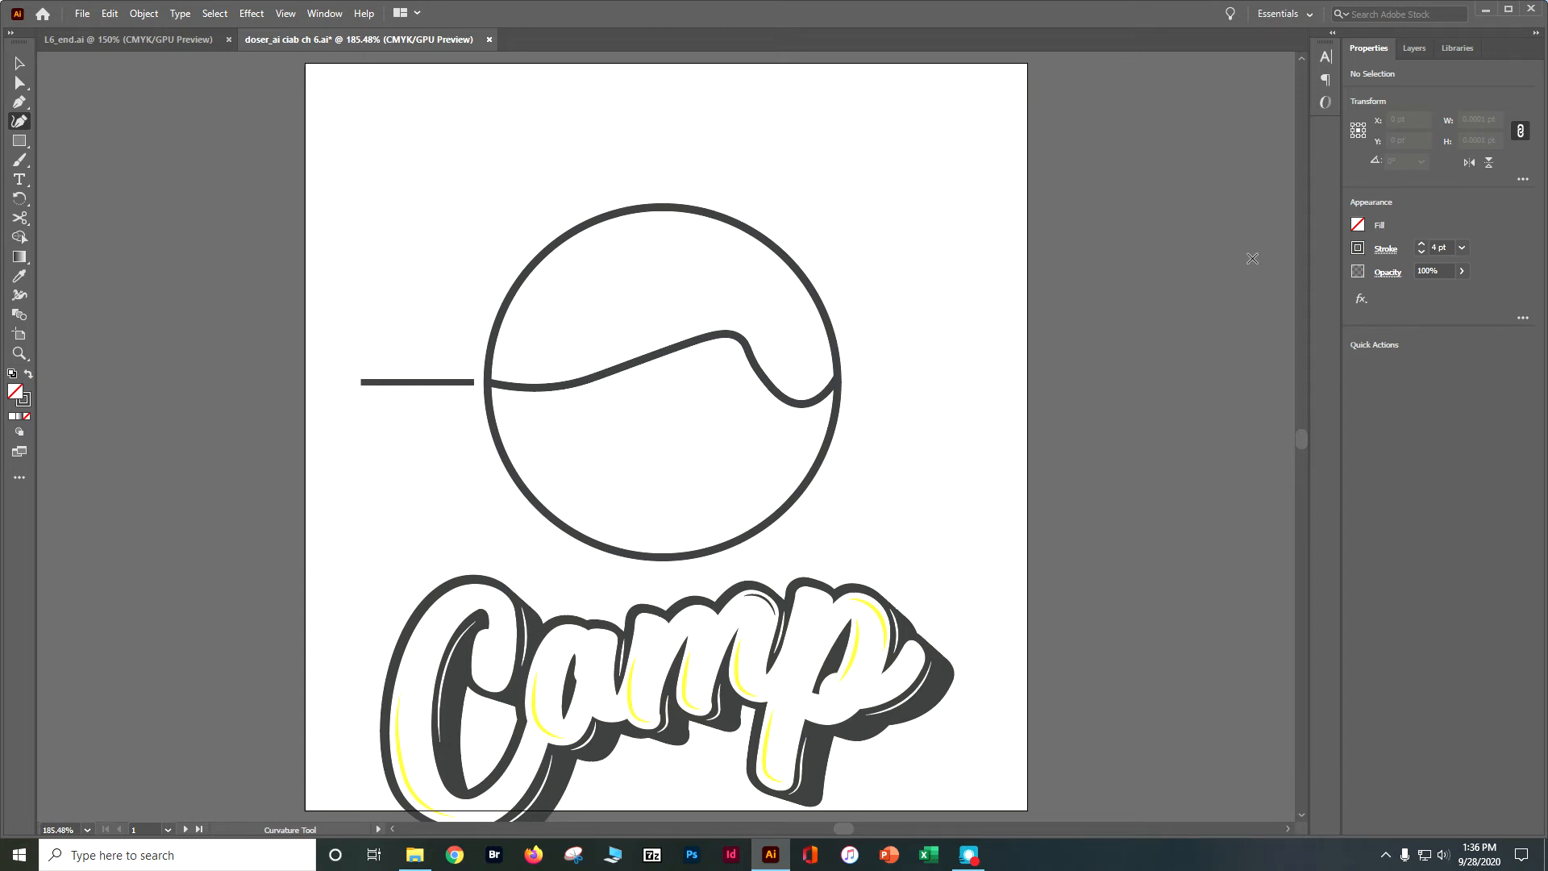
Draw the river's left bank from the hill's slope down to the circle's lower edge, about 49 pt wide and 96 pt high, and deselect it.
left_click(762, 373)
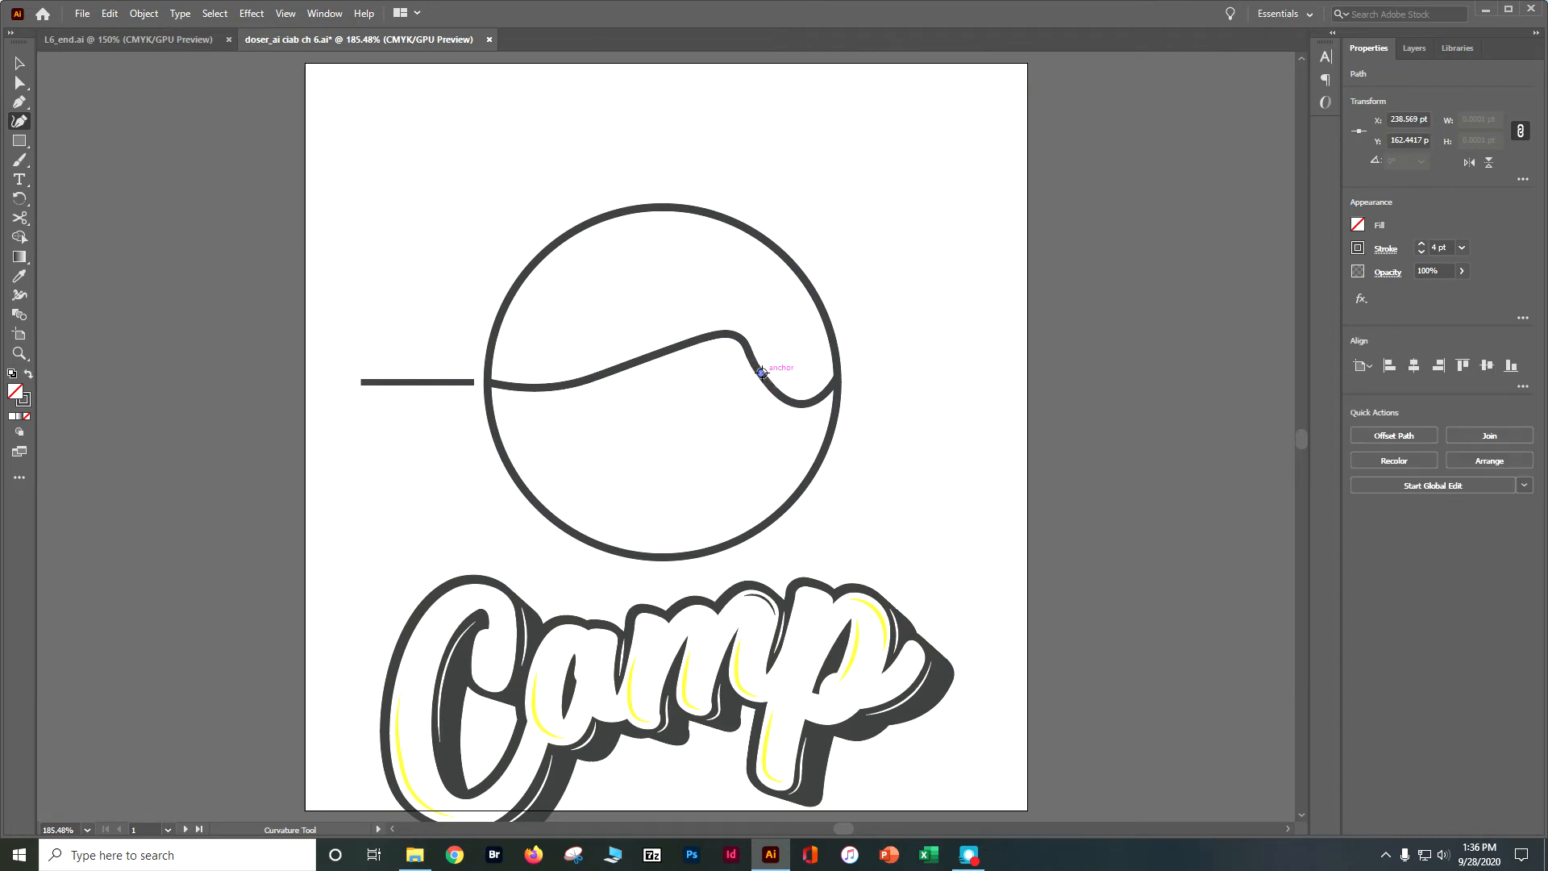
left_click(695, 408)
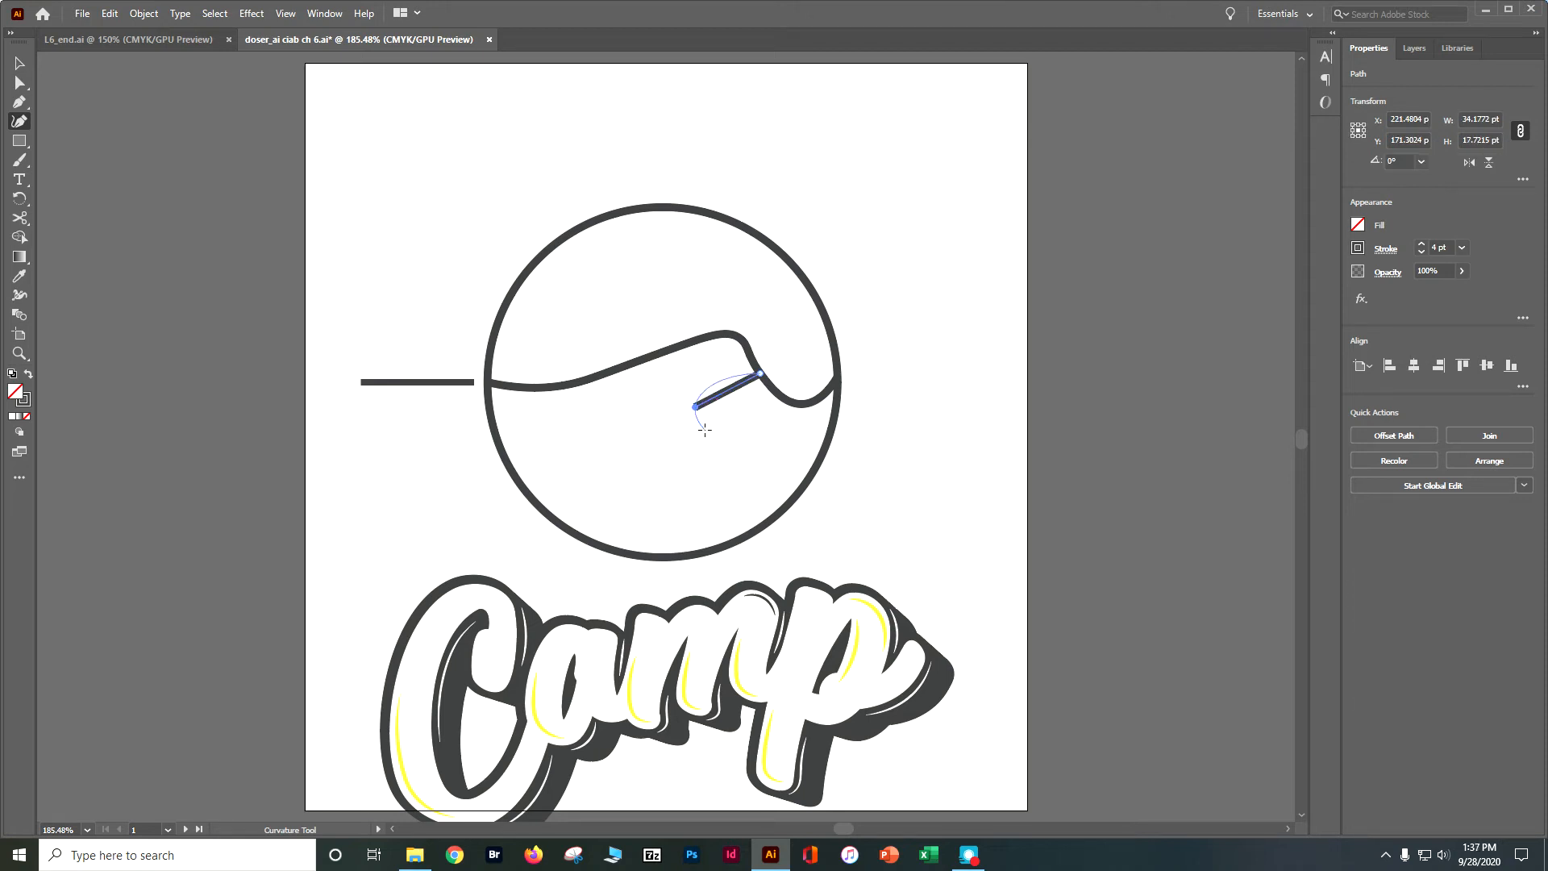
left_click(707, 433)
left_click(731, 460)
left_click(677, 493)
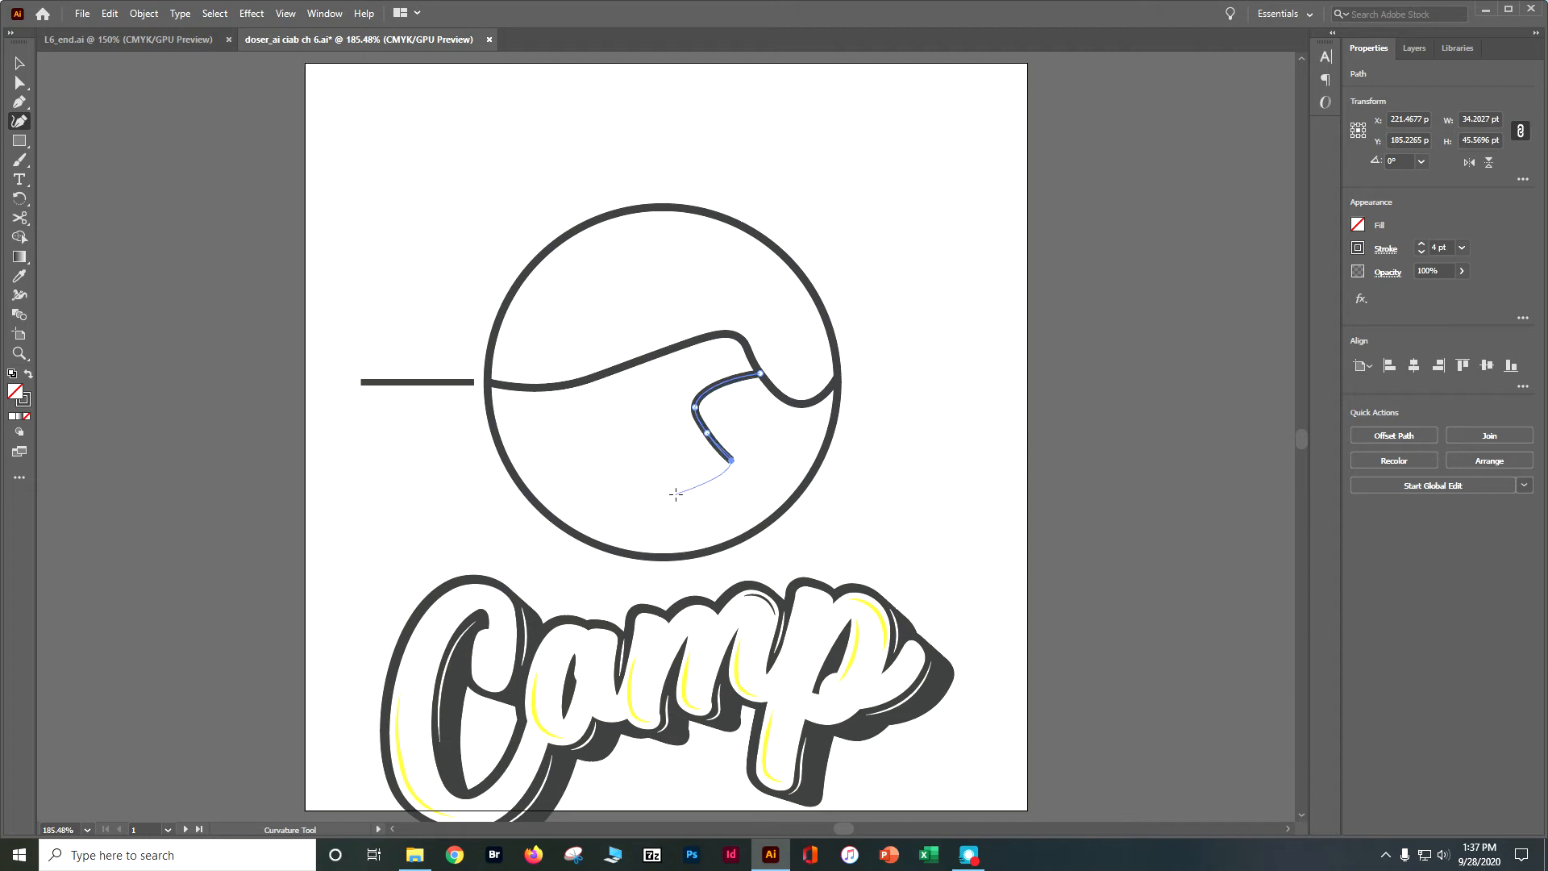
left_click(671, 556)
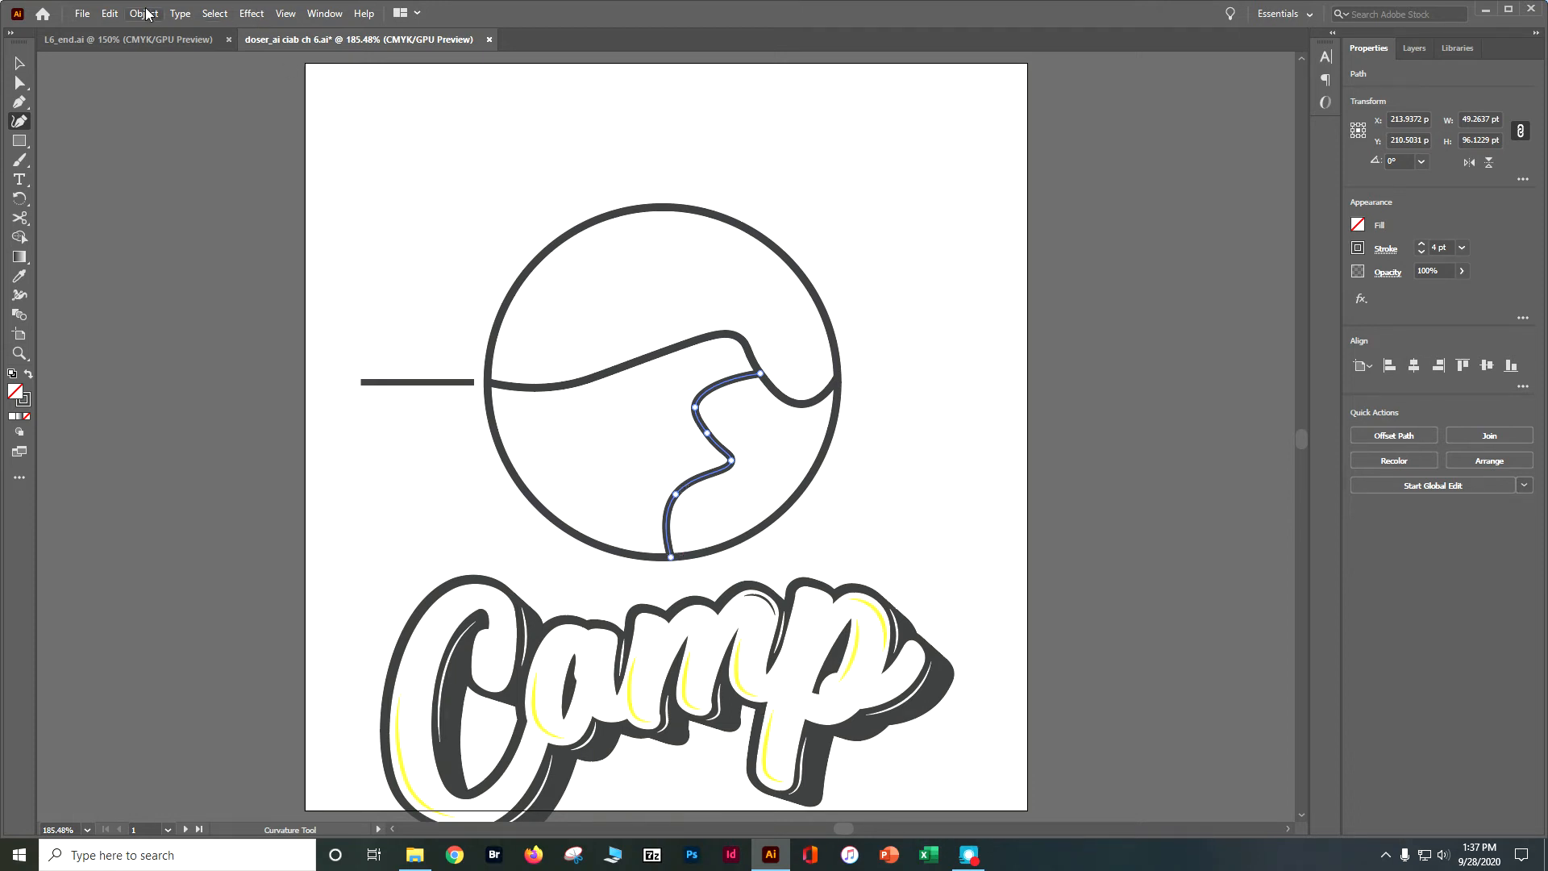
left_click(215, 13)
left_click(231, 69)
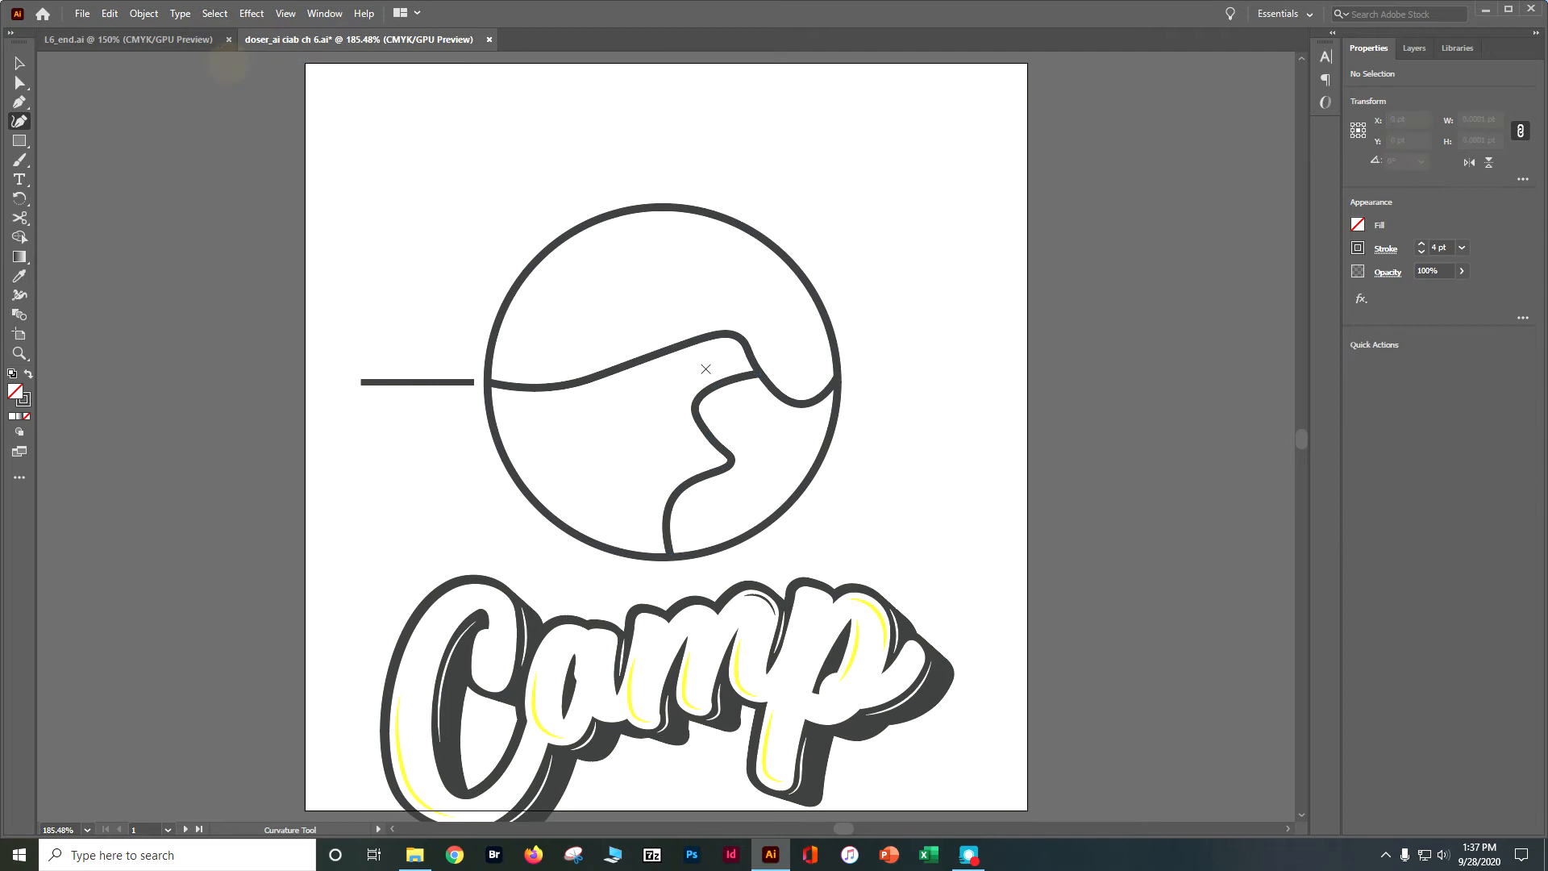
Draw the river's right bank from the hill's dip down to the circle's lower edge, about 36 pt wide and 77 pt high, and deselect it.
left_click(780, 397)
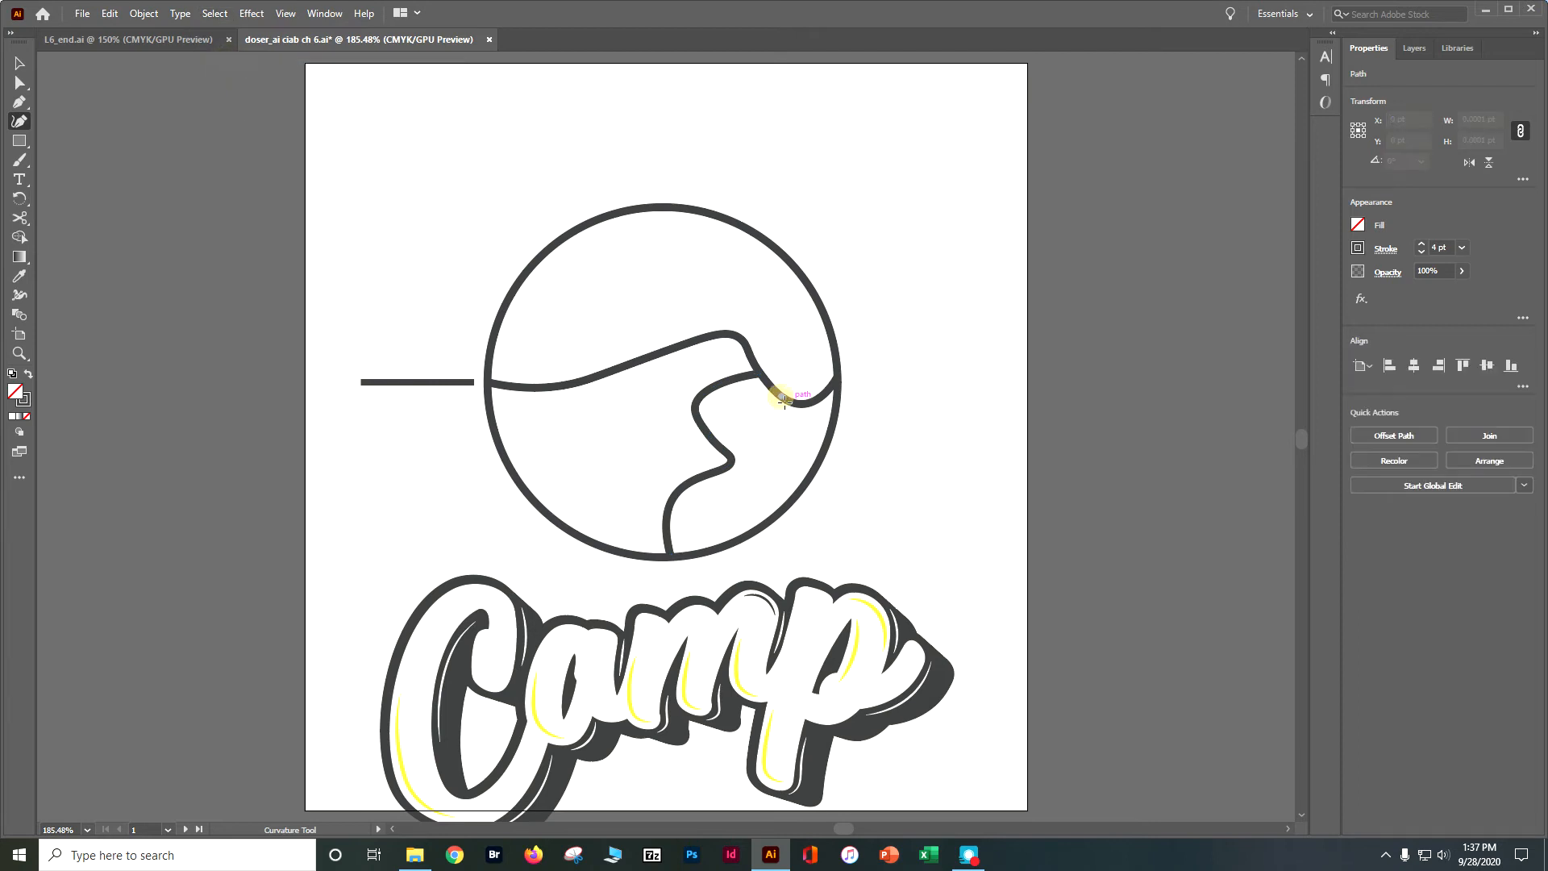
left_click(749, 412)
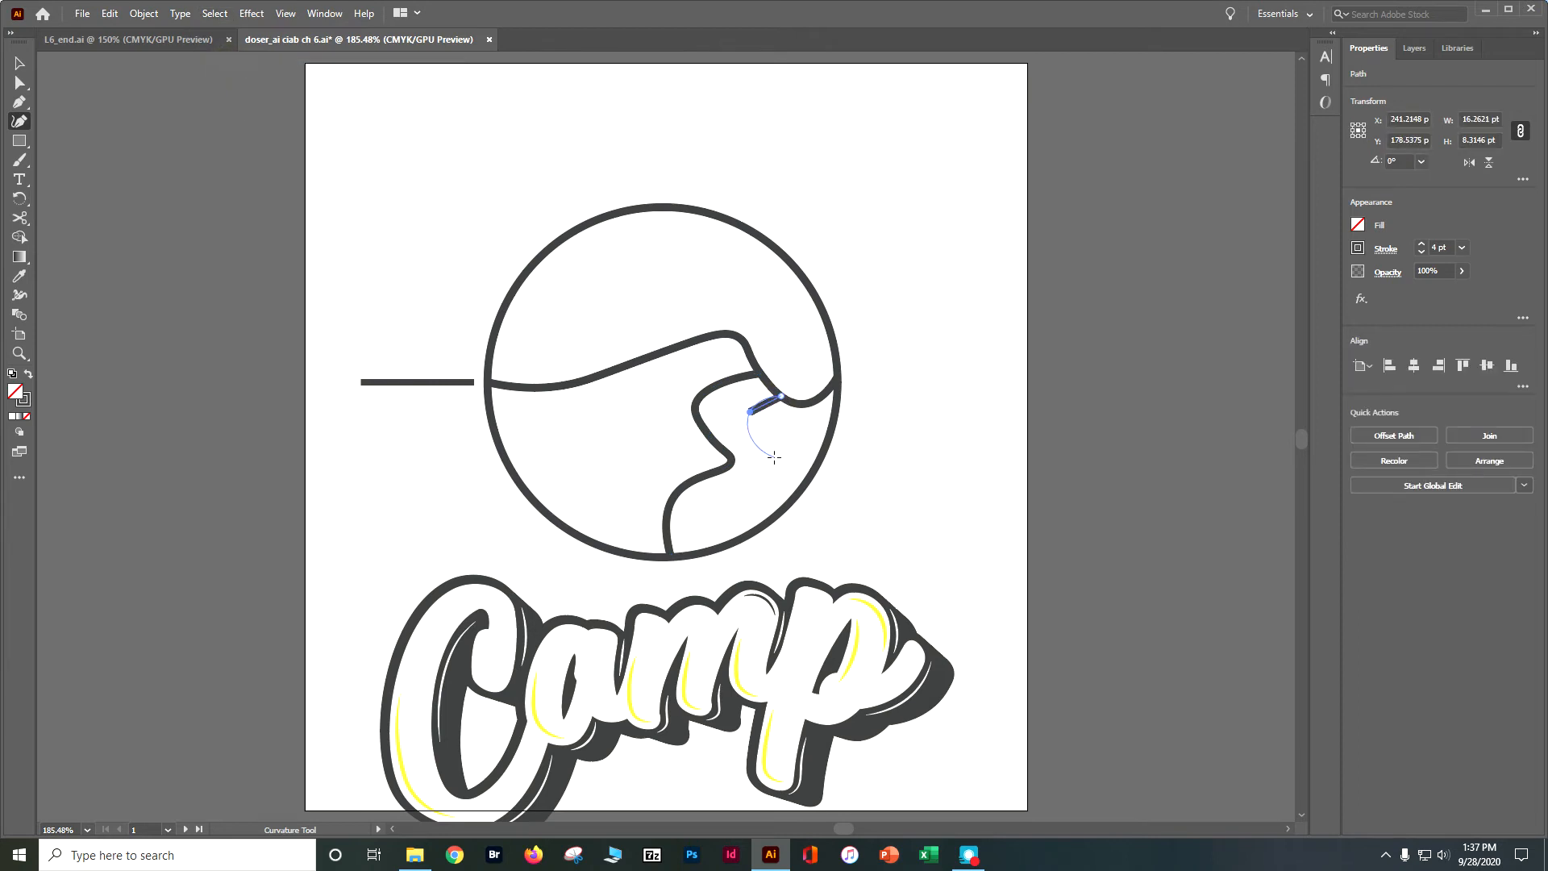
left_click(776, 434)
left_click(791, 482)
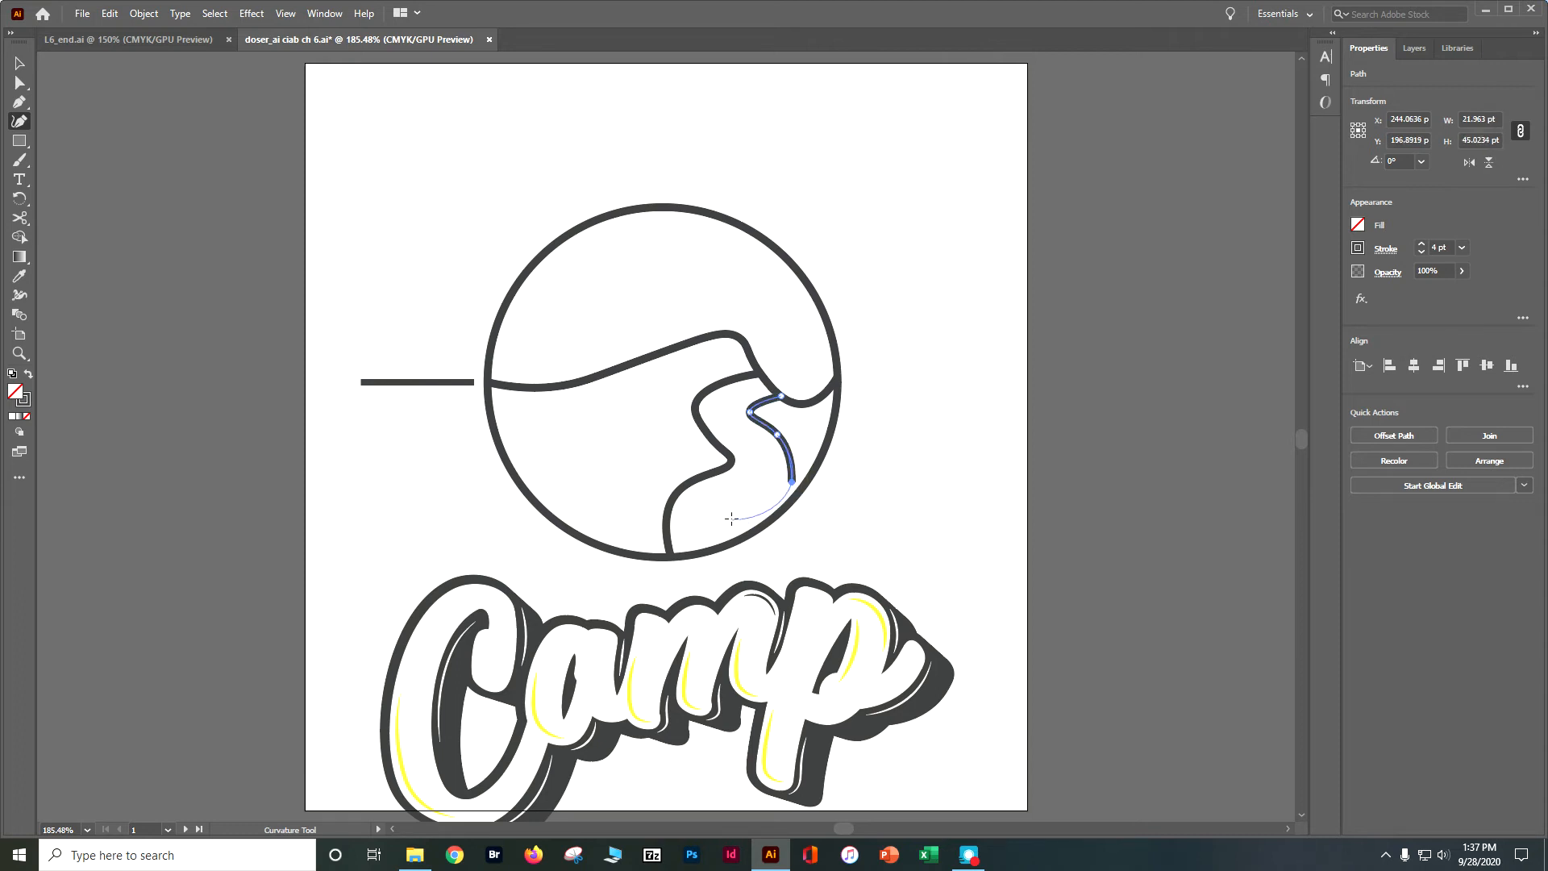
left_click(728, 509)
left_click(733, 547)
left_click(214, 13)
left_click(222, 68)
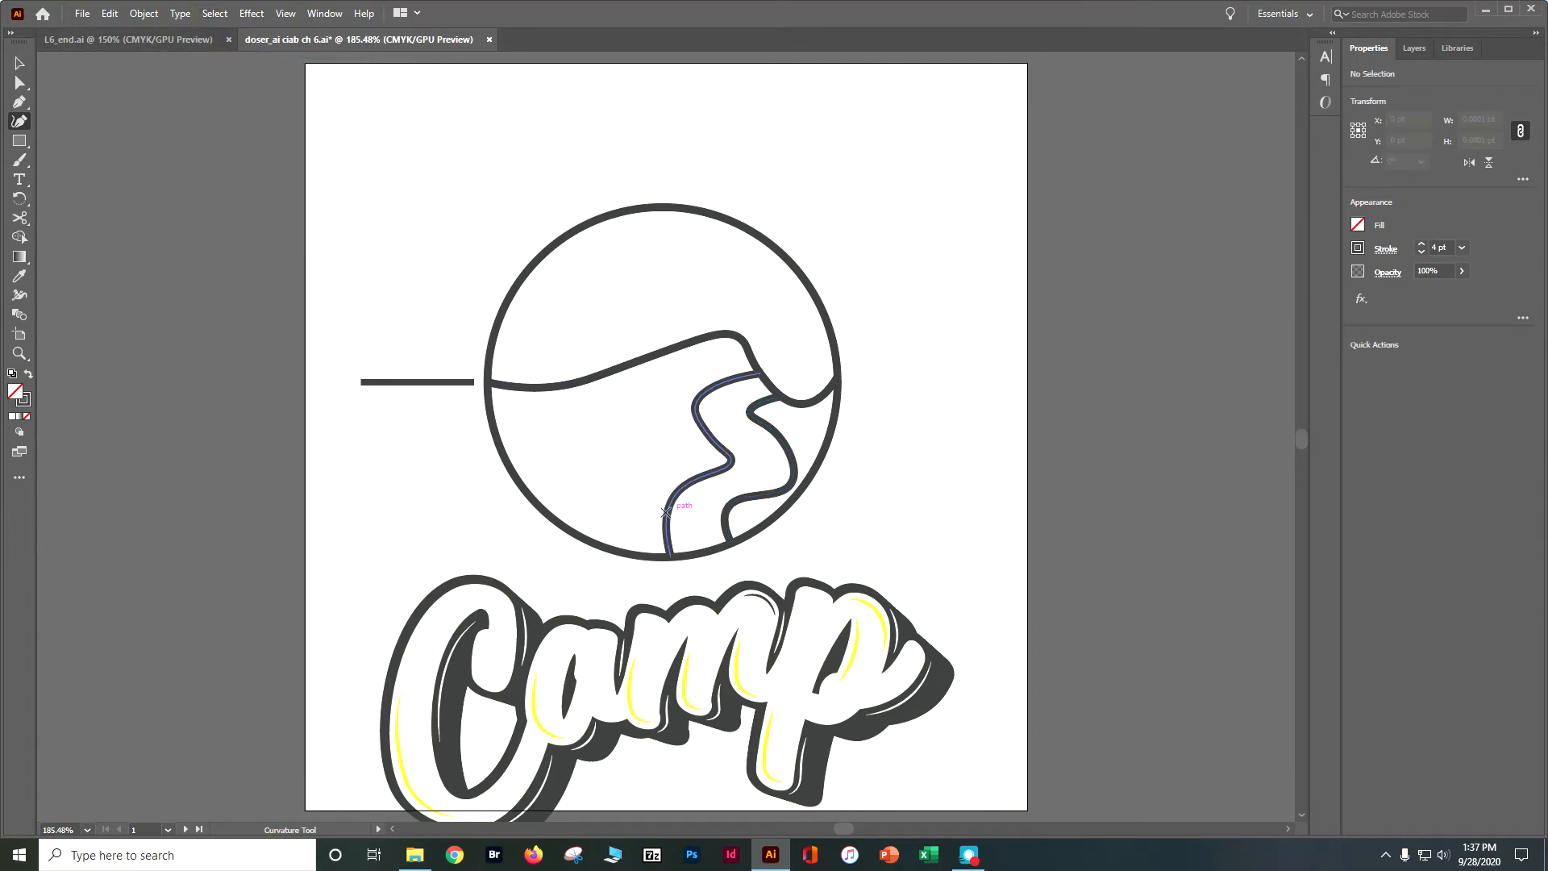
left_click(667, 551)
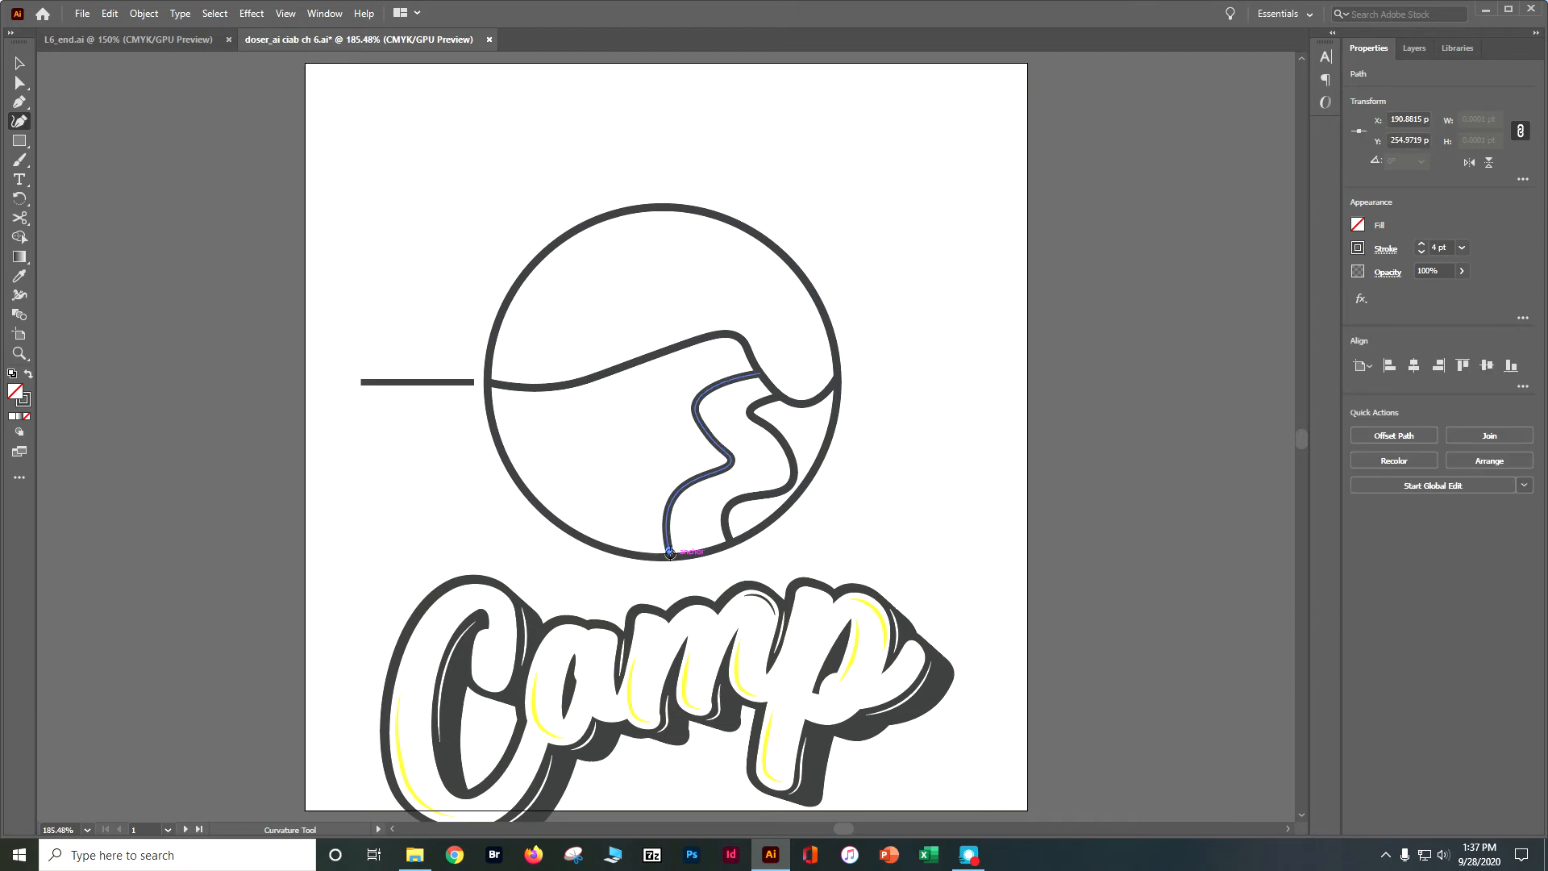
left_click(611, 546)
key("ctrl+z")
Widen the river's mouth by moving the left bank's bottom anchor leftward along the circle and shifting the anchor above it up and left.
left_click(18, 64)
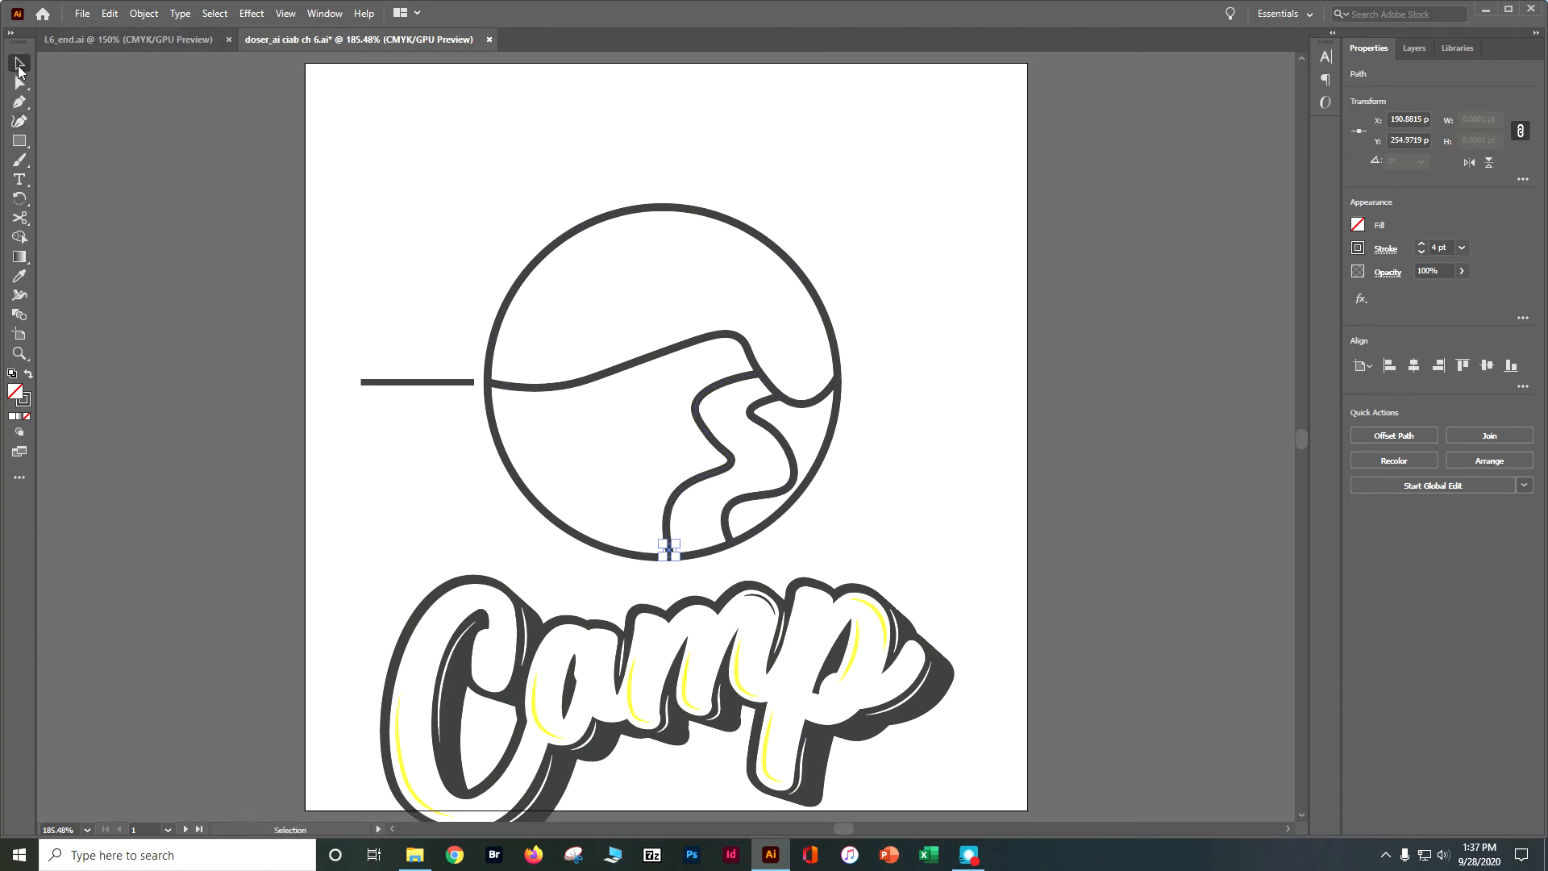
left_click(671, 513)
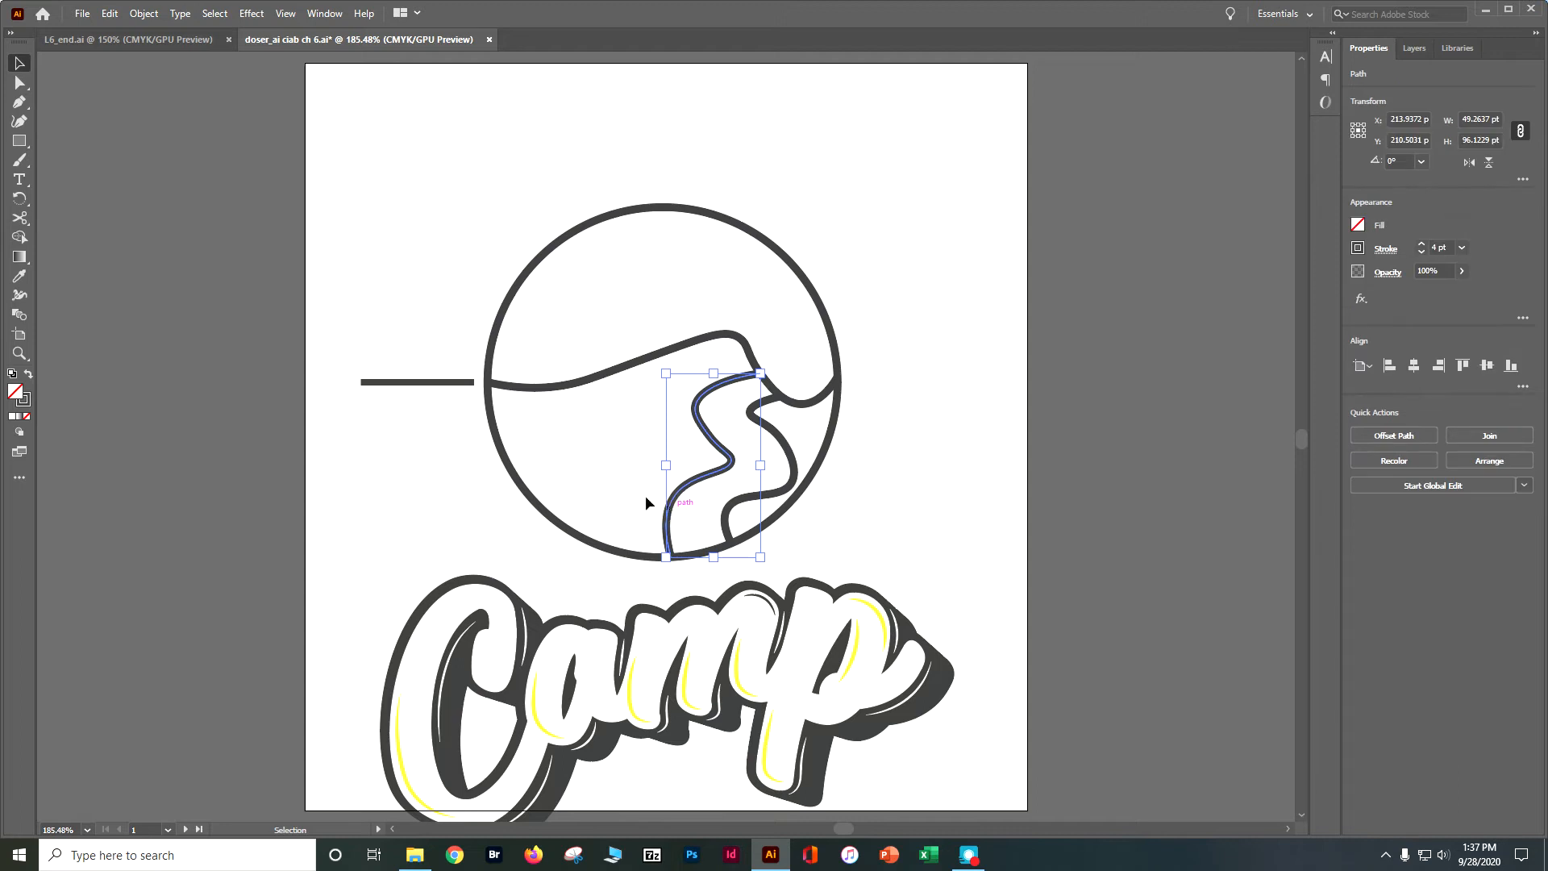
left_click(19, 121)
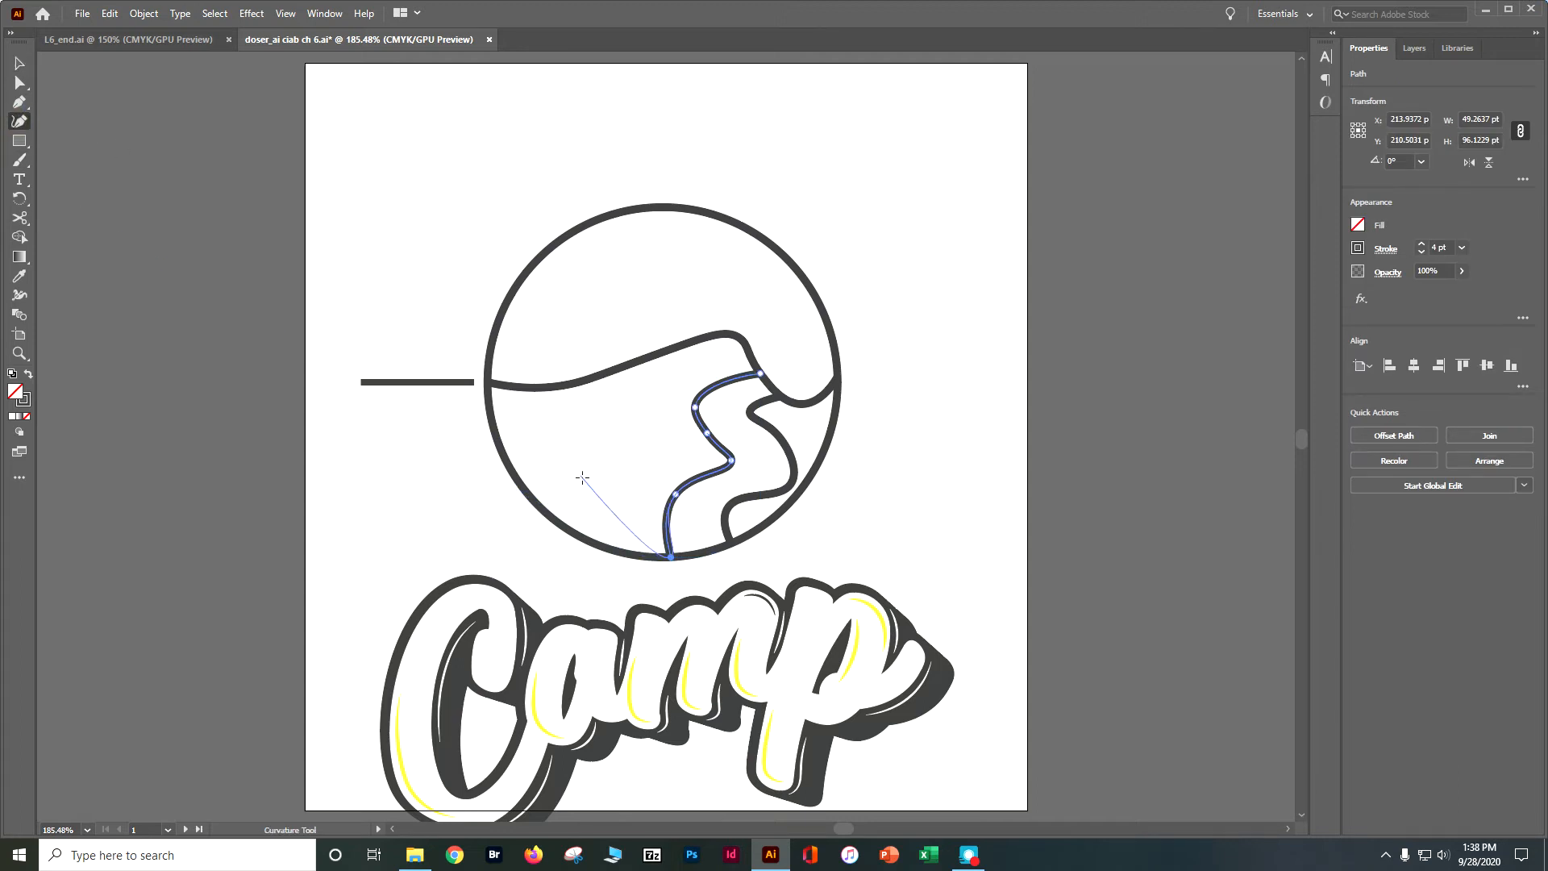
left_click_drag(671, 557, 603, 548)
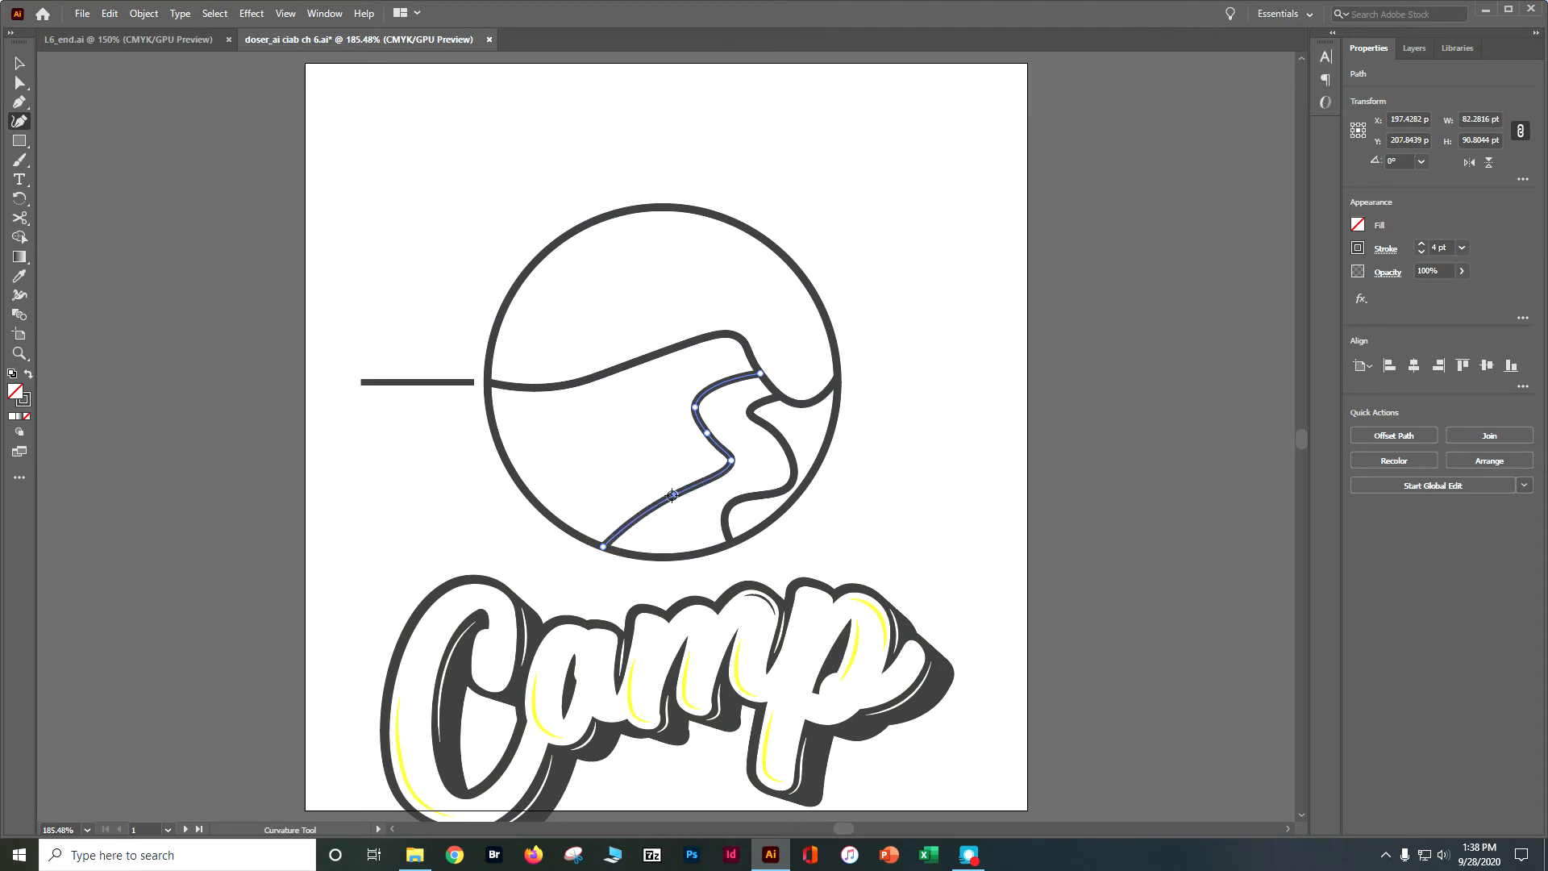
left_click_drag(676, 495, 653, 483)
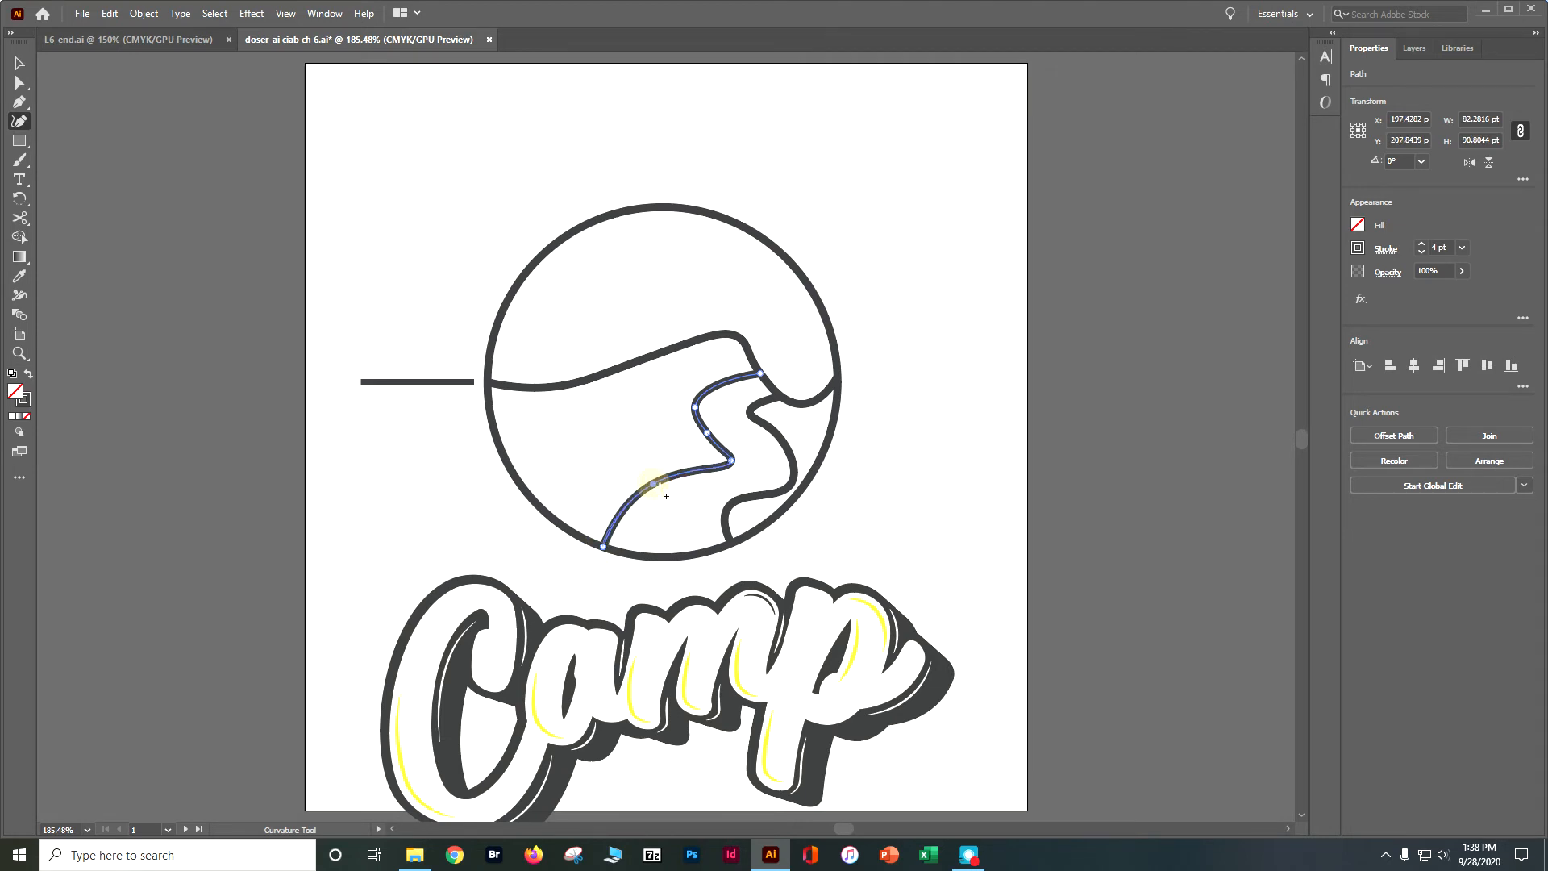
Smooth the river's left bank by deleting its sharp middle bend anchor and raising its upper bend anchor, and finish the path.
left_click(728, 461)
key("Delete")
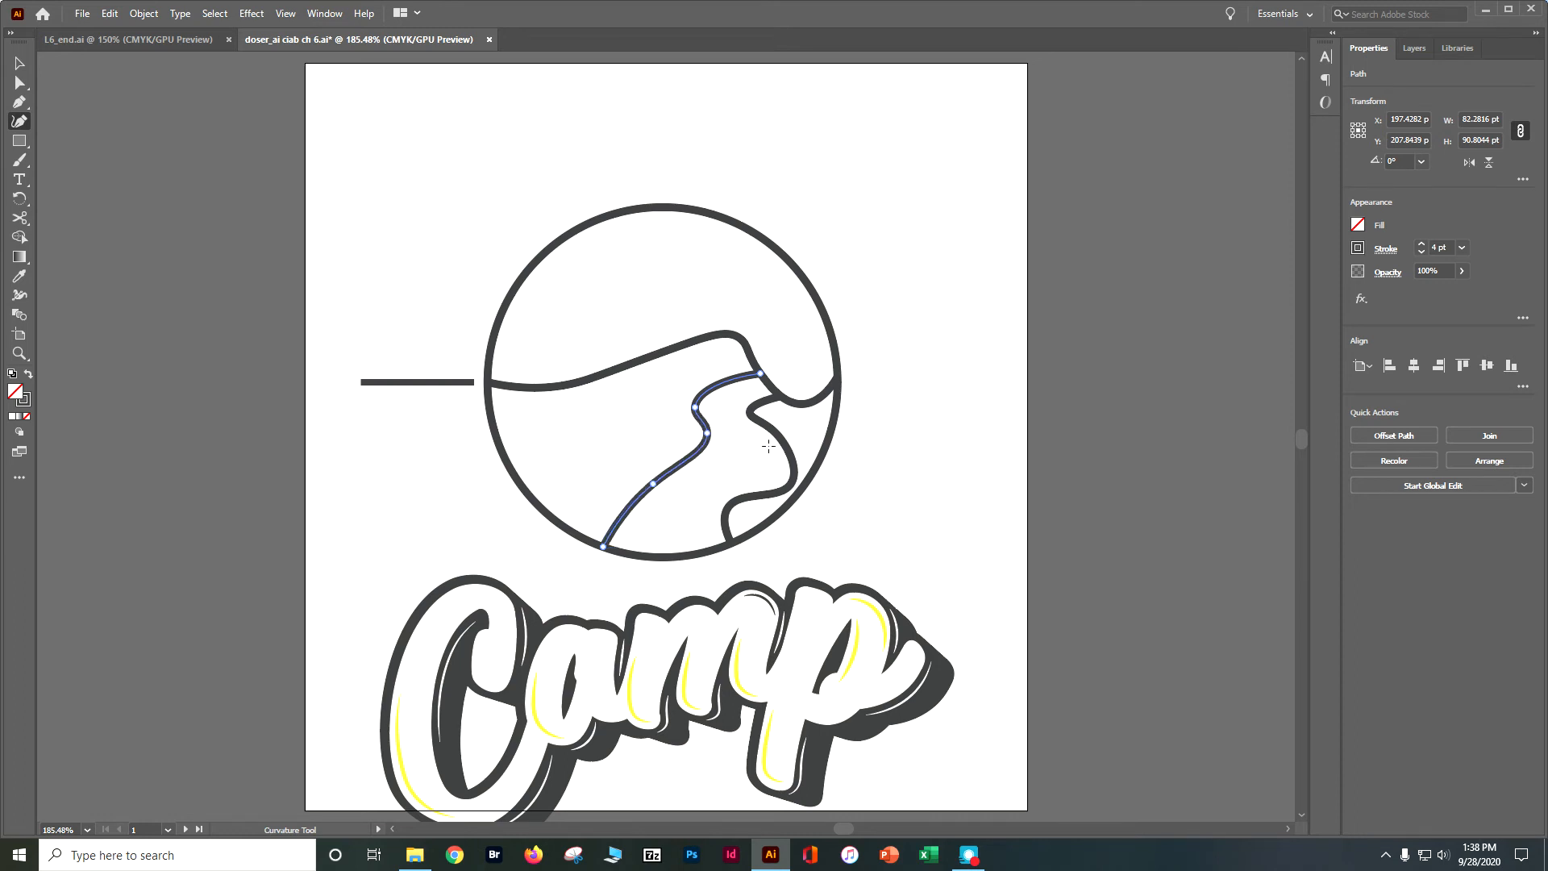
left_click(706, 433)
left_click_drag(707, 434, 694, 395)
key("Escape")
Delete the bottom anchor of the river's right bank and move its new end anchor down and left to the circle's lower edge.
left_click(19, 63)
left_click(789, 484)
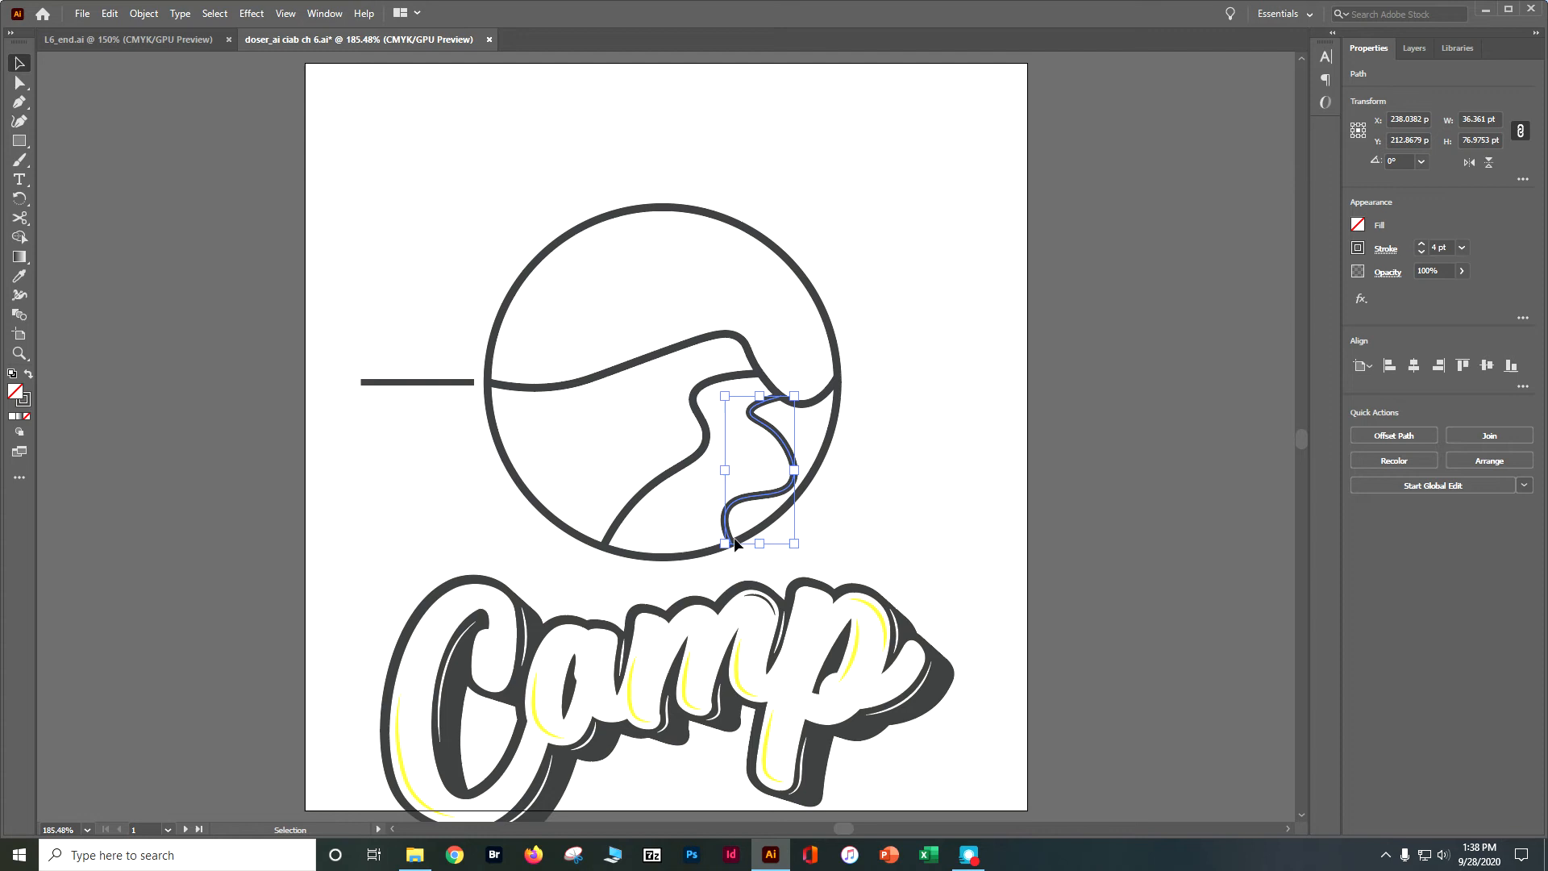
left_click(19, 122)
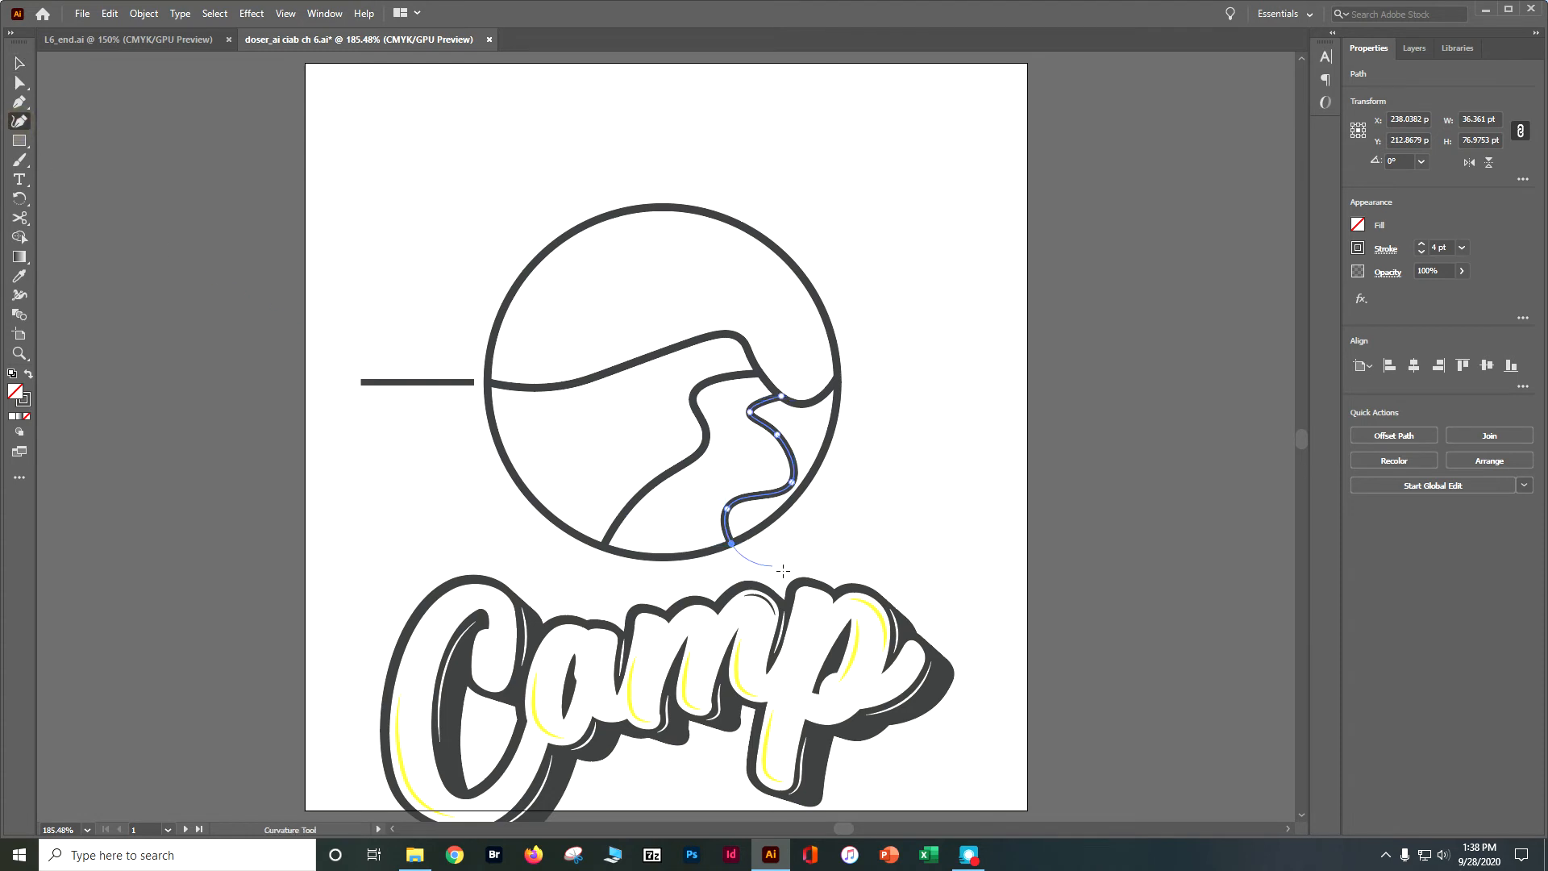
key("Delete")
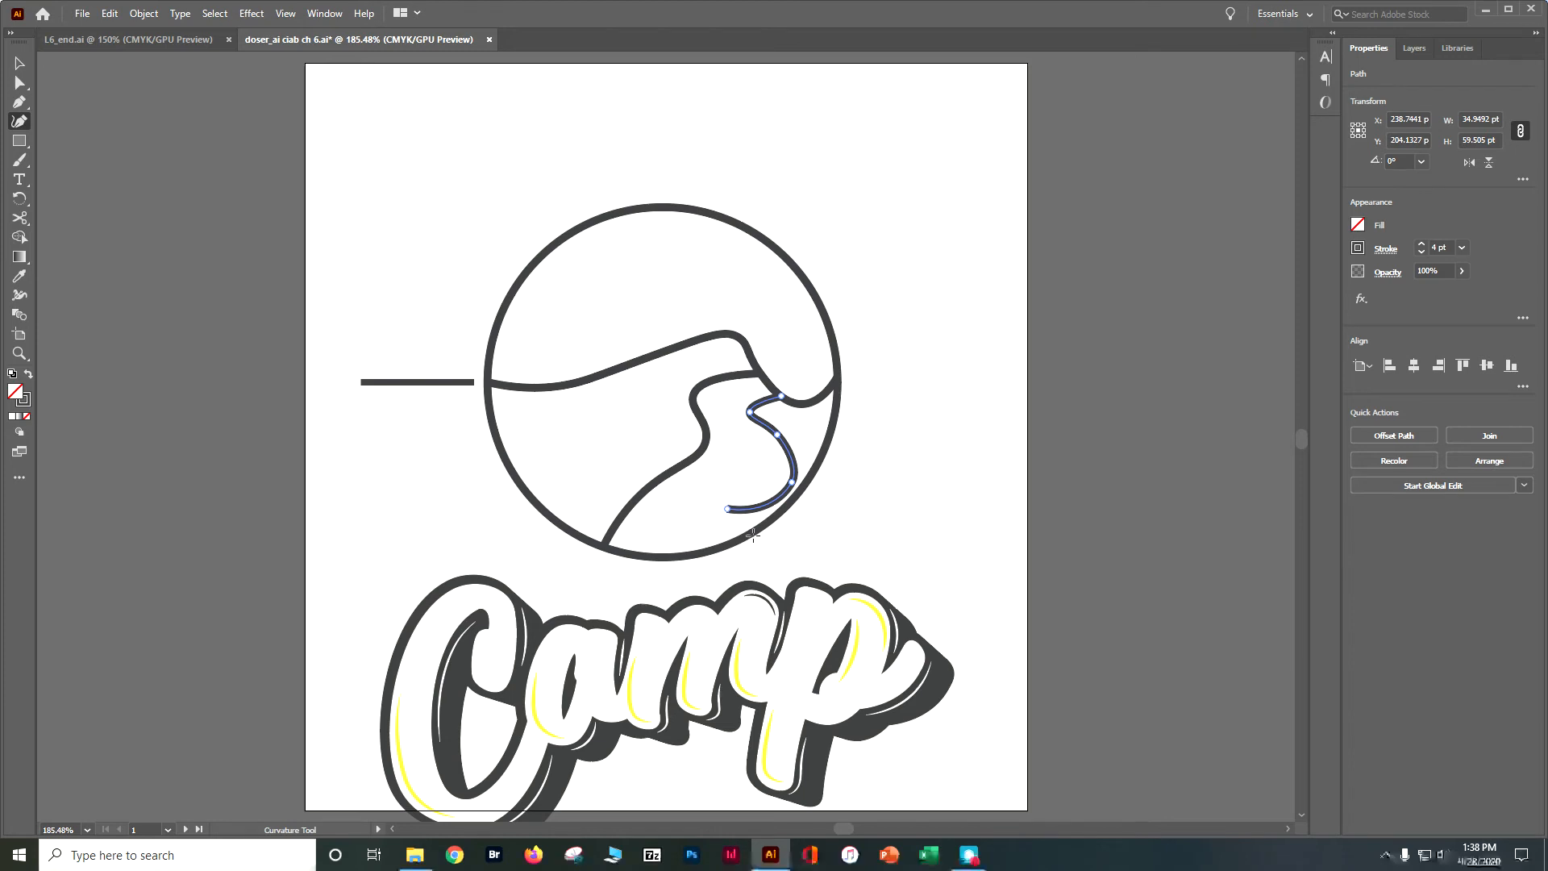
left_click_drag(727, 509, 686, 550)
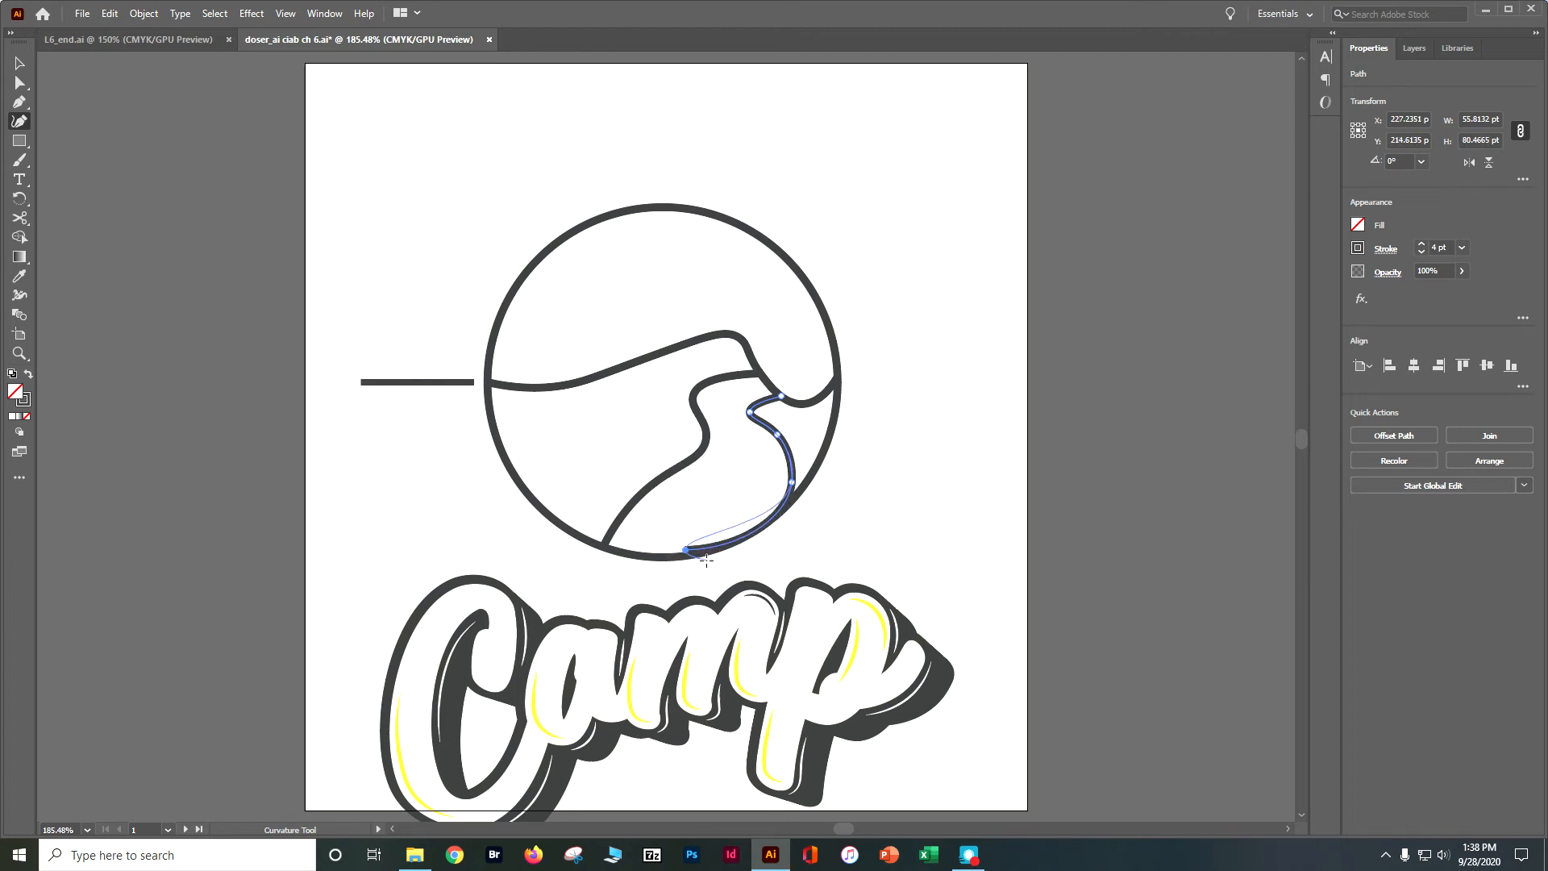
Move the right bank's lower bend anchor inward and set its end anchor on the circle's stroke, making the path about 52 pt wide and 84 pt high.
left_click_drag(792, 482, 770, 480)
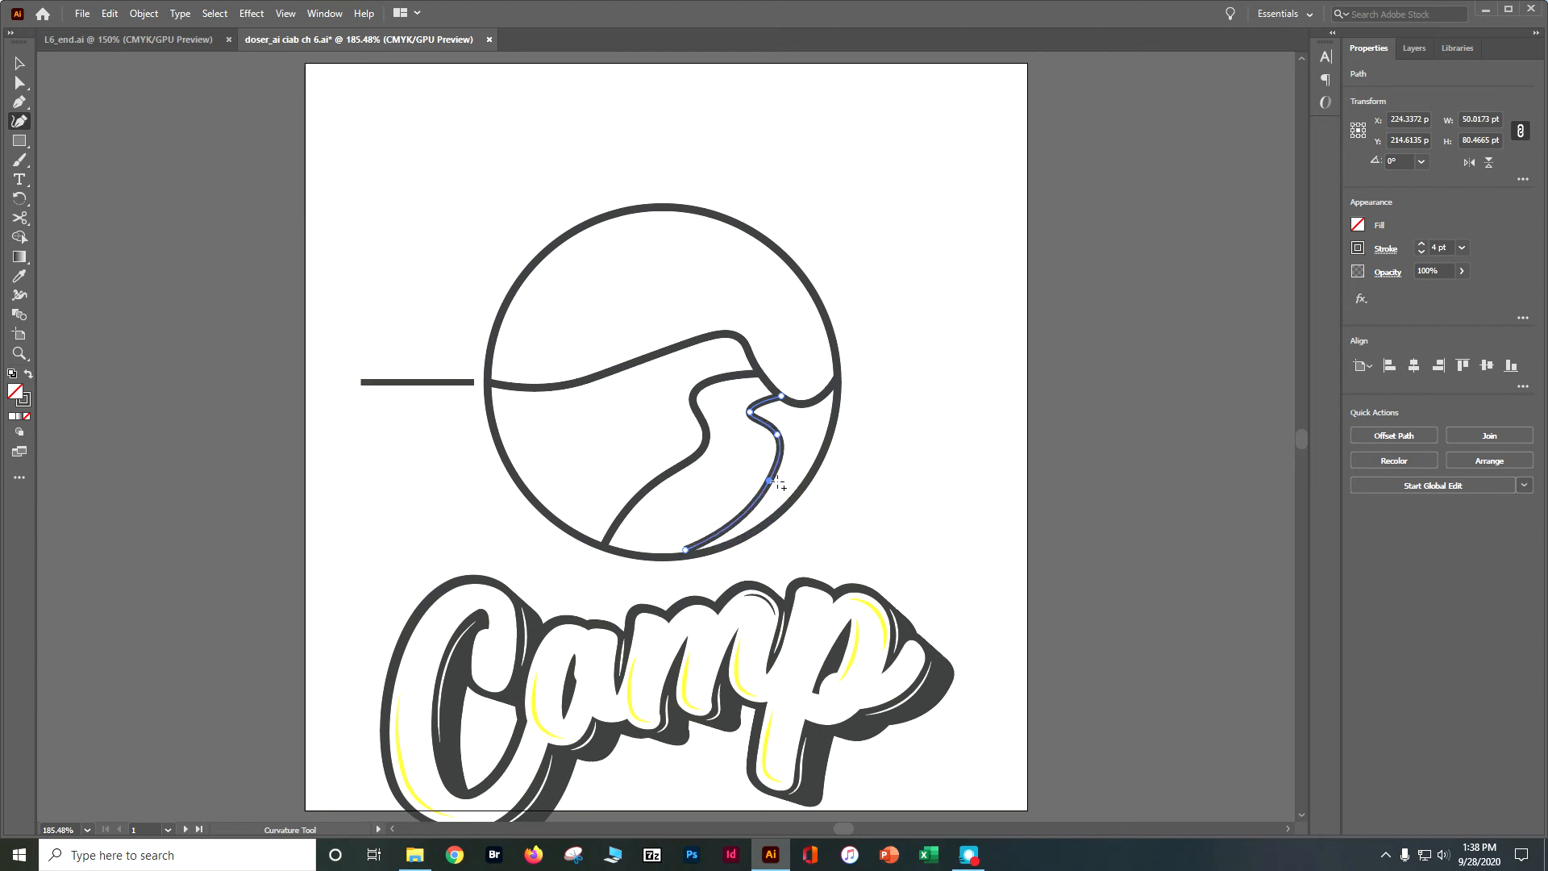
key("Escape")
left_click_drag(682, 552, 685, 556)
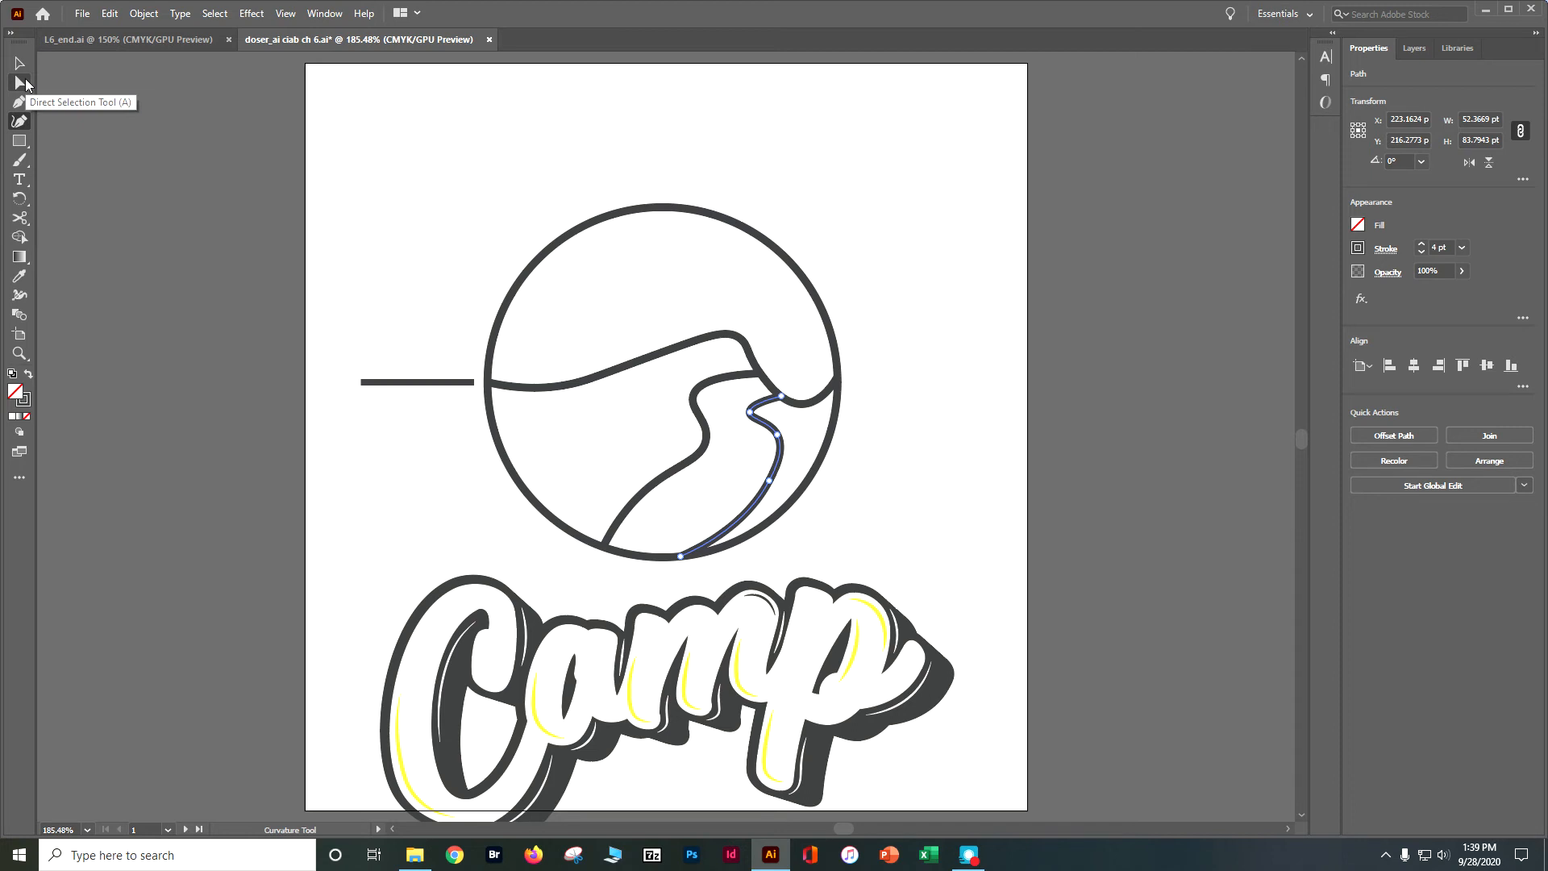
Unlock all artwork and reshape the hill with the Curvature tool, deepening its left dip and moving its mid-slope anchor slightly down and left.
left_click(144, 13)
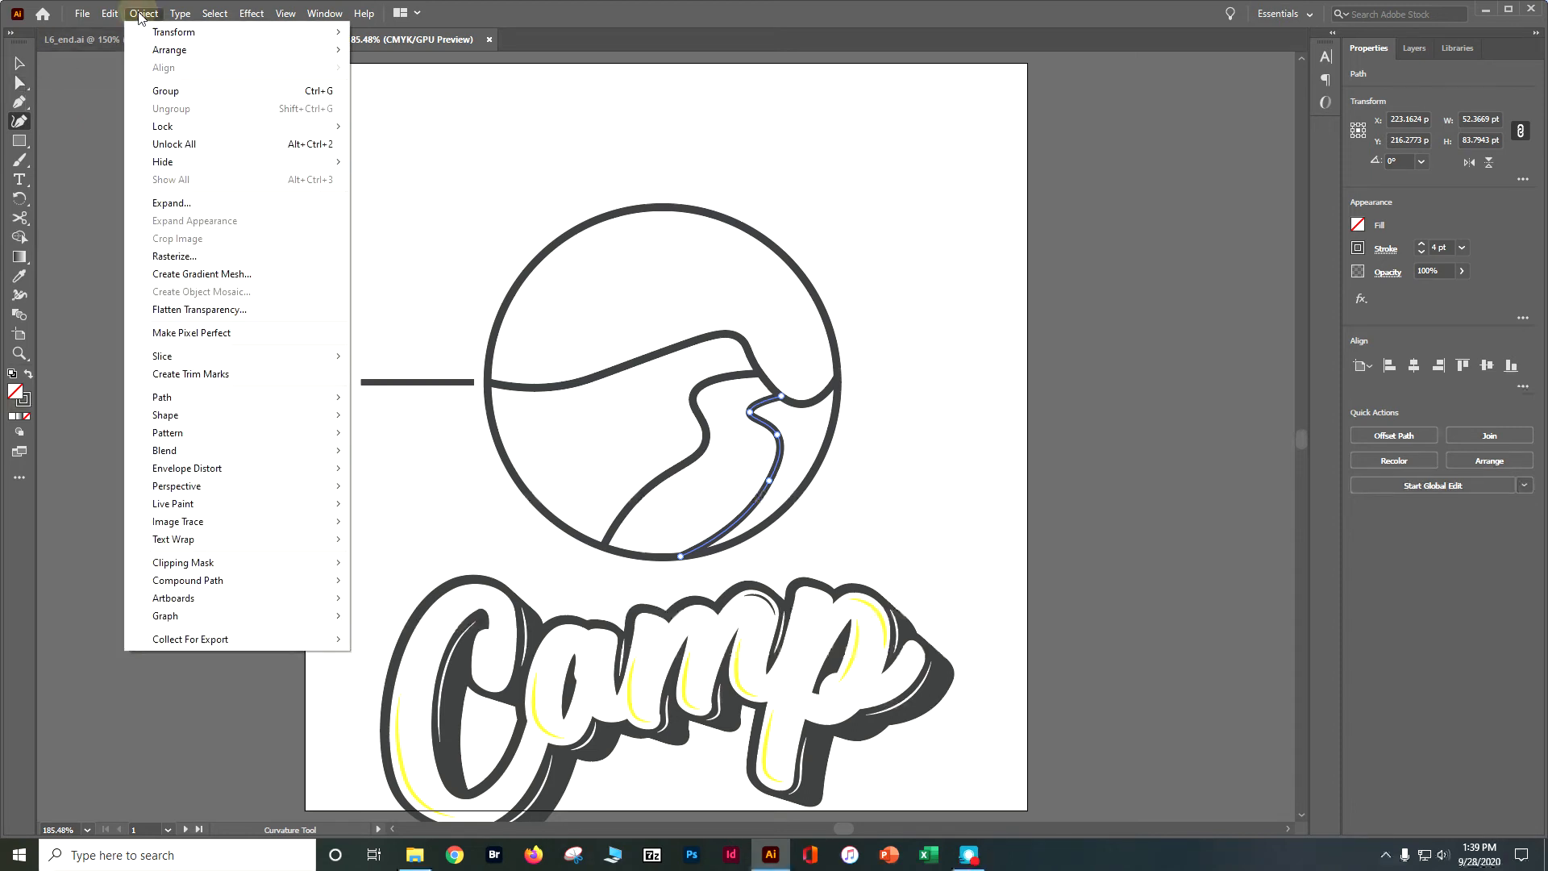
left_click(158, 147)
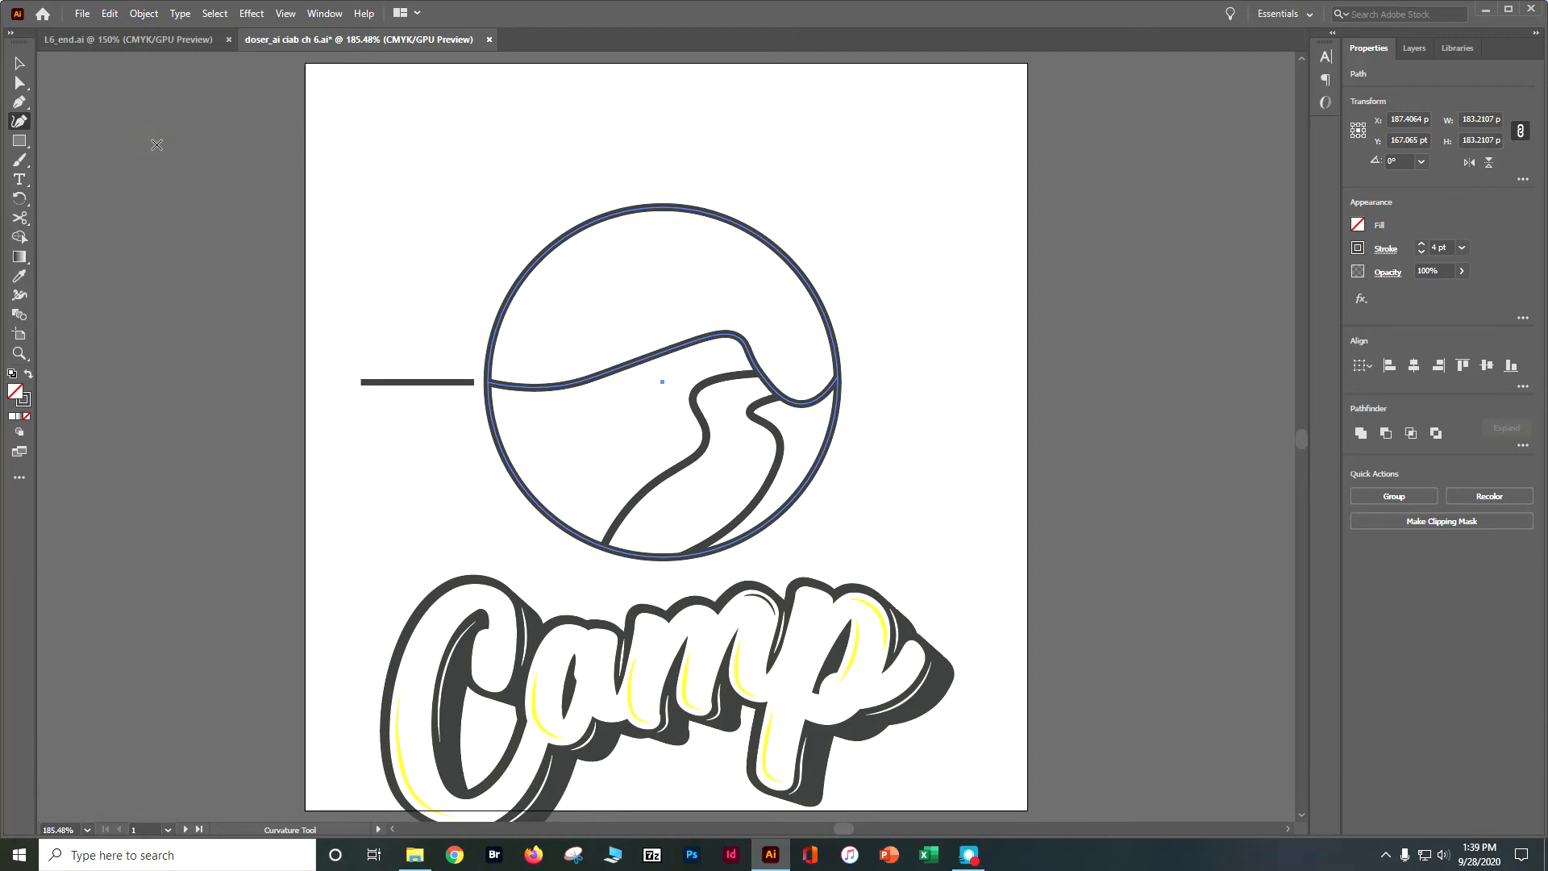
left_click(19, 63)
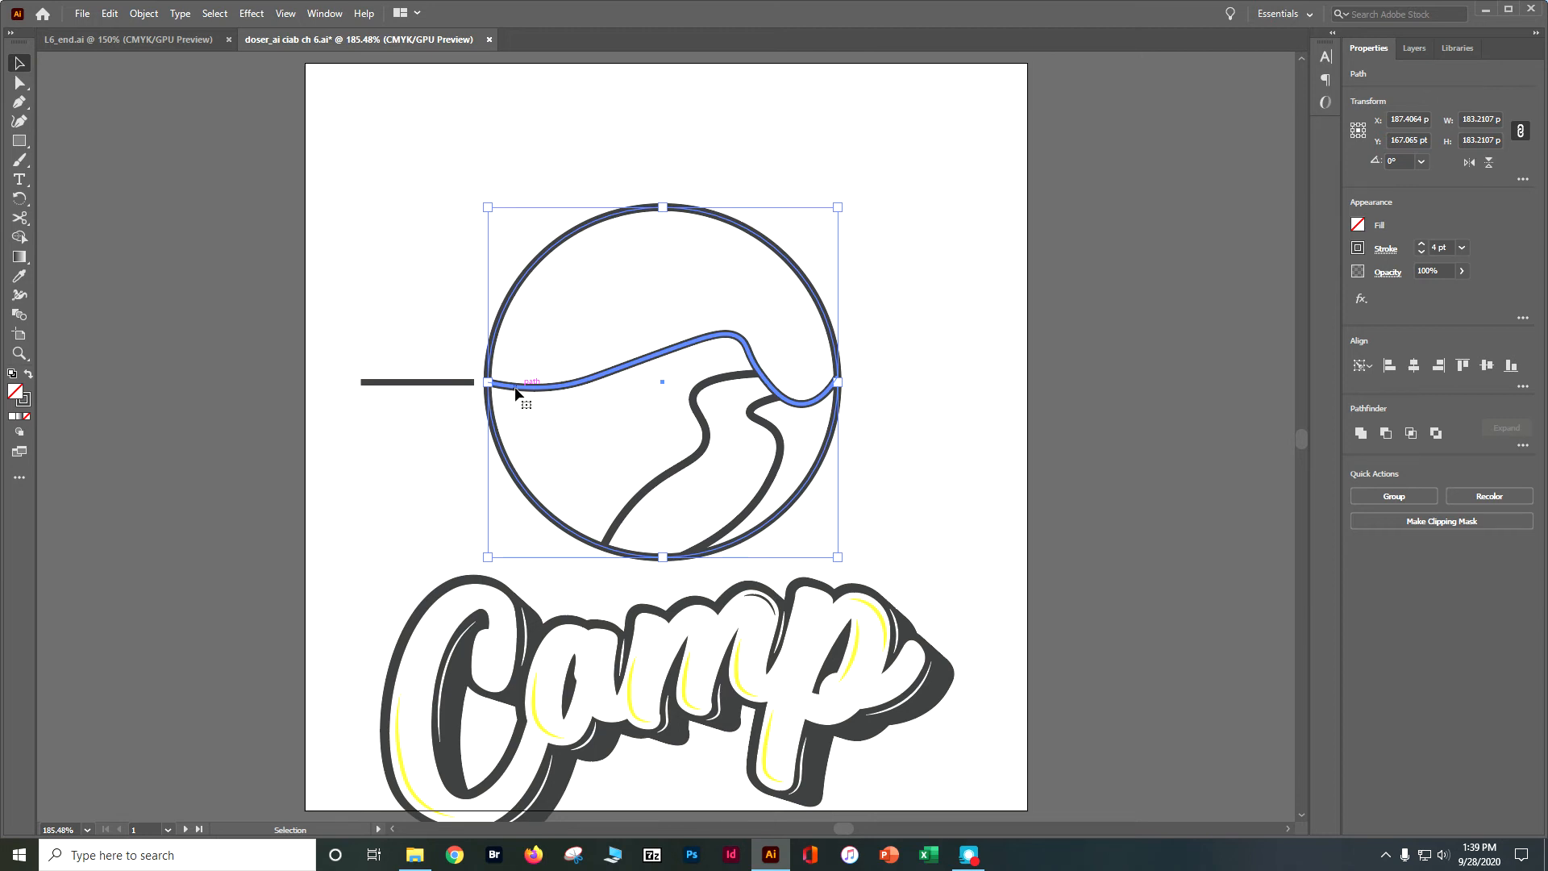
key("shift+grave")
left_click(562, 385)
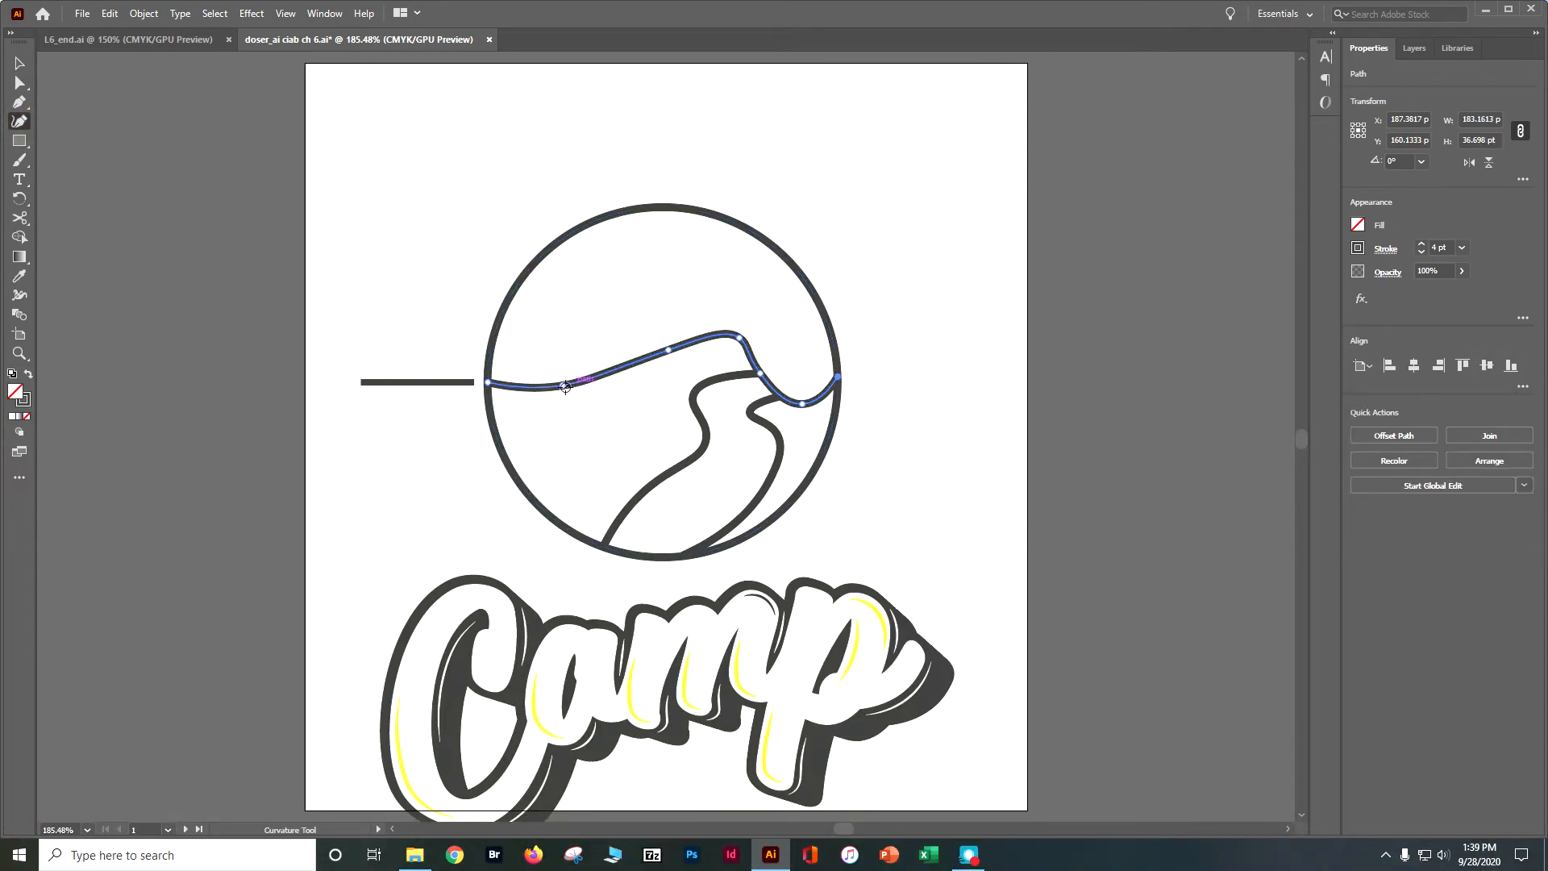
left_click_drag(562, 387, 567, 411)
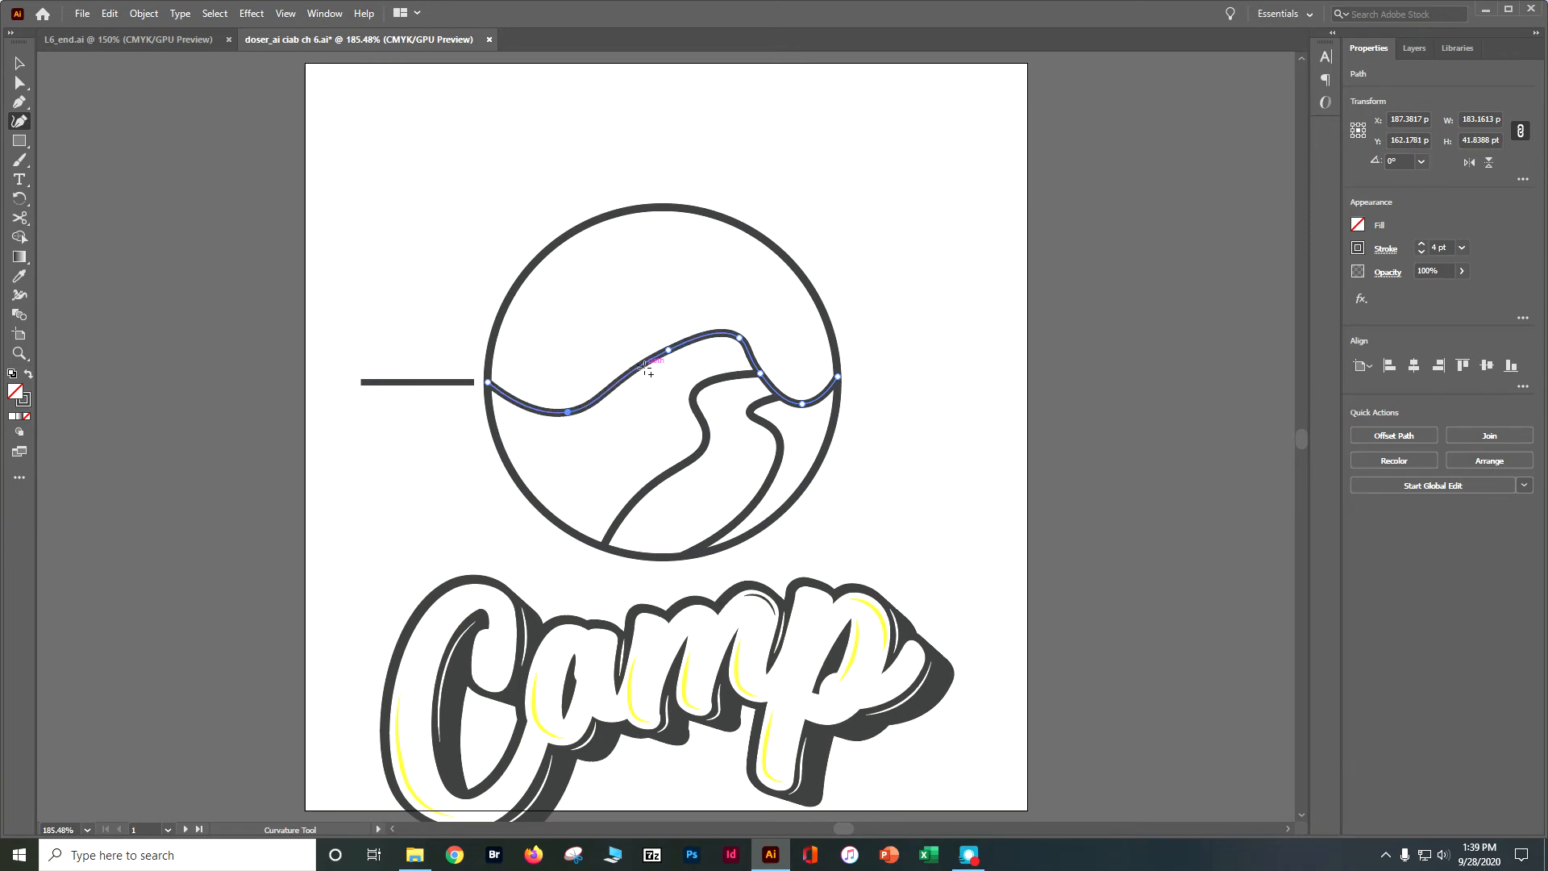
left_click_drag(665, 351, 653, 365)
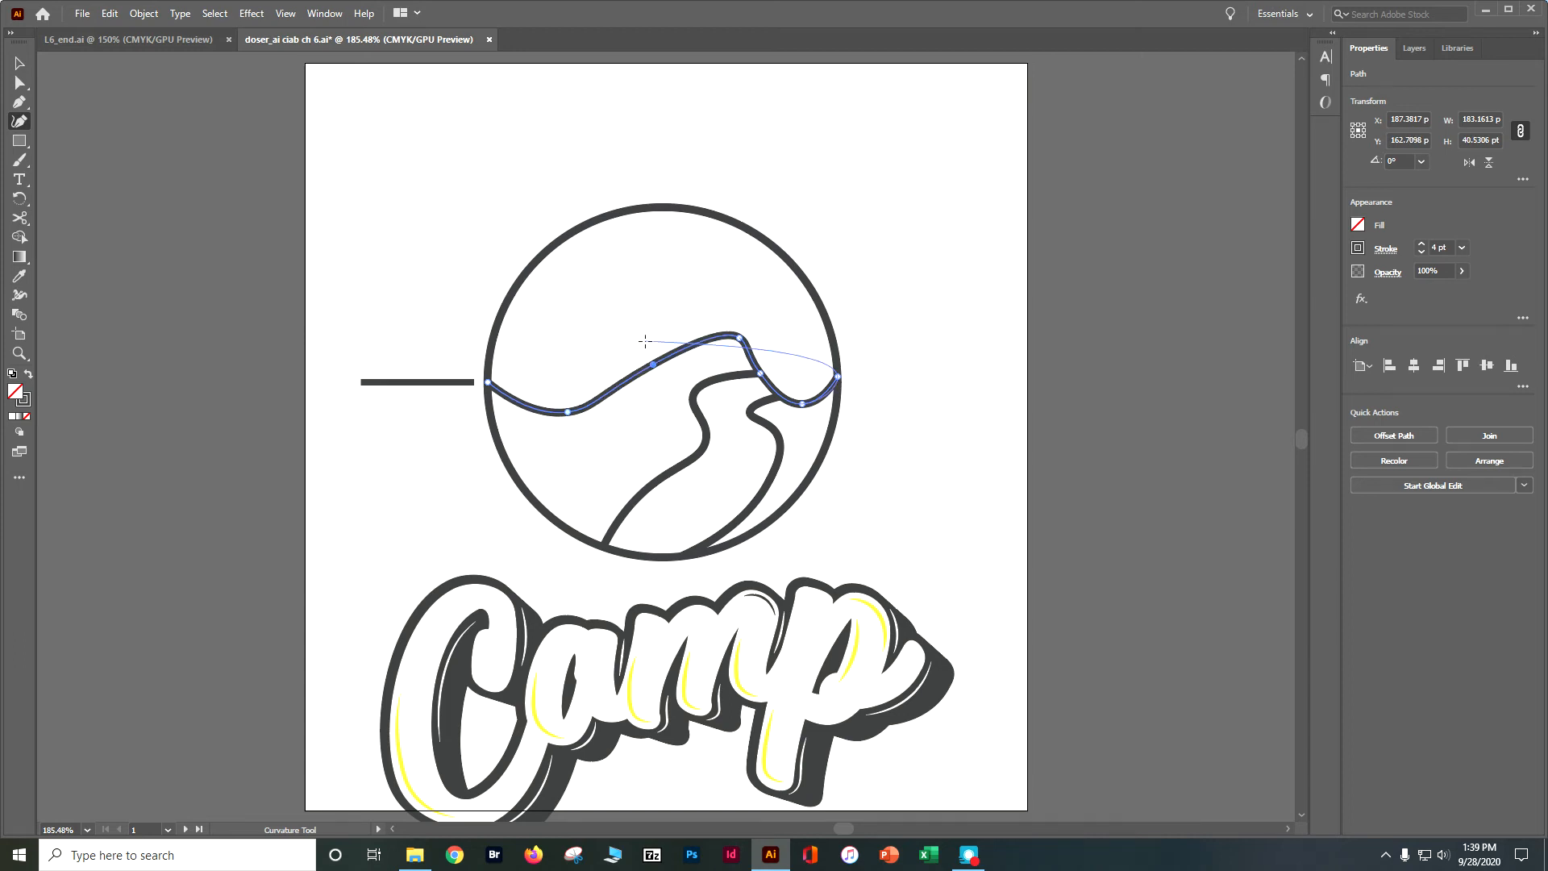
left_click(613, 394)
left_click_drag(613, 393, 614, 375)
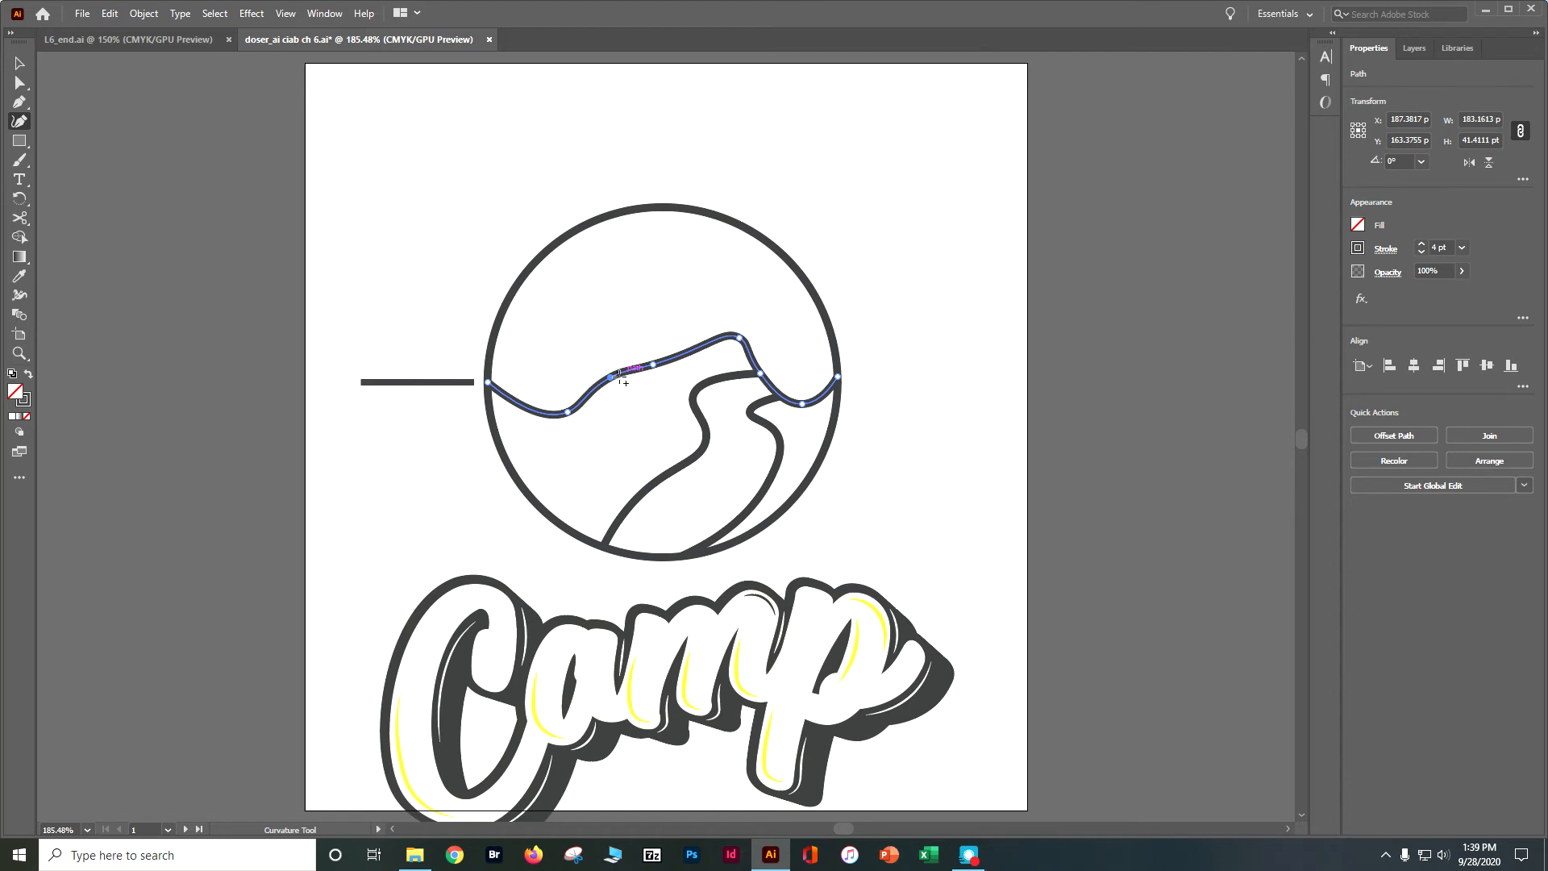
key("Delete")
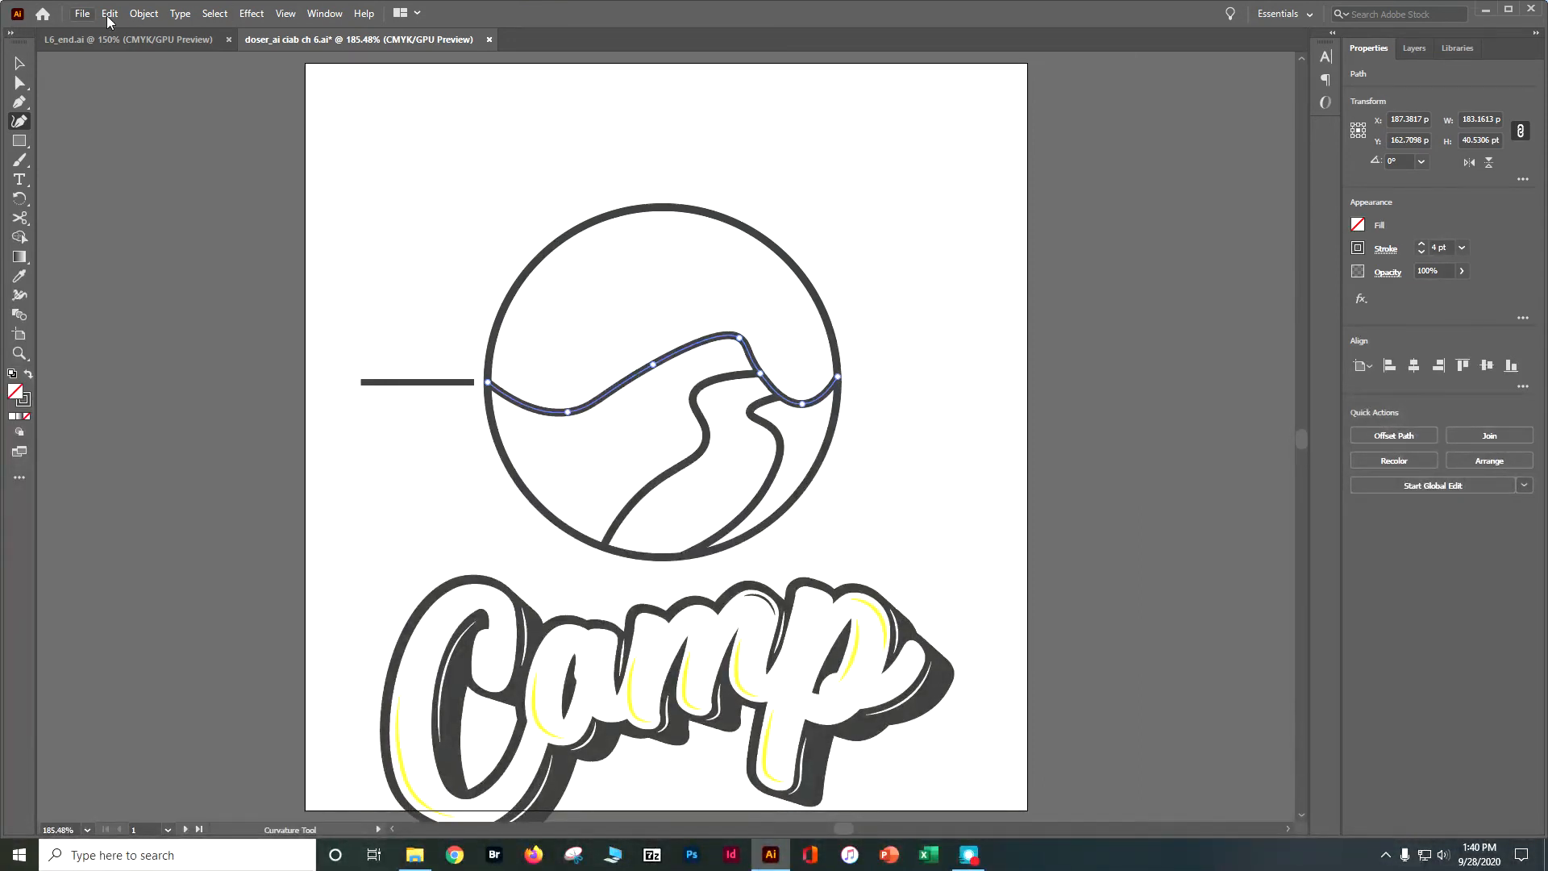
Lock the reshaped hill path.
left_click(133, 14)
mouse_move(286, 134)
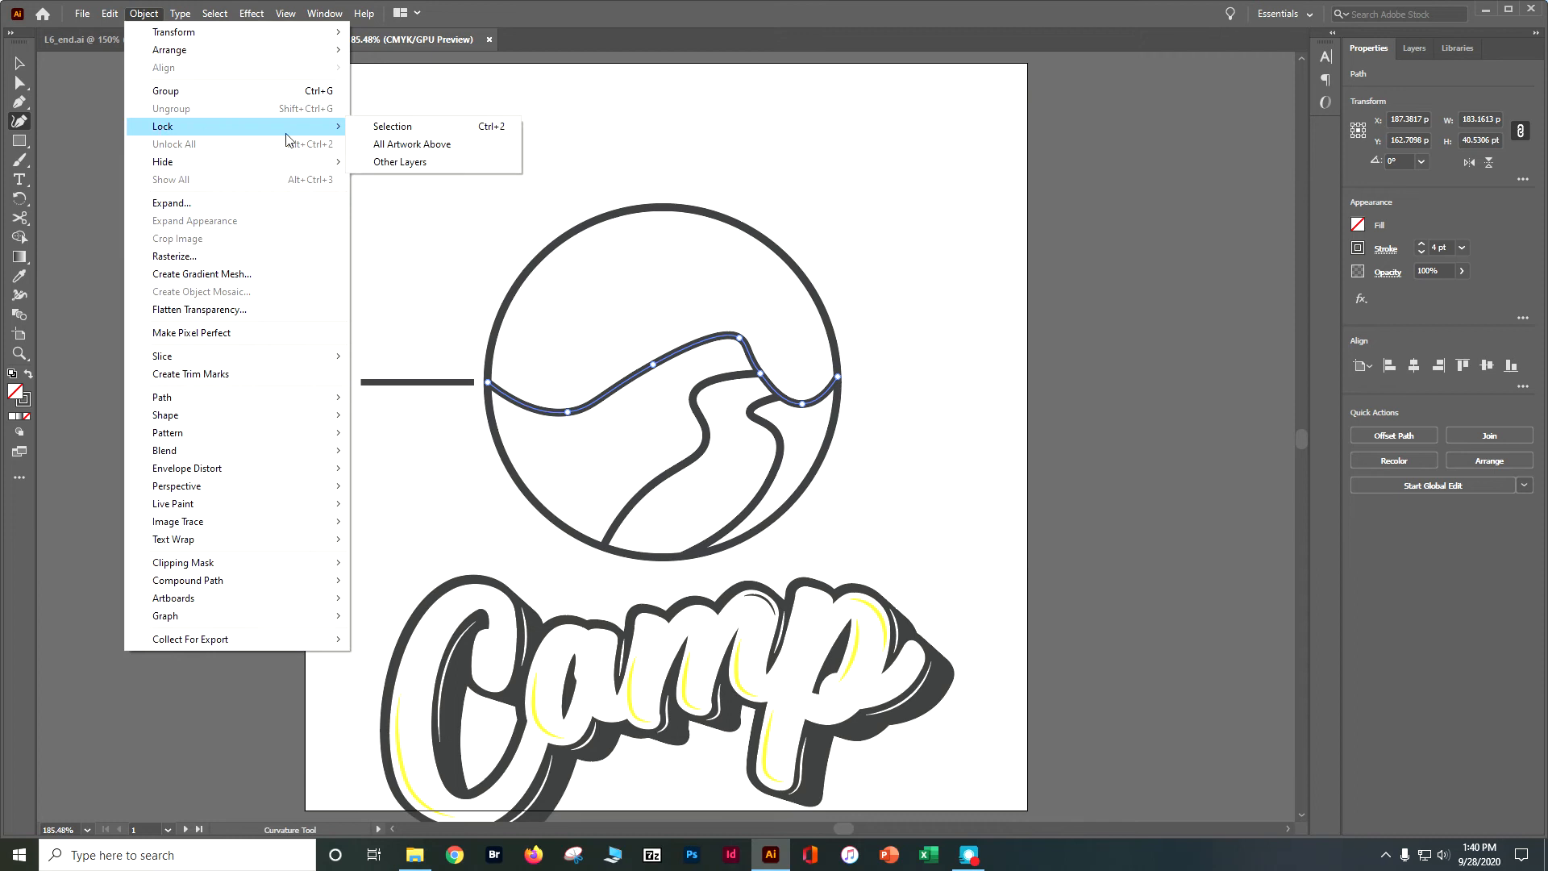
left_click(370, 129)
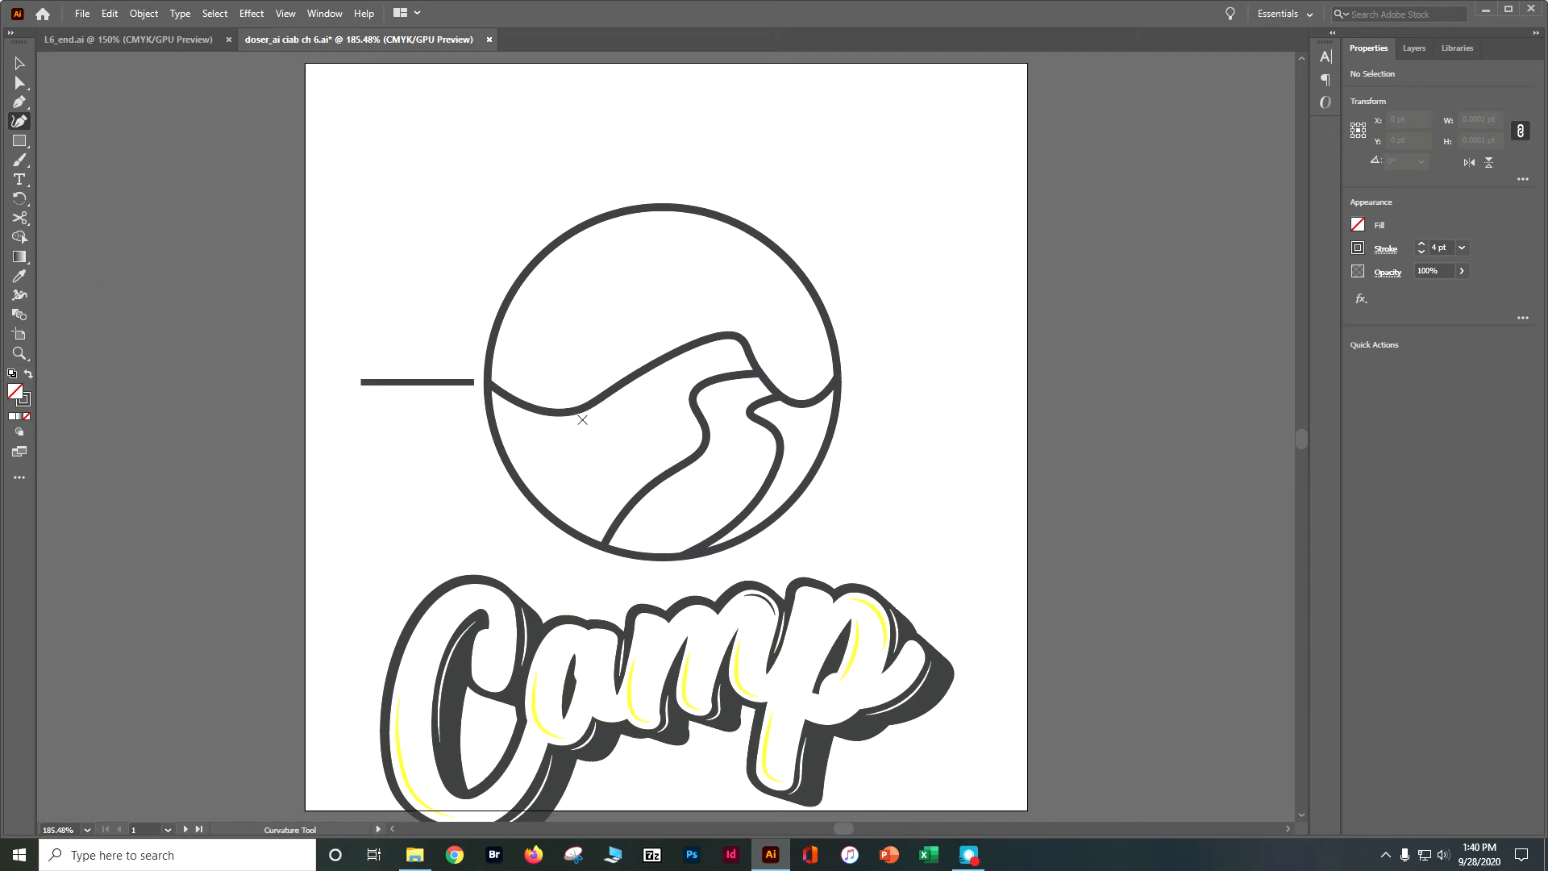
Draw the mountain ridge from the hill's left dip through a sharp peak and sharp valley to a second peak, about 54 pt wide and 68 pt high.
left_click(530, 408)
left_click(530, 407)
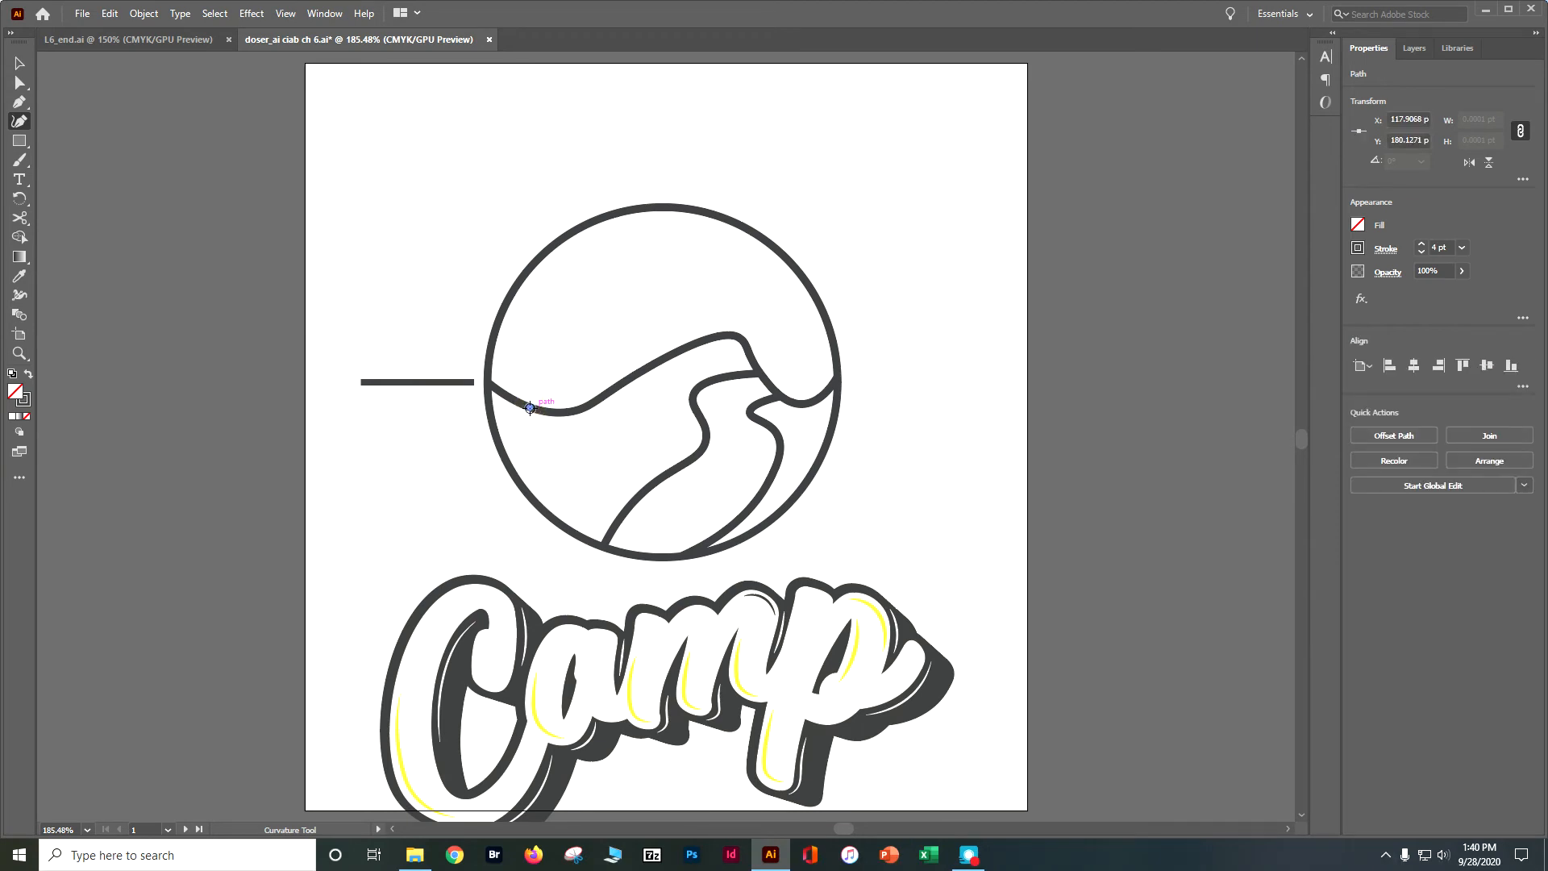
left_click(569, 312)
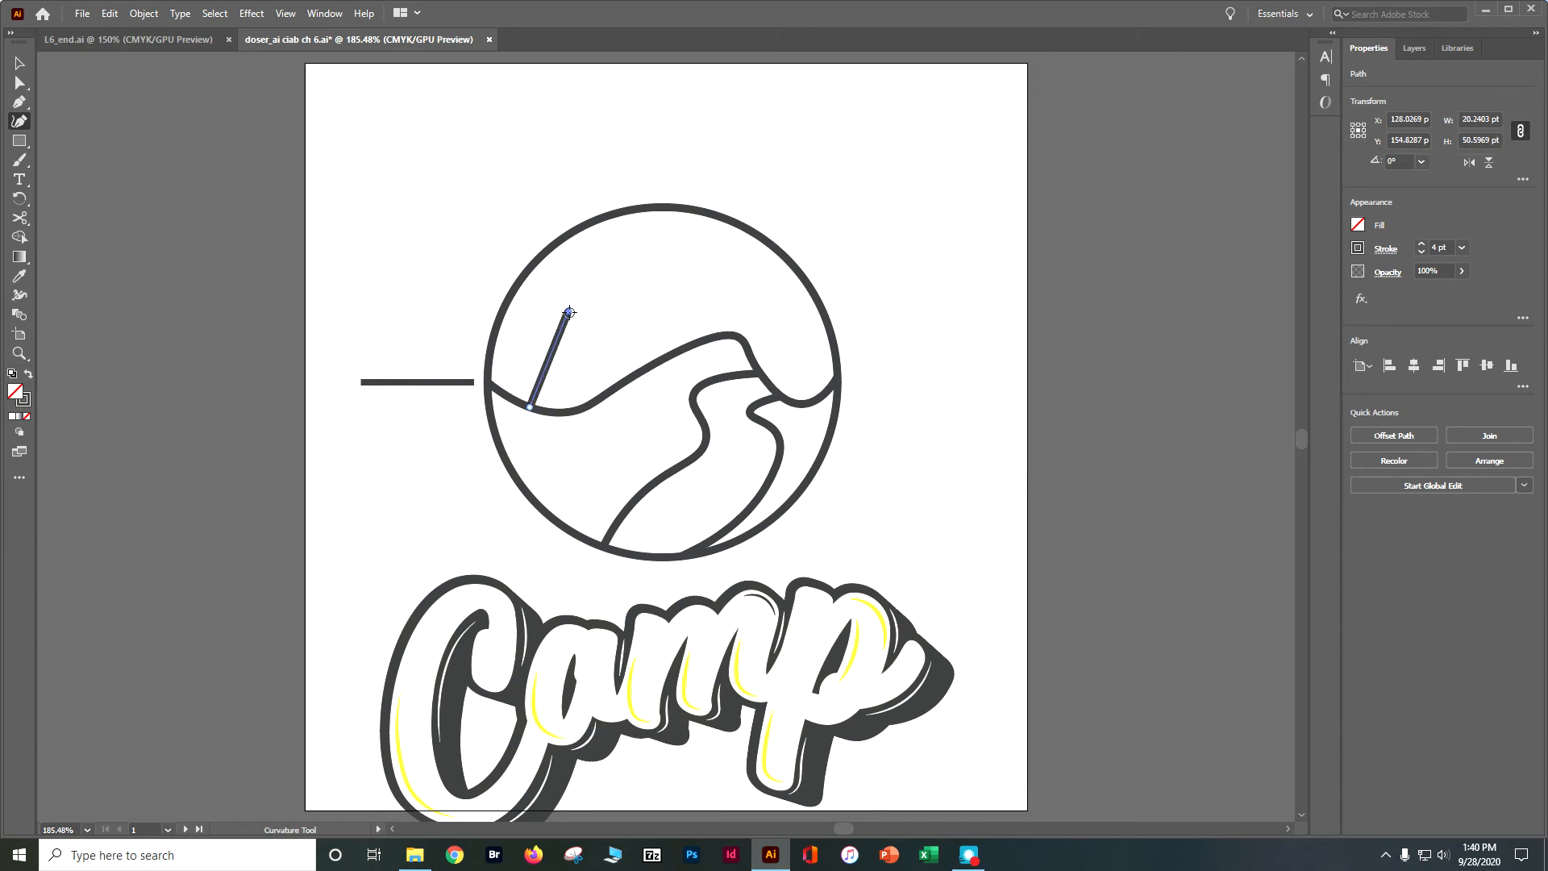
left_click(605, 336)
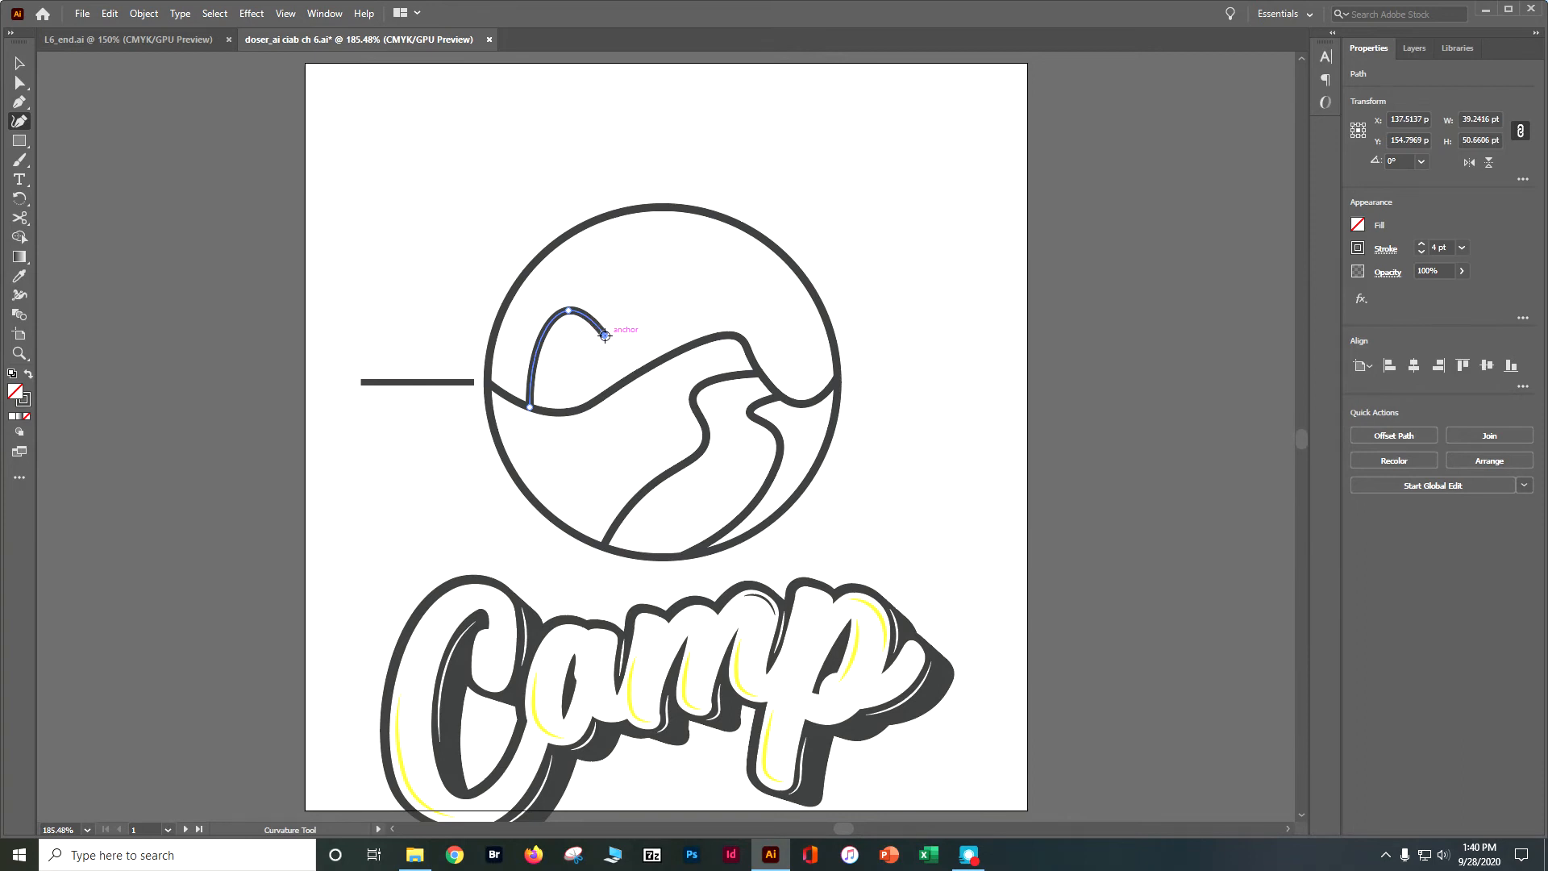
double_click(567, 311)
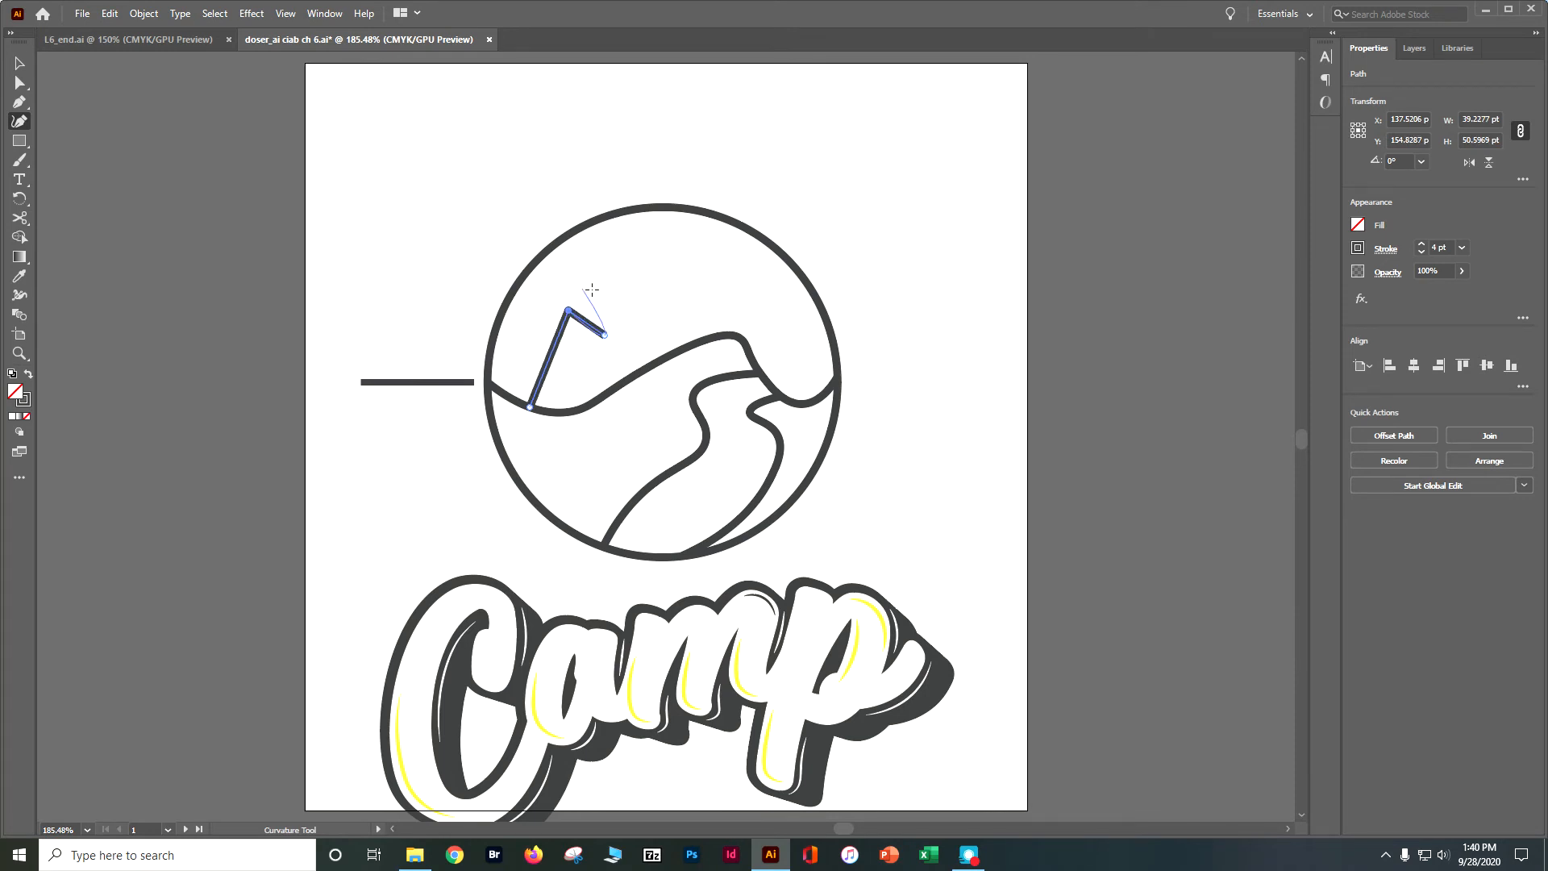
left_click(634, 276)
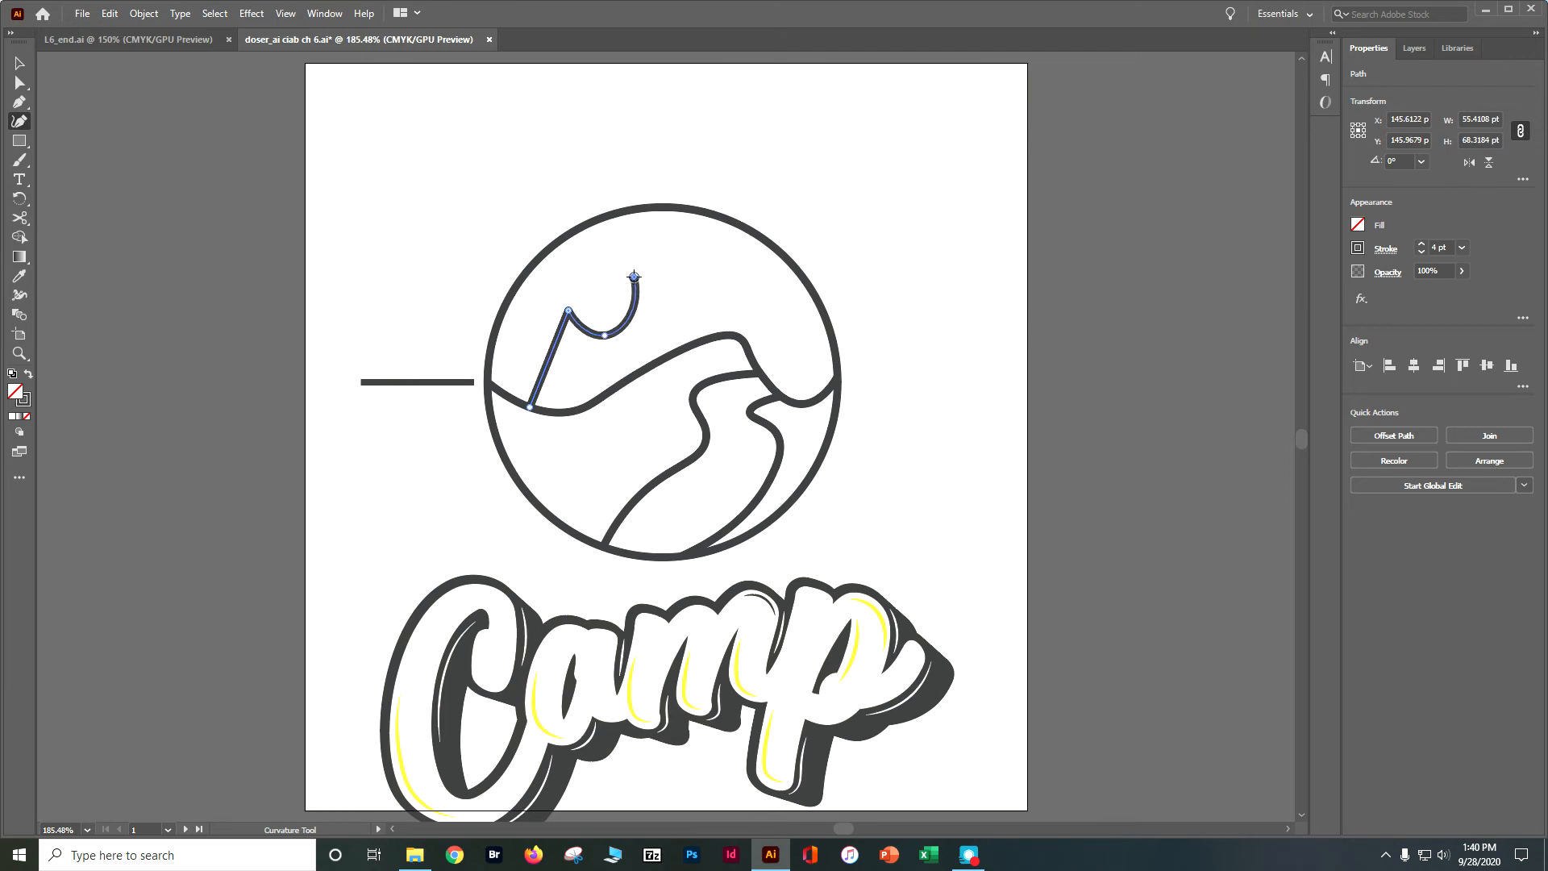
double_click(603, 335)
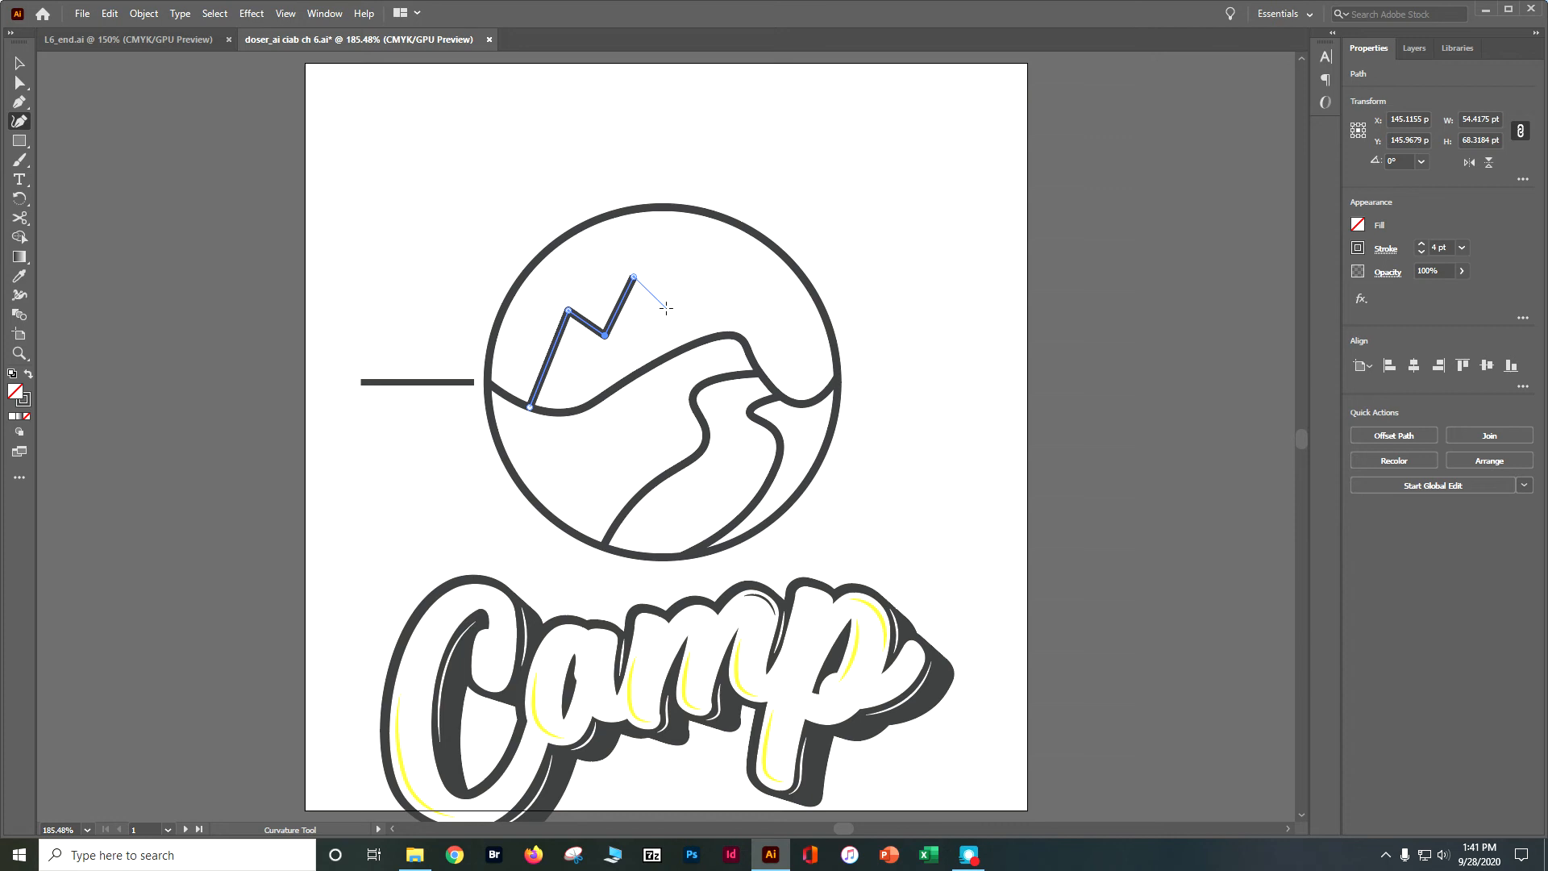
Extend the ridge through a second valley, a taller third peak and a slope ending at the hill's right dip, about 139 pt wide and 80 pt high.
left_click(666, 307)
left_click(697, 256)
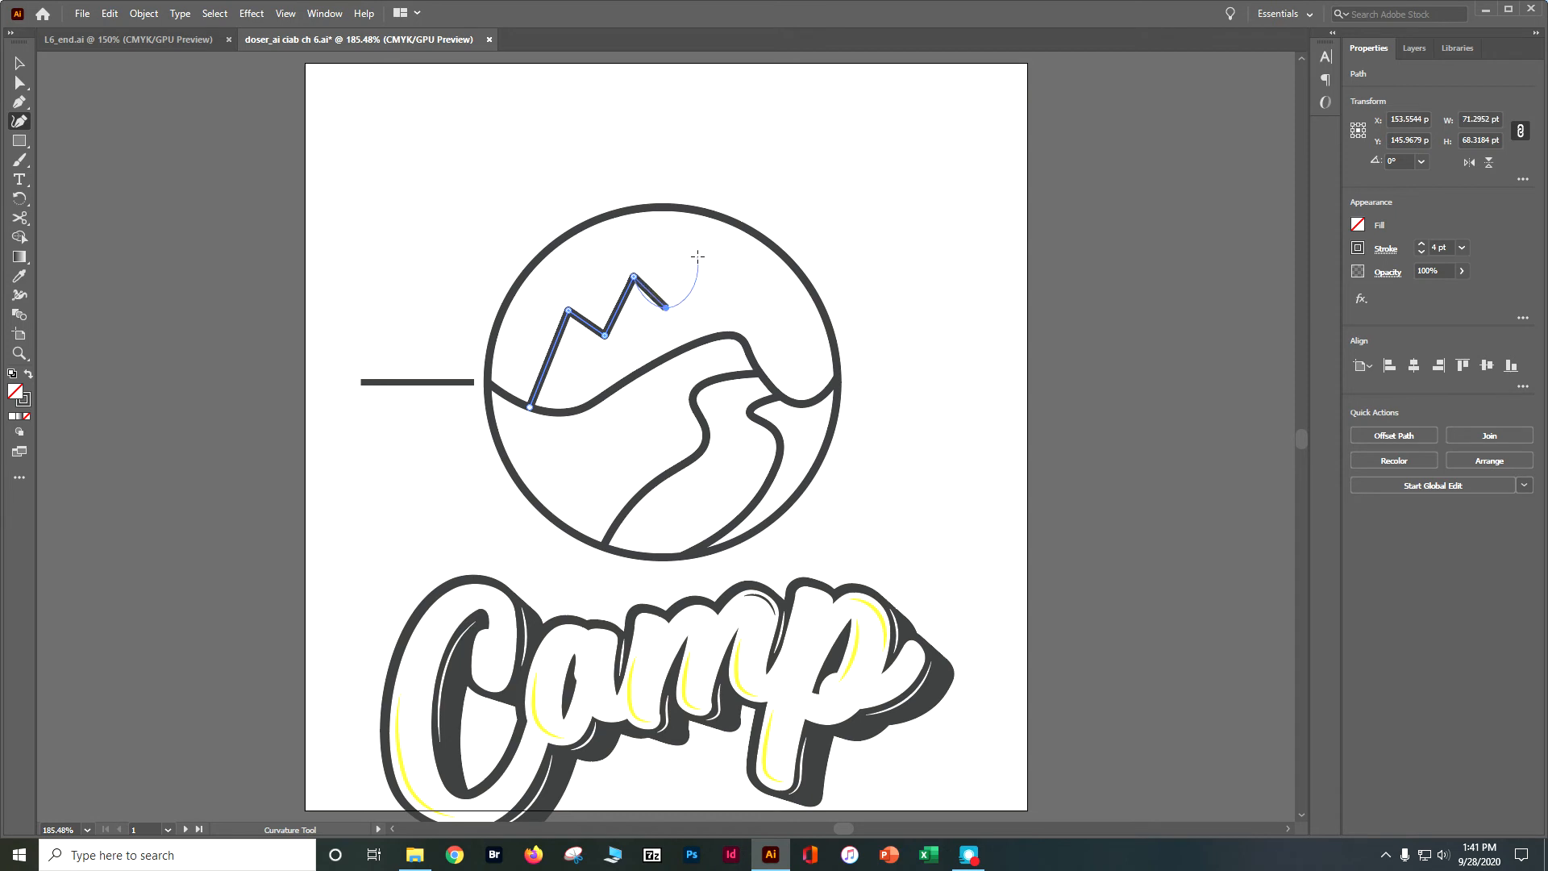
left_click(754, 287)
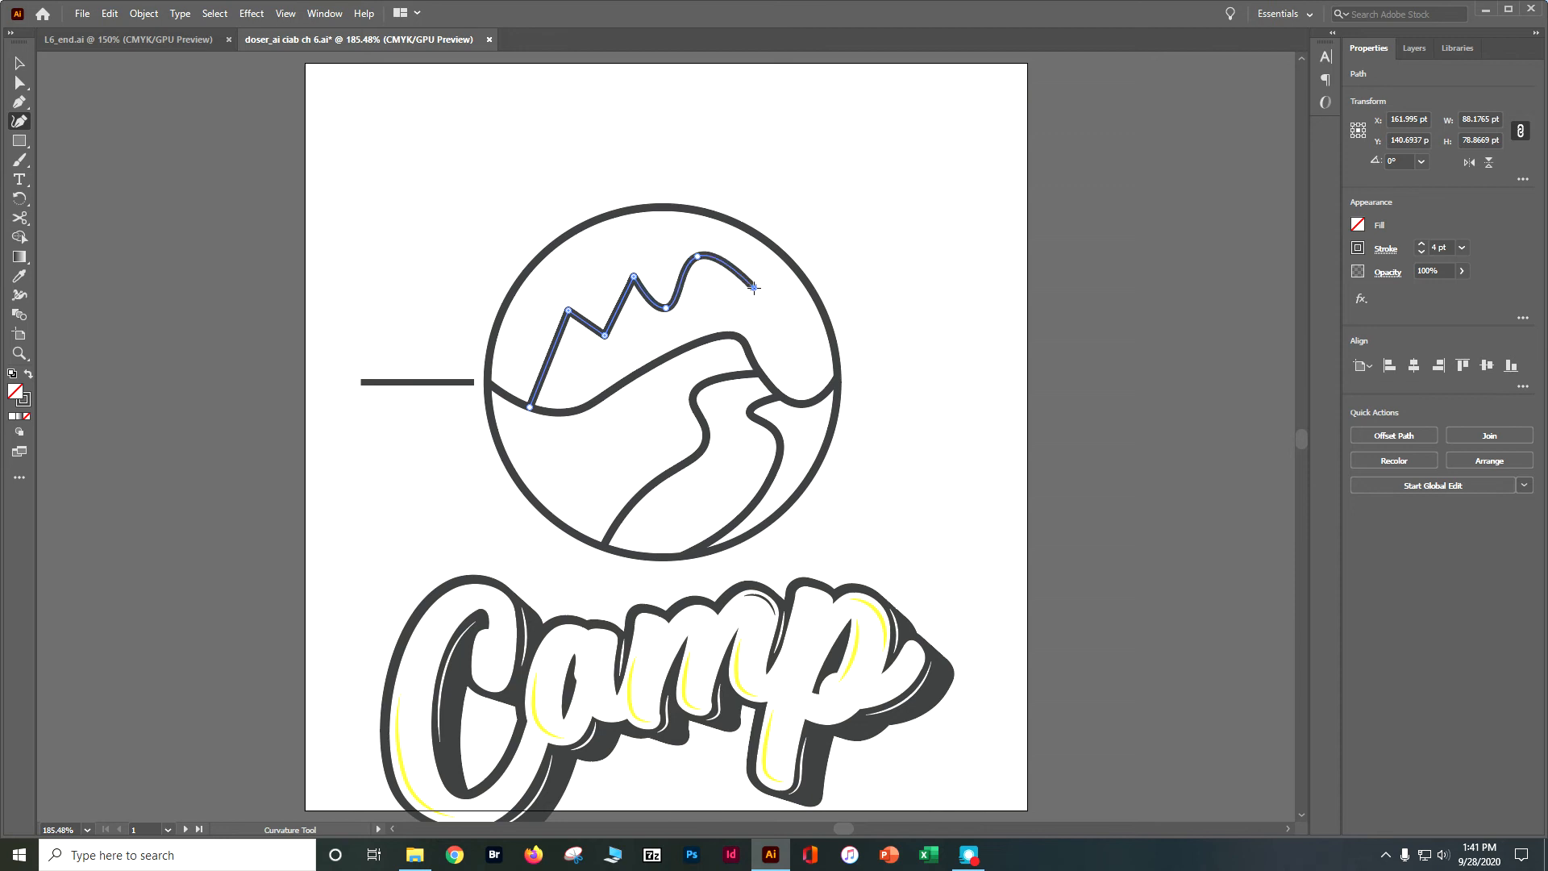
left_click(795, 402)
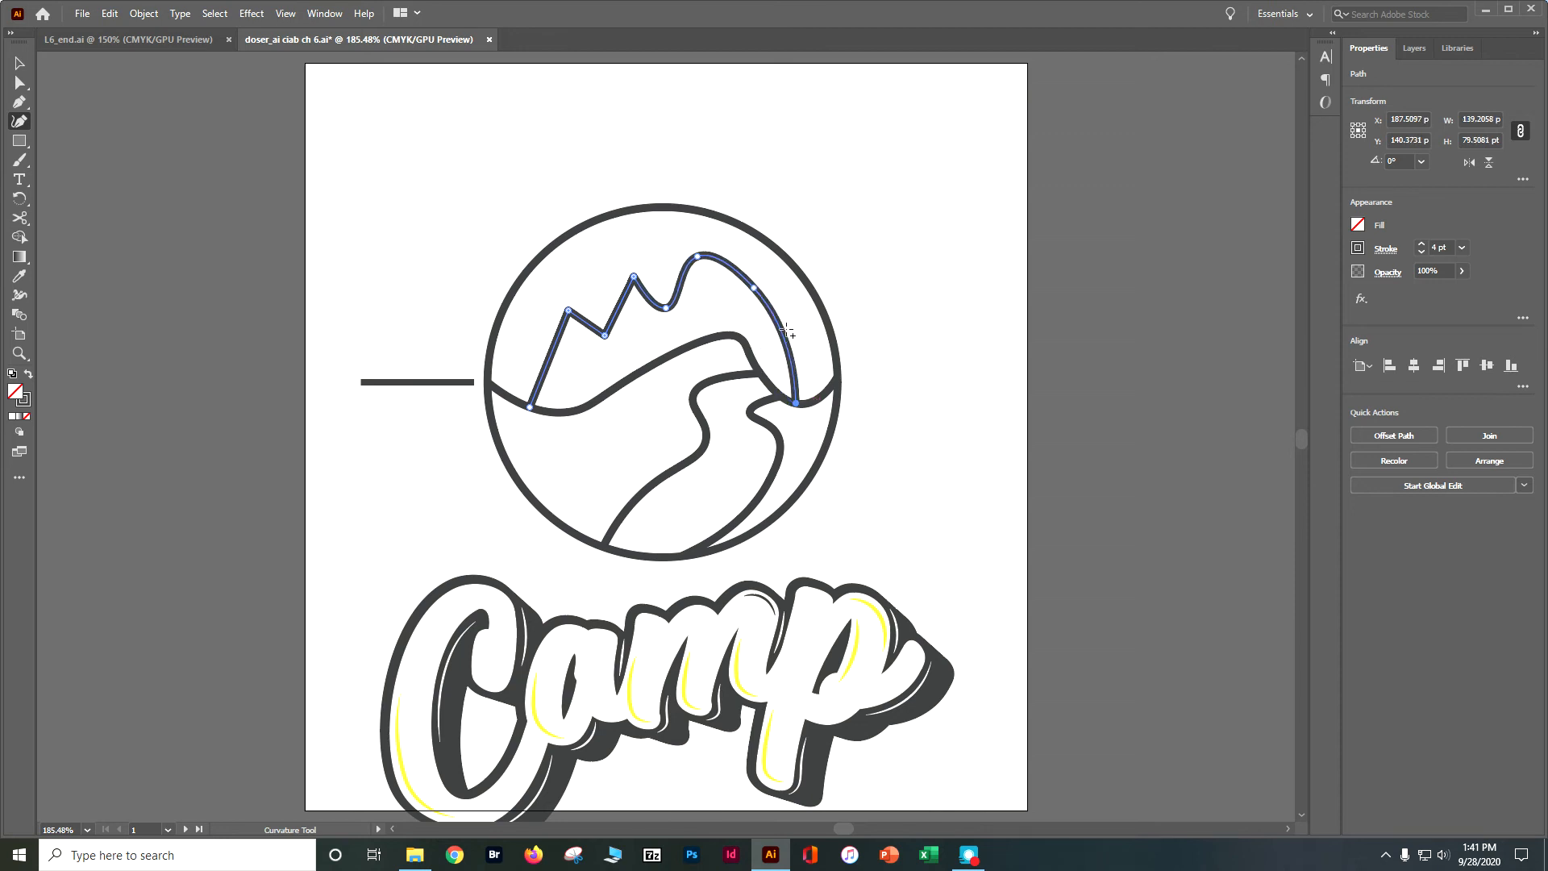
Convert the ridge's tallest peak and the valley before it to sharp corner points.
left_click(698, 256)
left_click(666, 307)
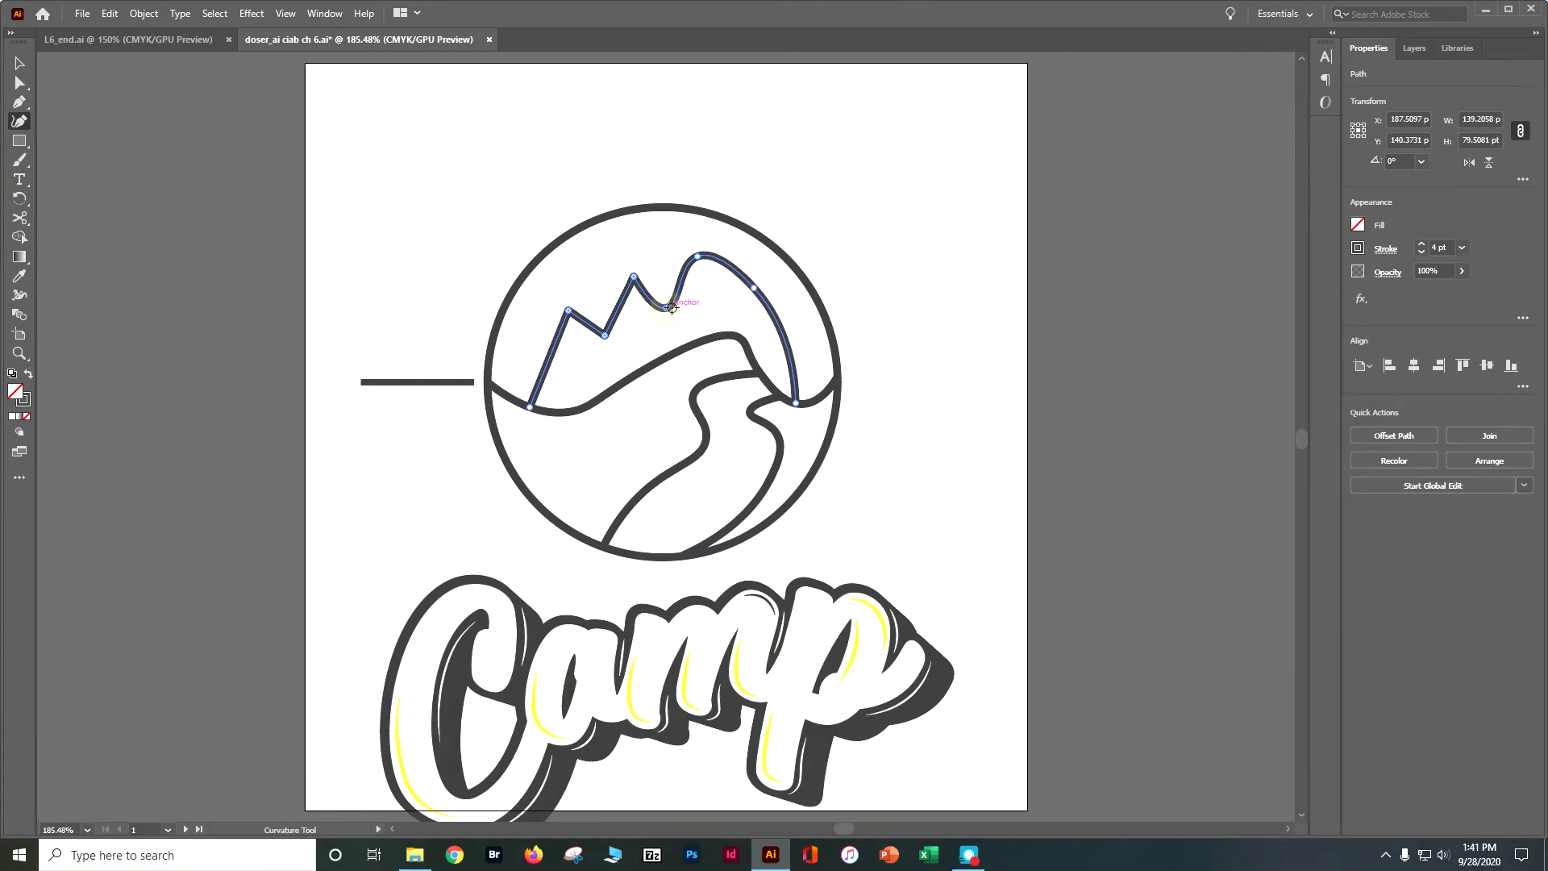
left_click(699, 258)
double_click(691, 264)
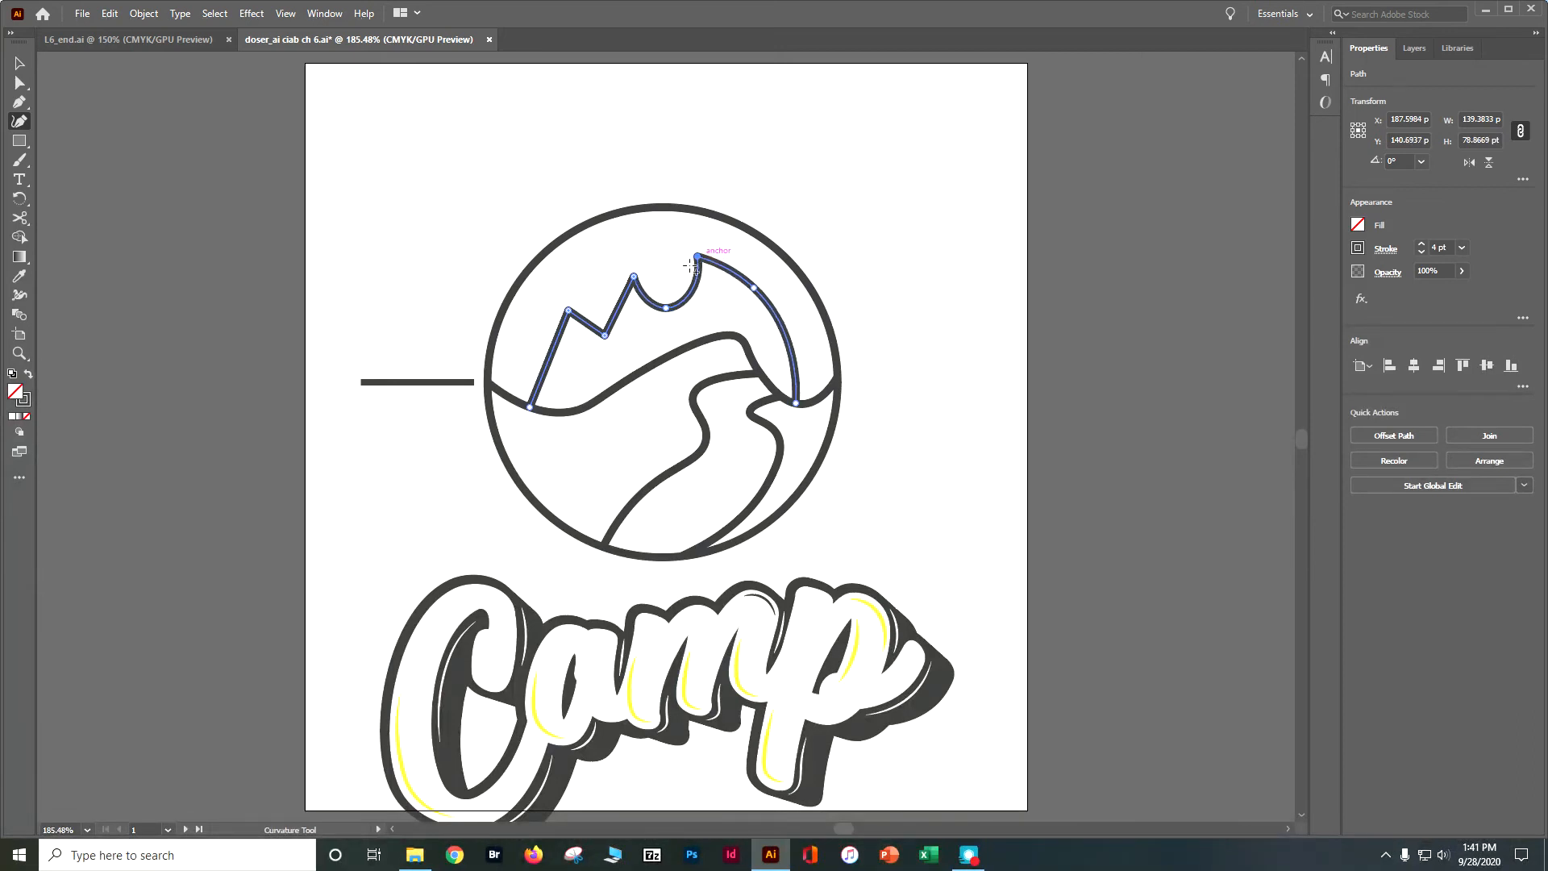
double_click(666, 307)
left_click(17, 64)
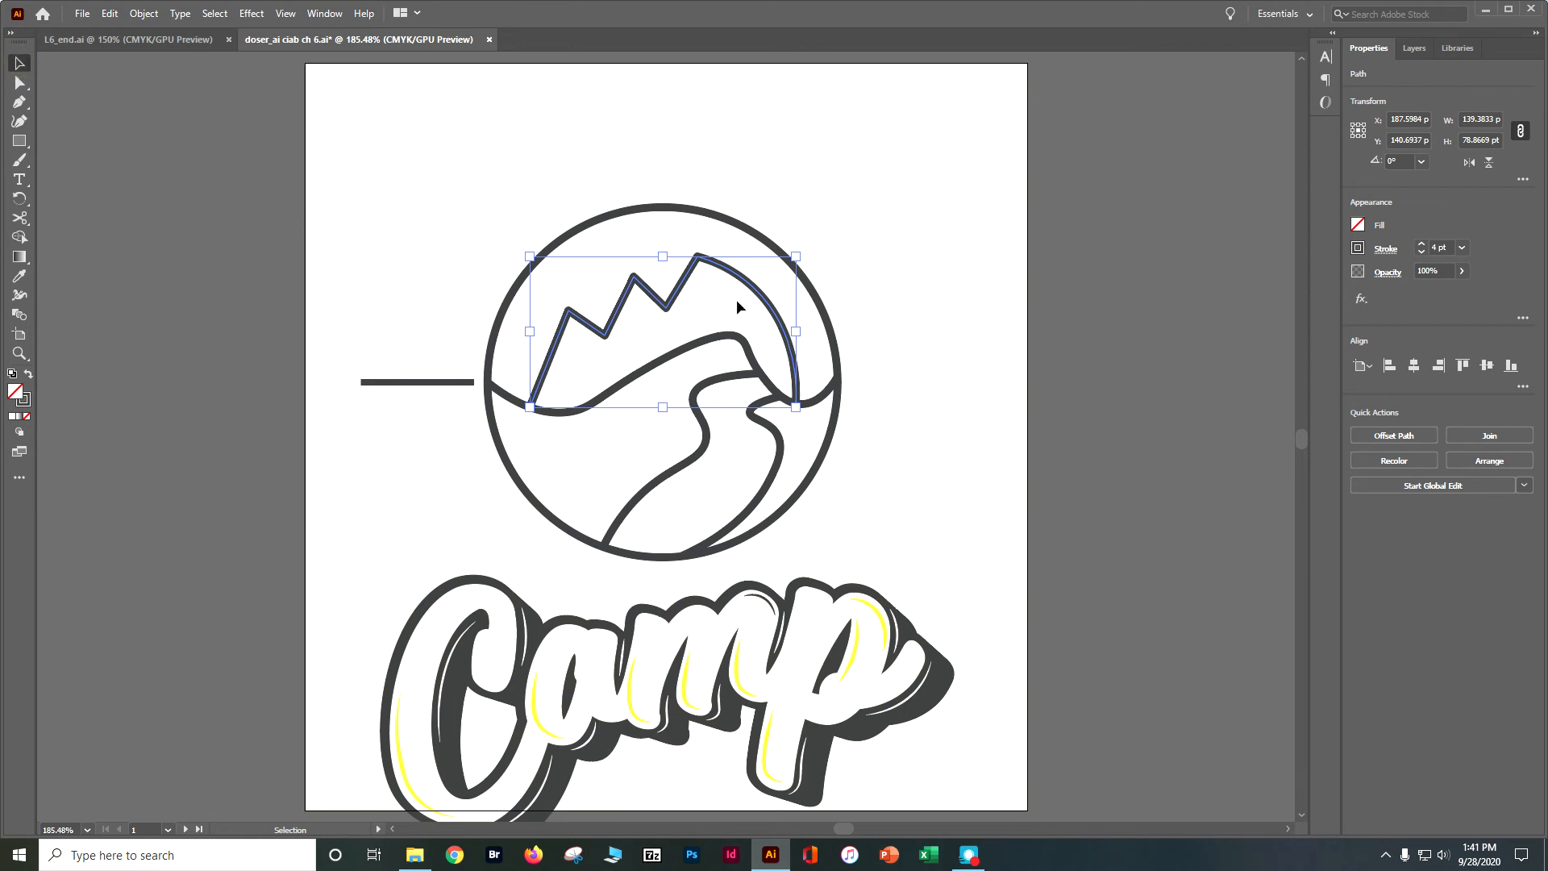
Straighten the mountain's right slope by deleting its middle anchor.
left_click(19, 121)
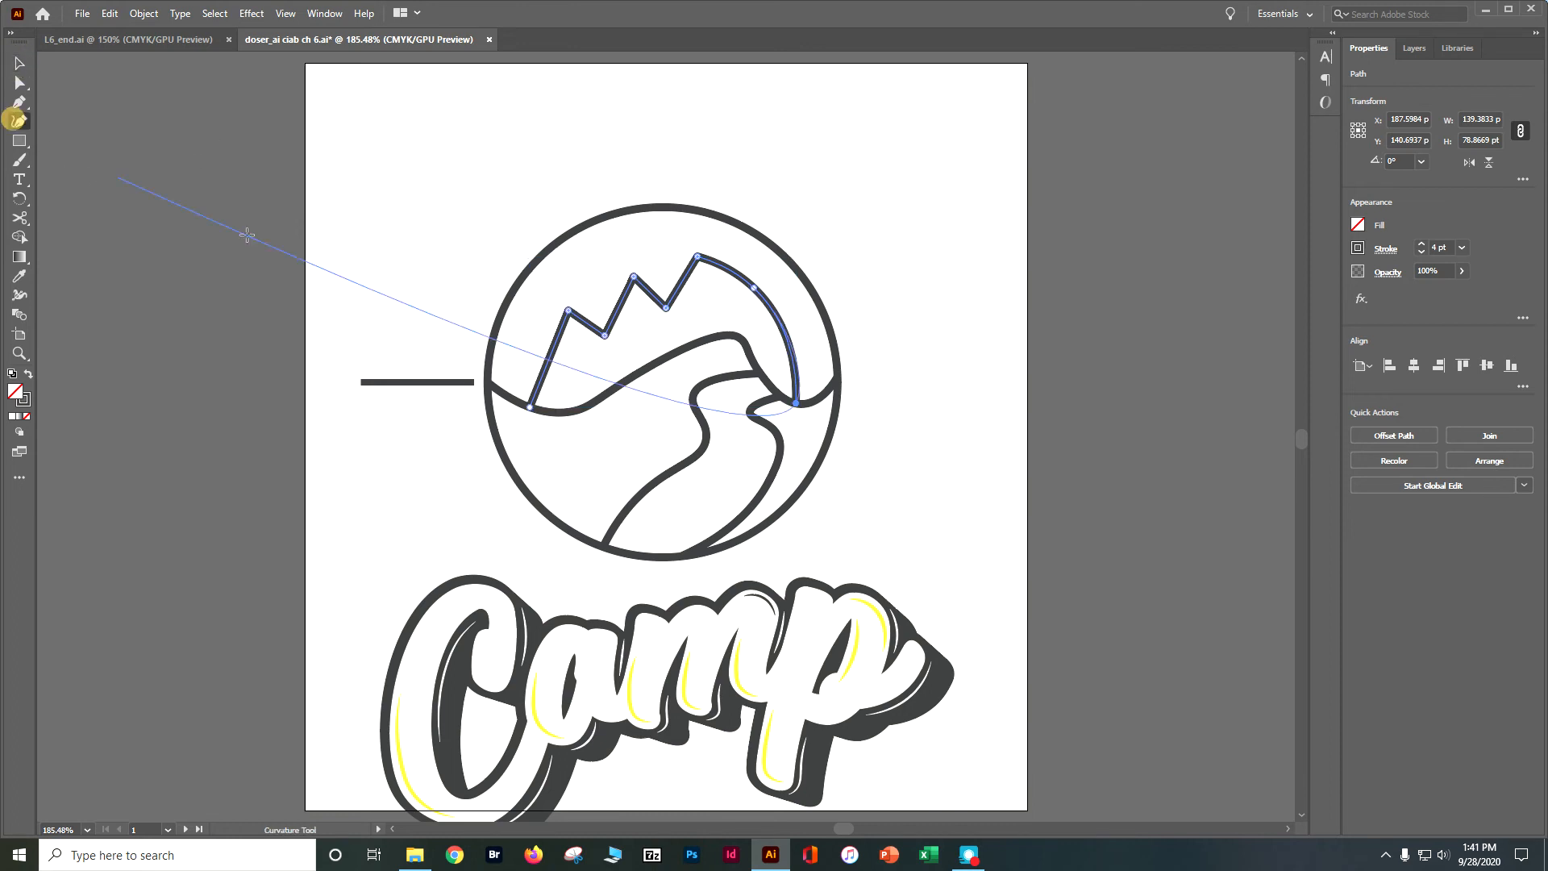
left_click(755, 287)
key("Delete")
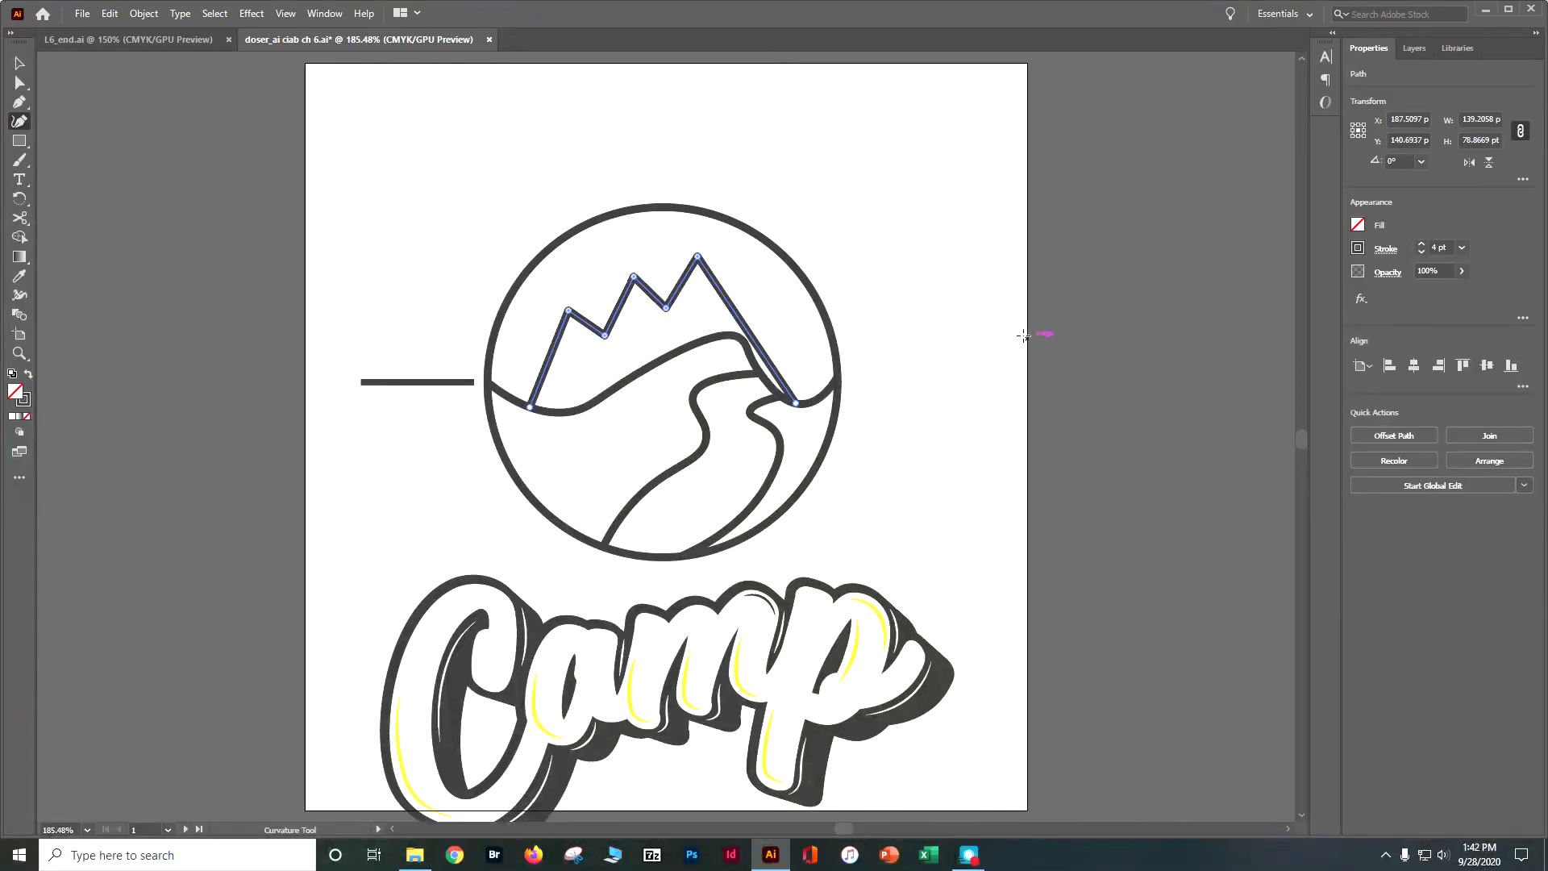
left_click(806, 350)
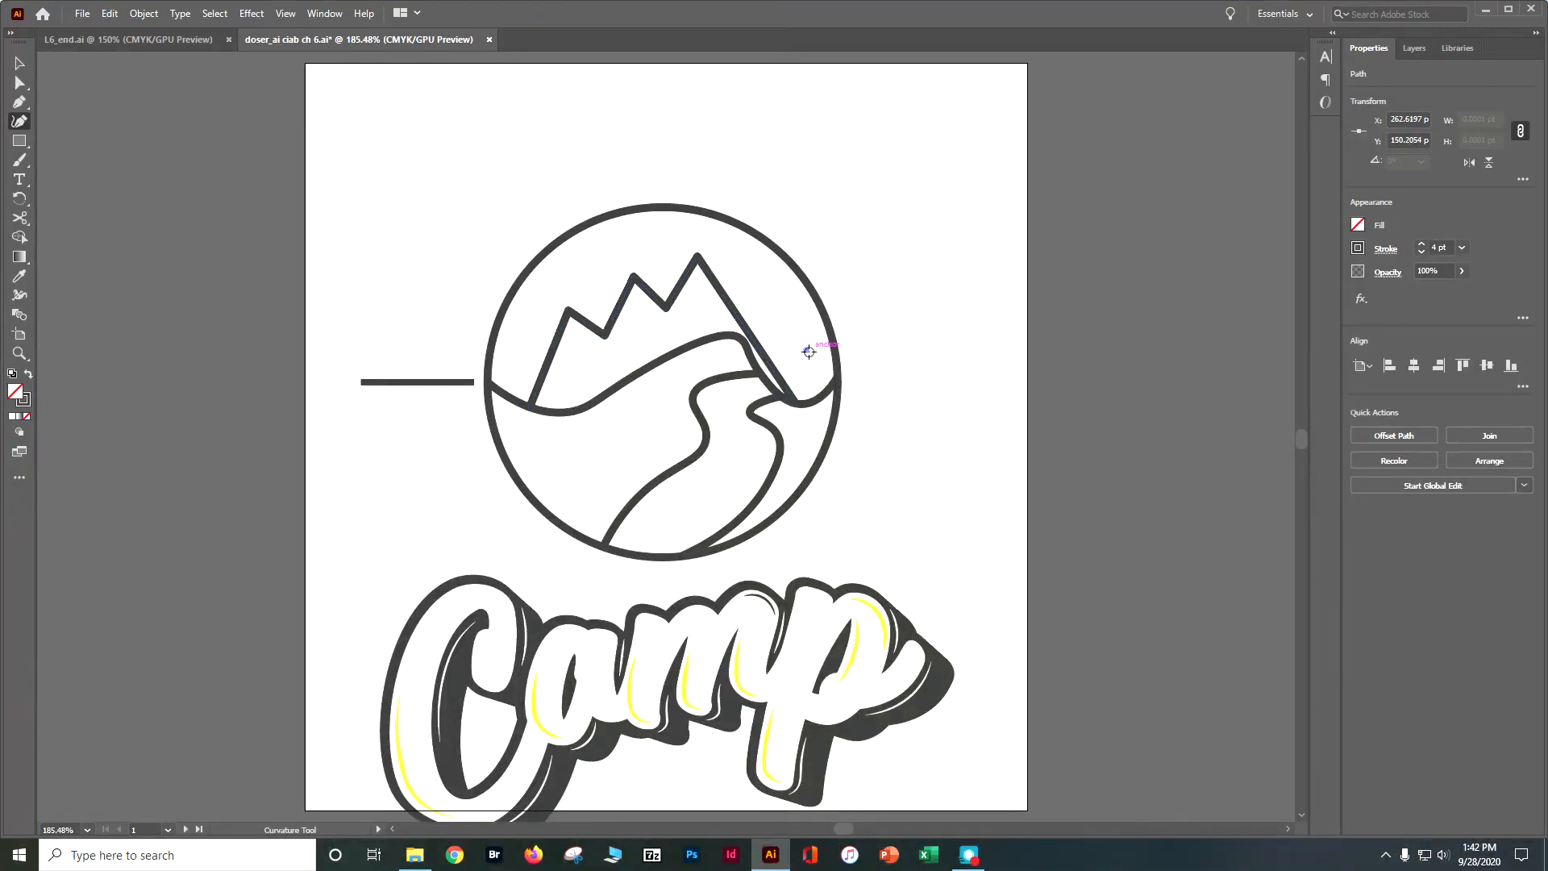
left_click(785, 315)
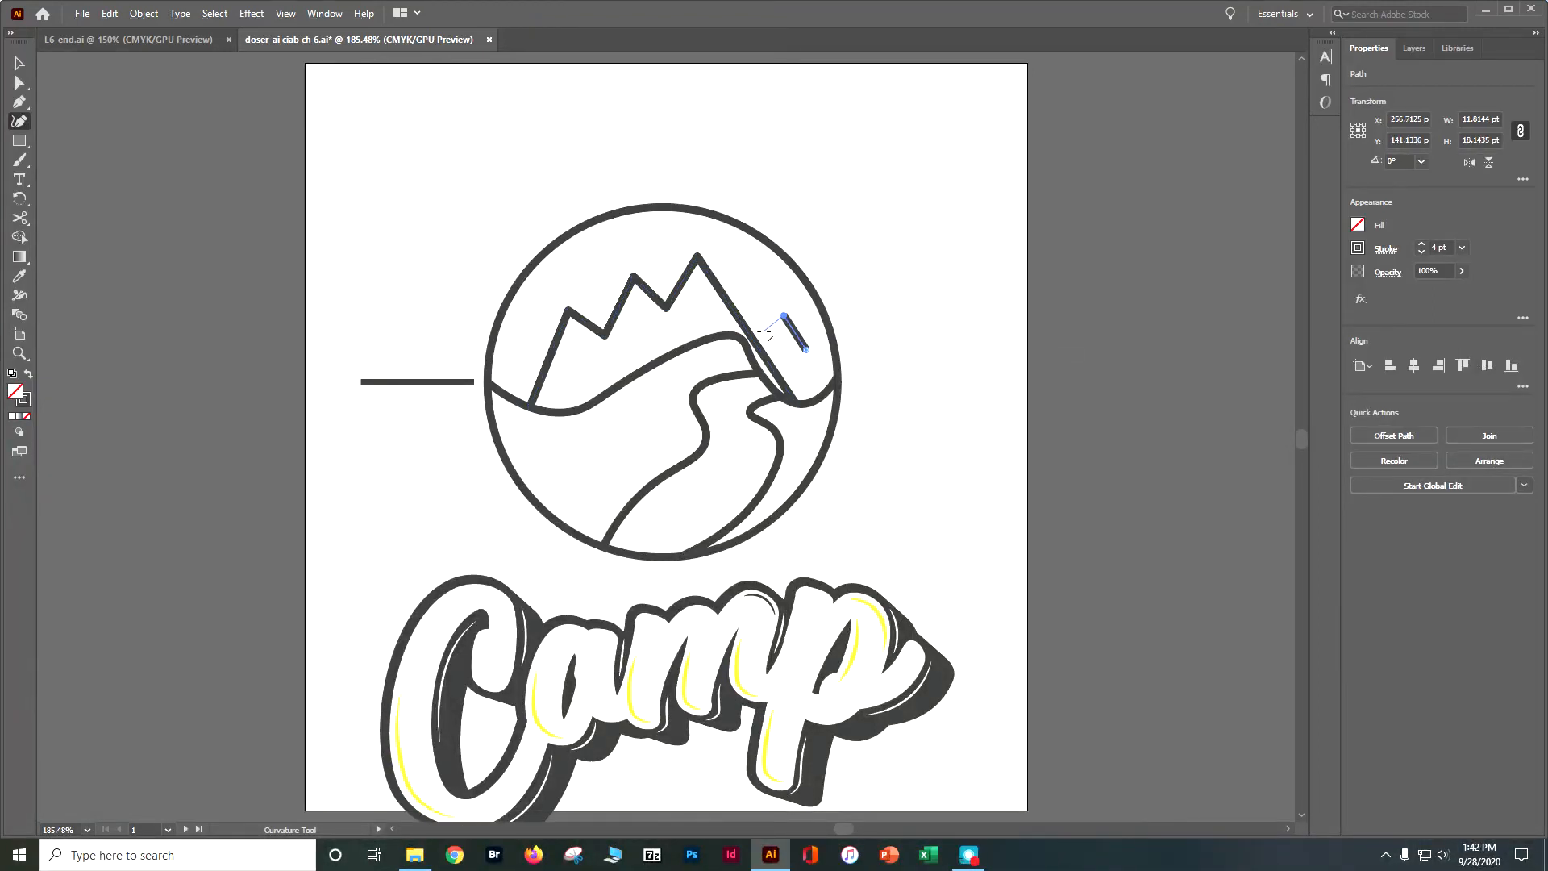
left_click(761, 339)
key("v")
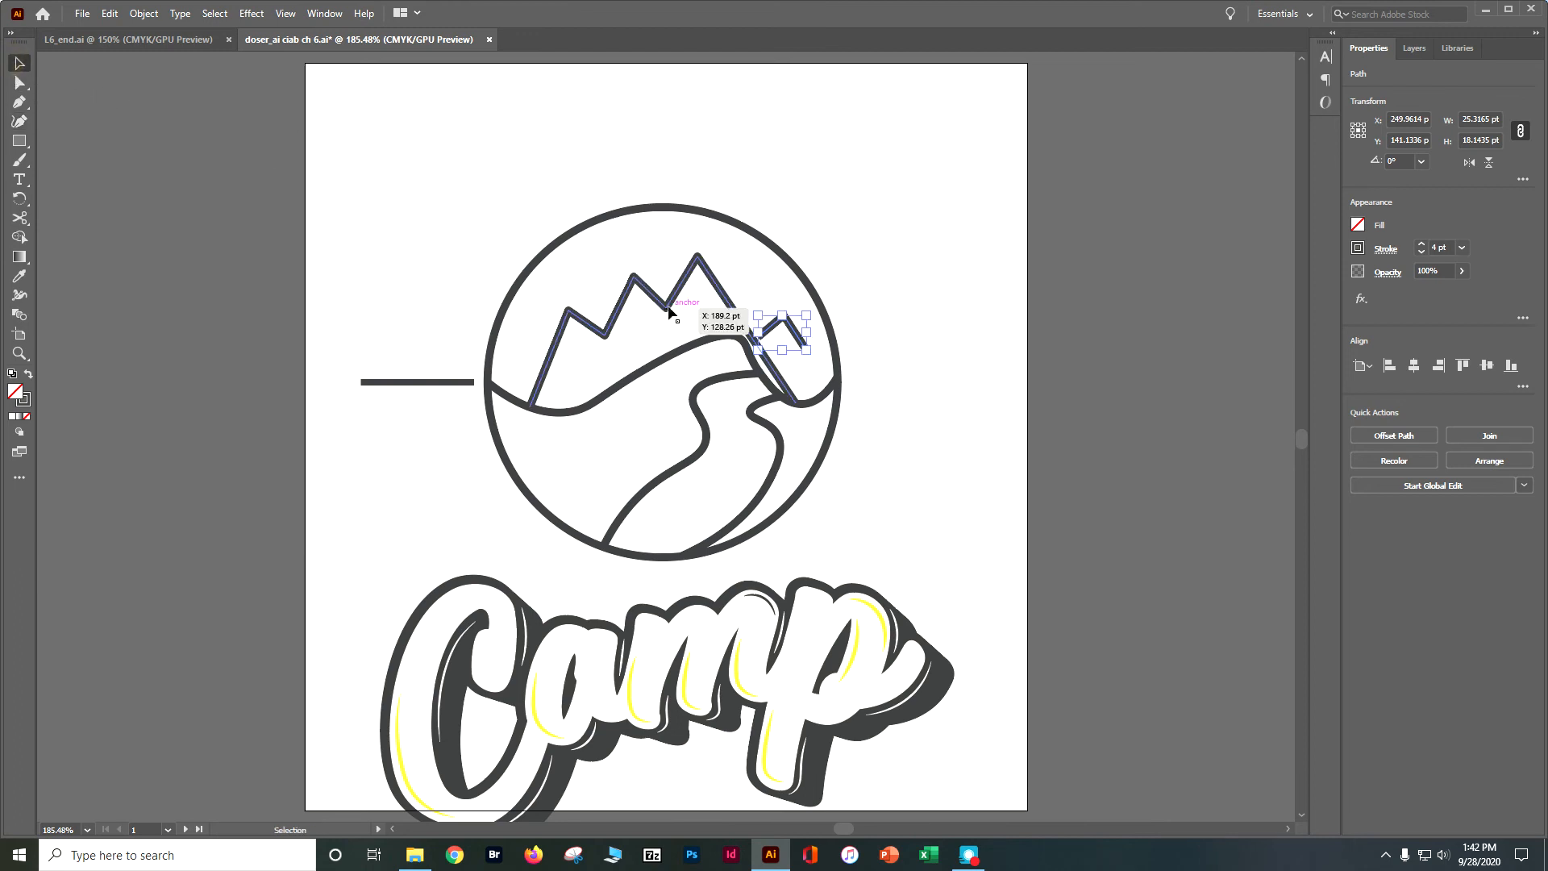
key("ctrl+shift+a")
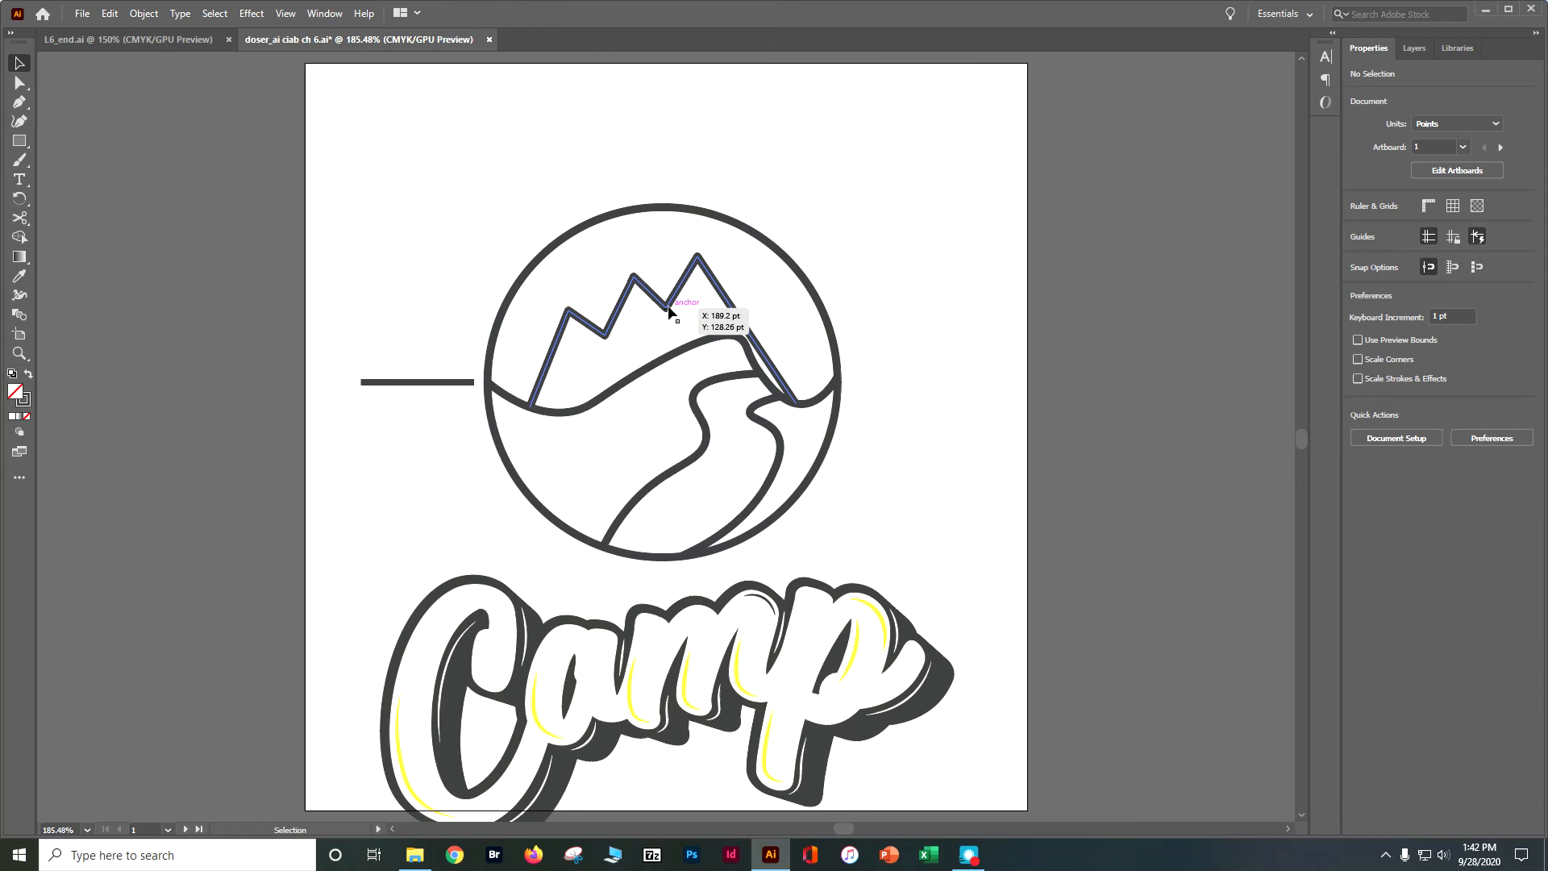
Check the finished L6_end.ai artwork for comparison and save the logo document.
left_click(113, 42)
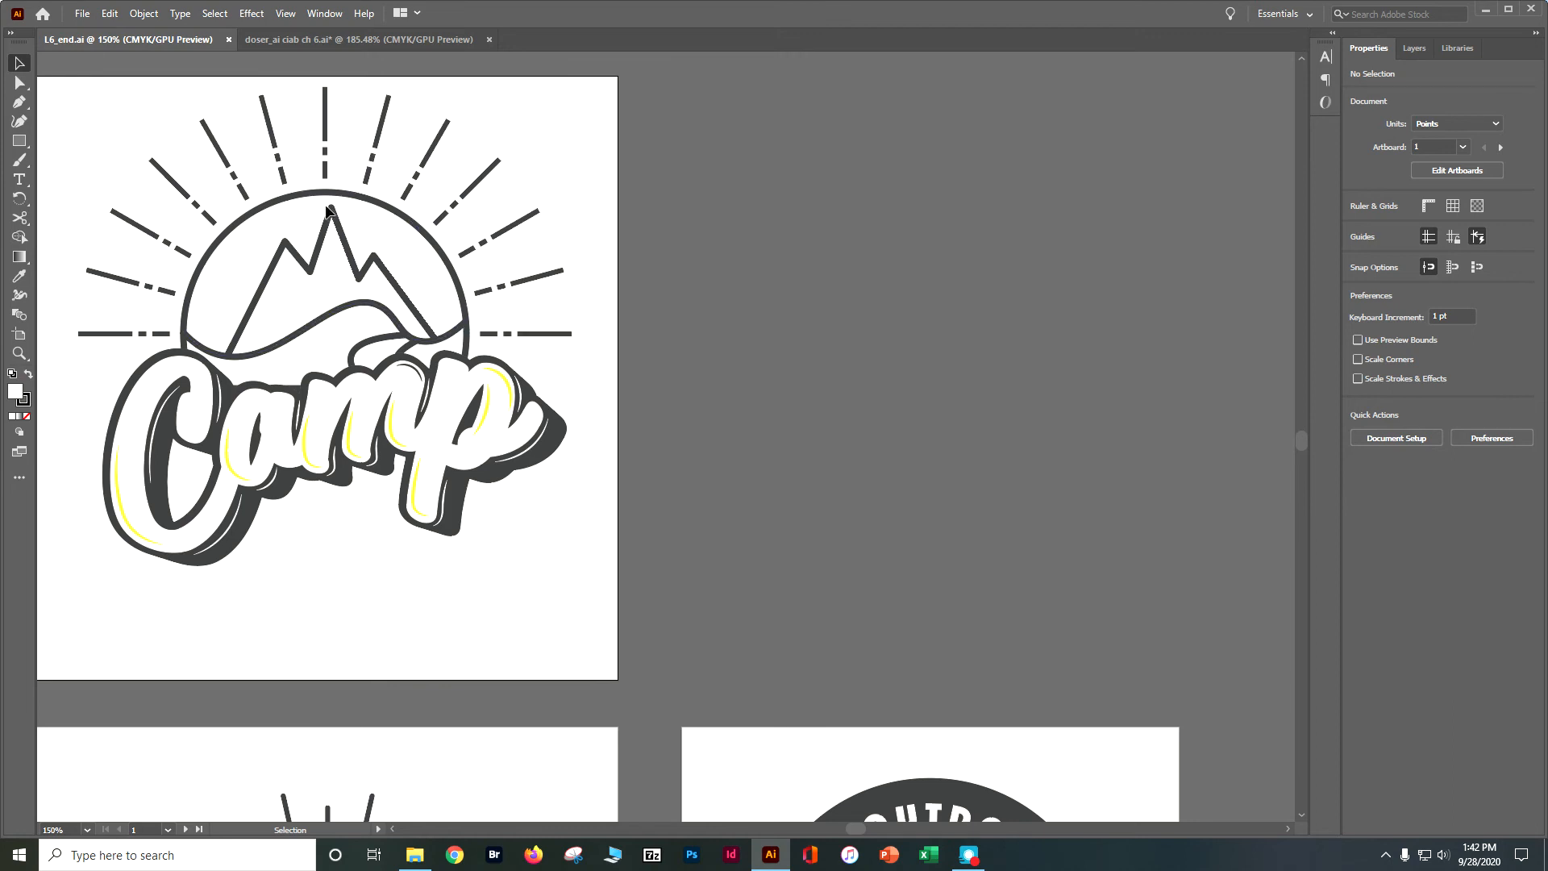
left_click(389, 45)
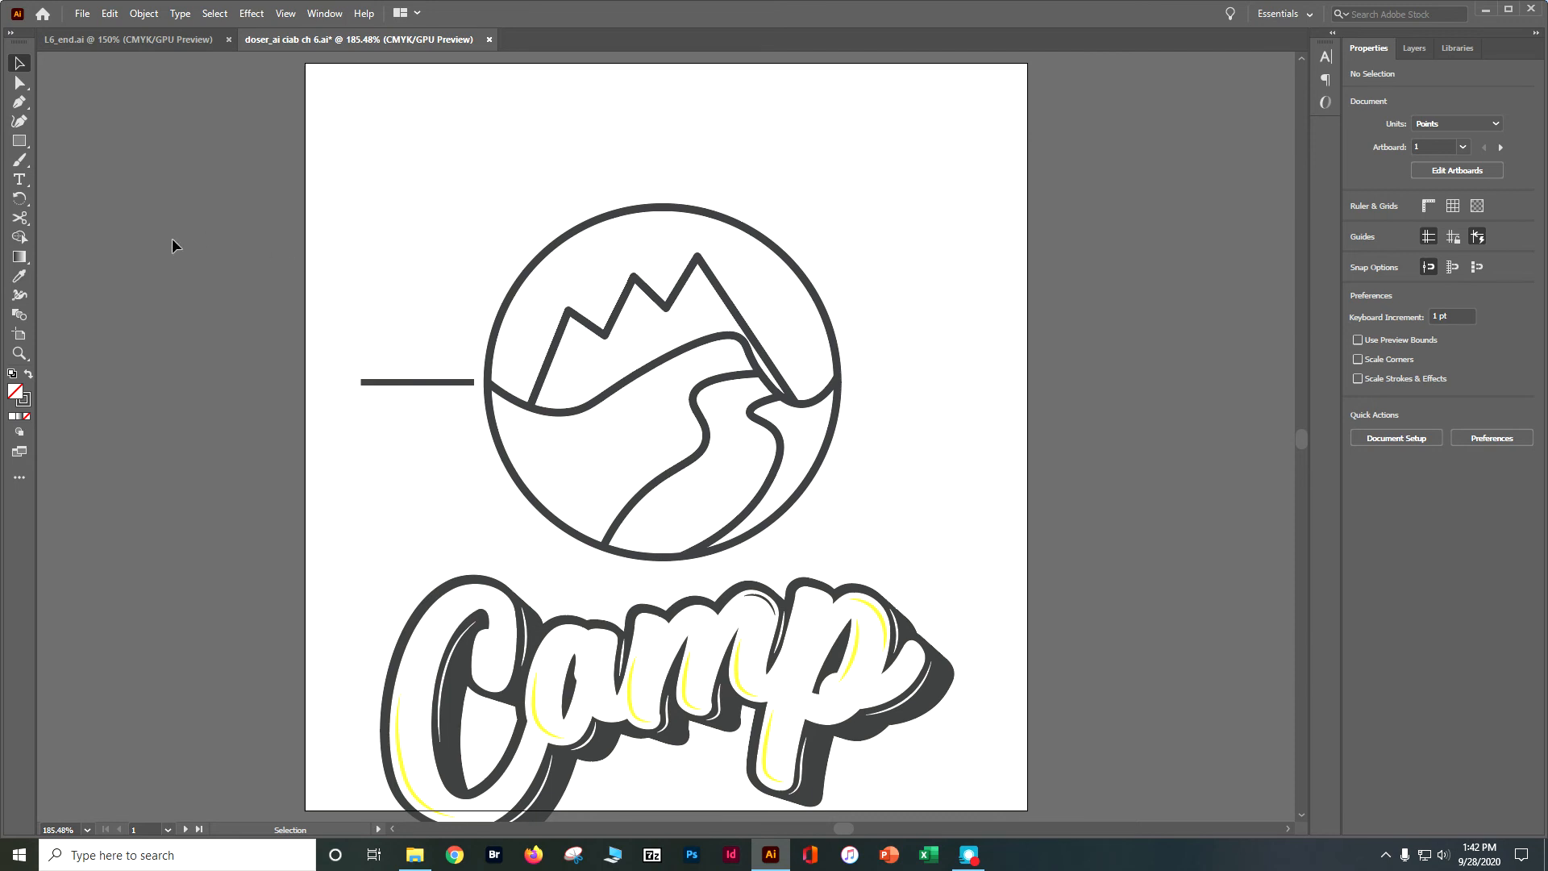
key("ctrl")
key("ctrl+s")
Give the horizontal line beside the circle a dashed stroke with 35 pt dash, 4 pt gap, 5 pt dash and 4 pt gap.
left_click(381, 383)
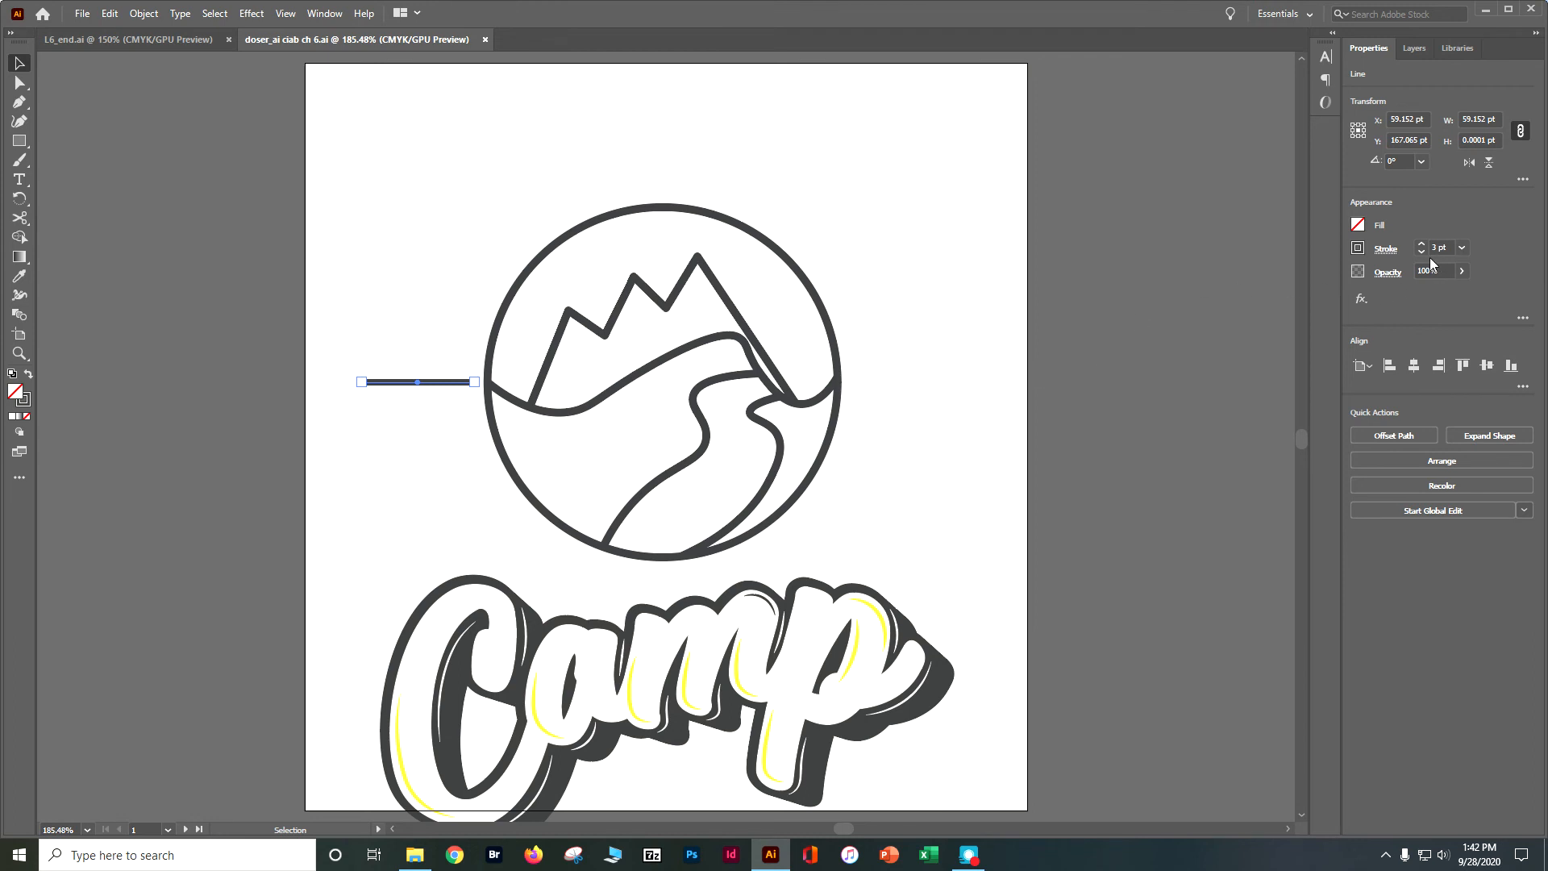
left_click(1393, 254)
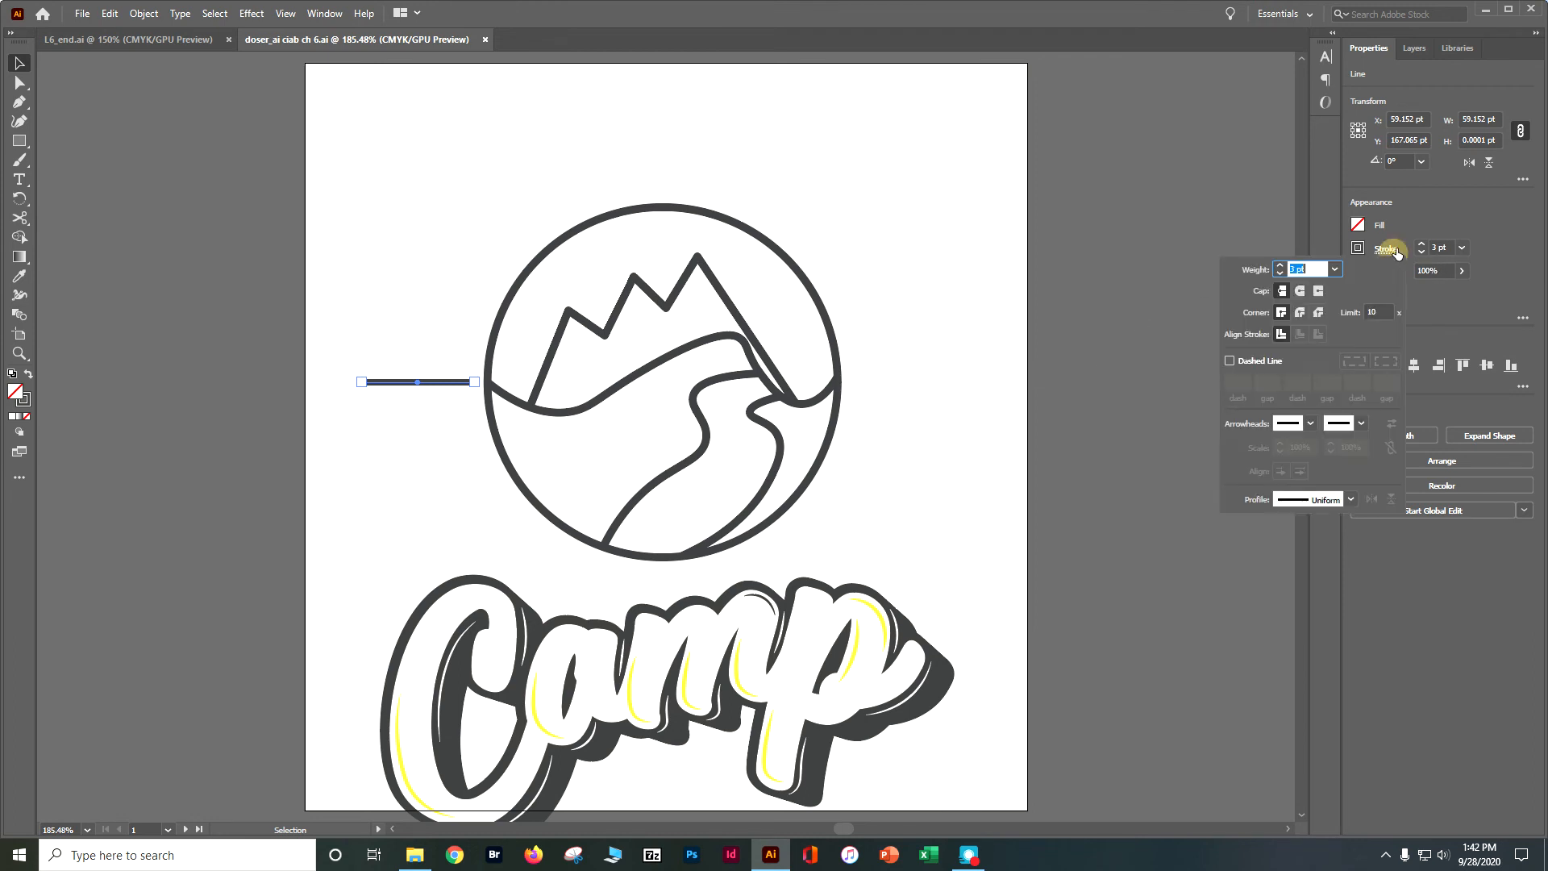
left_click(1262, 364)
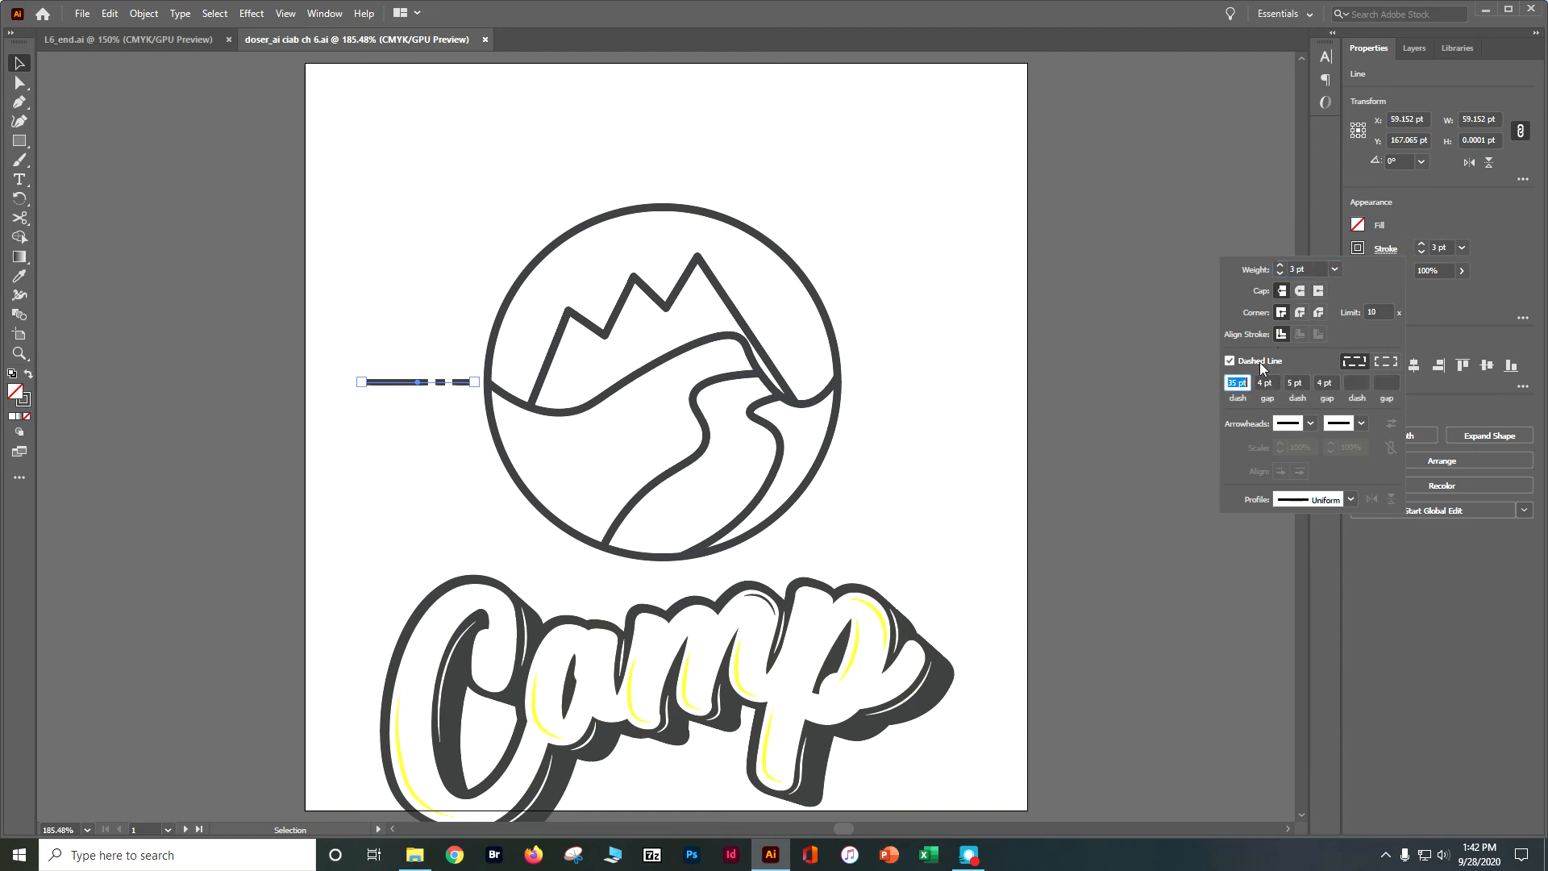
type("35")
key("Tab")
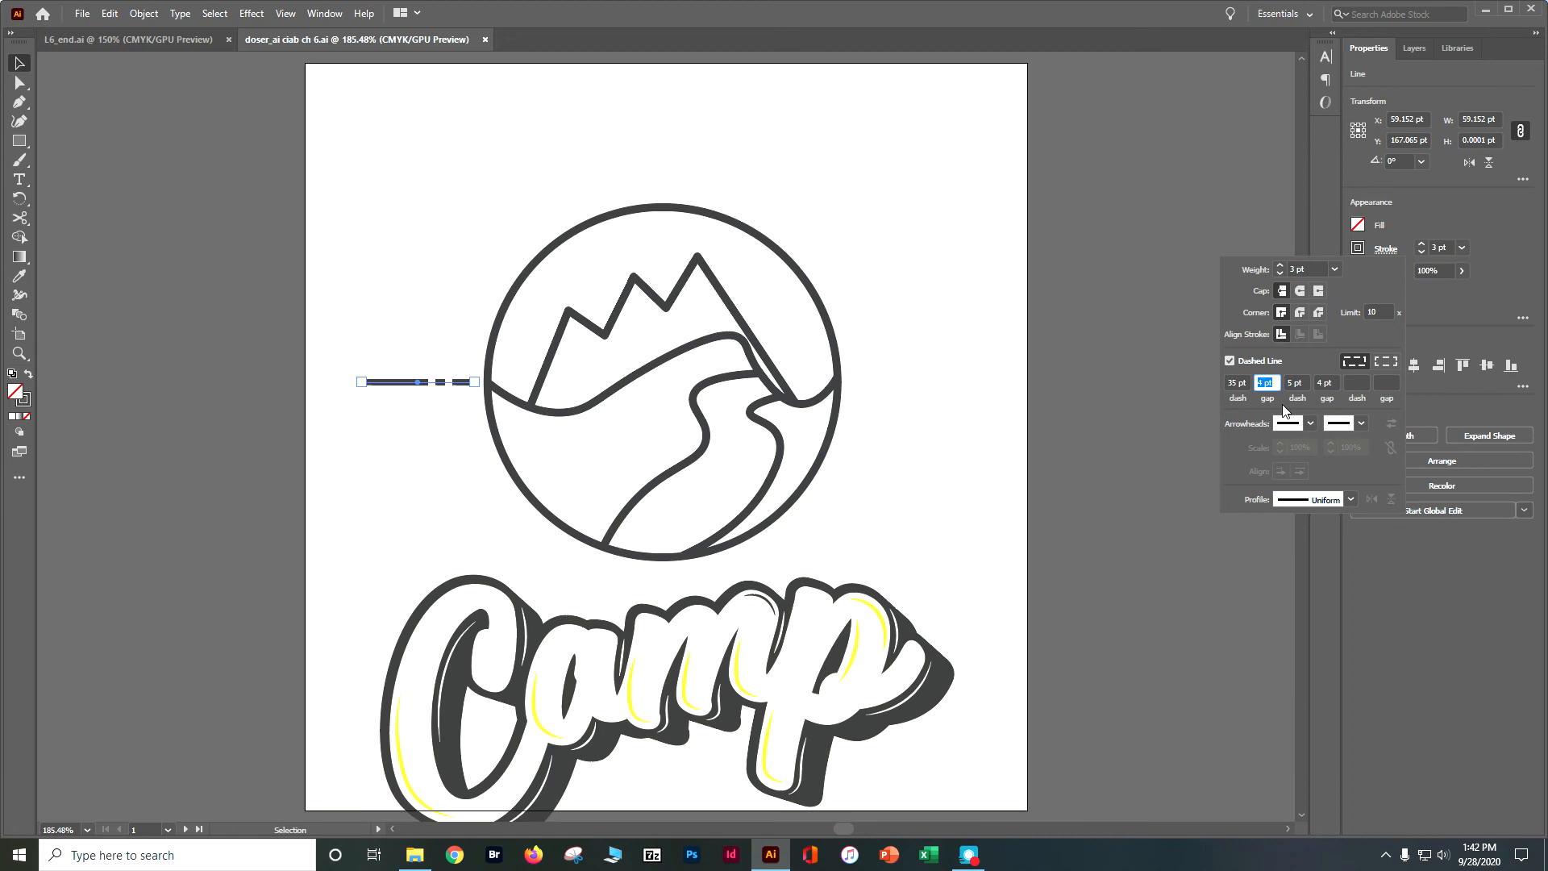
key("Tab")
type("5")
key("Tab")
type("4")
key("Tab")
Create a copy of the dashed line rotated -15° around the circle's center.
left_click(19, 198)
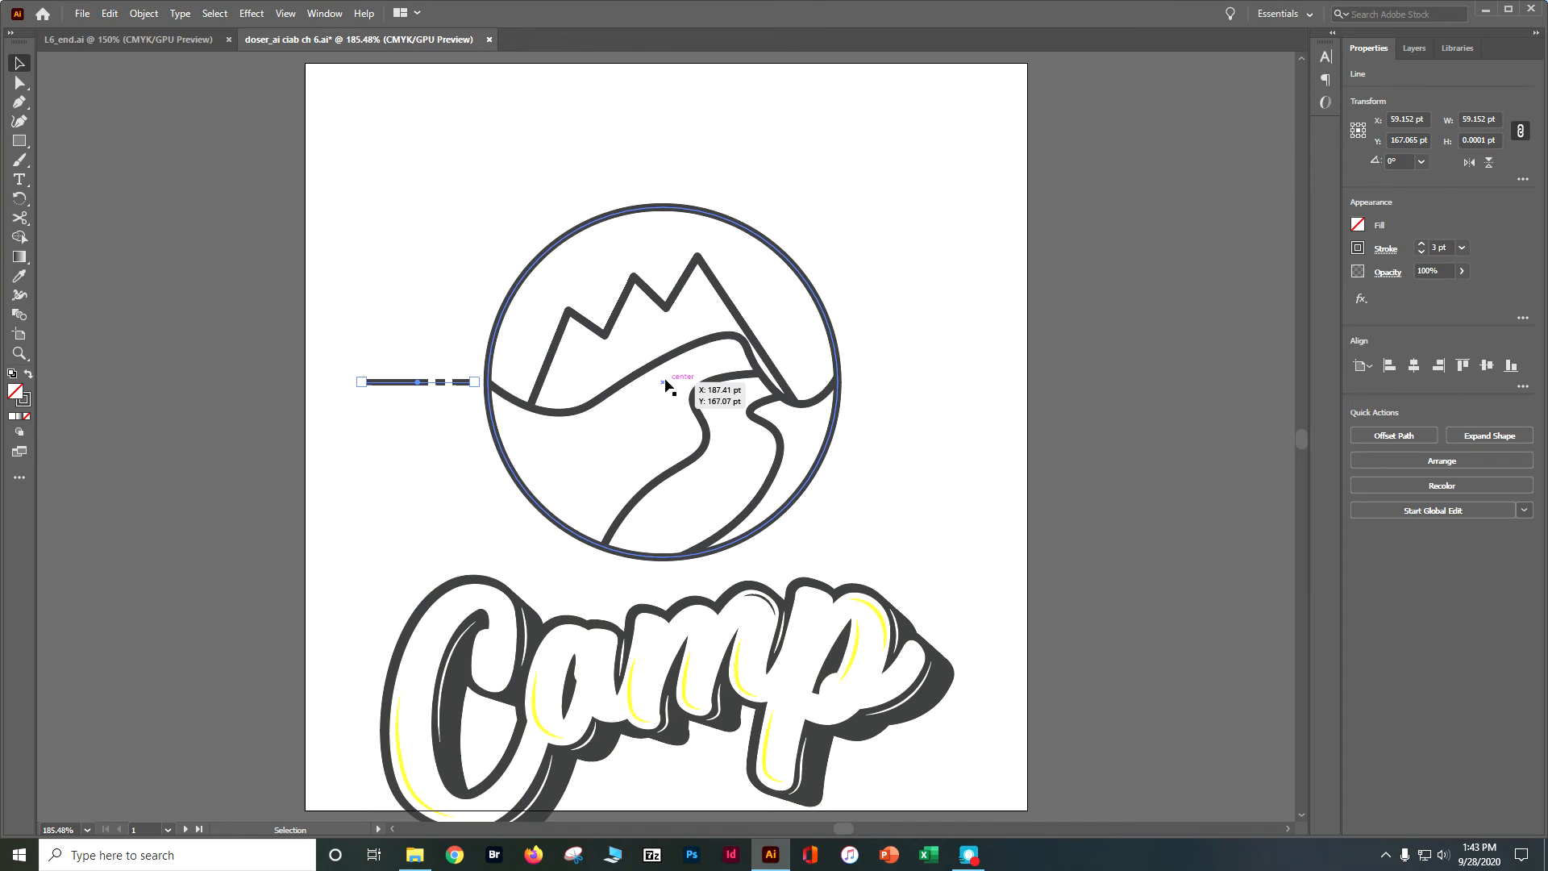
left_click(664, 384)
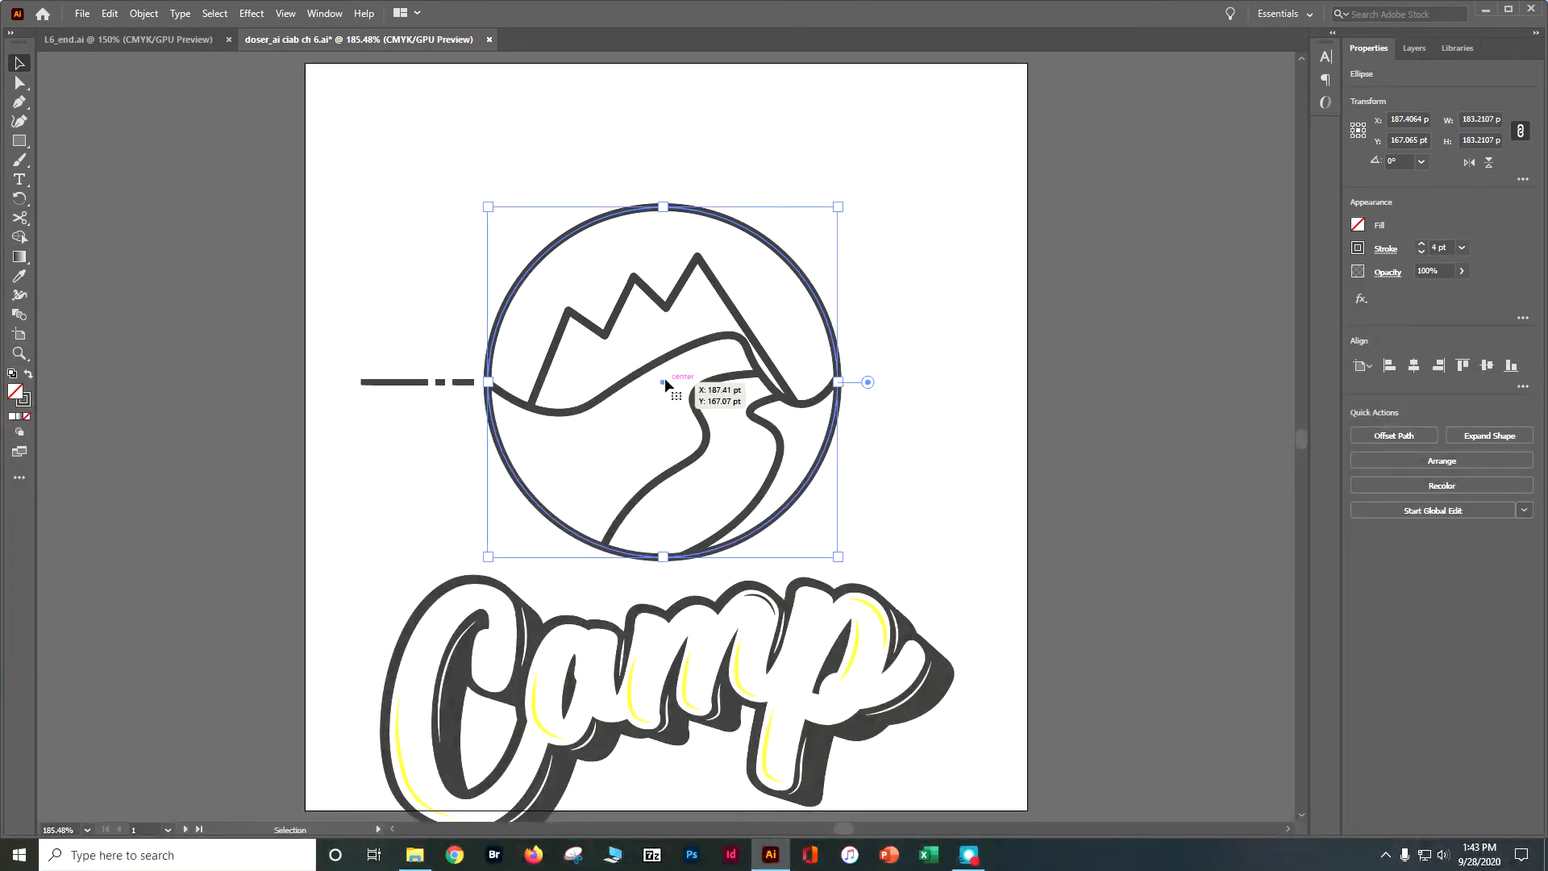
left_click(445, 384)
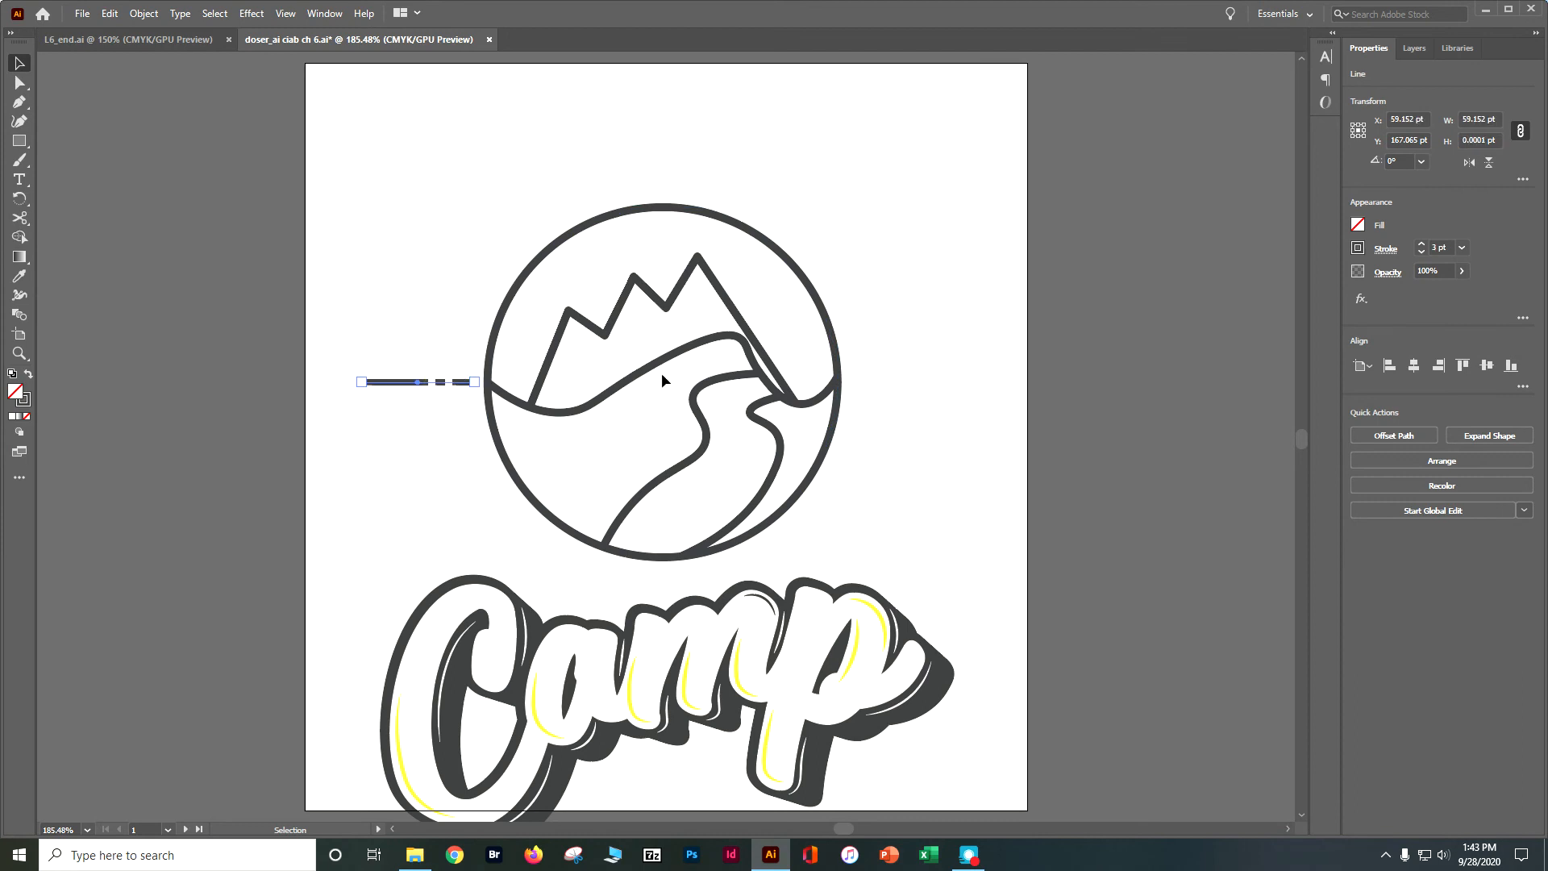
left_click(20, 198)
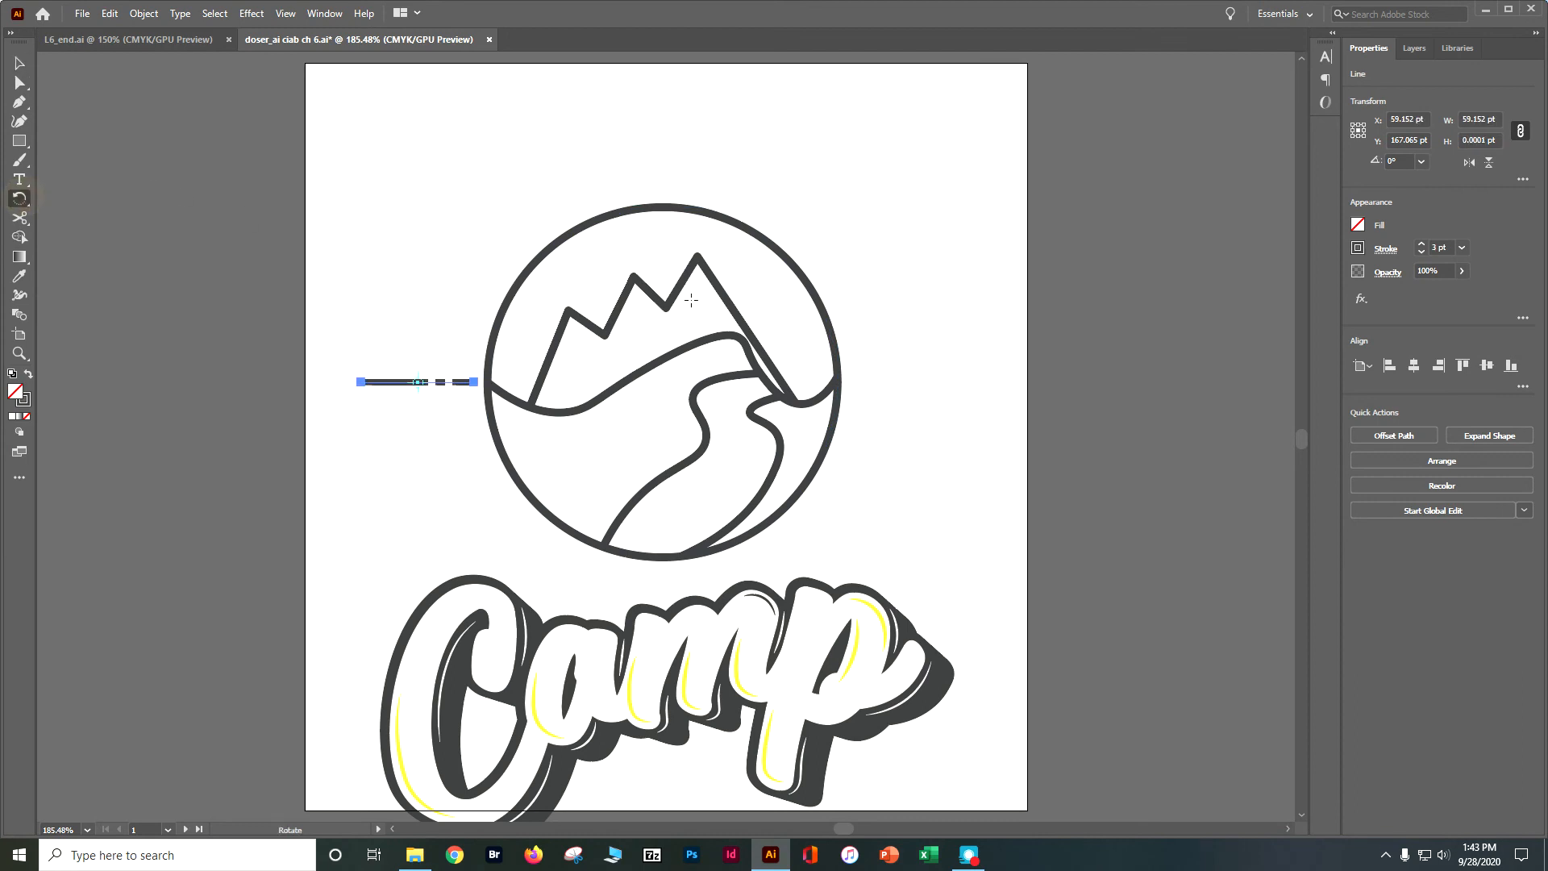
left_click(662, 381, "alt")
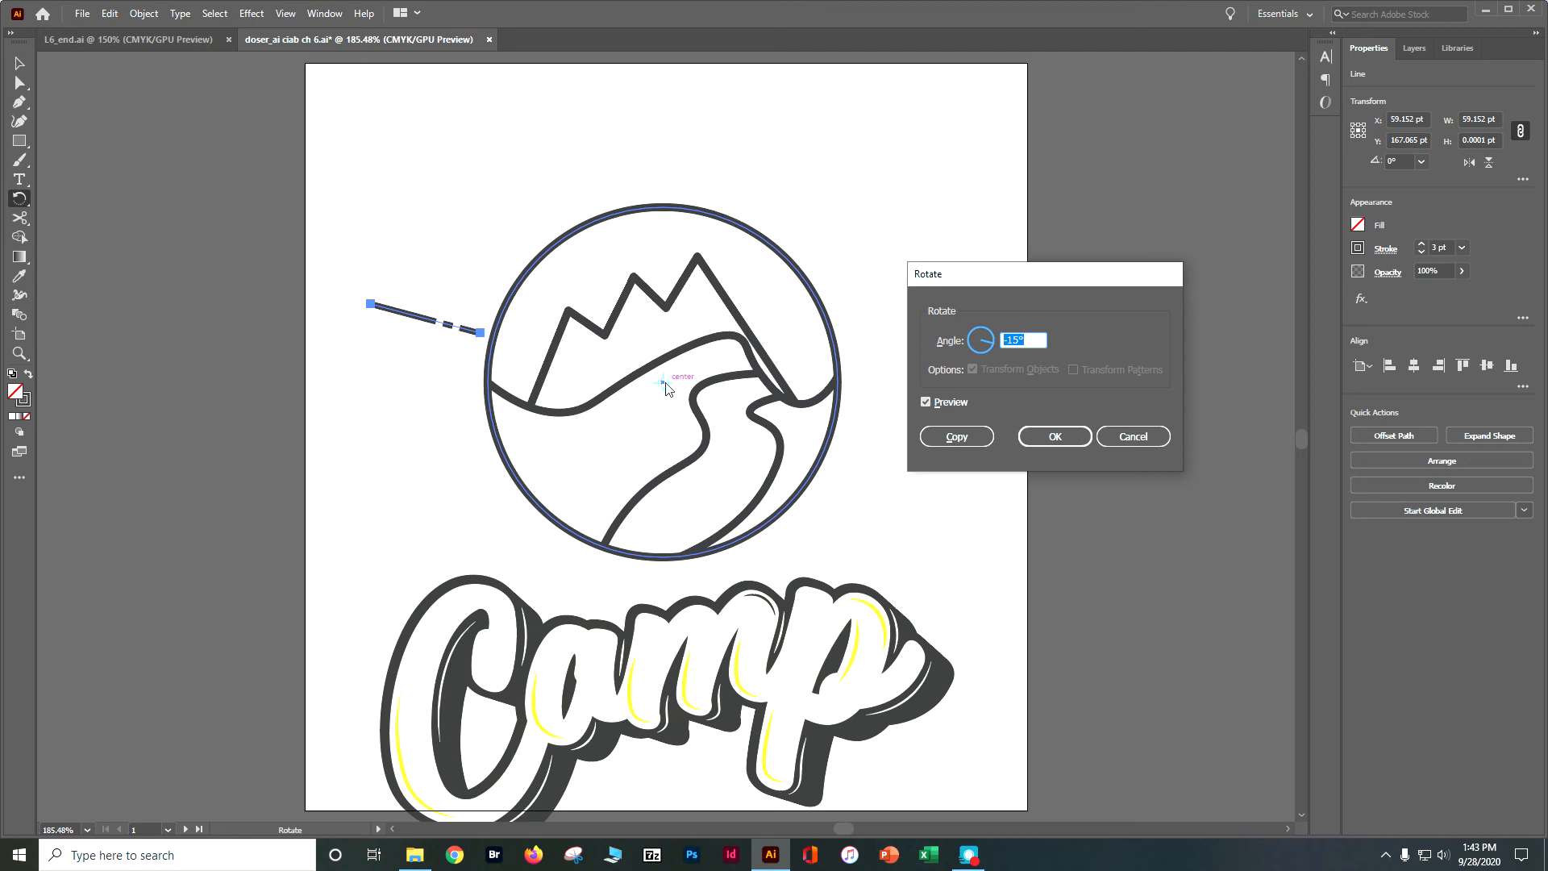
left_click(962, 442)
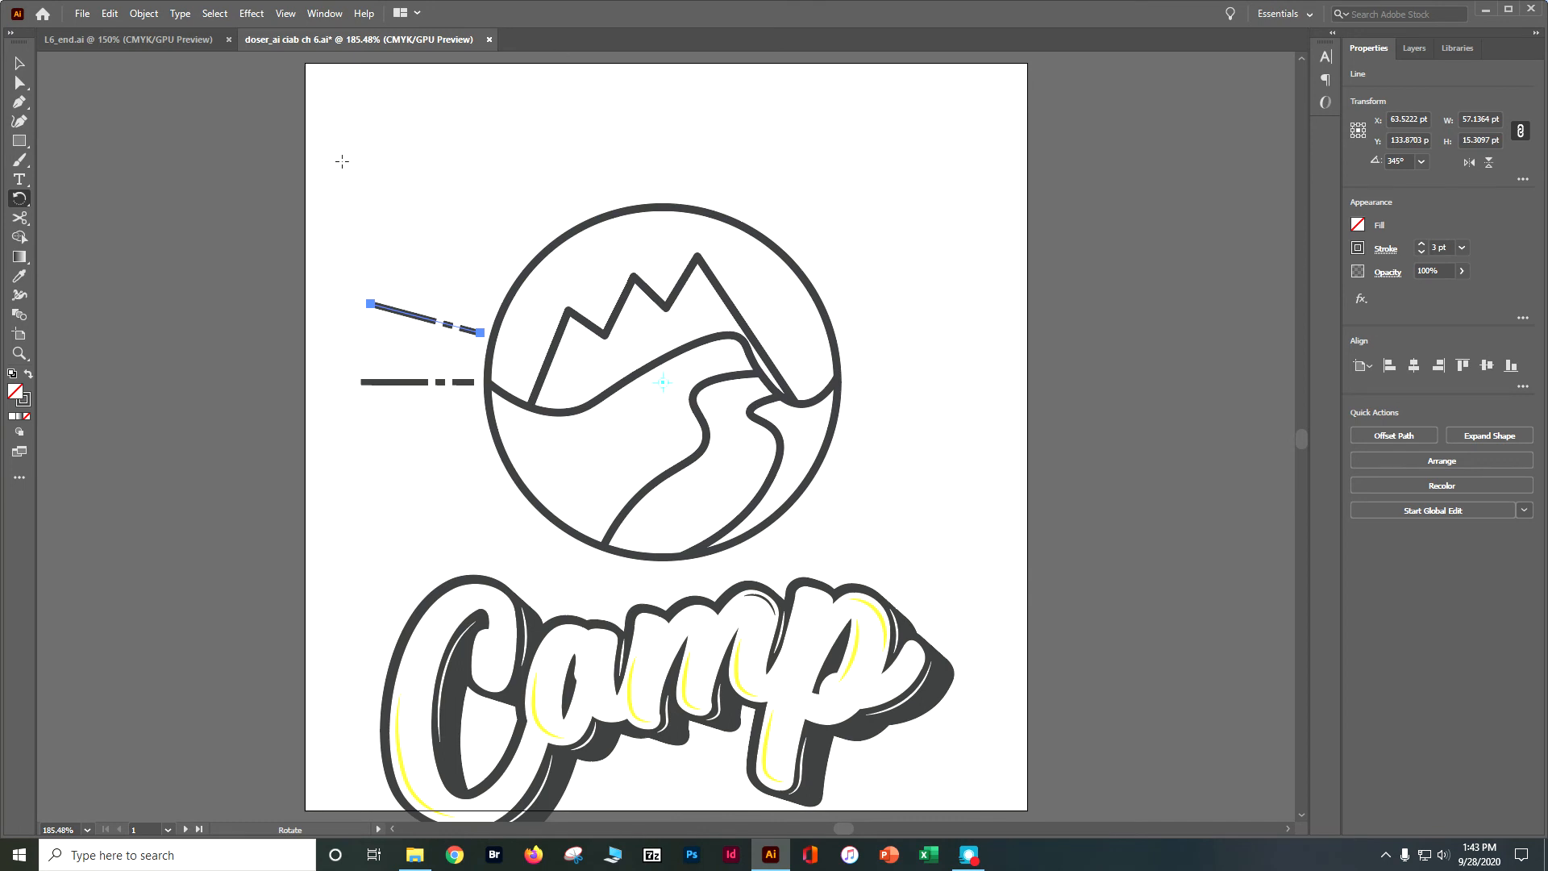
Repeat the rotated copy eleven times to complete a half ring of rays over the circle.
left_click(146, 14)
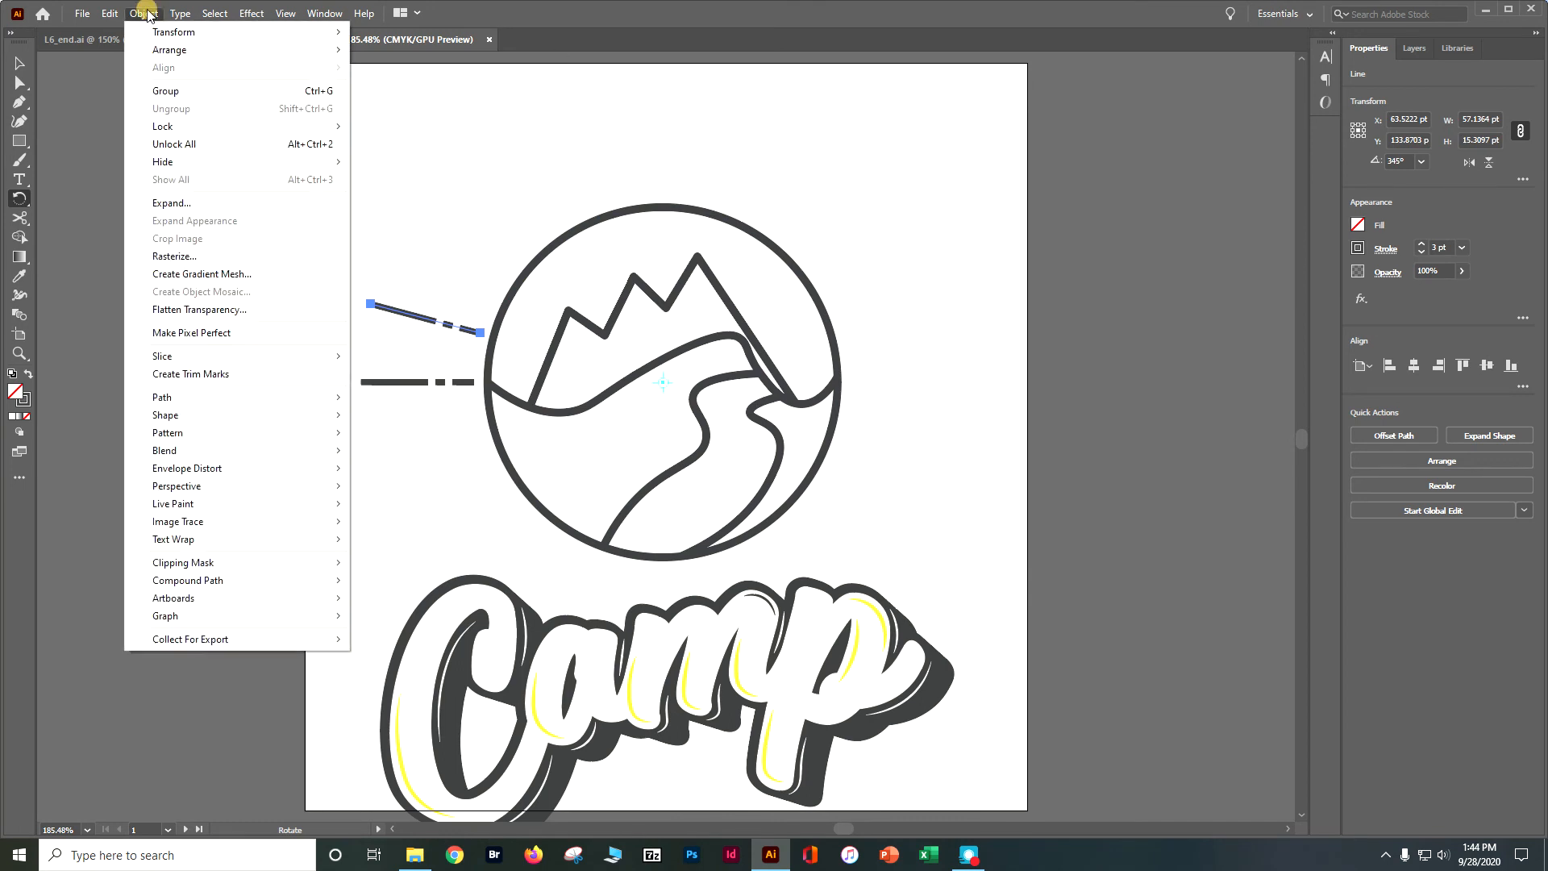
mouse_move(203, 32)
left_click(407, 32)
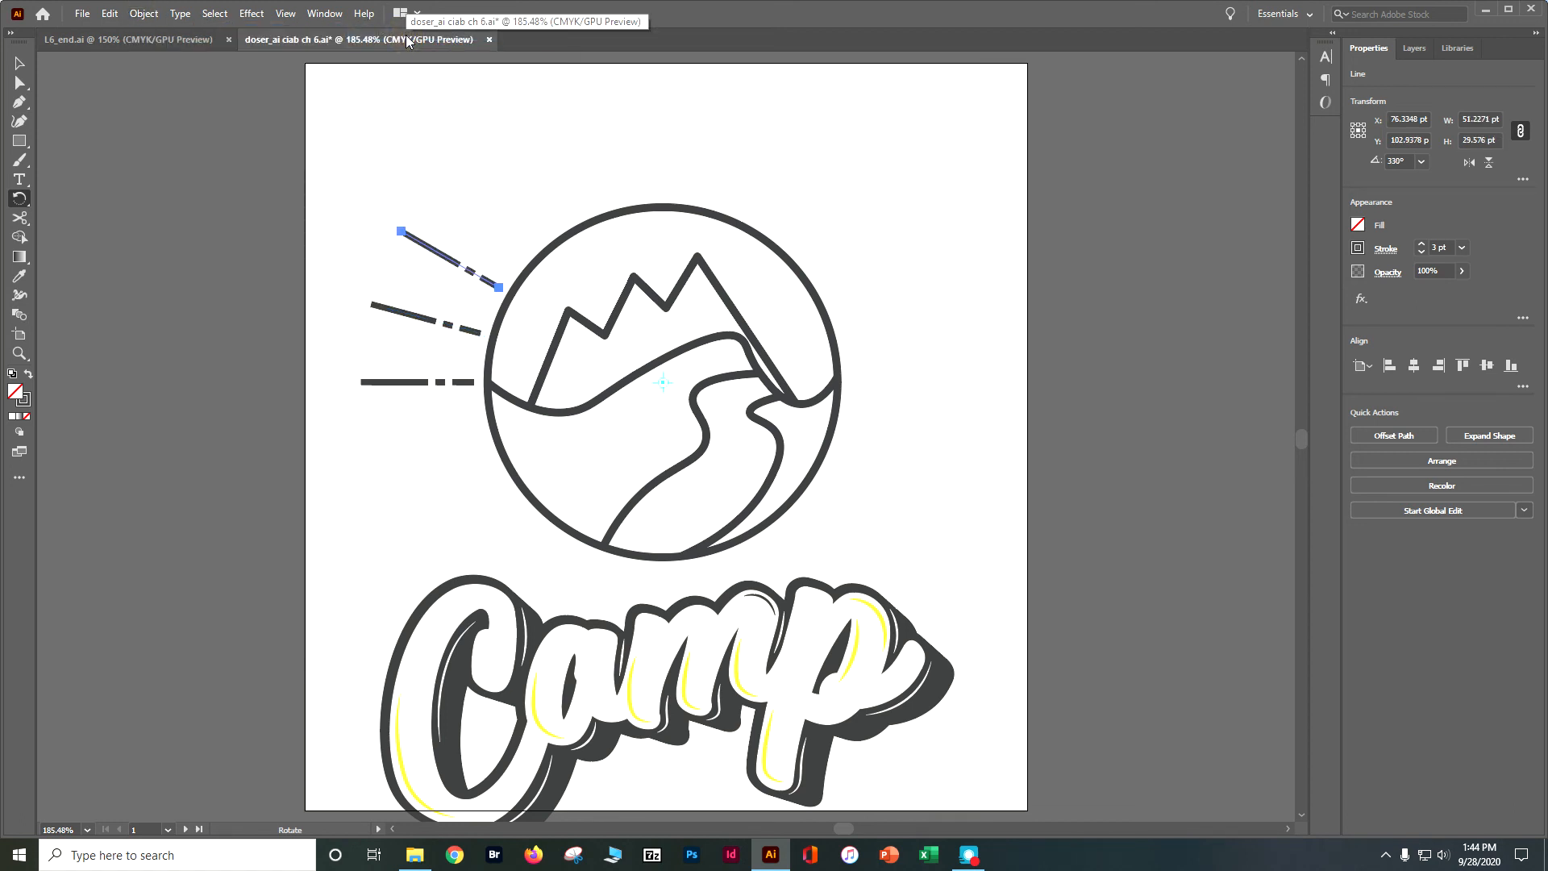
key("ctrl+d")
key("ctrl+d")
key("ctrl+d")
key("ctrl+d")
key("ctrl+d")
key("ctrl+d")
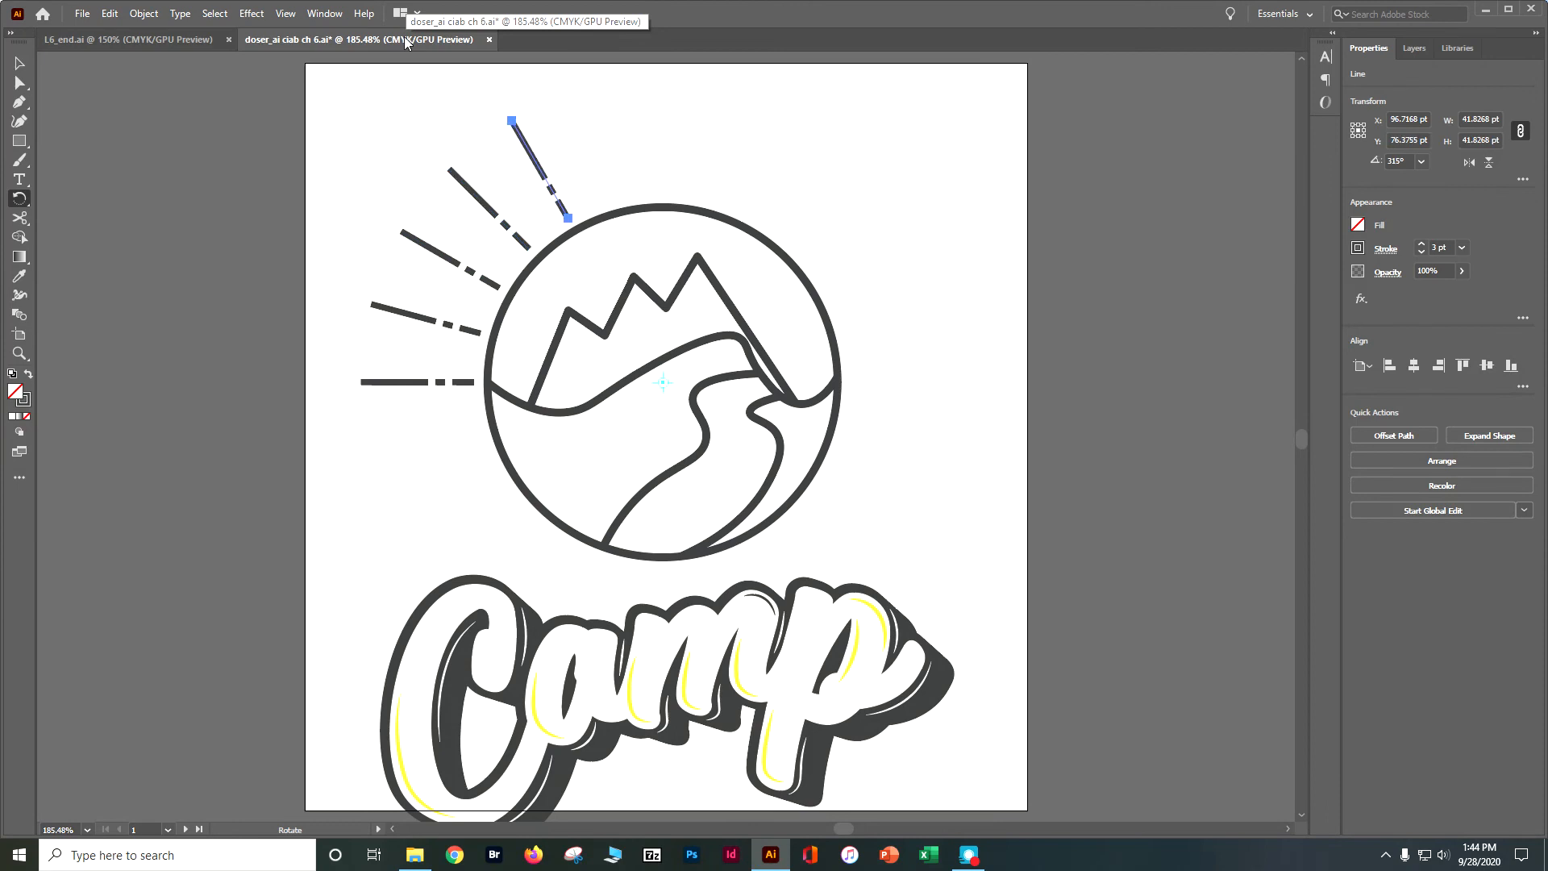
key("ctrl+d")
key("ctrl+d")
key("ctrl+d")
key("ctrl+d")
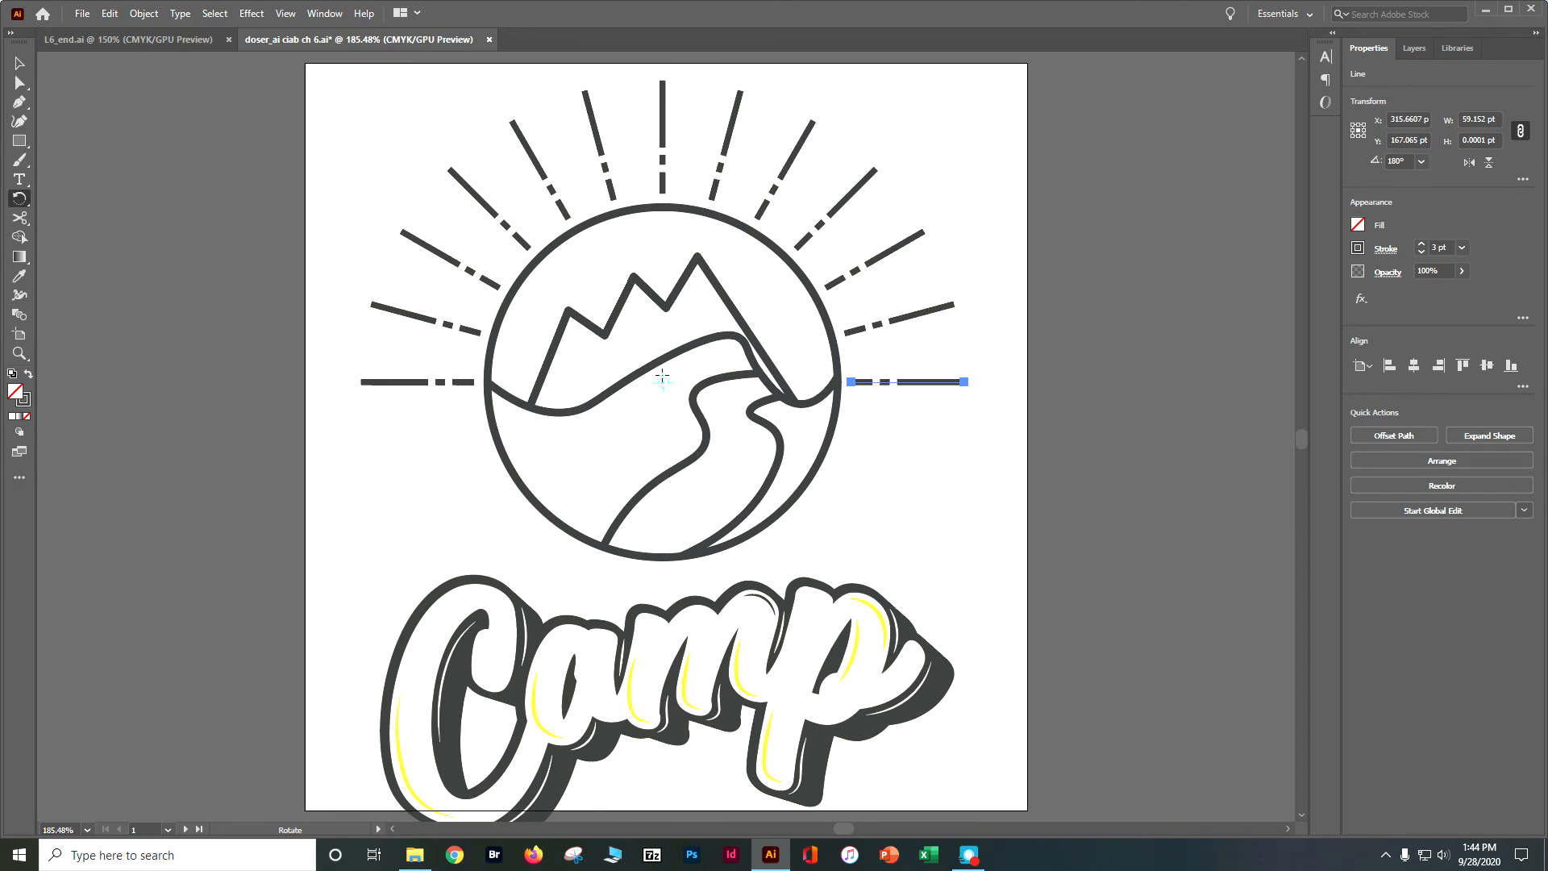
Deselect everything and draw a rectangle about 236 pt wide and 69 pt high over the circle's lower part.
left_click(27, 142)
left_click(221, 14)
left_click(226, 71)
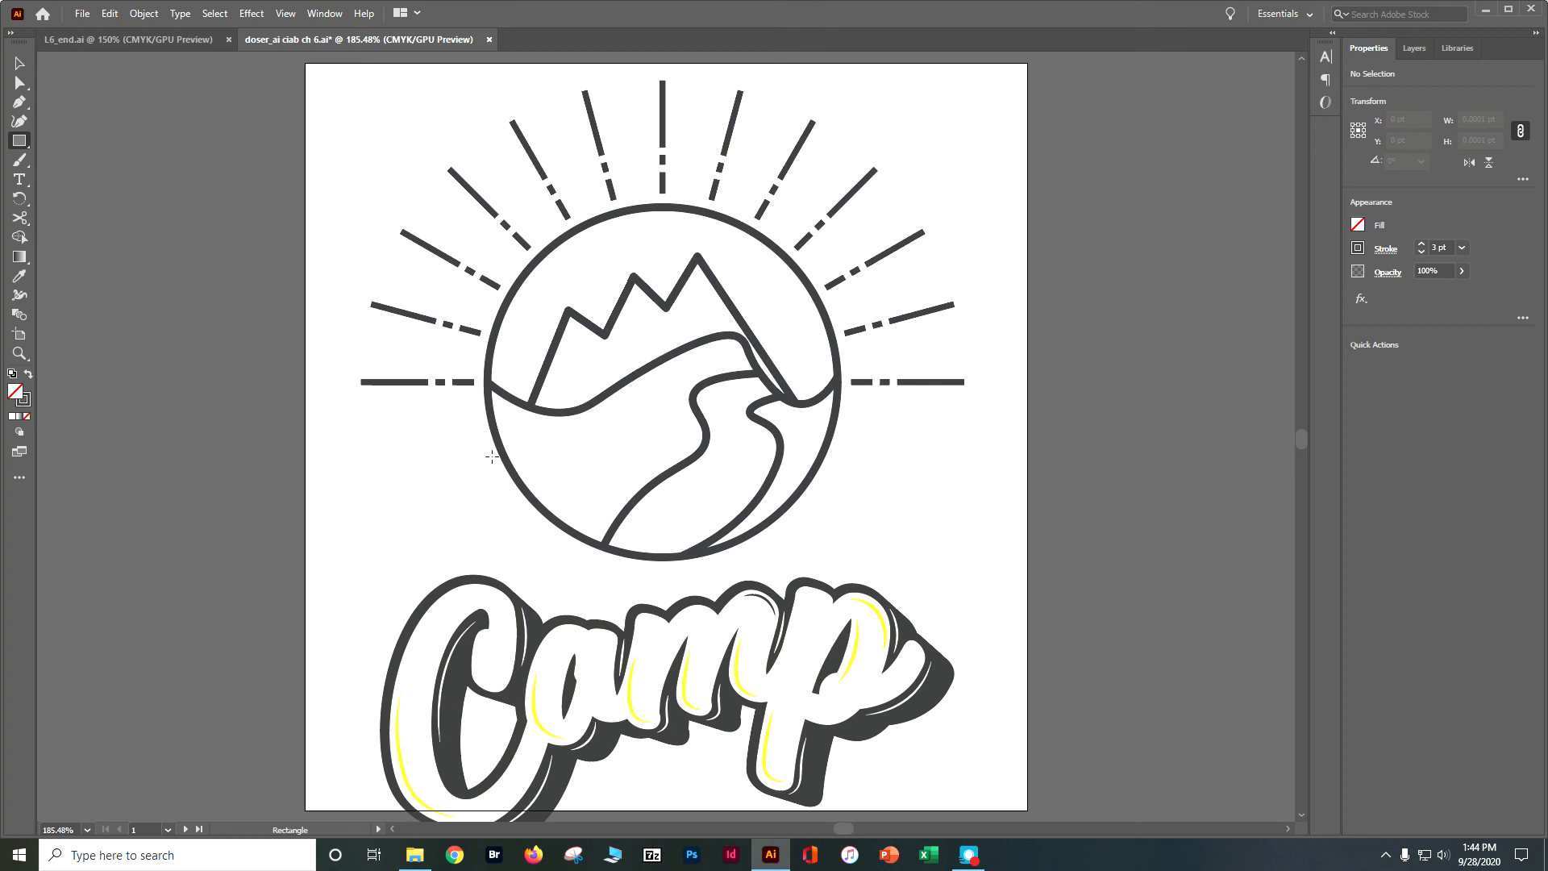
mouse_move(460, 433)
left_mouse_down()
mouse_move(516, 470)
mouse_move(909, 545)
mouse_move(911, 563)
left_mouse_up()
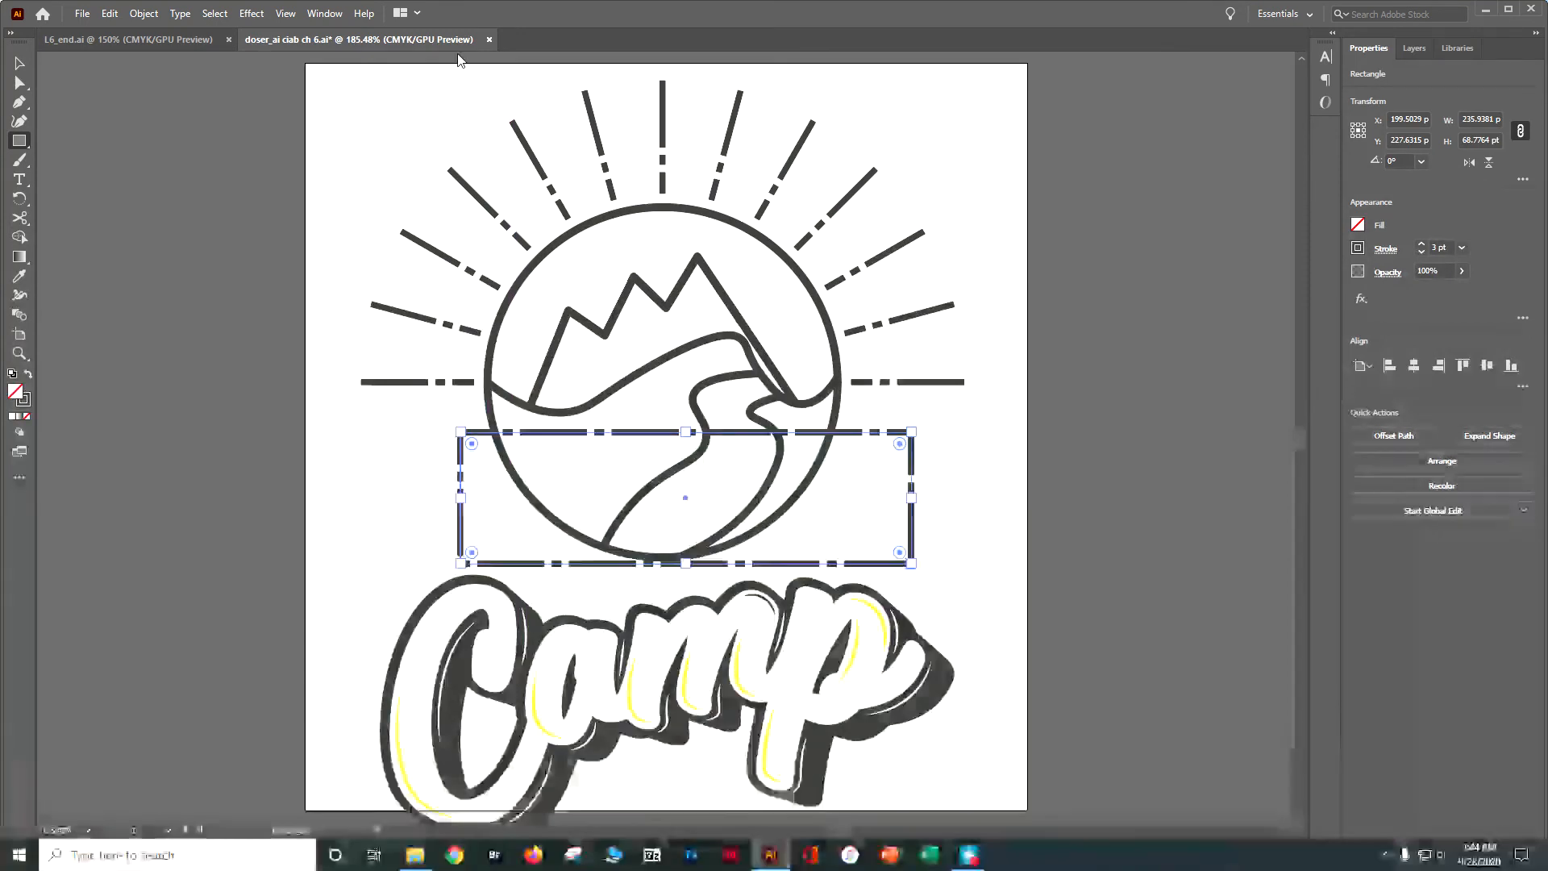
left_click(19, 63)
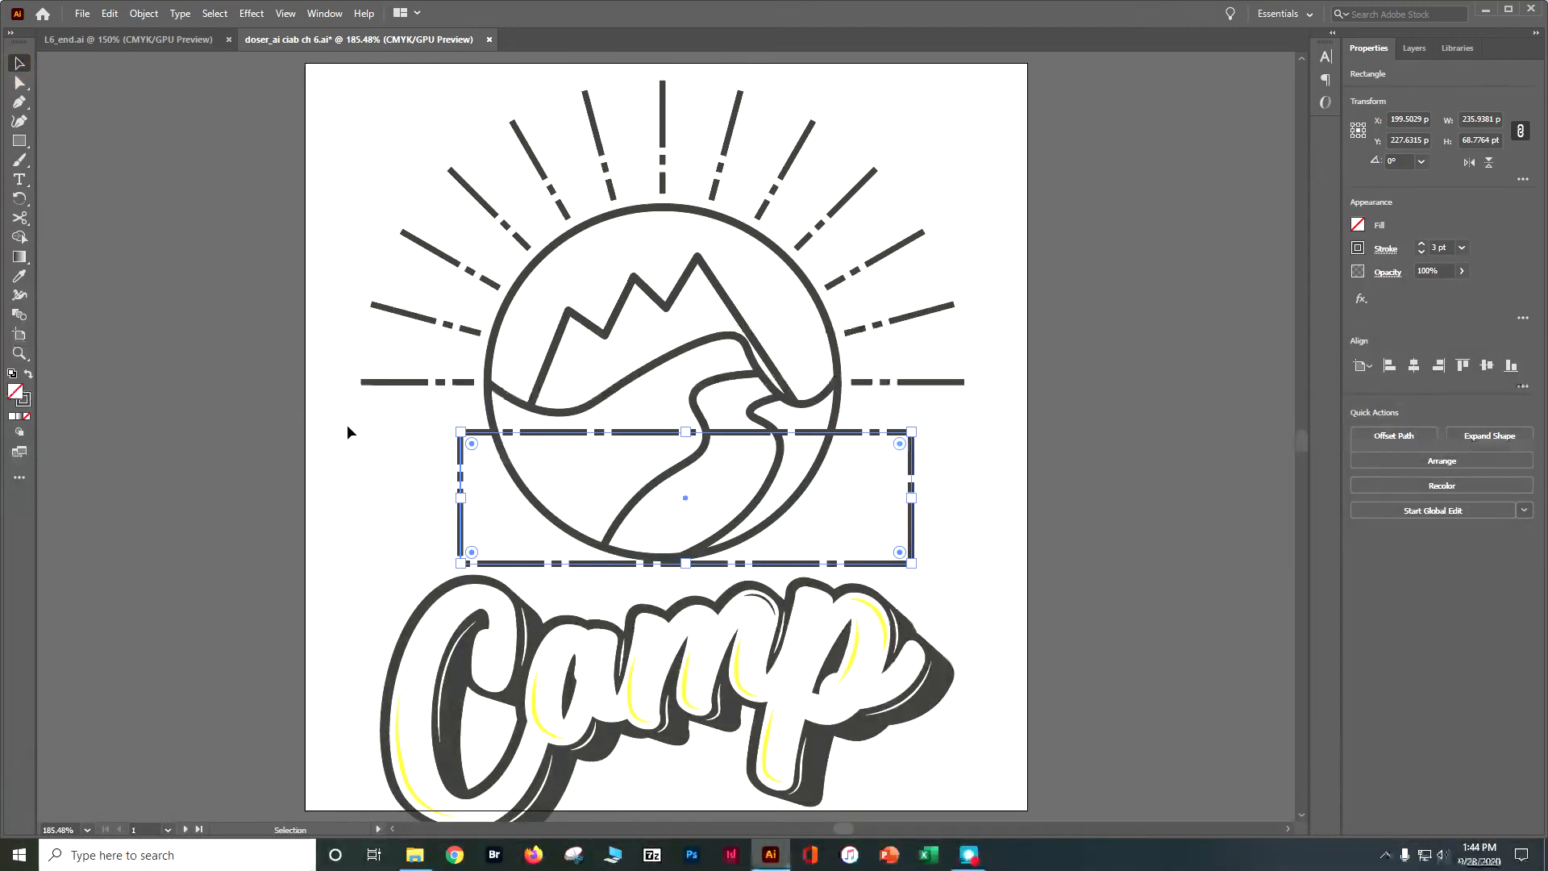
Undo the rectangle over the circle's lower part and restore it.
left_click(374, 448)
left_click_drag(378, 419, 549, 467)
key("ctrl+z")
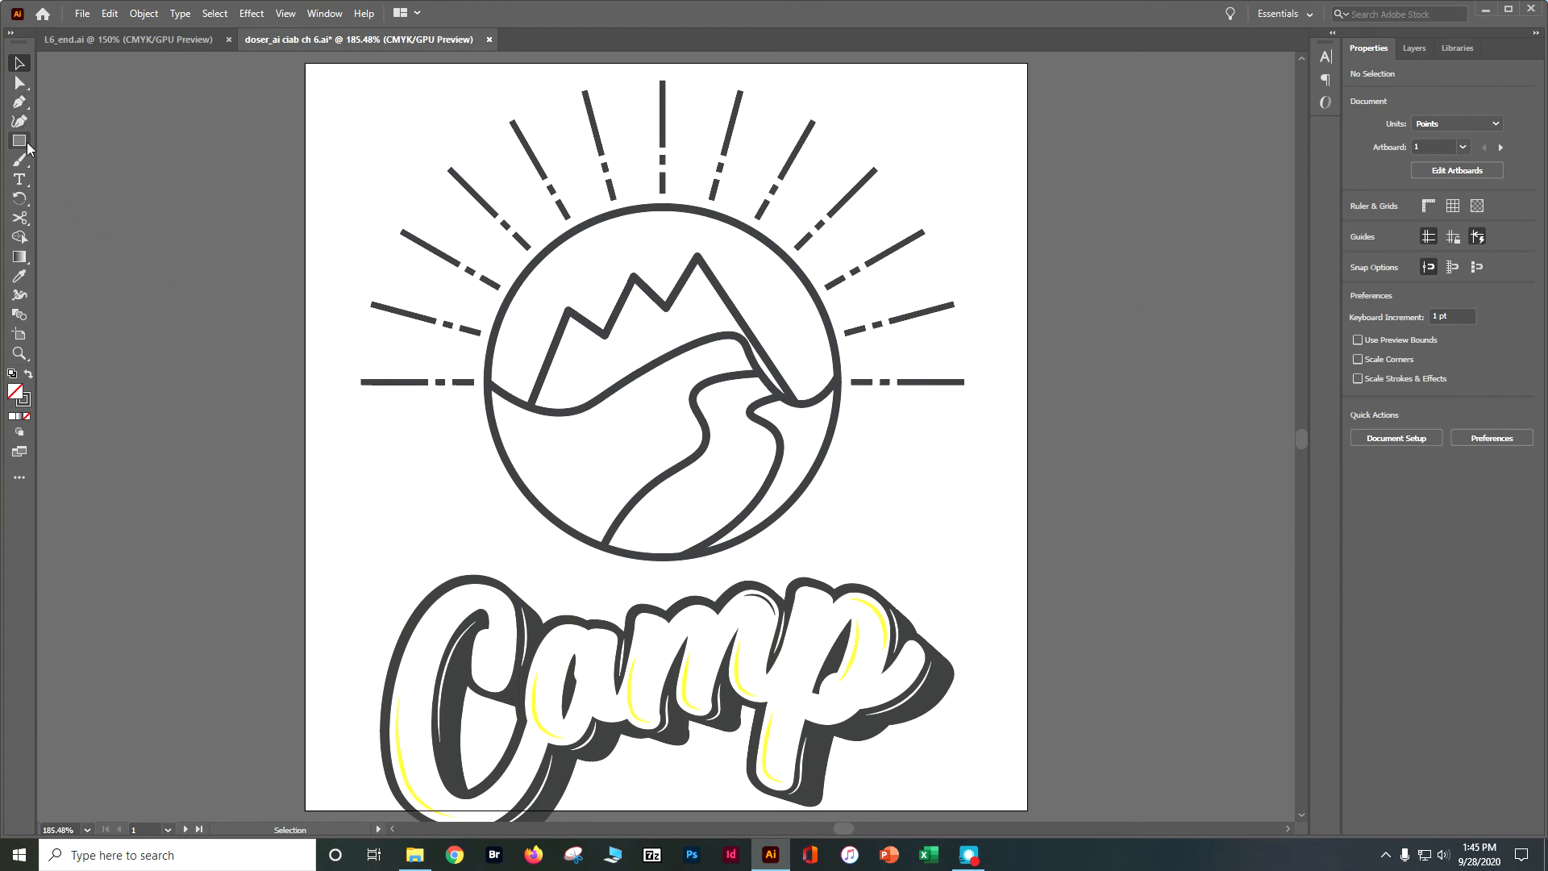
left_click(88, 14)
left_click(125, 31)
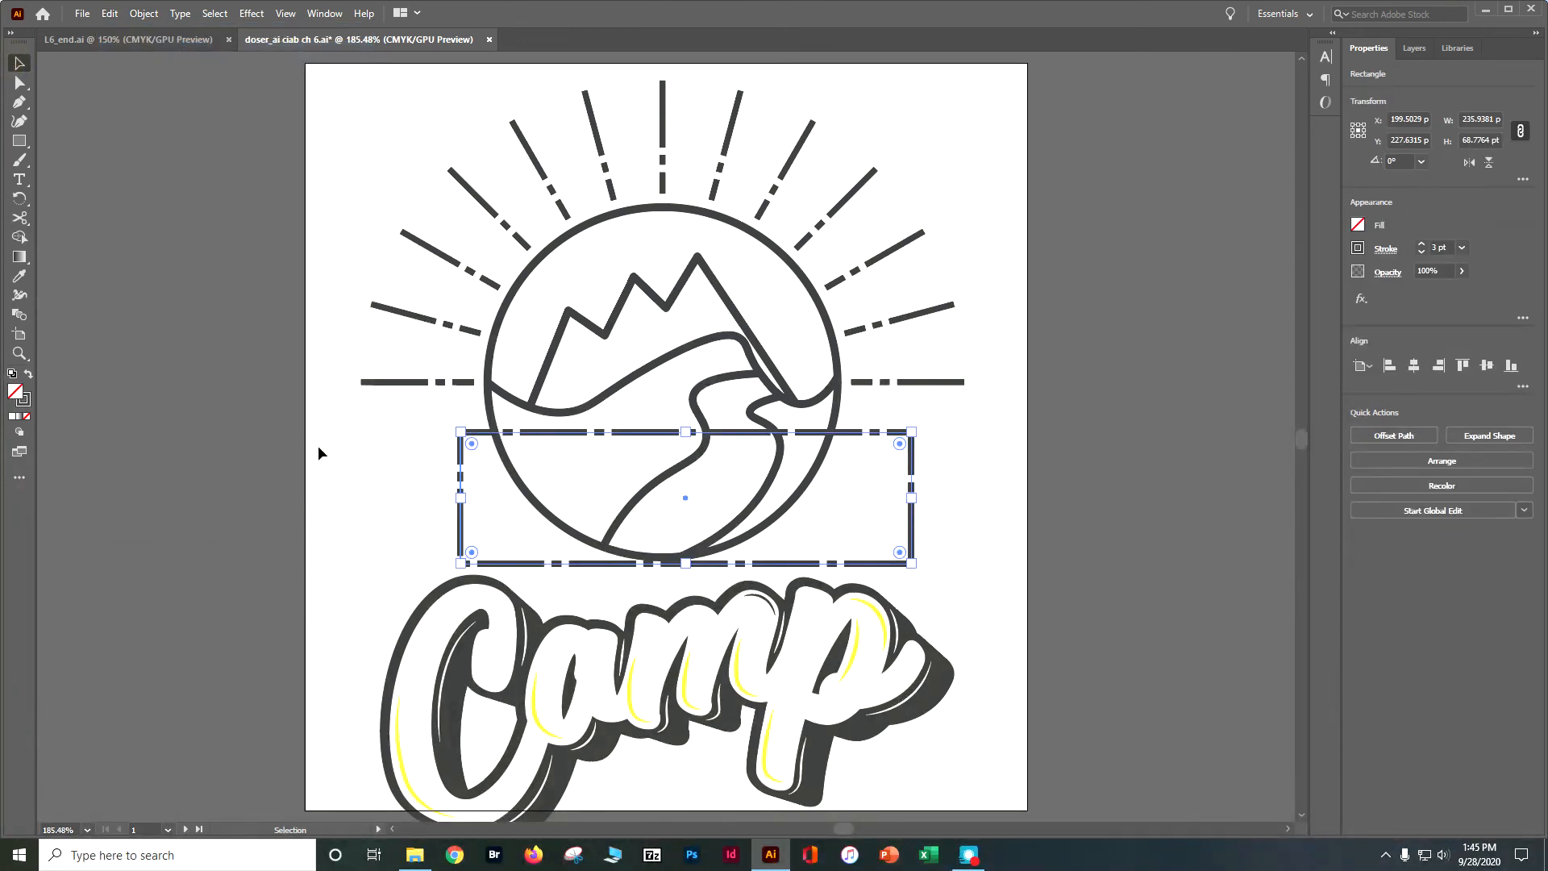
Select the circle and rectangle and remove the rectangle together with the circle's covered lower part using the Shape Builder tool.
left_click_drag(336, 442, 563, 491)
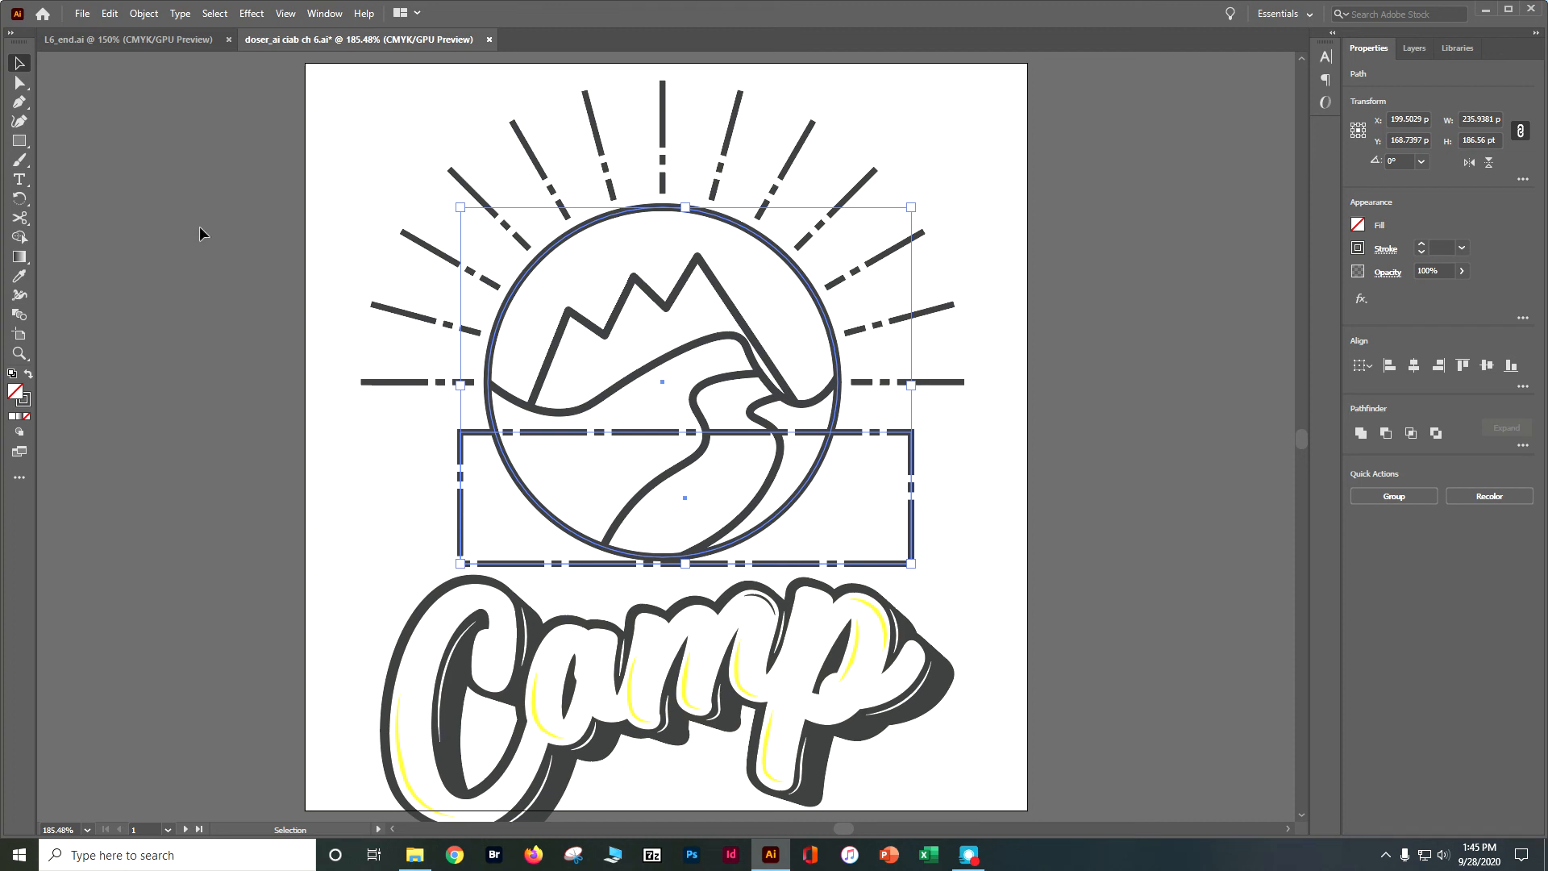
left_click(20, 239)
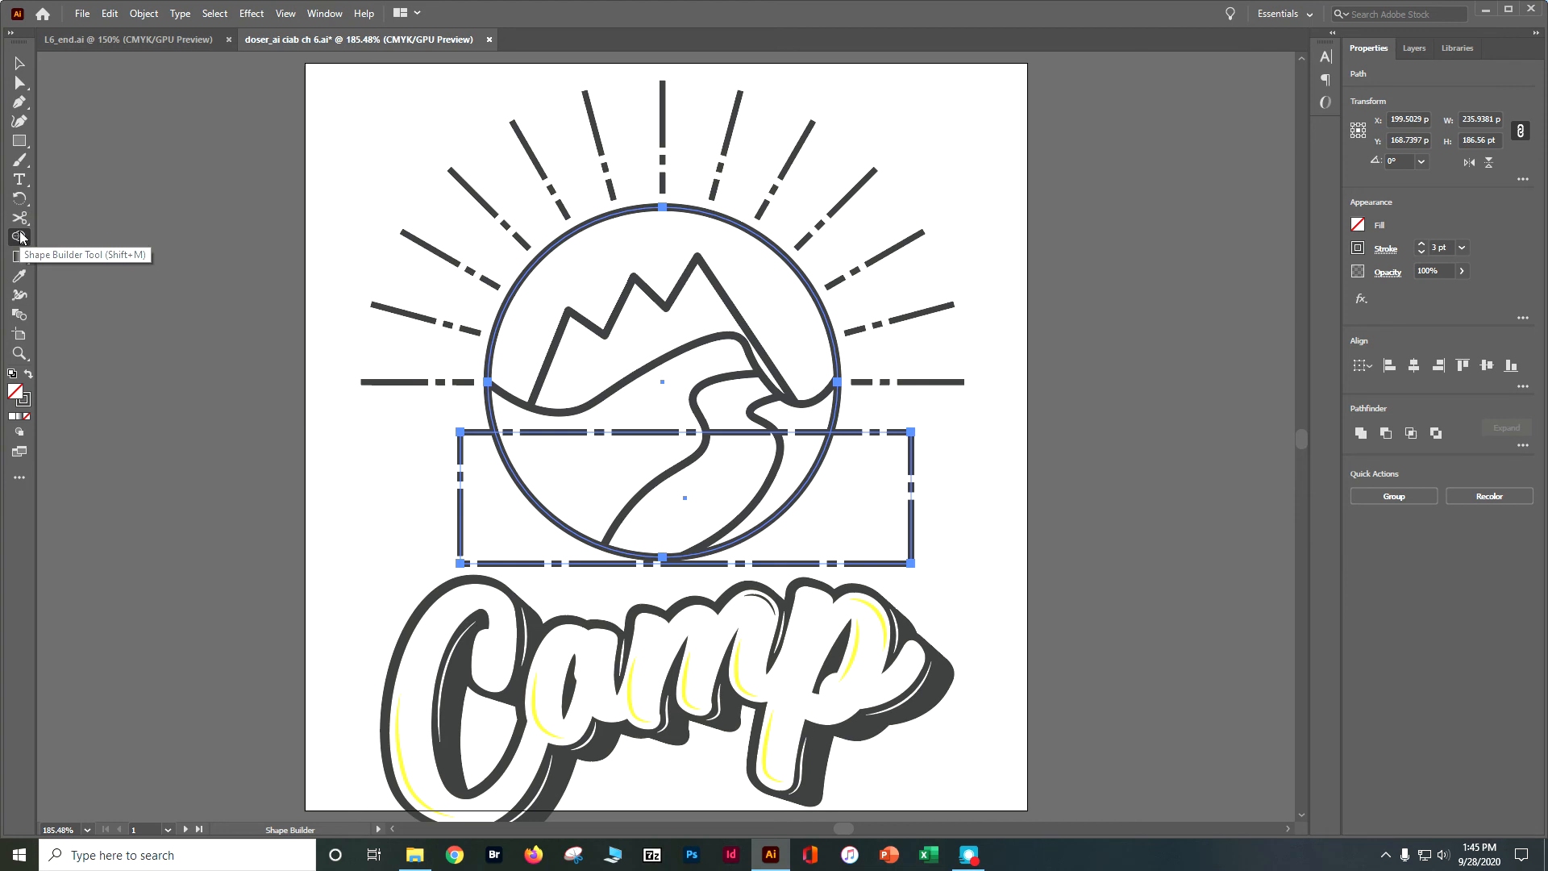
left_click(21, 236)
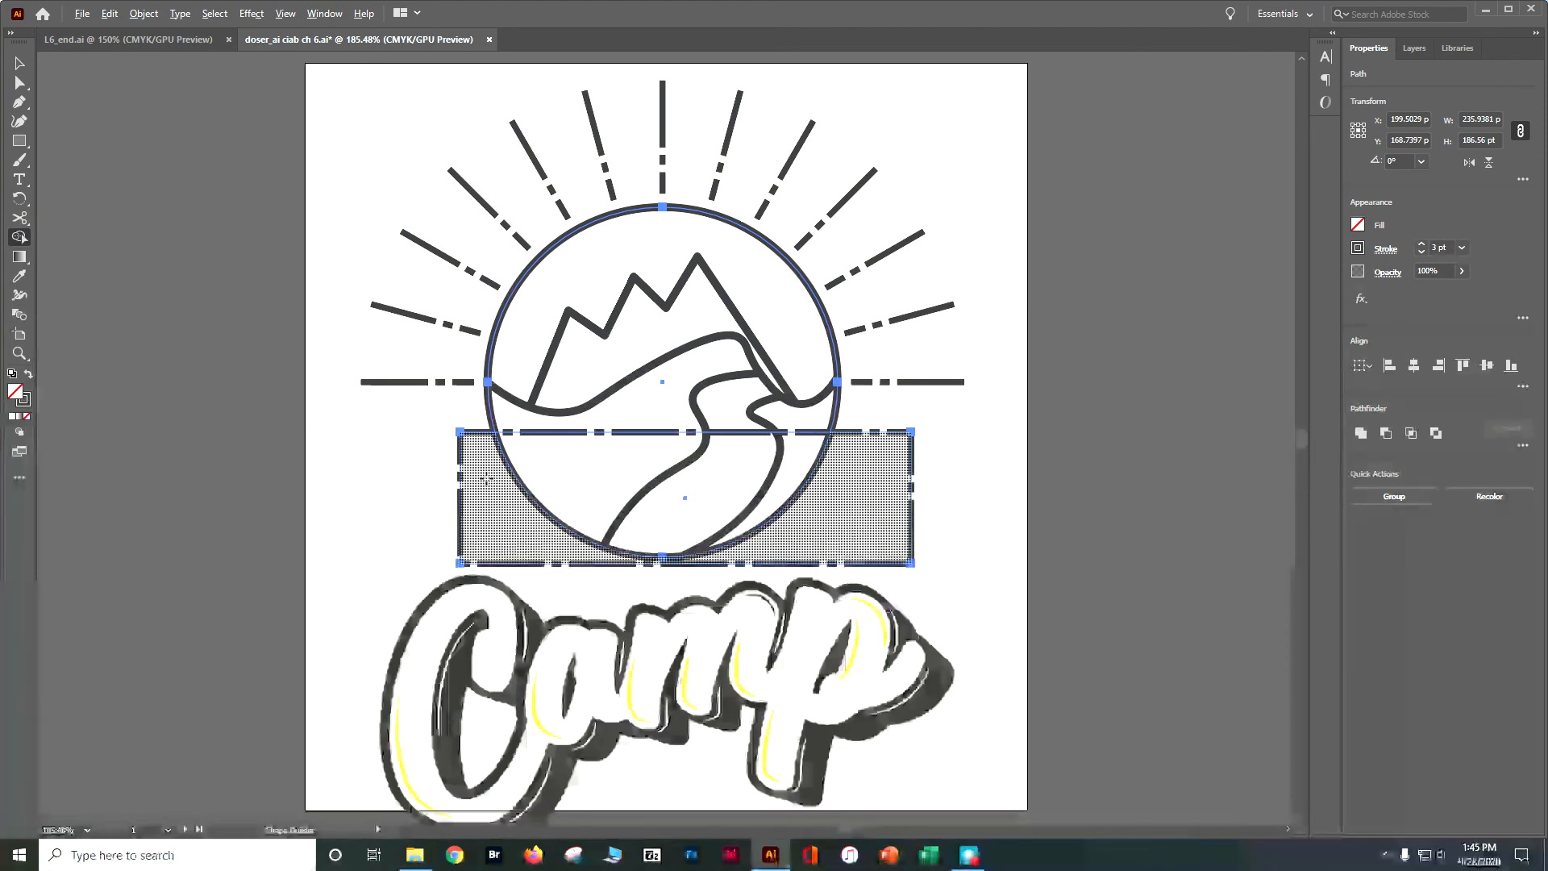
left_click_drag(481, 475, 829, 501)
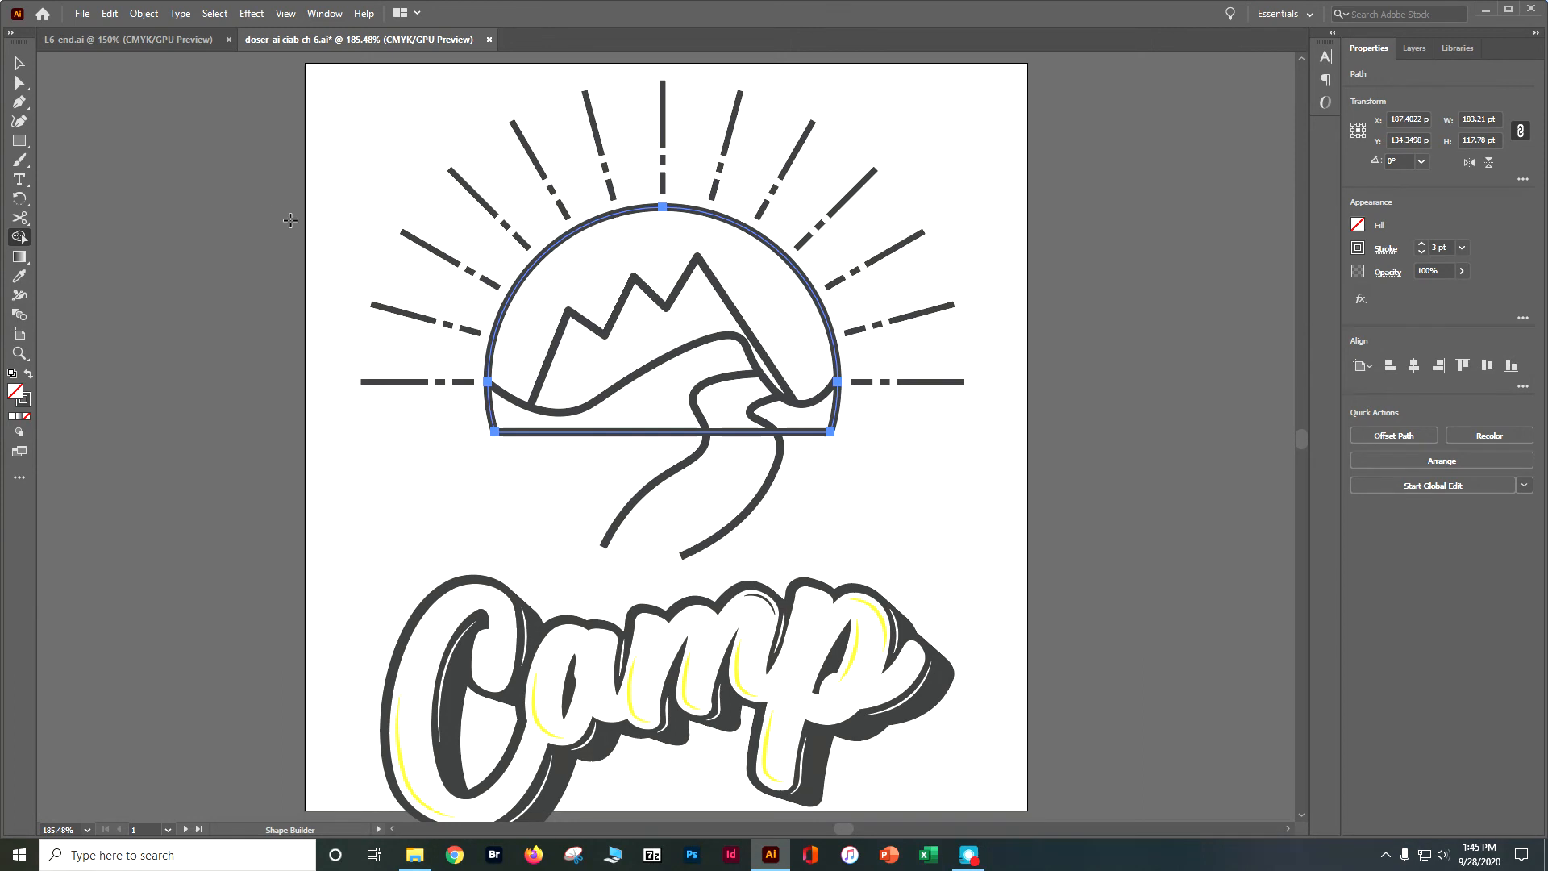
Flatten the river's left bank to about 33 pt high so its lower end meets the half circle's base line.
left_click(18, 64)
left_click(633, 500)
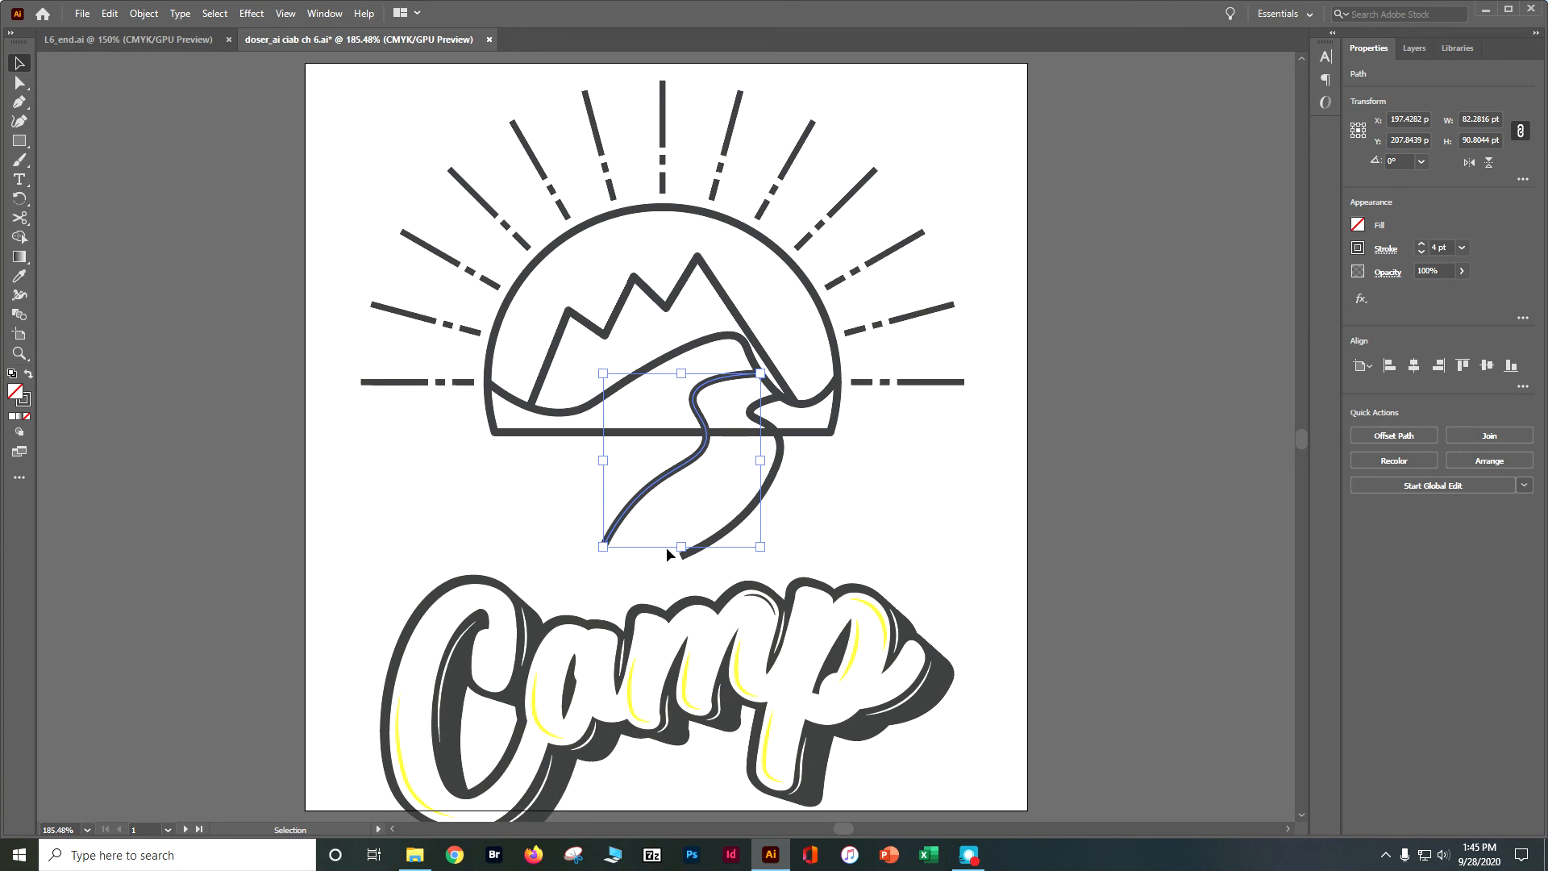
left_click_drag(684, 546, 700, 448)
left_click_drag(693, 443, 693, 436)
Flatten the river's right bank to about 30 pt high and move it up so its end meets the base line.
left_click(758, 507)
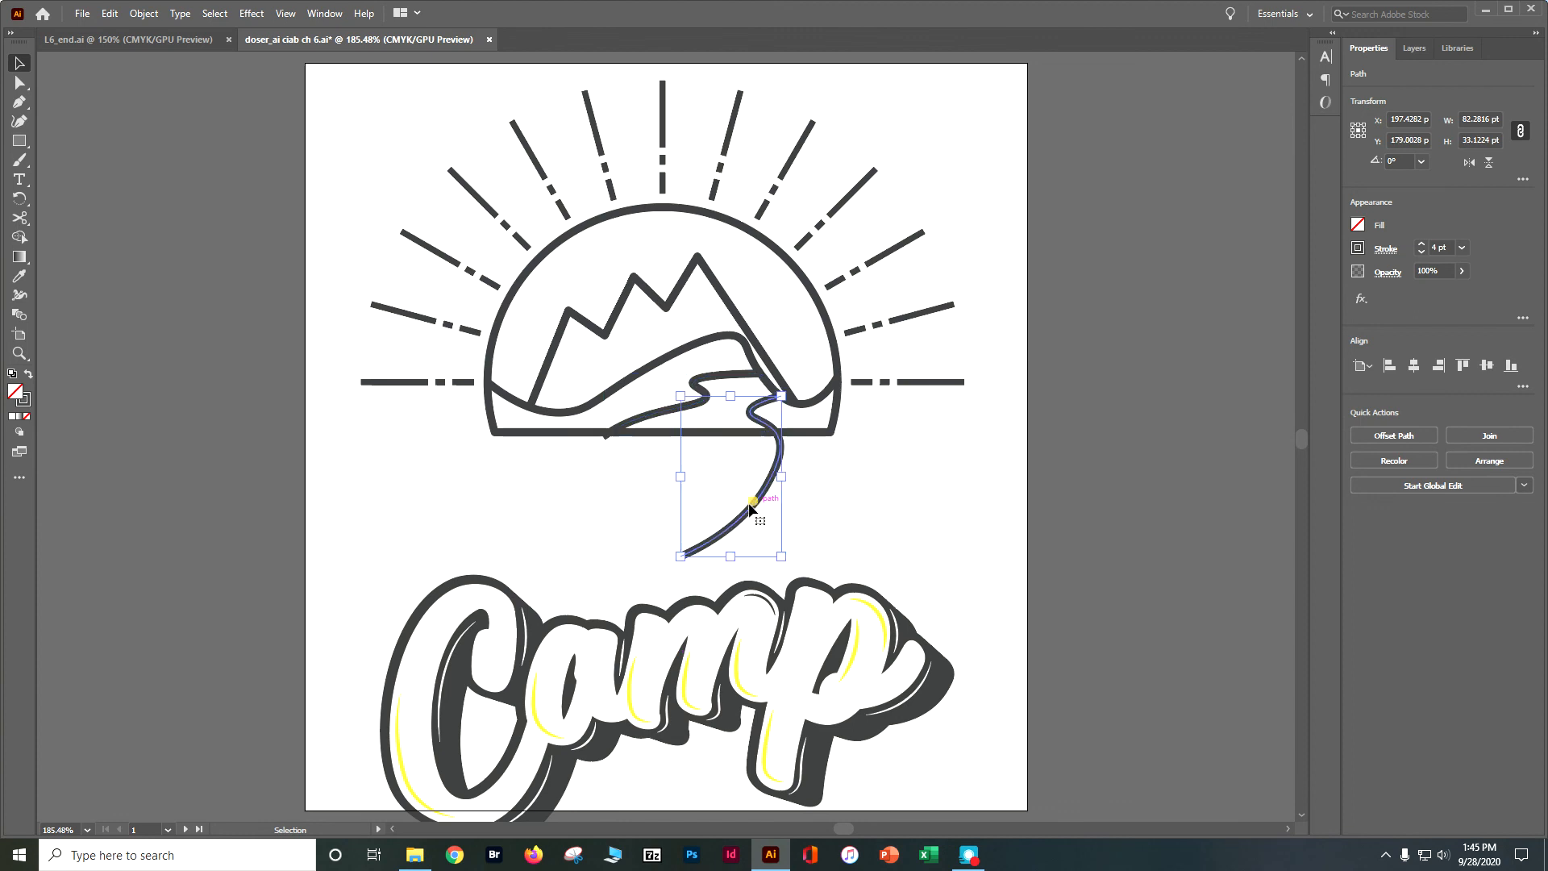
left_click_drag(731, 556, 718, 454)
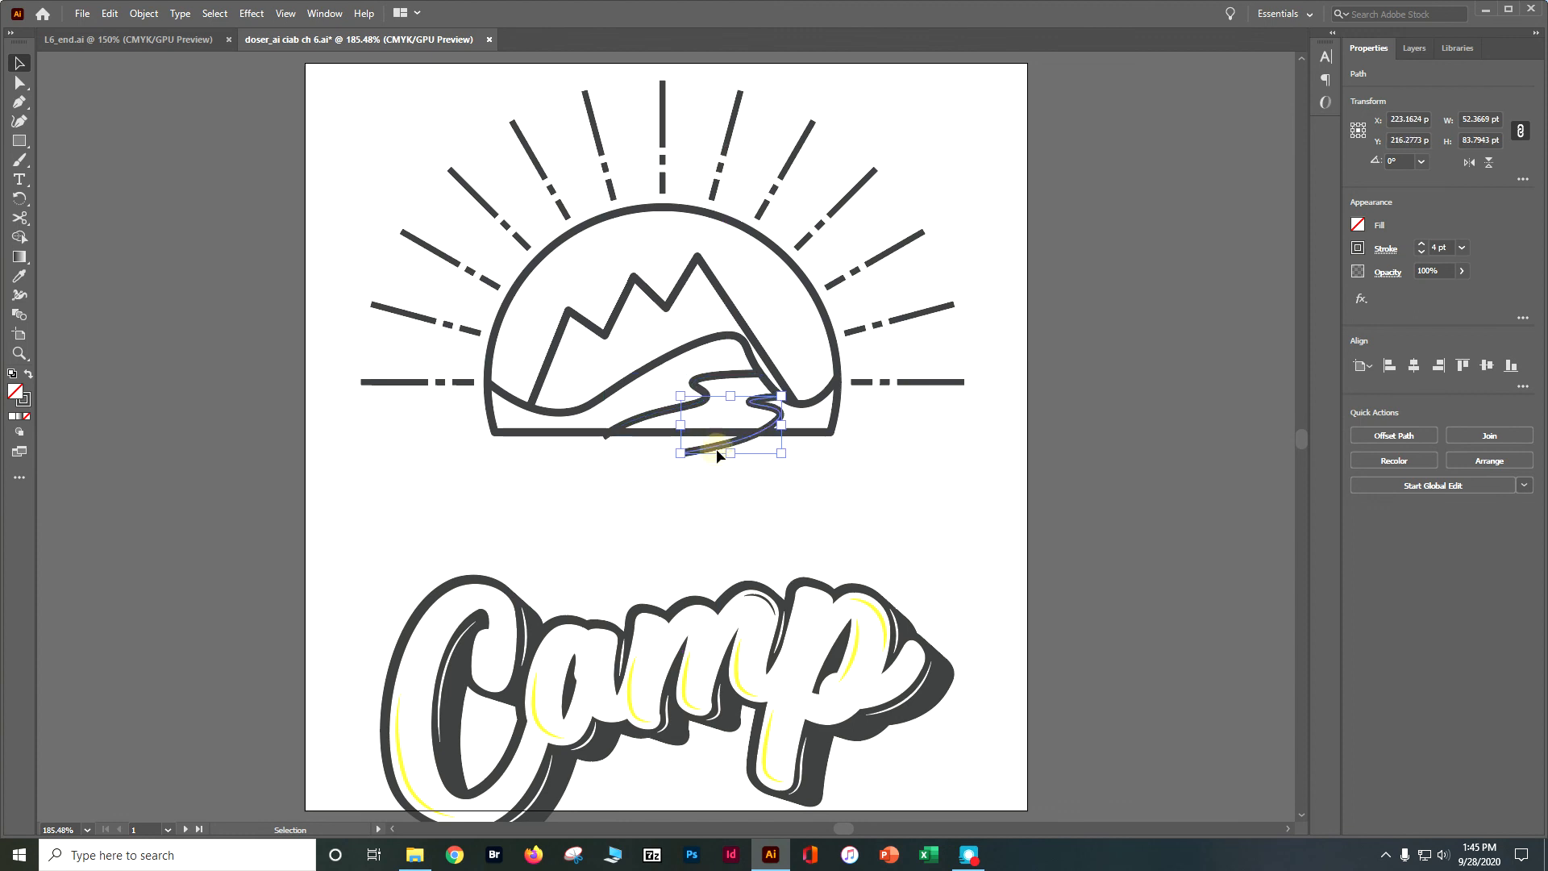
left_click(676, 311)
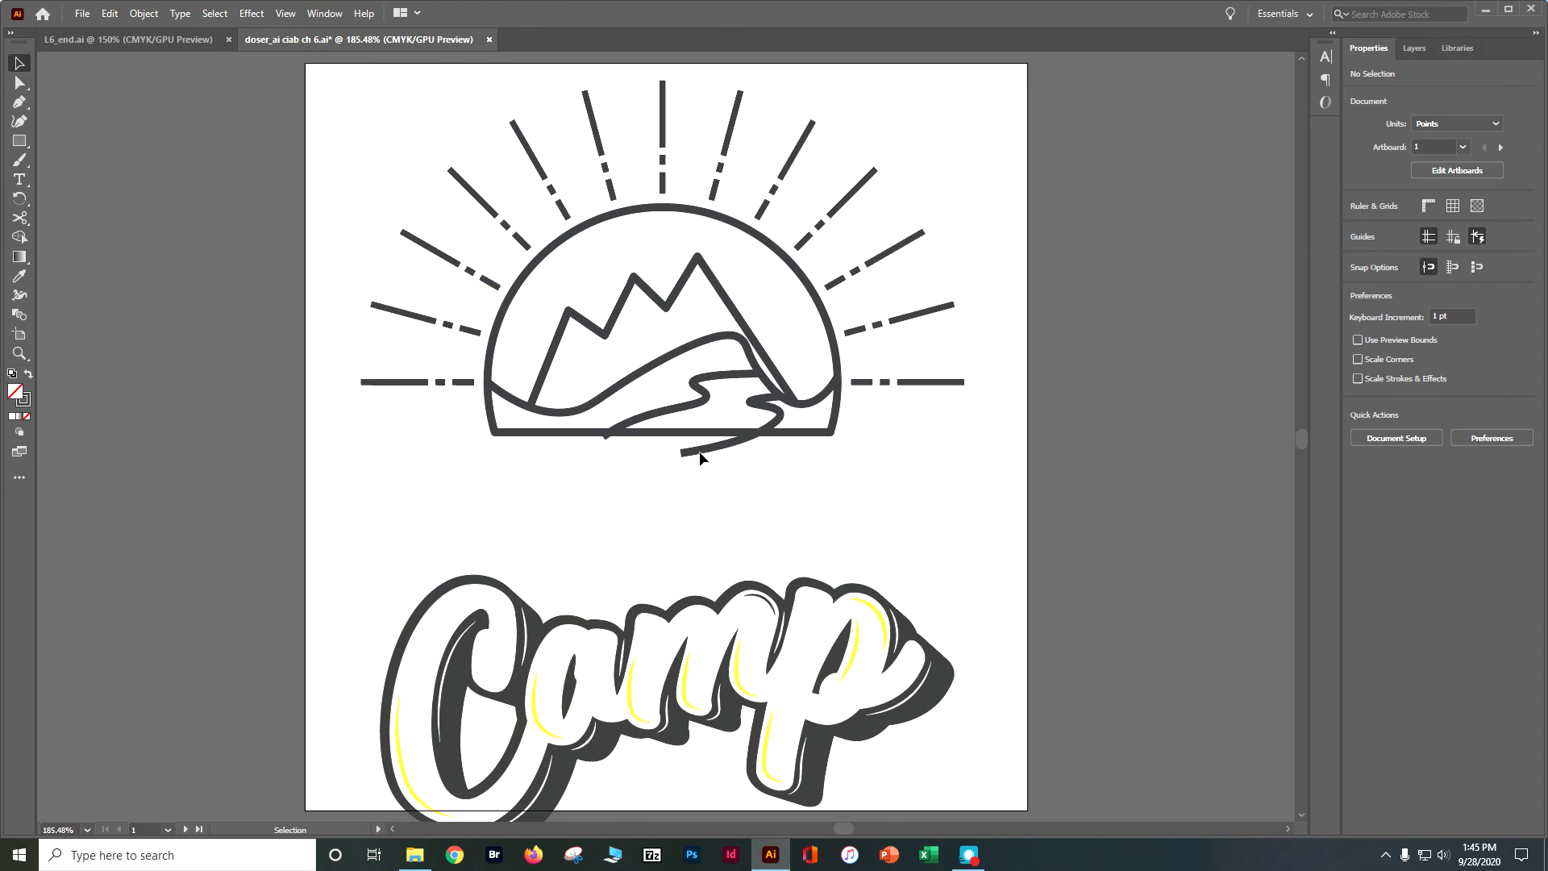
left_click_drag(700, 451, 688, 432)
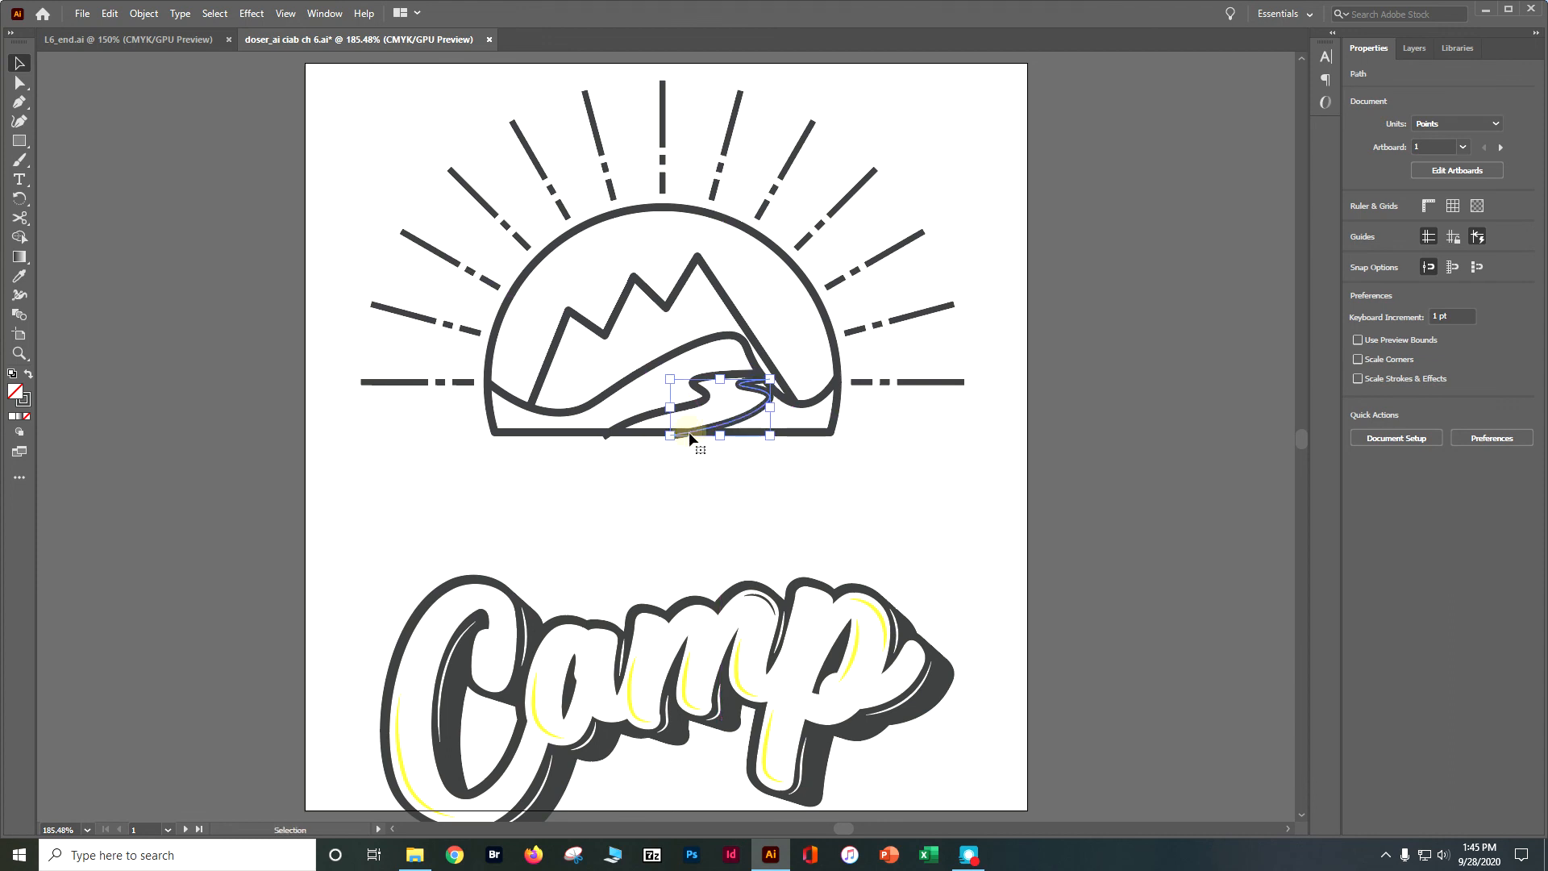
left_click(1116, 594)
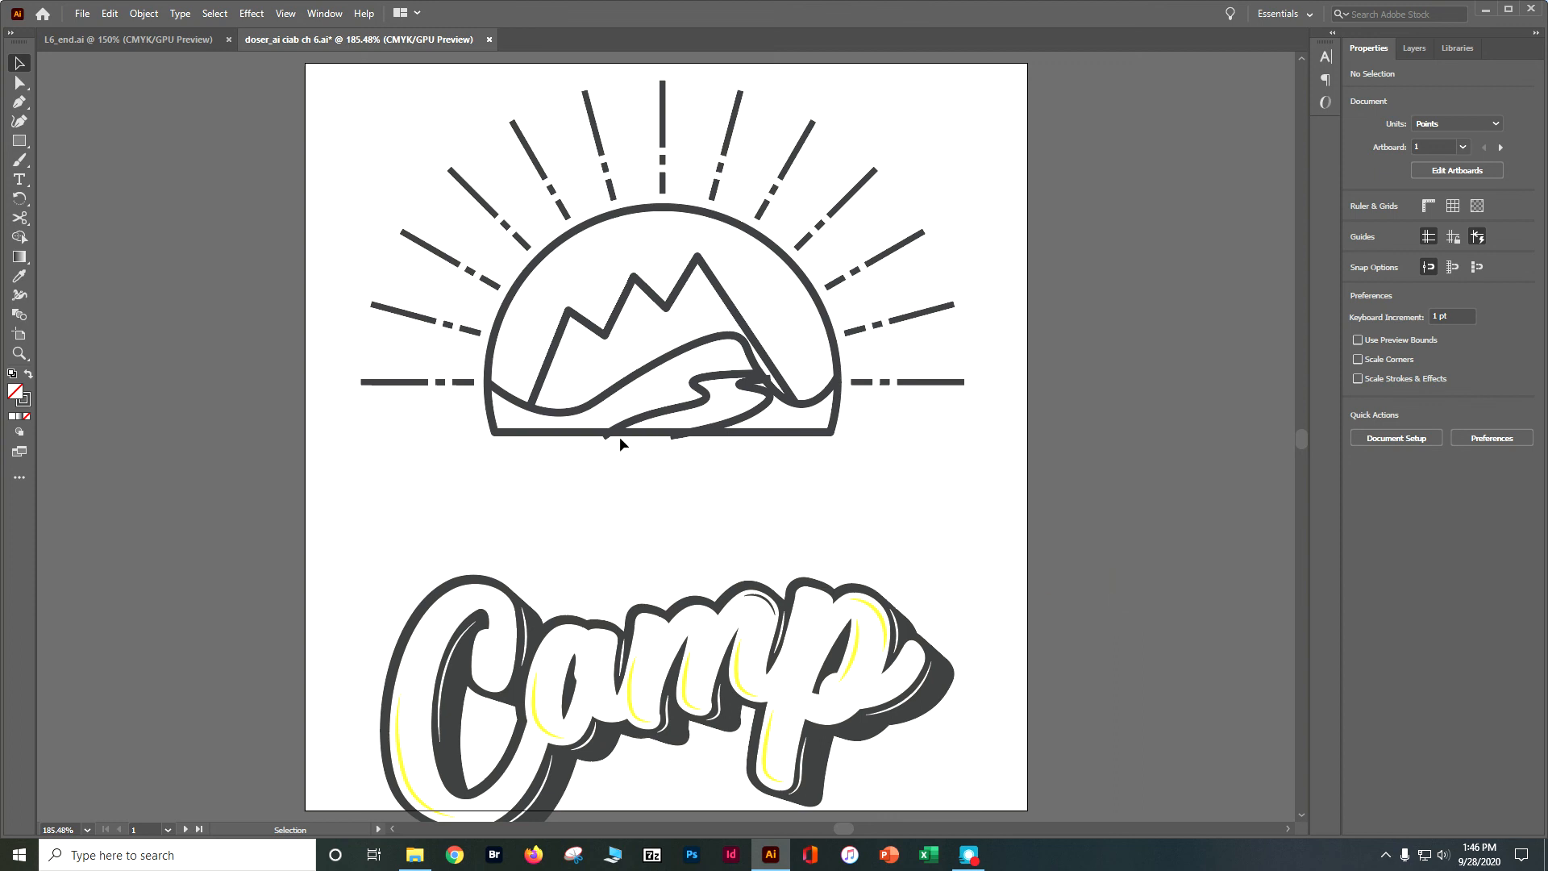
Nudge the cut circle down 2 pt so its base line covers the ends of both river banks.
left_click(736, 435)
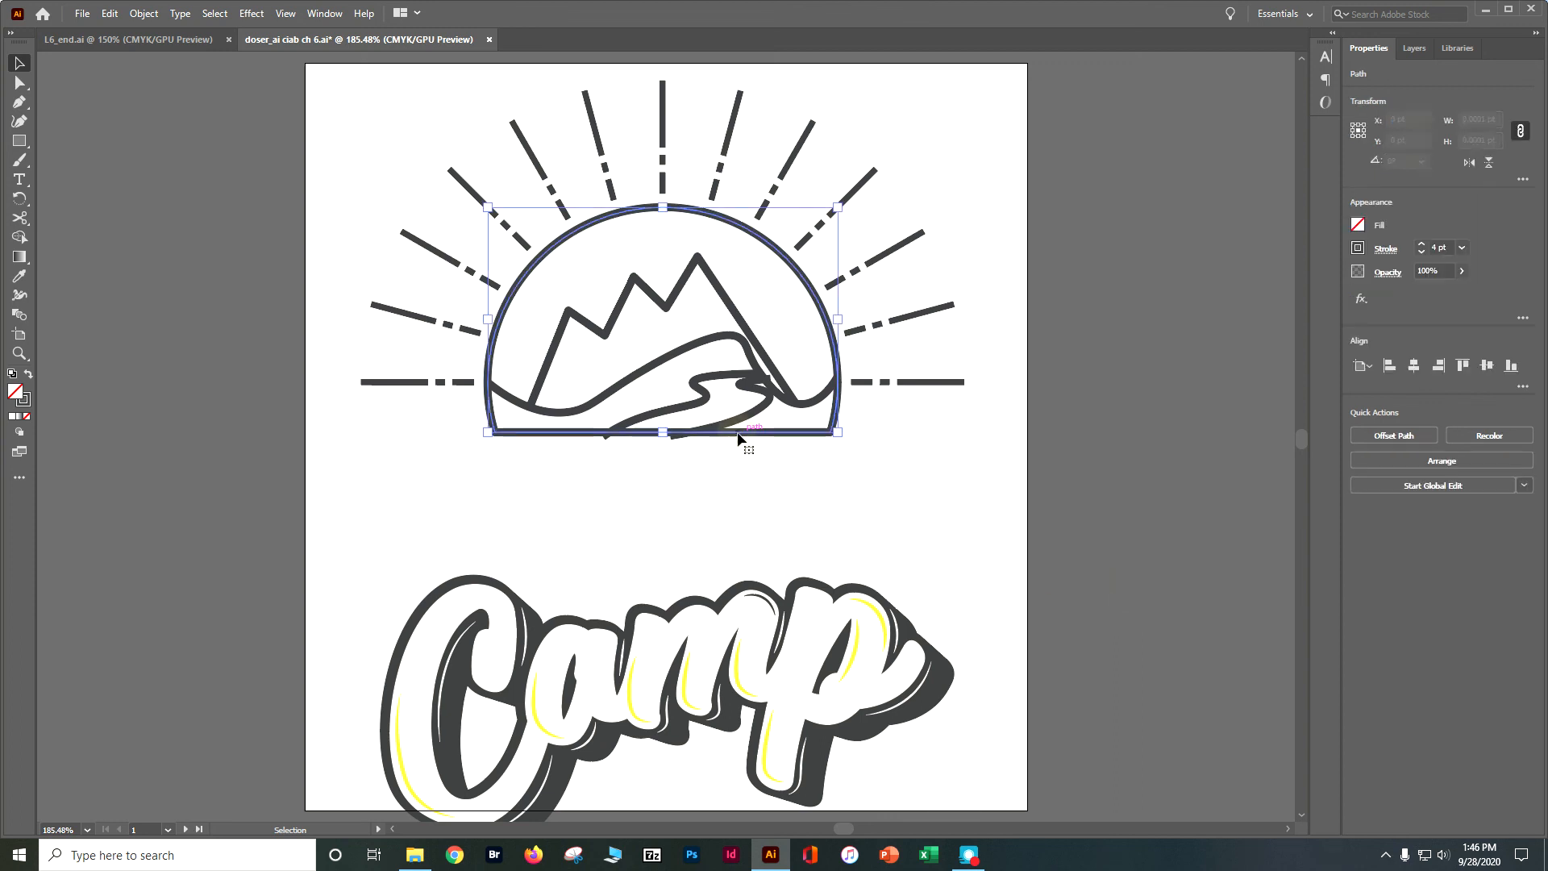
key("Down")
key("Down")
key("Down")
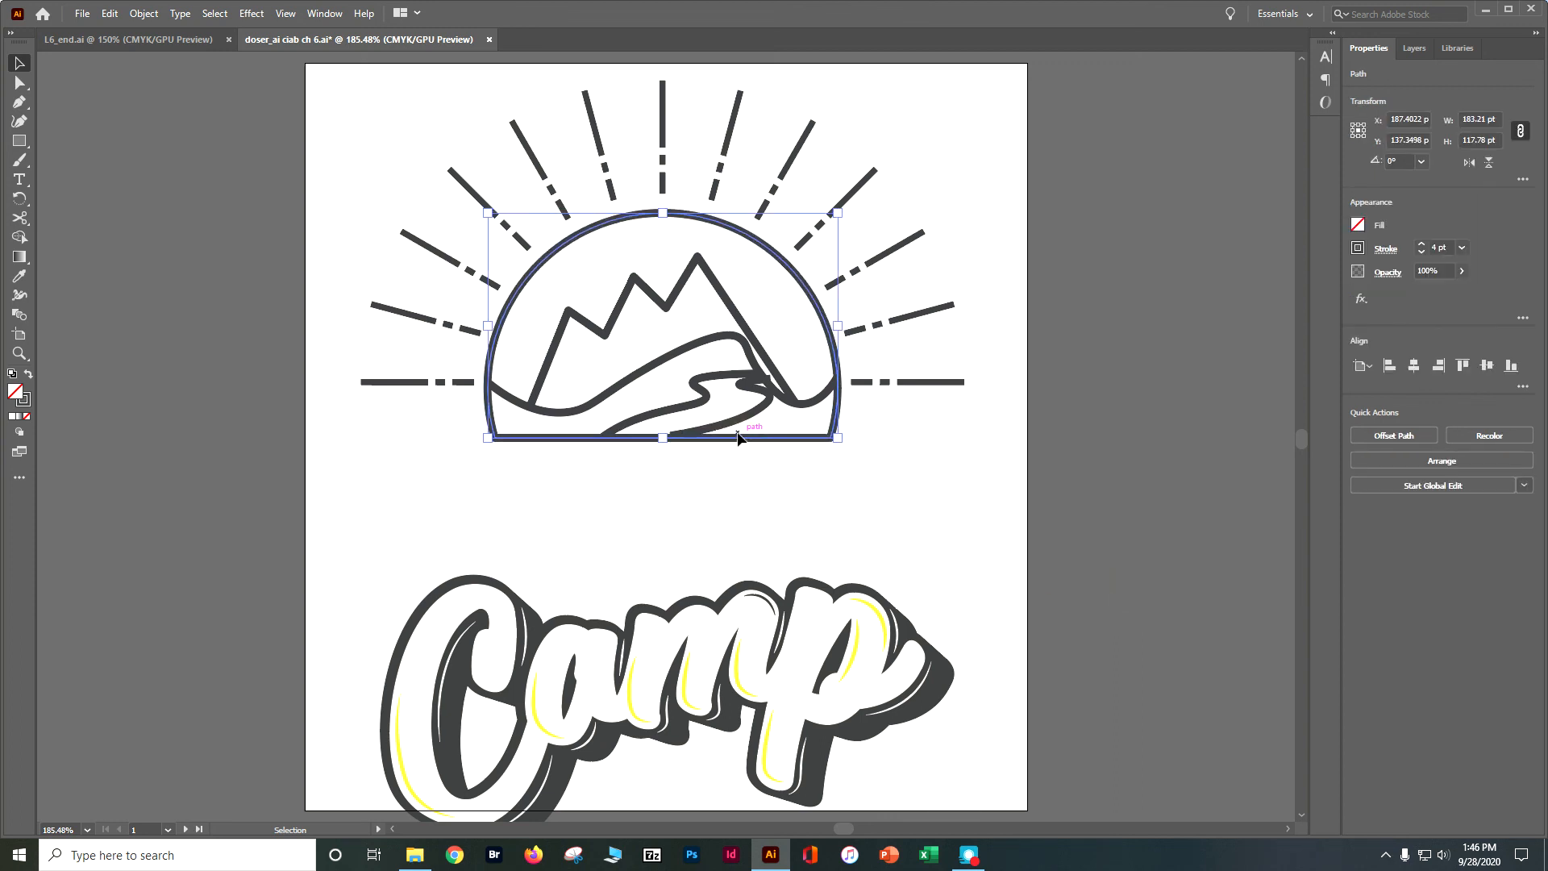
key("Up")
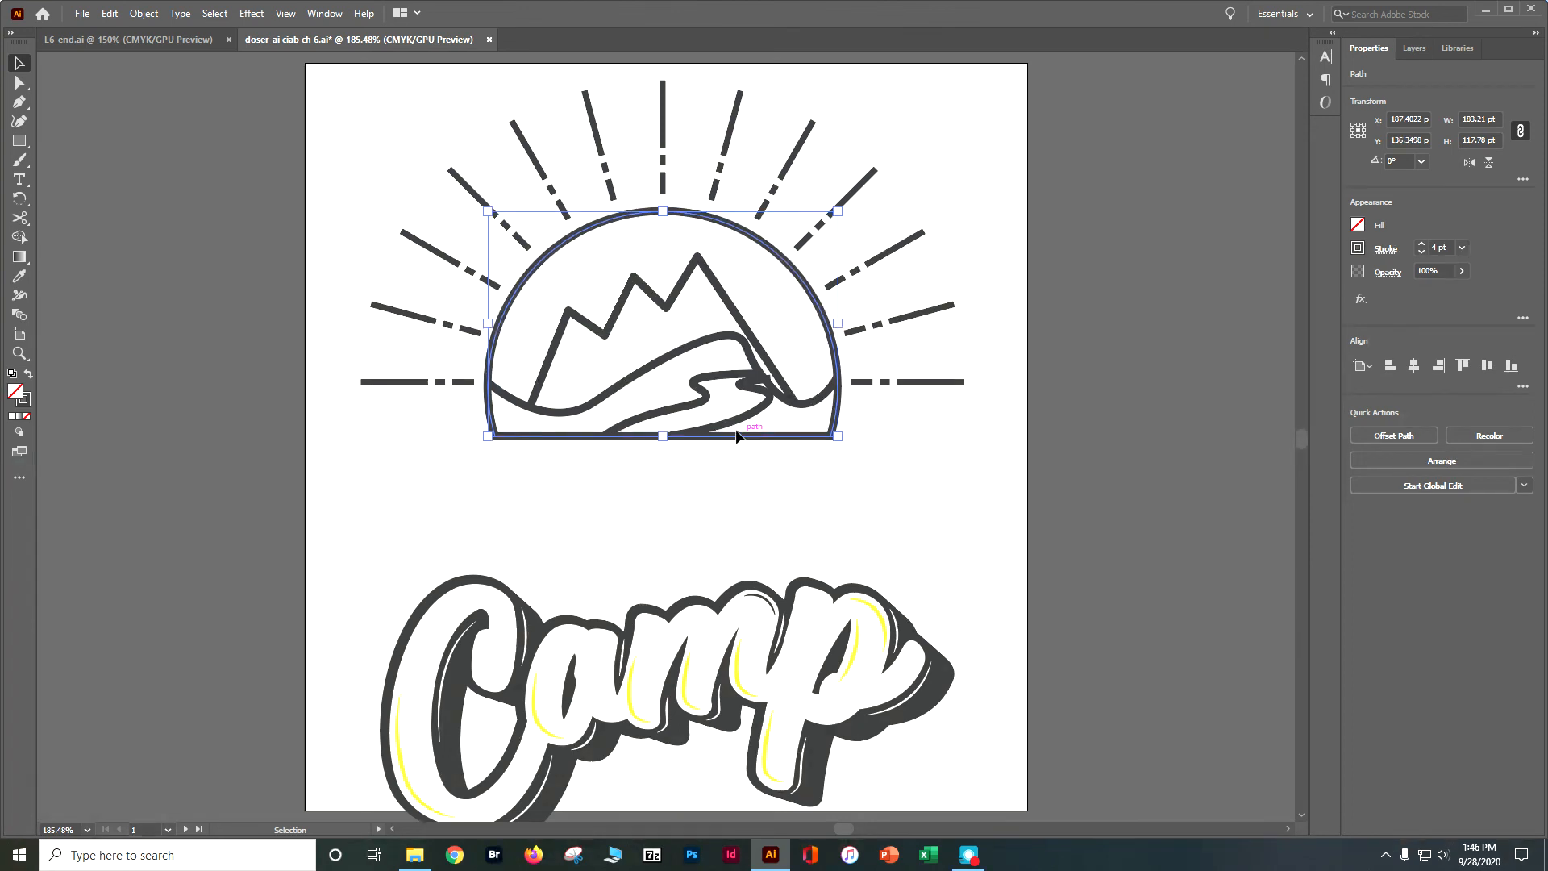
Select the river's right bank and activate the Curvature tool for reshaping it.
left_click(749, 397)
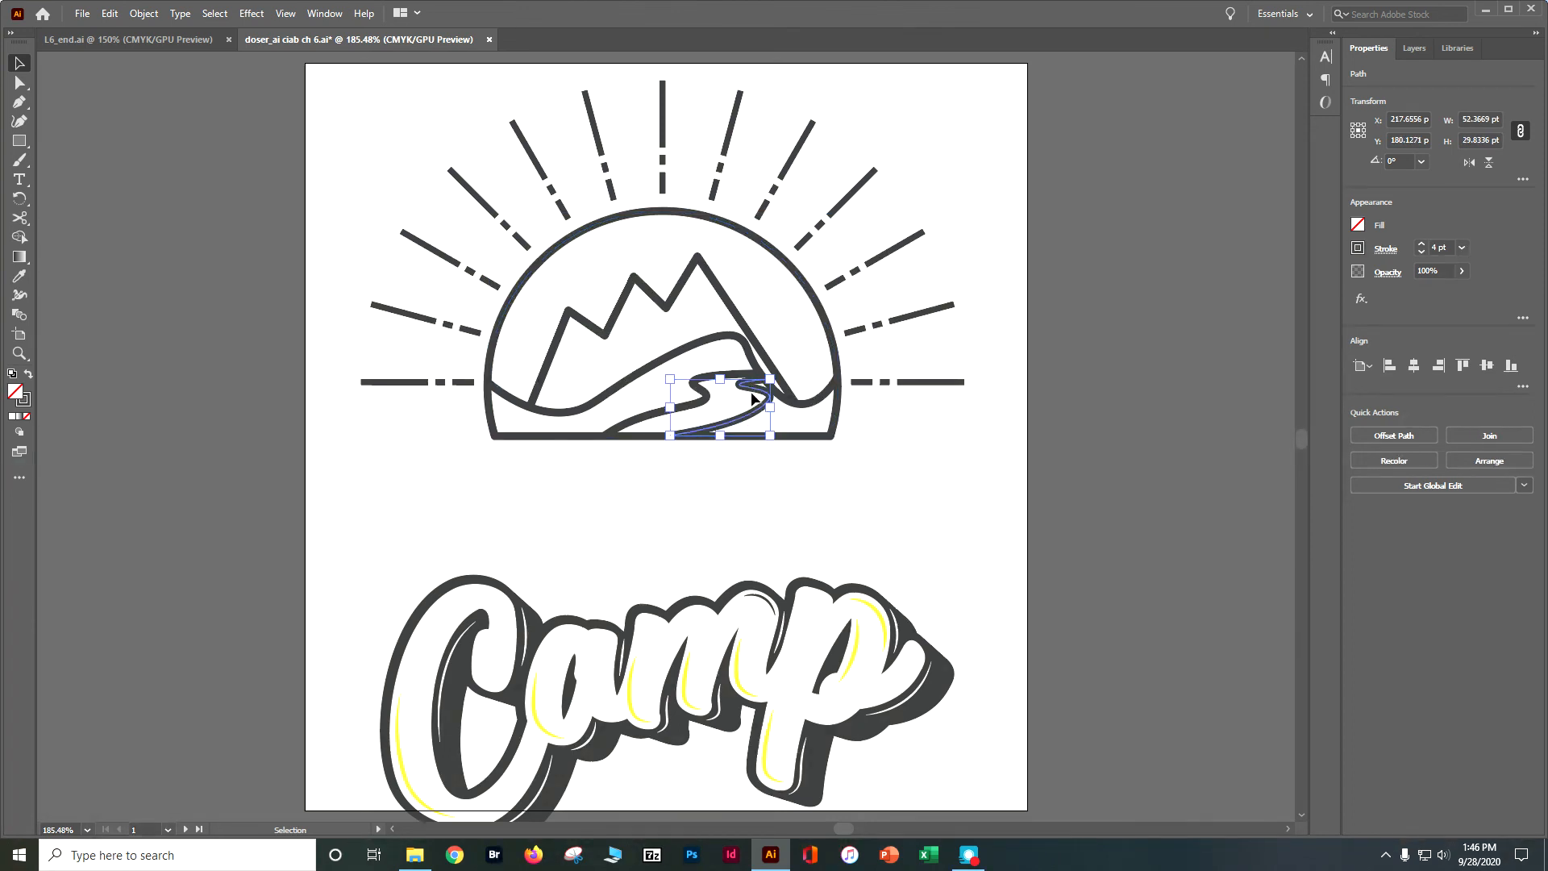
scroll(750, 397, "up", 3)
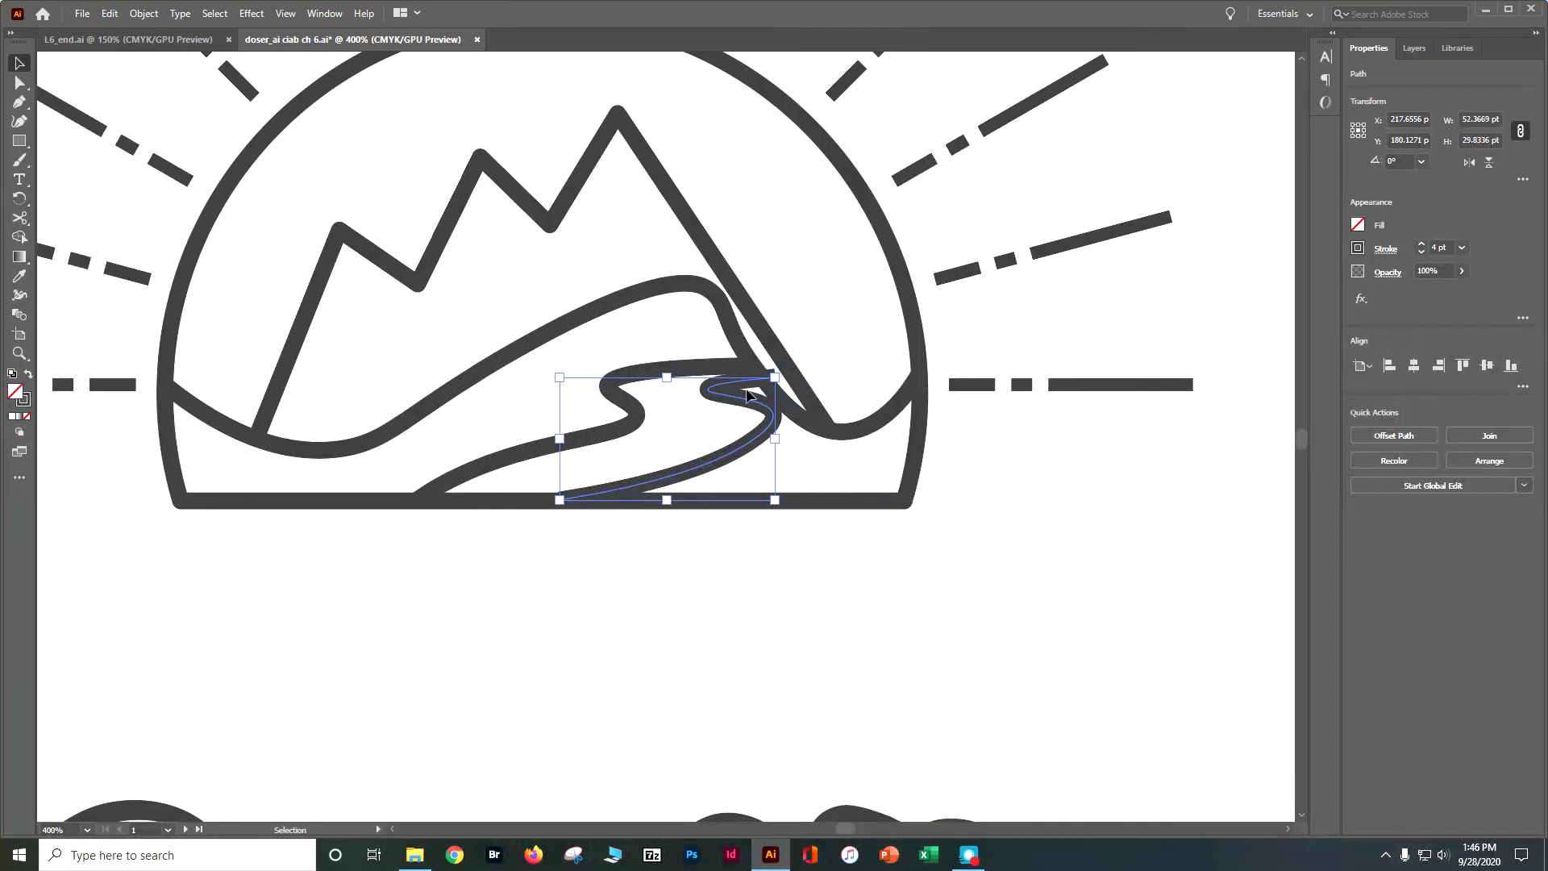
left_click(19, 121)
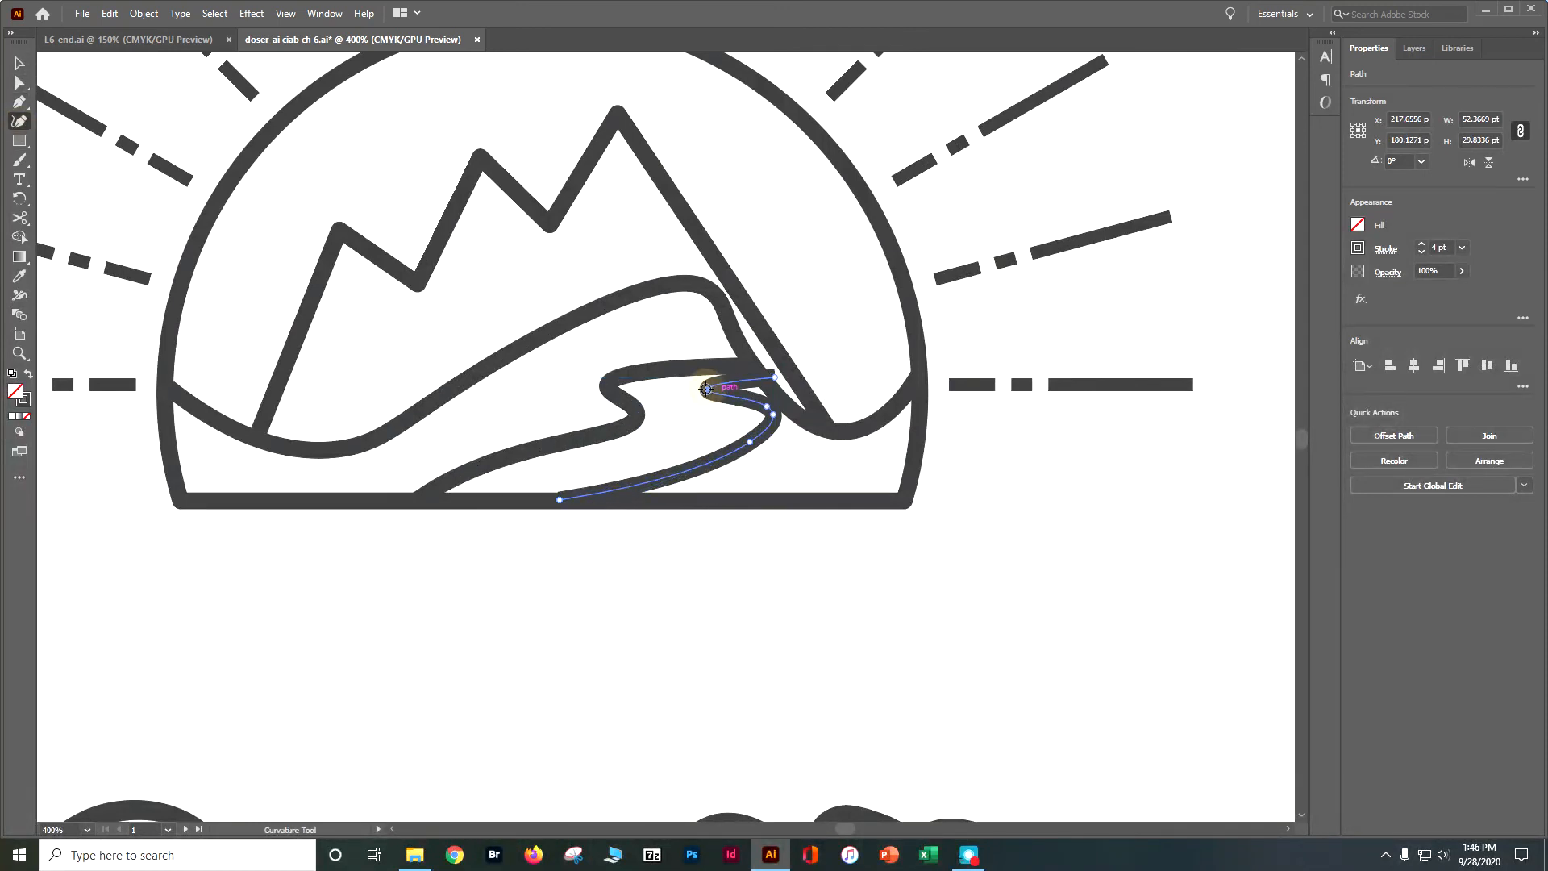
left_click(686, 434)
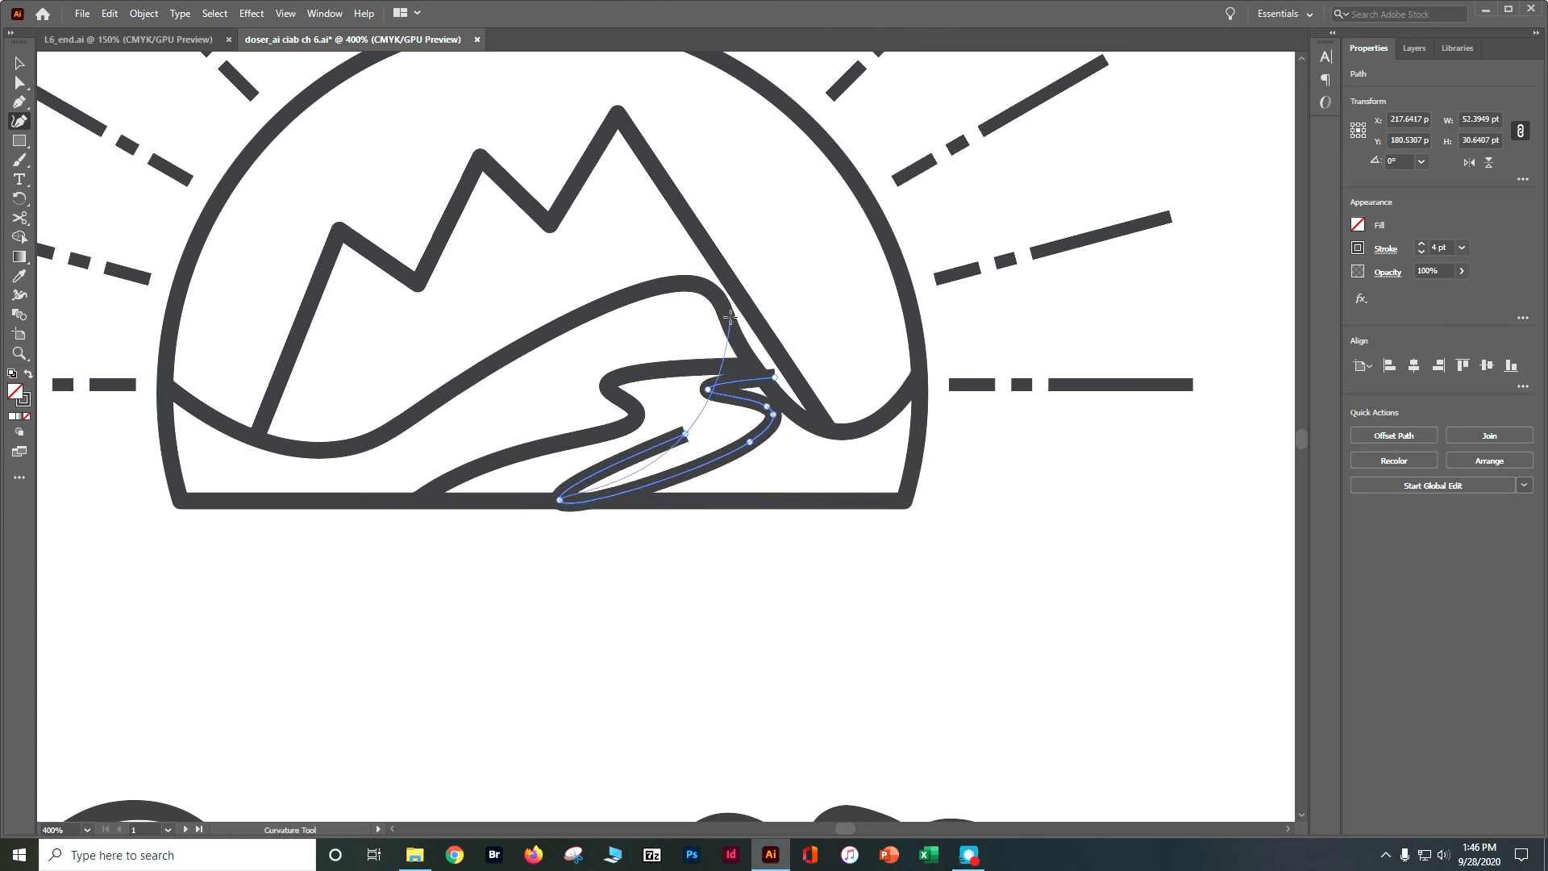
key("Escape")
key("ctrl+z")
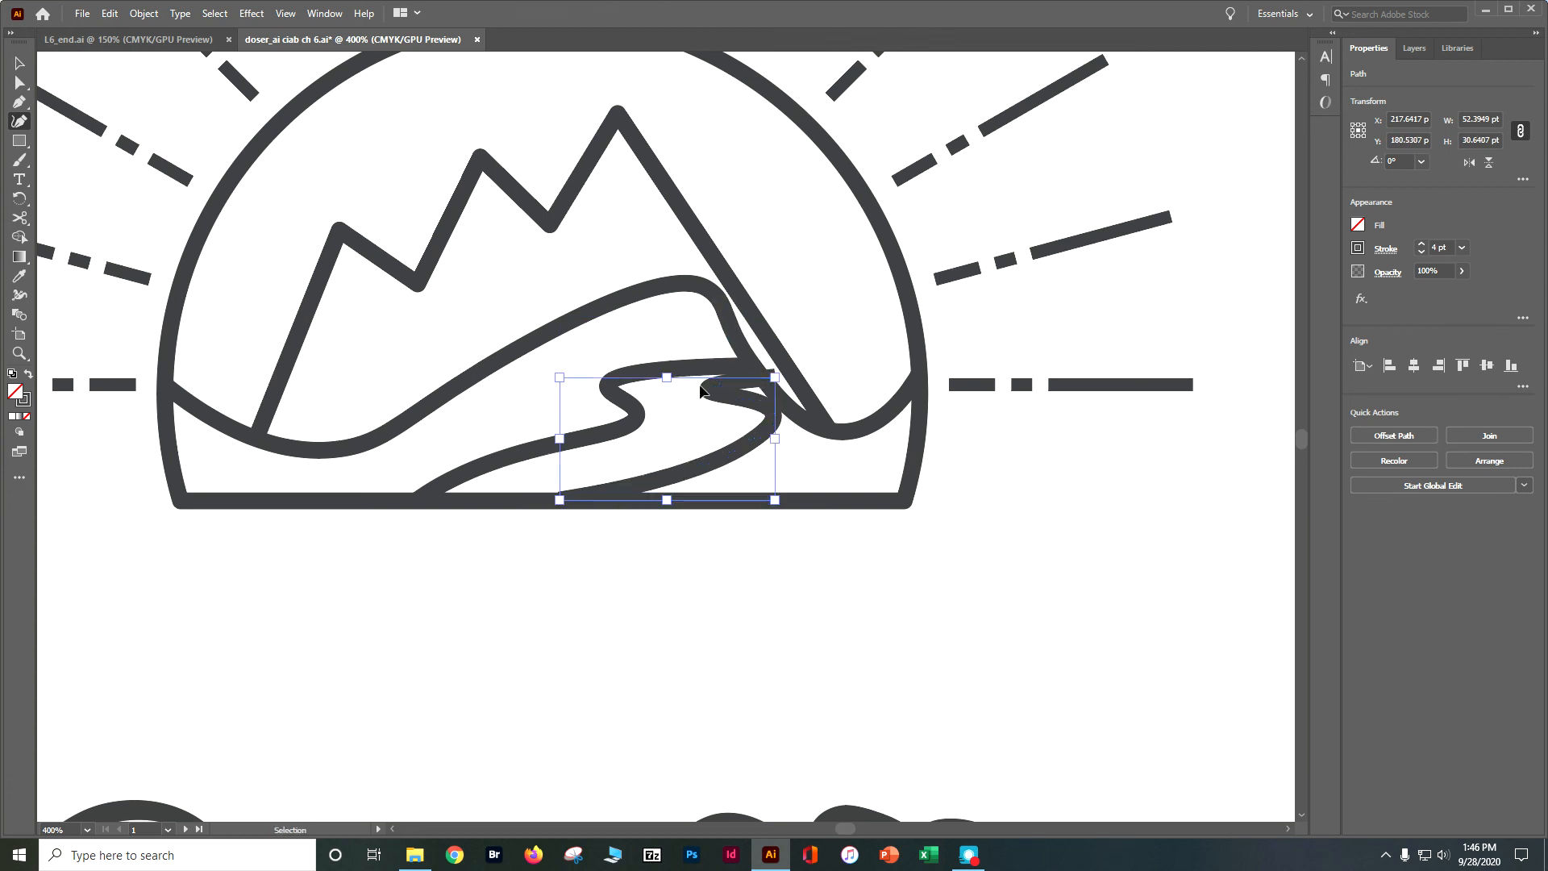
Move the right bank's inner bend point down and outward, away from the left bank's upper stretch.
left_click(707, 392)
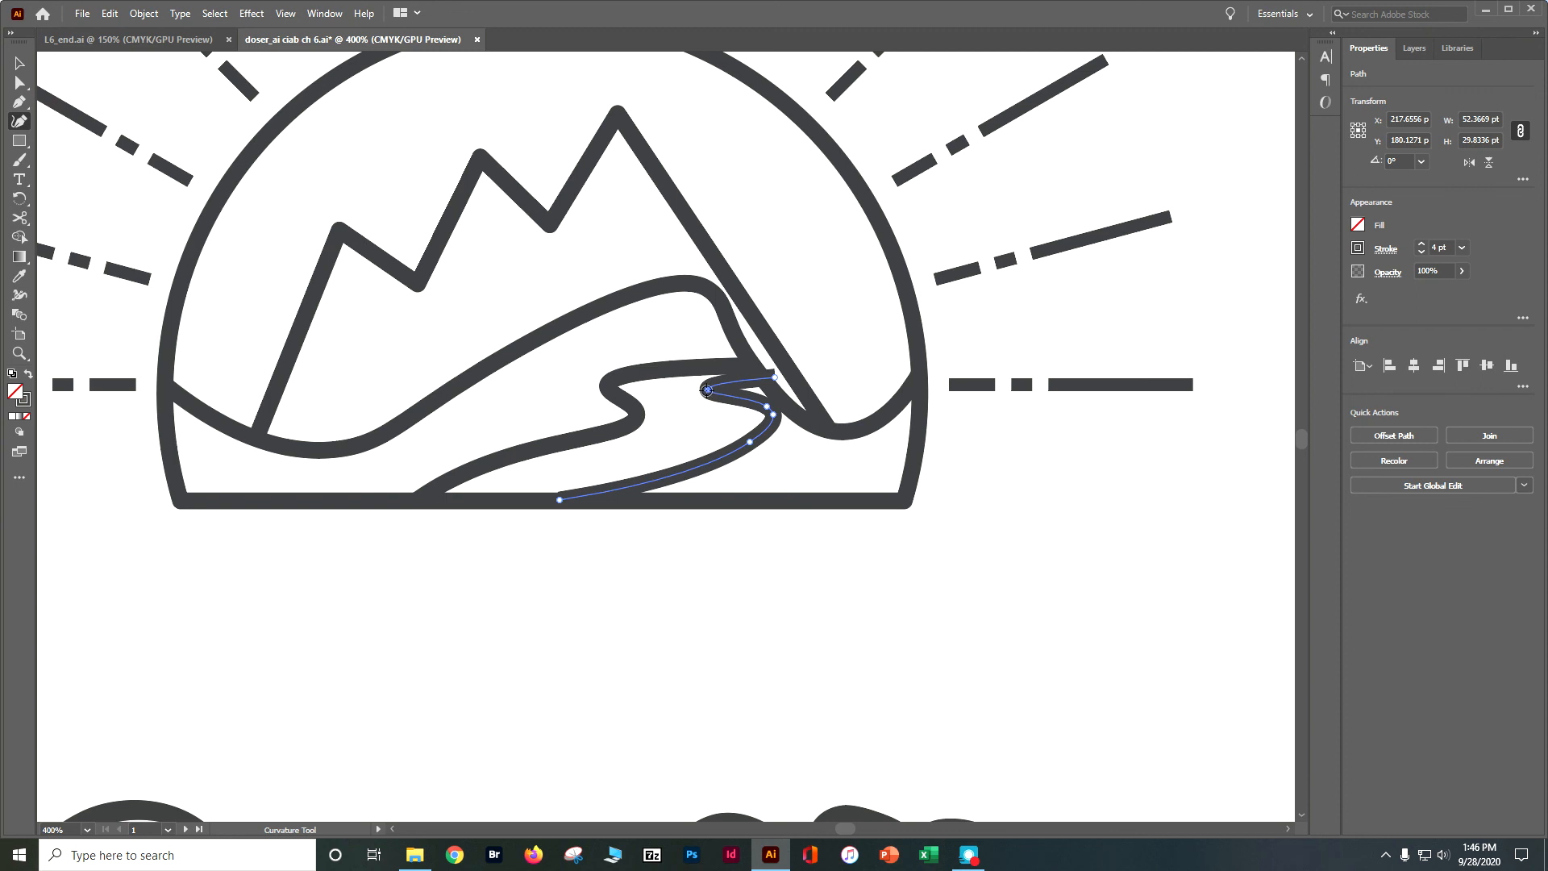
left_click_drag(707, 392, 687, 408)
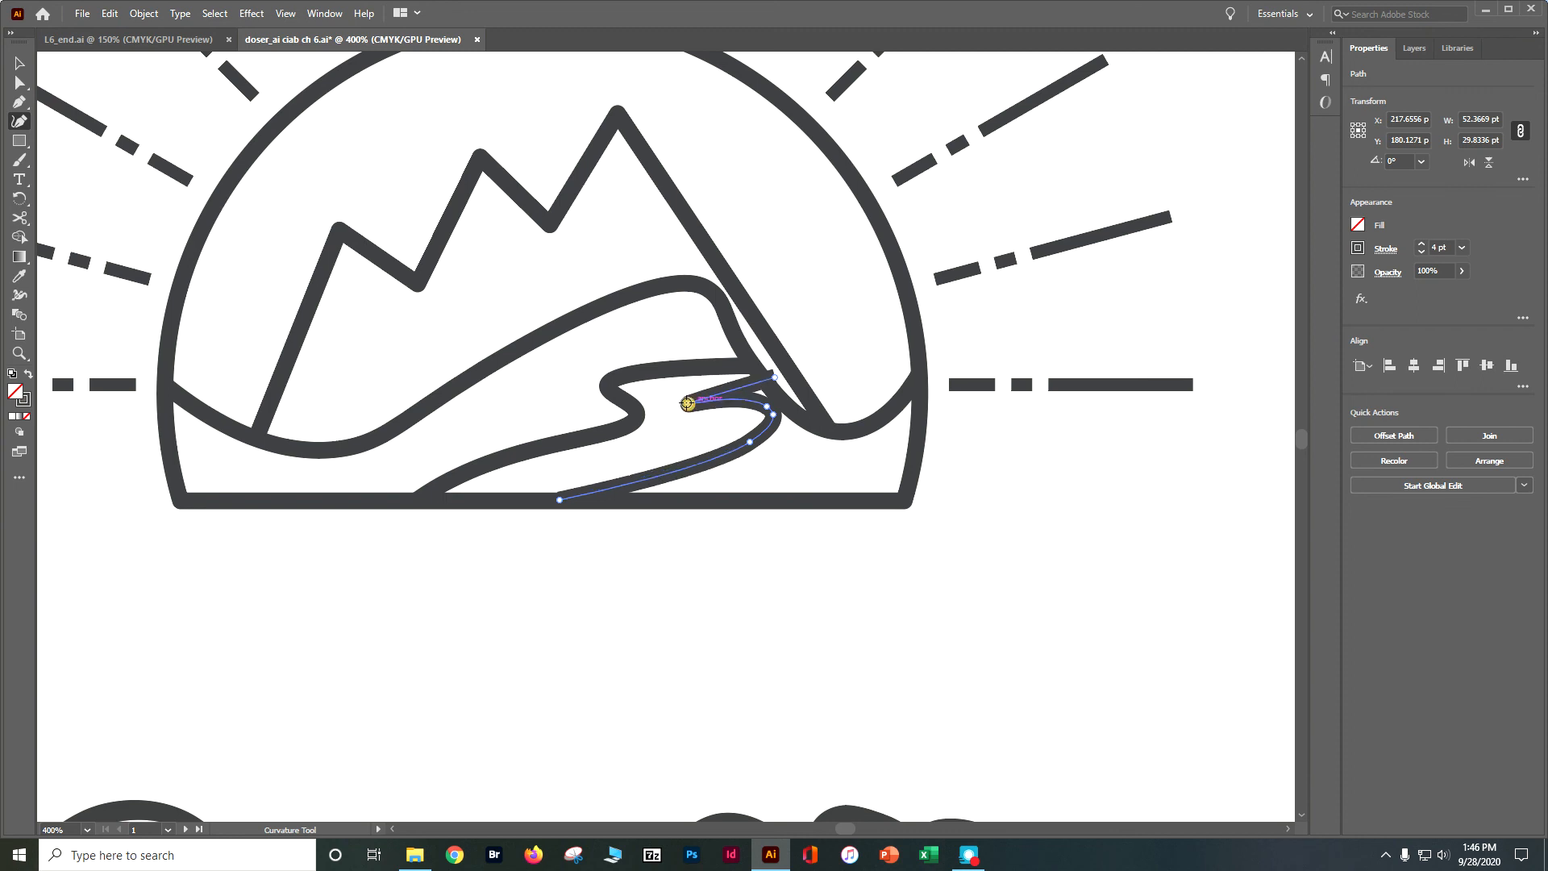
left_click(775, 378)
left_click_drag(774, 378, 762, 383)
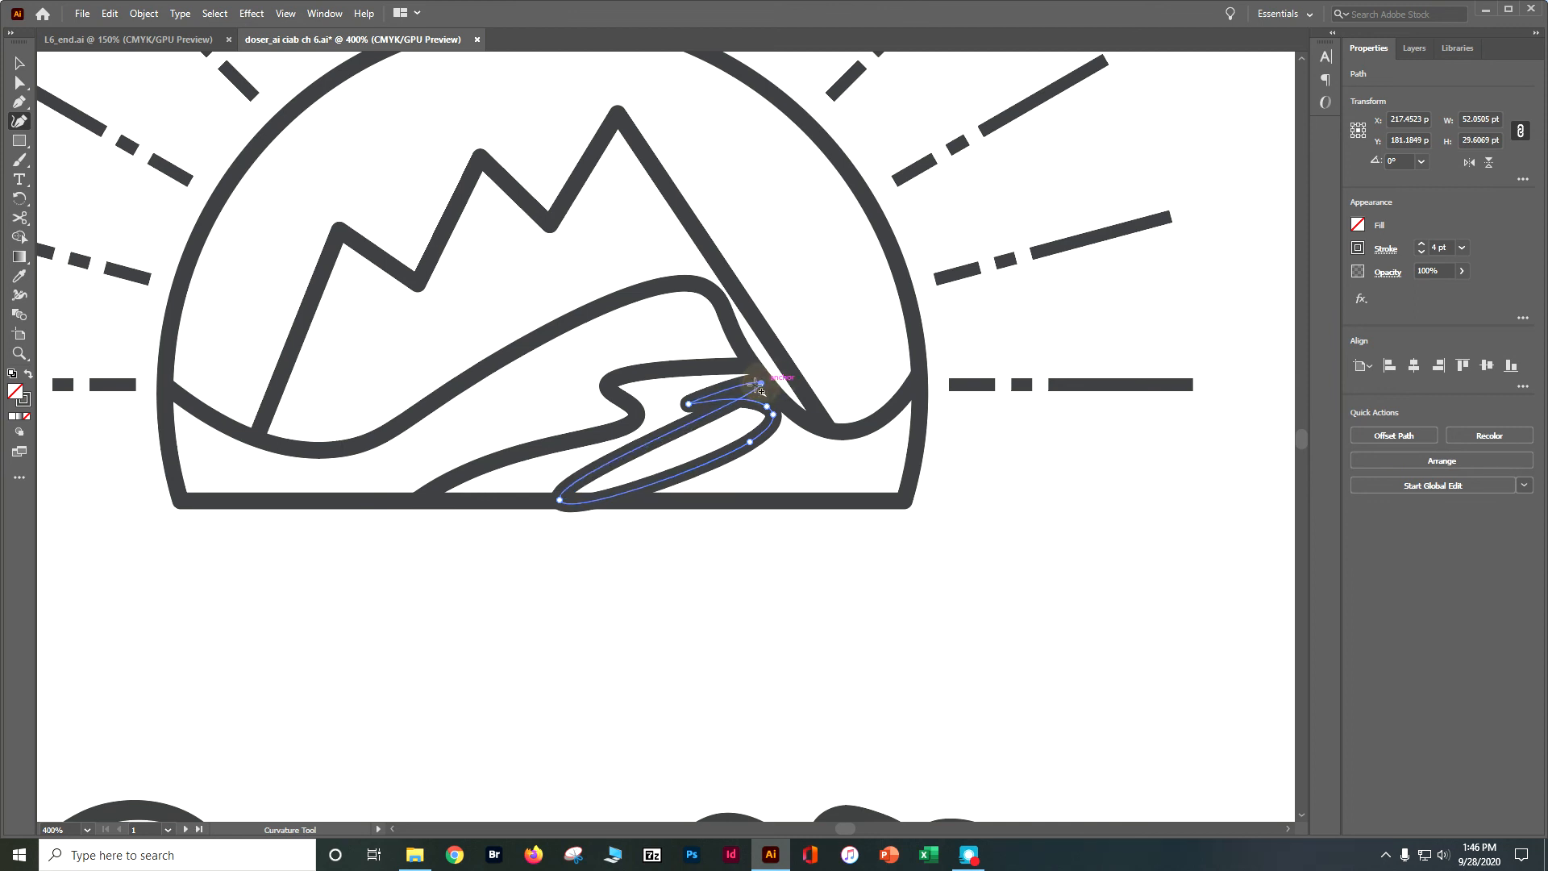
key("ctrl+z")
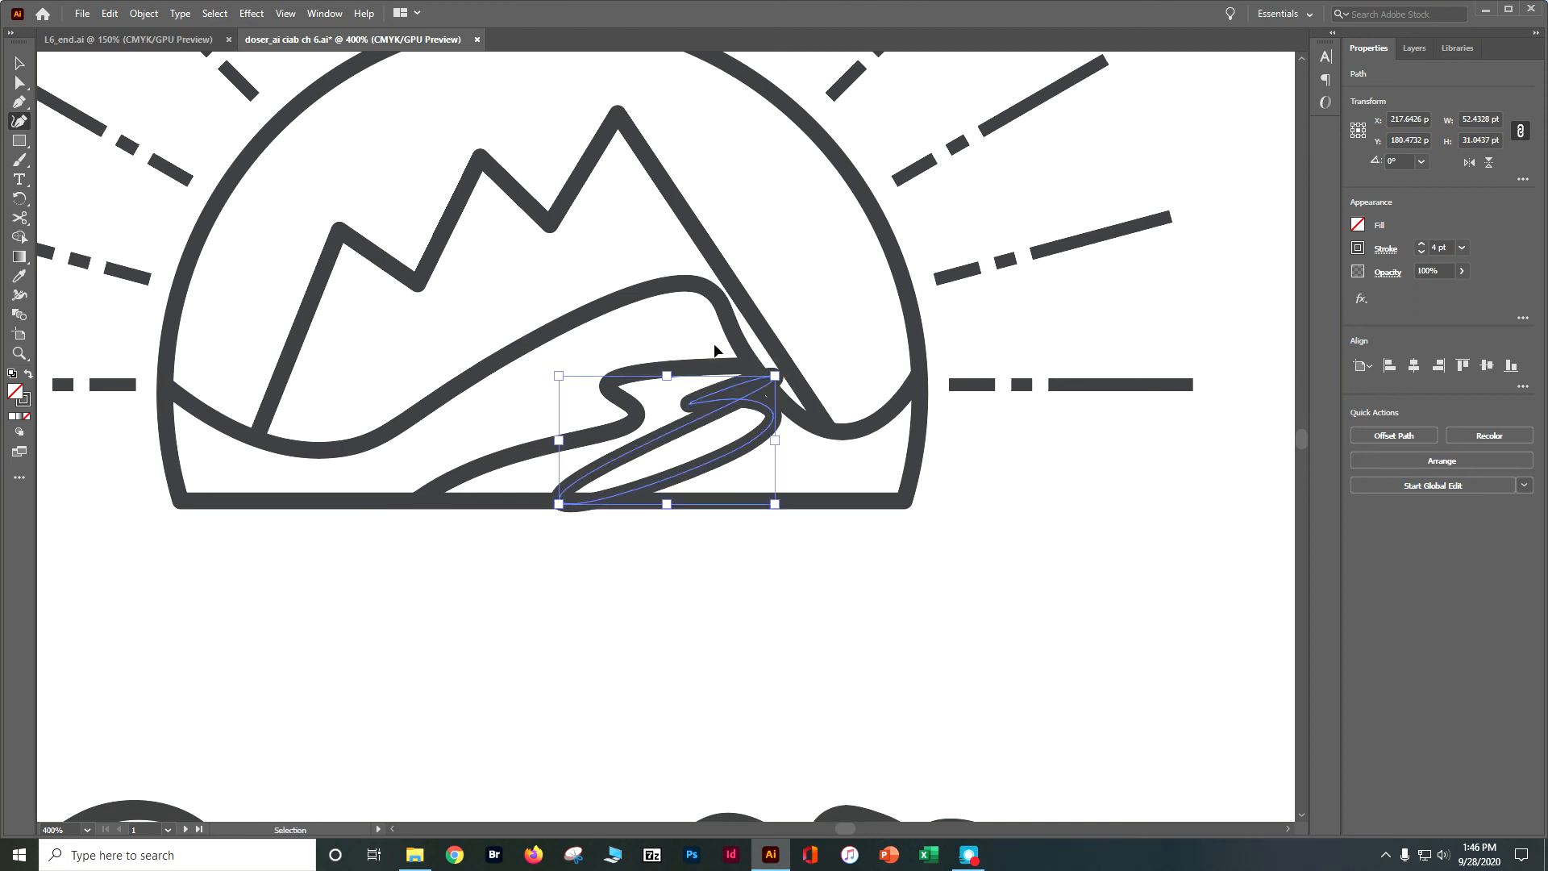
key("ctrl+z")
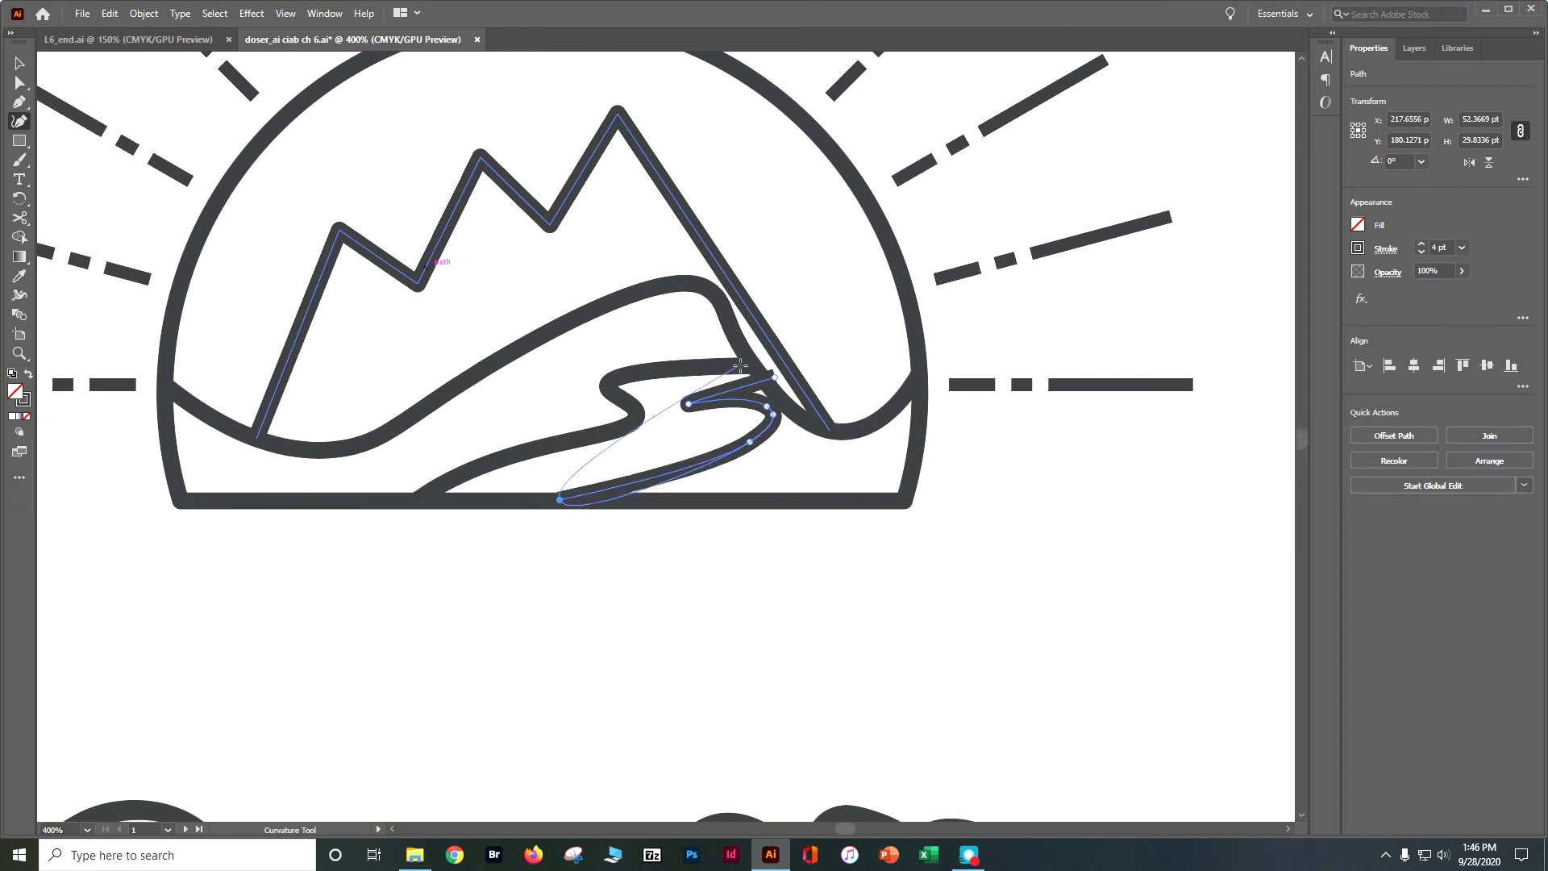
Pull the right bank's upper end back to the hill line and remove the surplus point beside its outer bend.
left_click(774, 379)
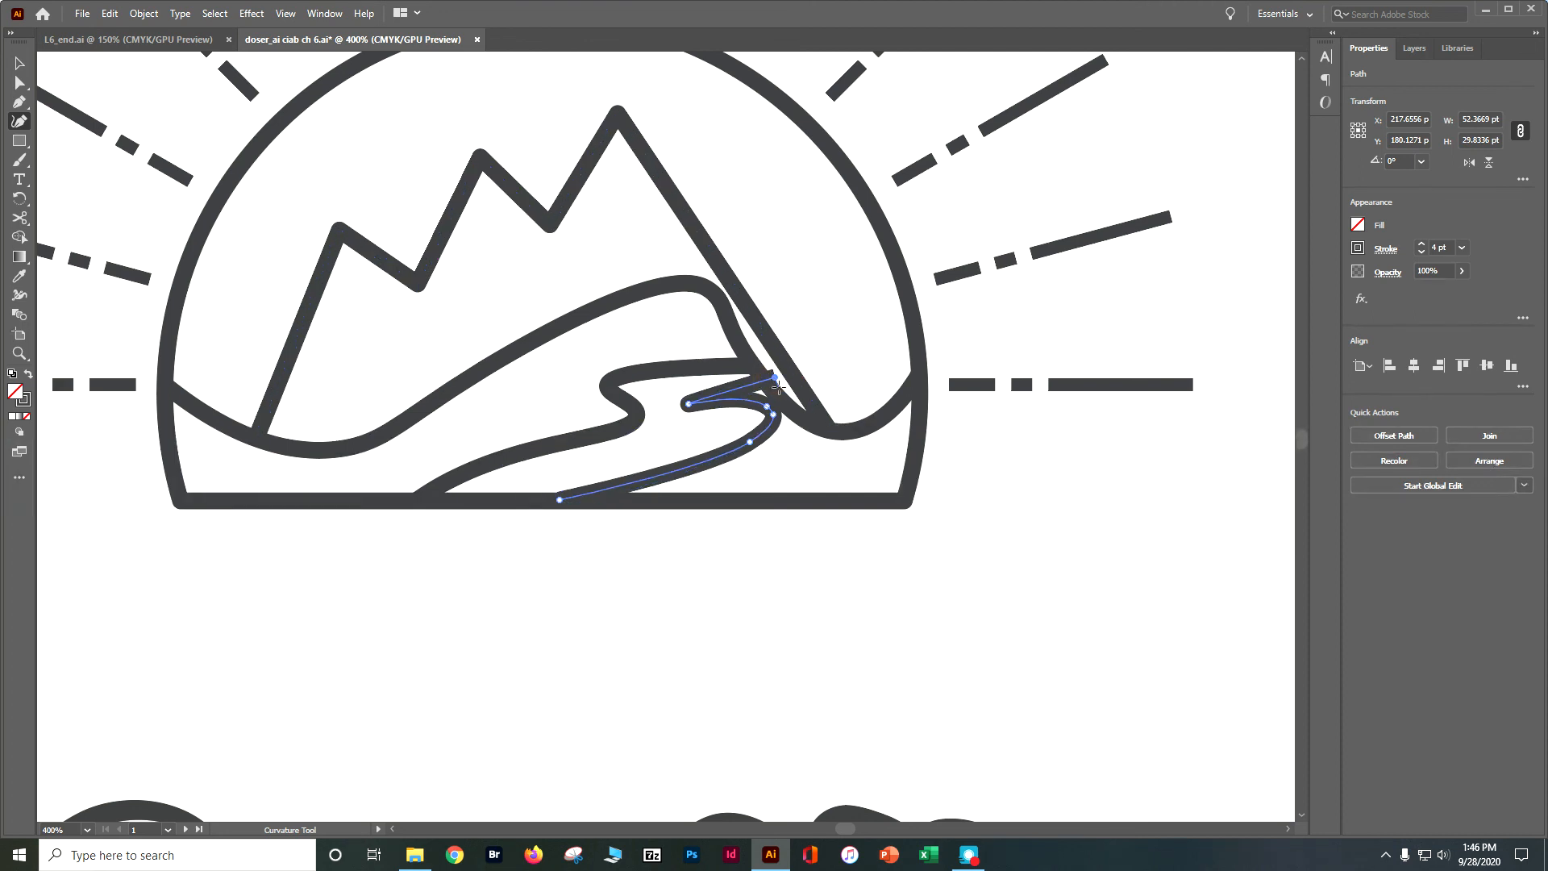
left_click_drag(772, 378, 764, 380)
left_click(767, 407)
double_click(767, 407)
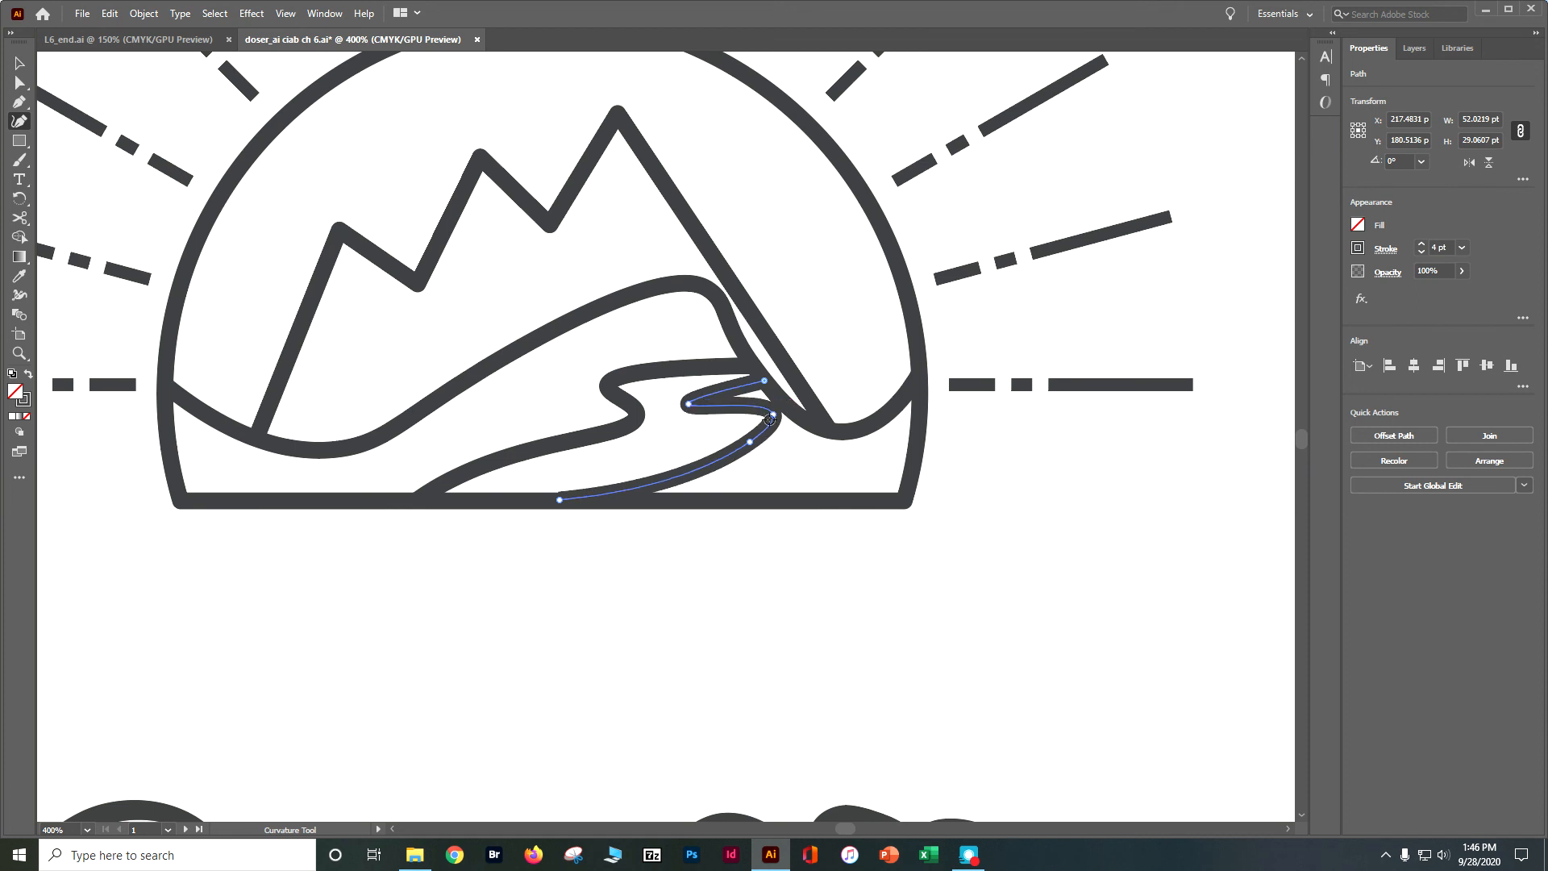
Move the right bank's outer bend and the point below it inward, making the bank about 50 pt wide, and deselect it.
left_click_drag(770, 414, 723, 454)
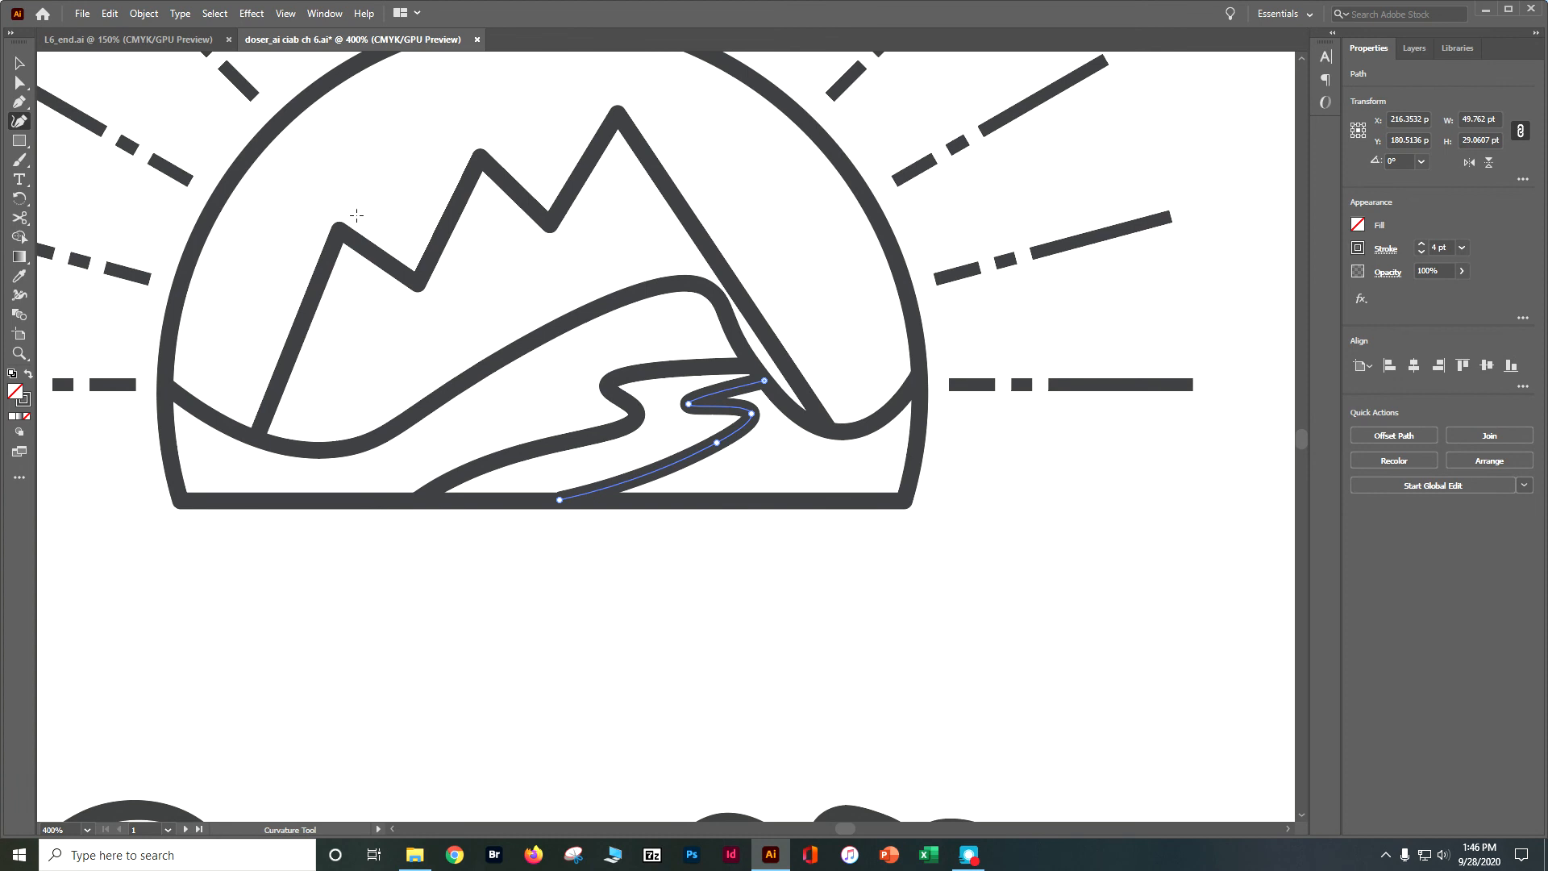
left_click(19, 63)
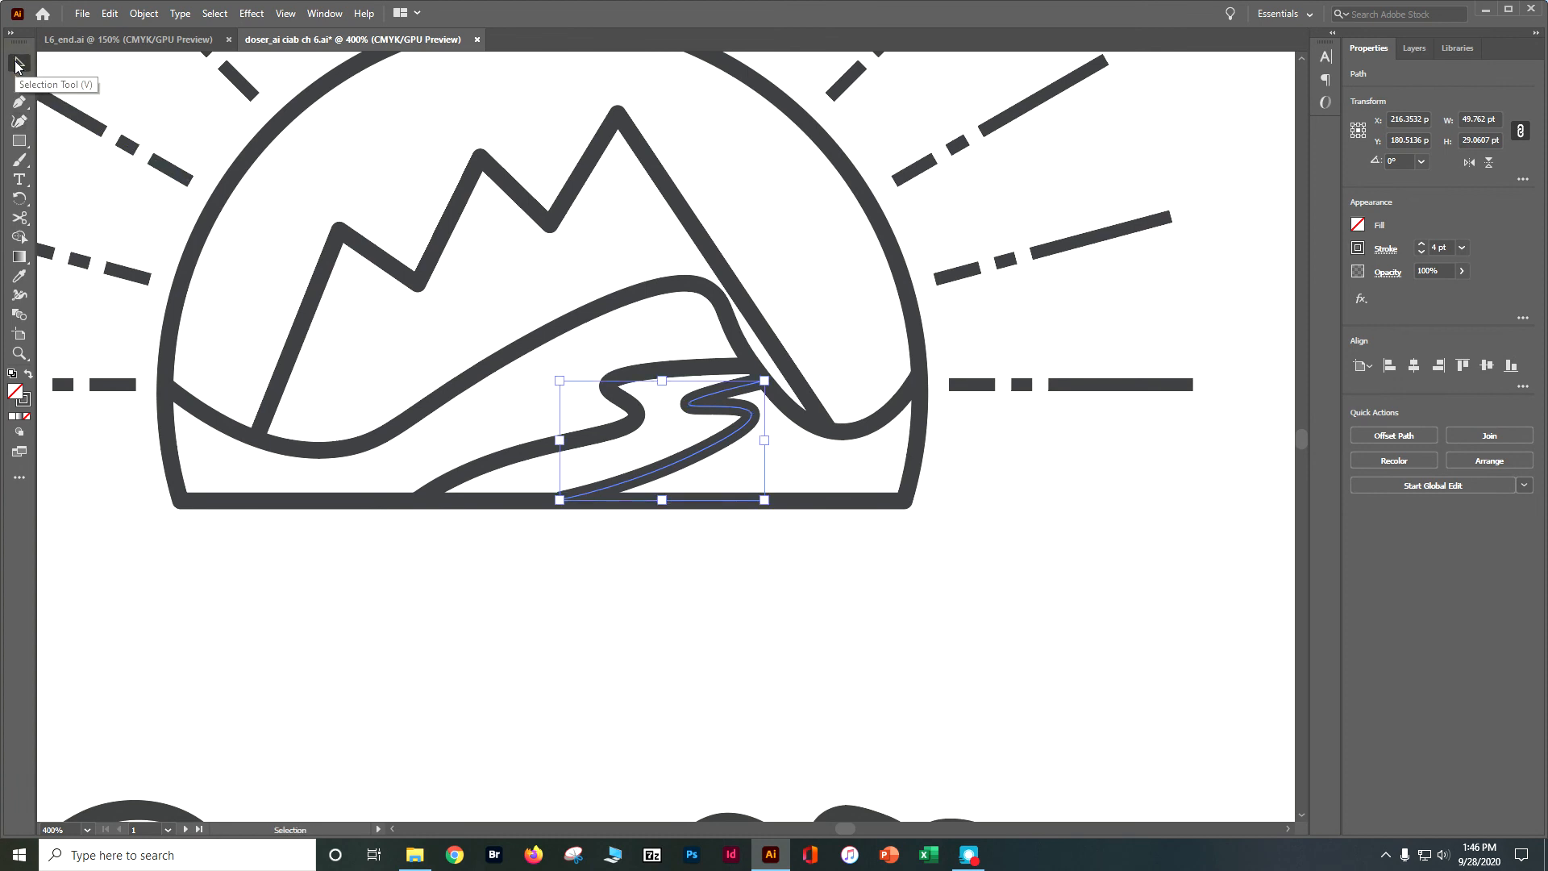
key("ctrl+minus")
key("ctrl+minus")
key("ctrl+minus")
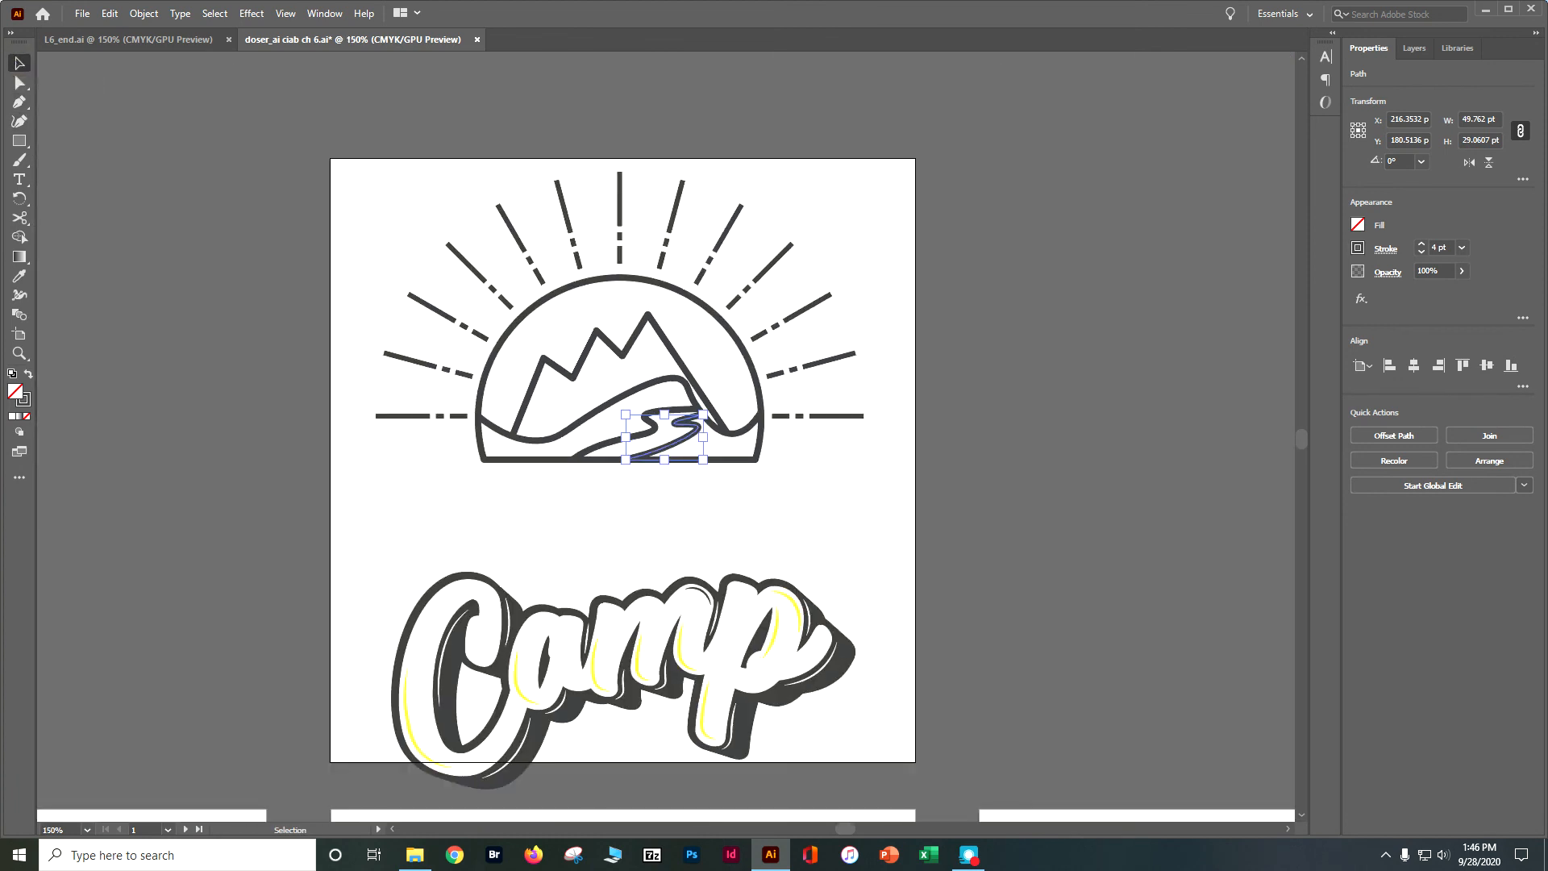
left_click(88, 312)
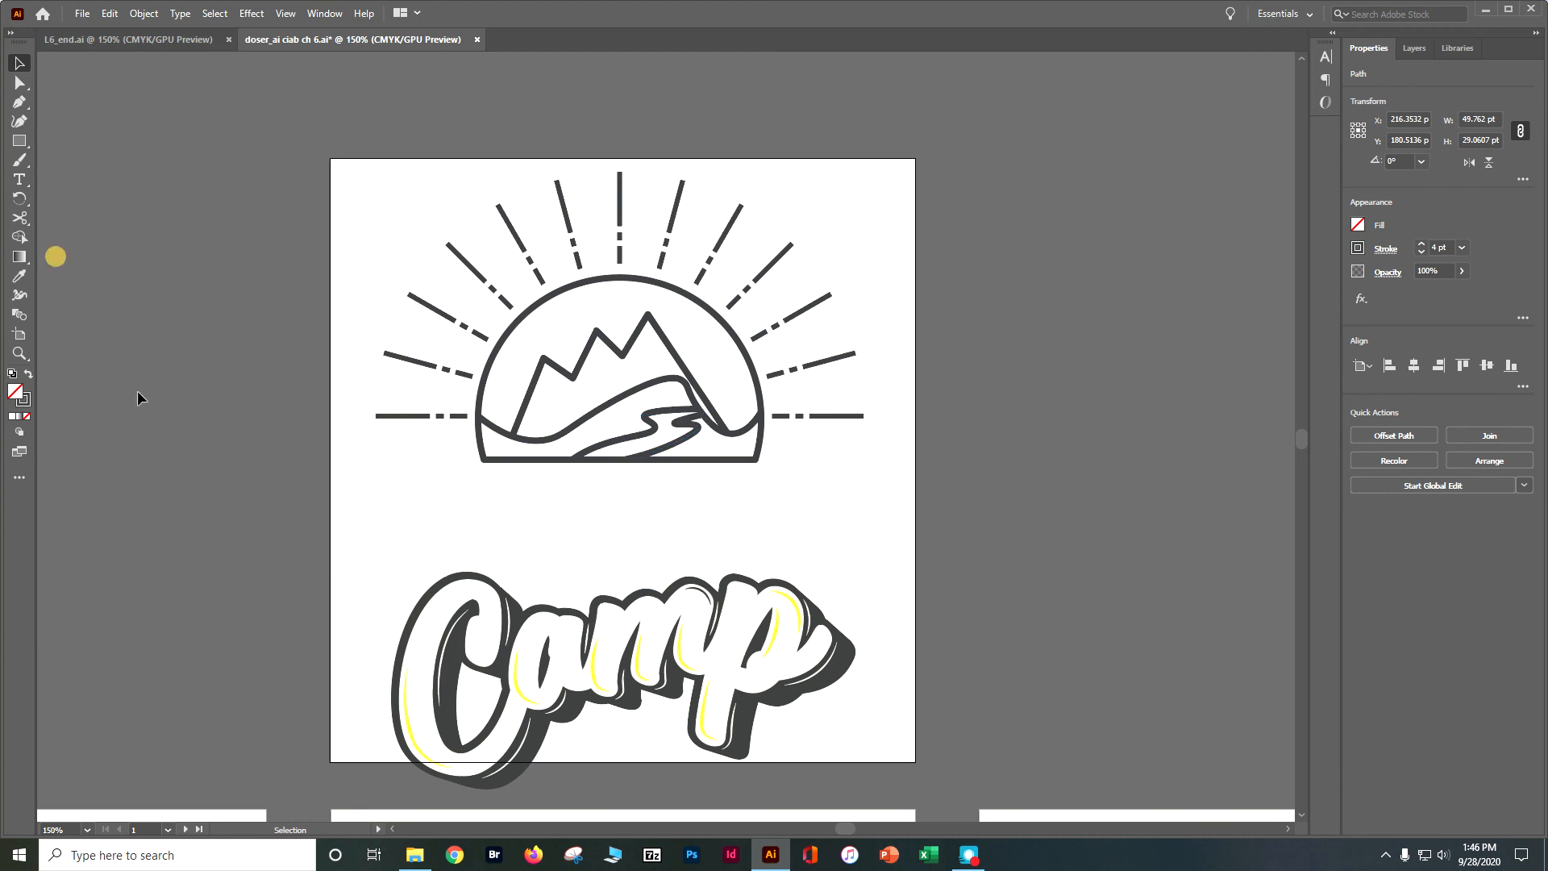
Move the Camp lettering group up so it overlaps the half circle's base, adjust it slightly downward, and deselect it.
left_click(410, 633)
left_click_drag(562, 671, 563, 518)
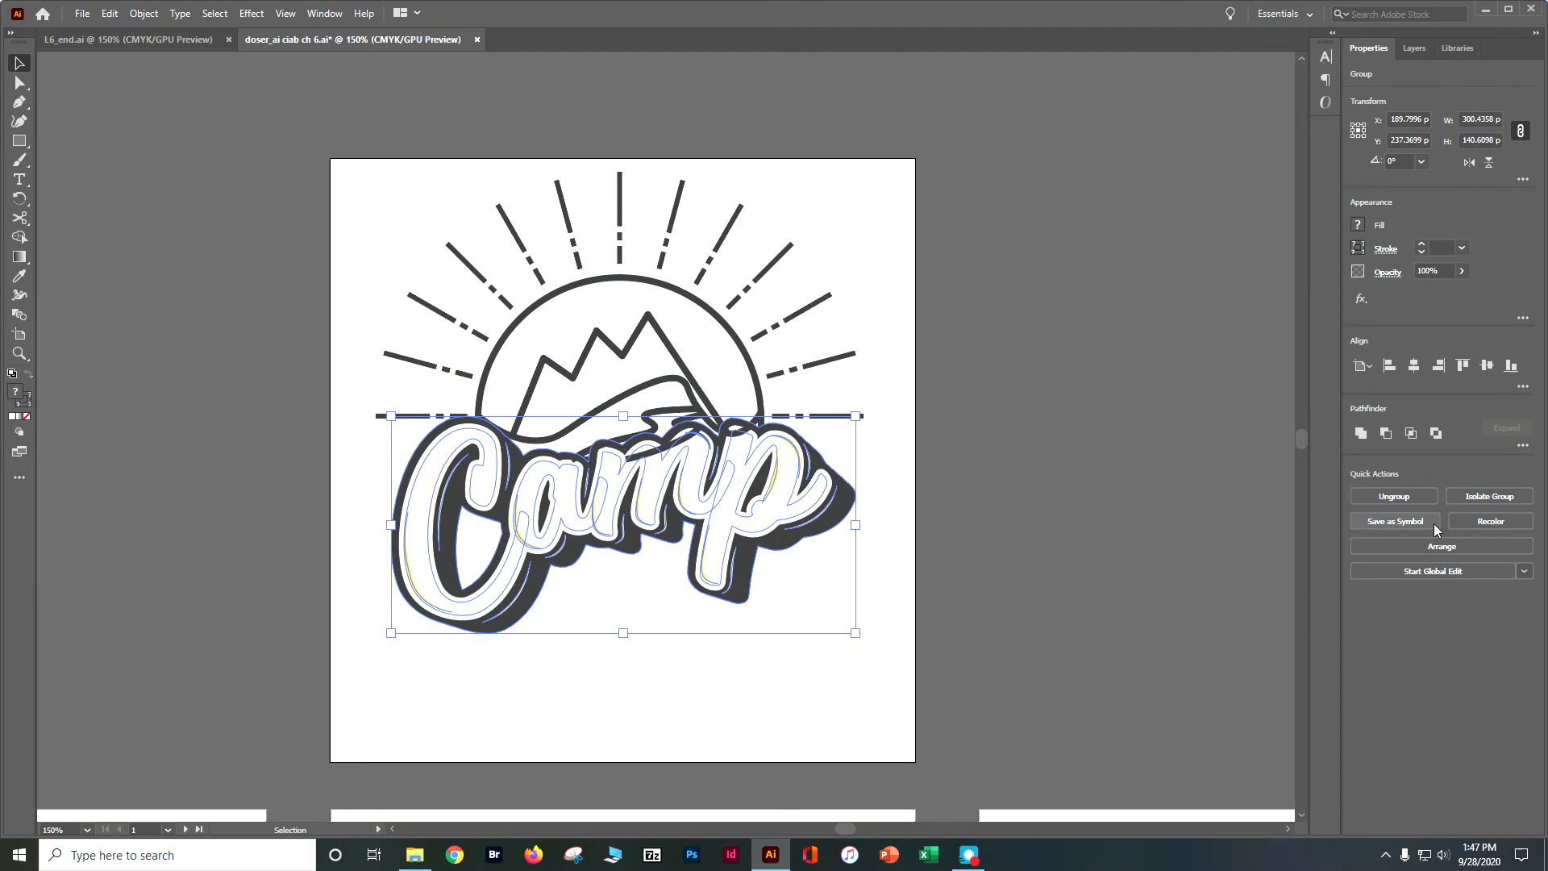
left_click(1424, 546)
left_click(1413, 554)
left_click(1098, 621)
left_click_drag(806, 501, 808, 510)
left_click(881, 549)
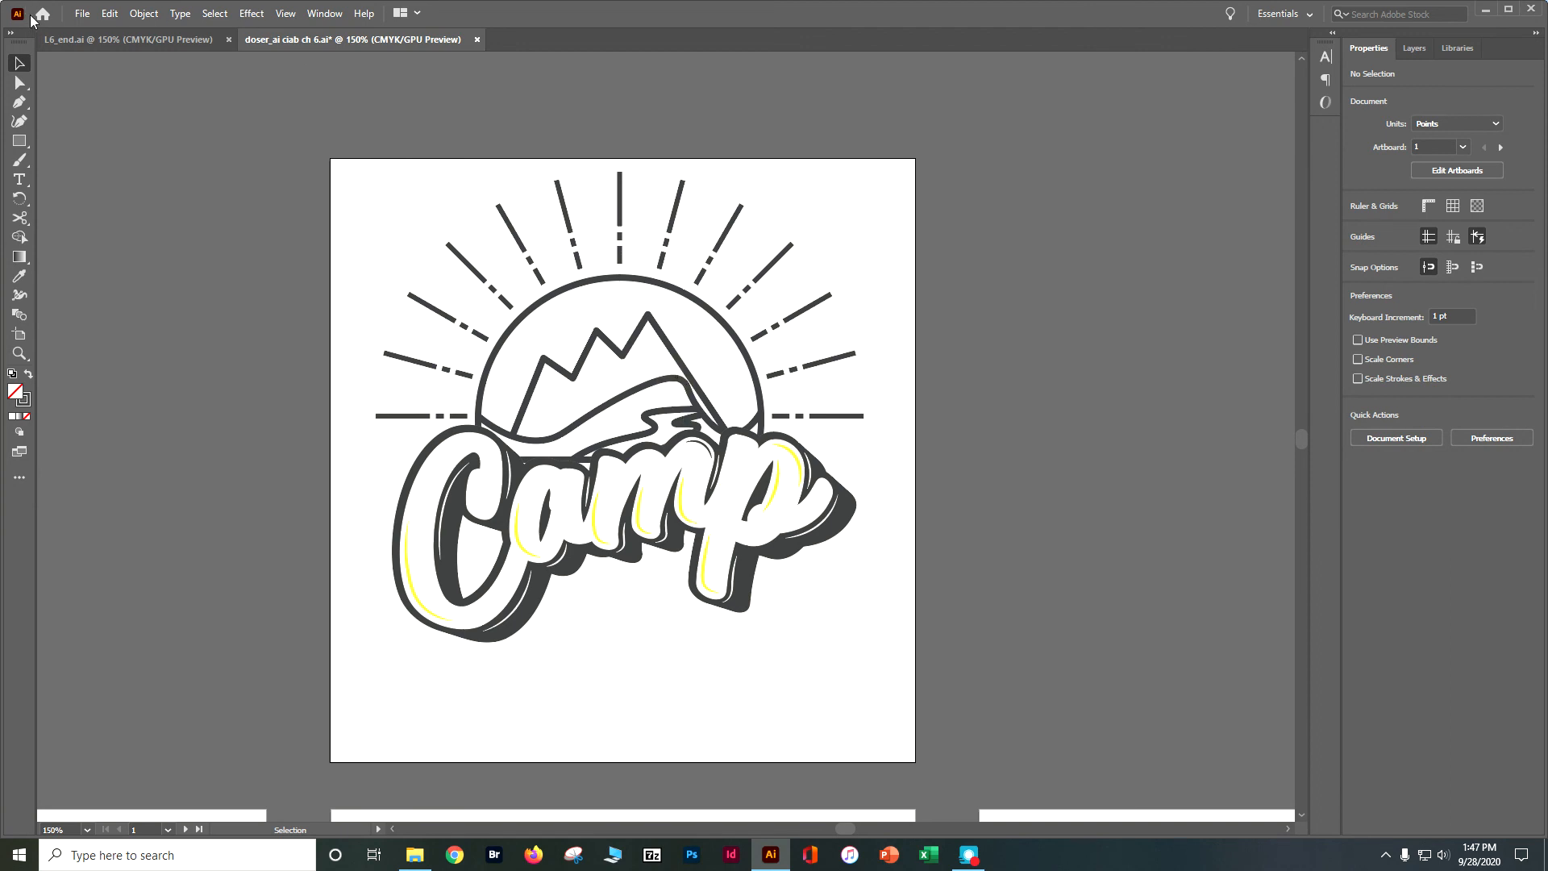
Try to fit the artboard to the artwork bounds.
left_click(143, 13)
left_click(110, 13)
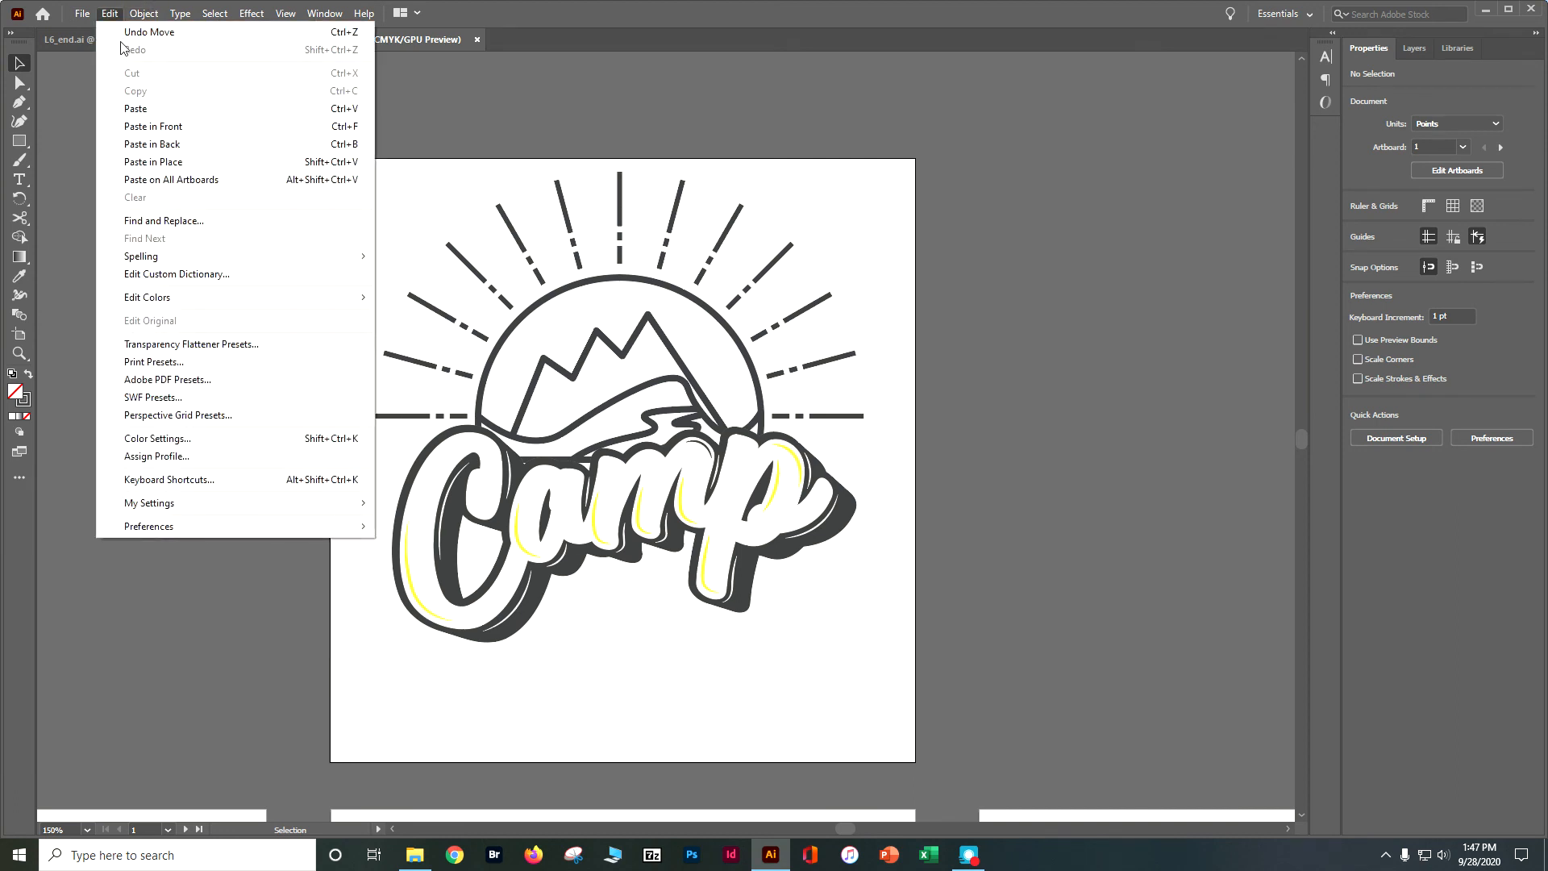
mouse_move(143, 14)
mouse_move(234, 599)
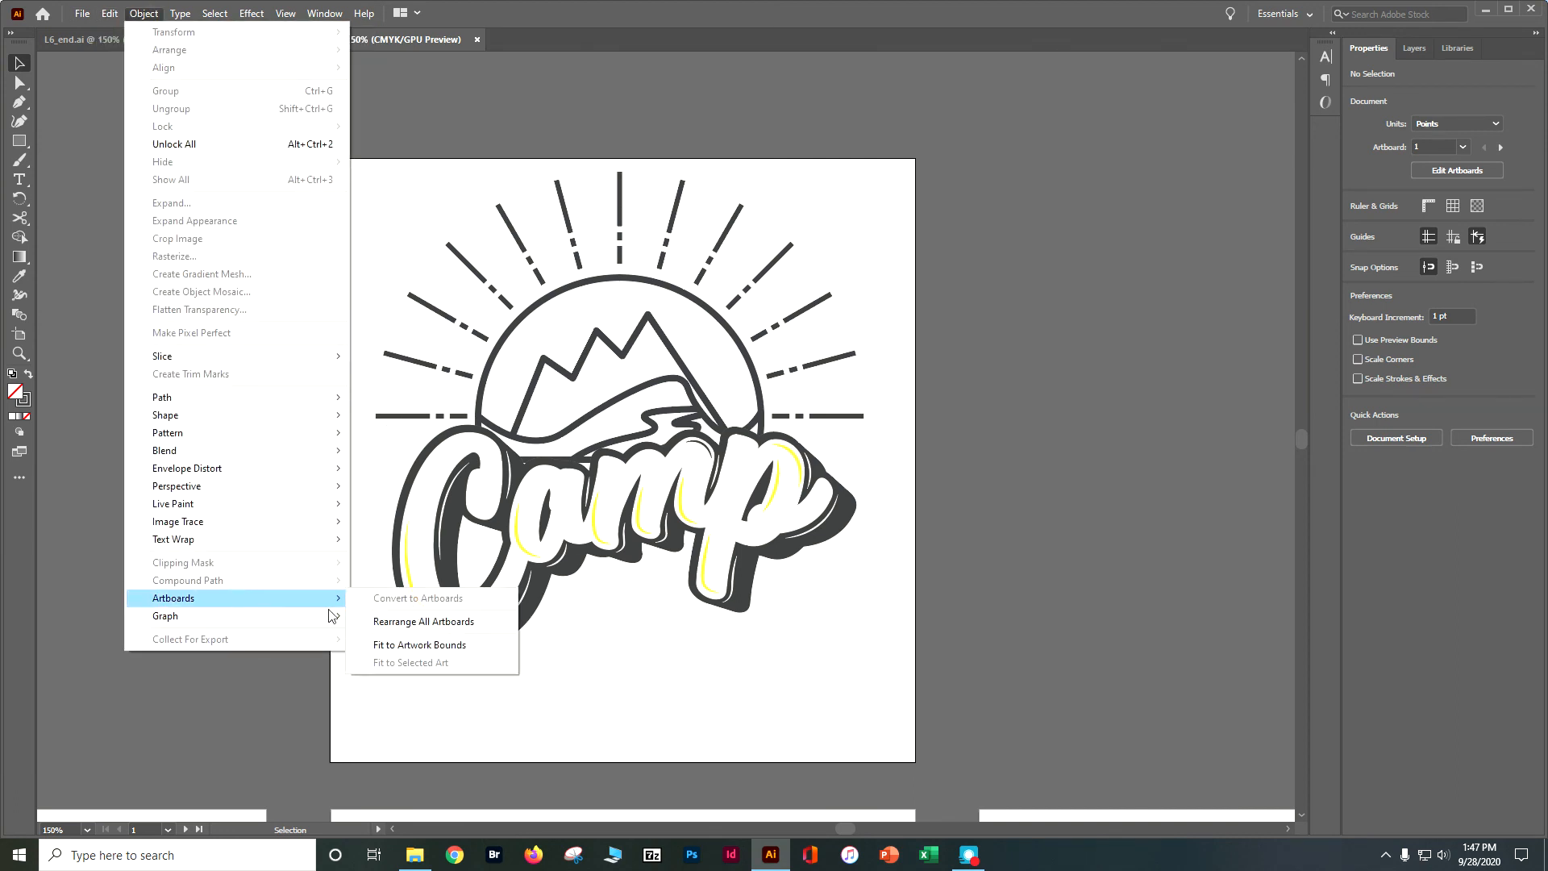
left_click(387, 646)
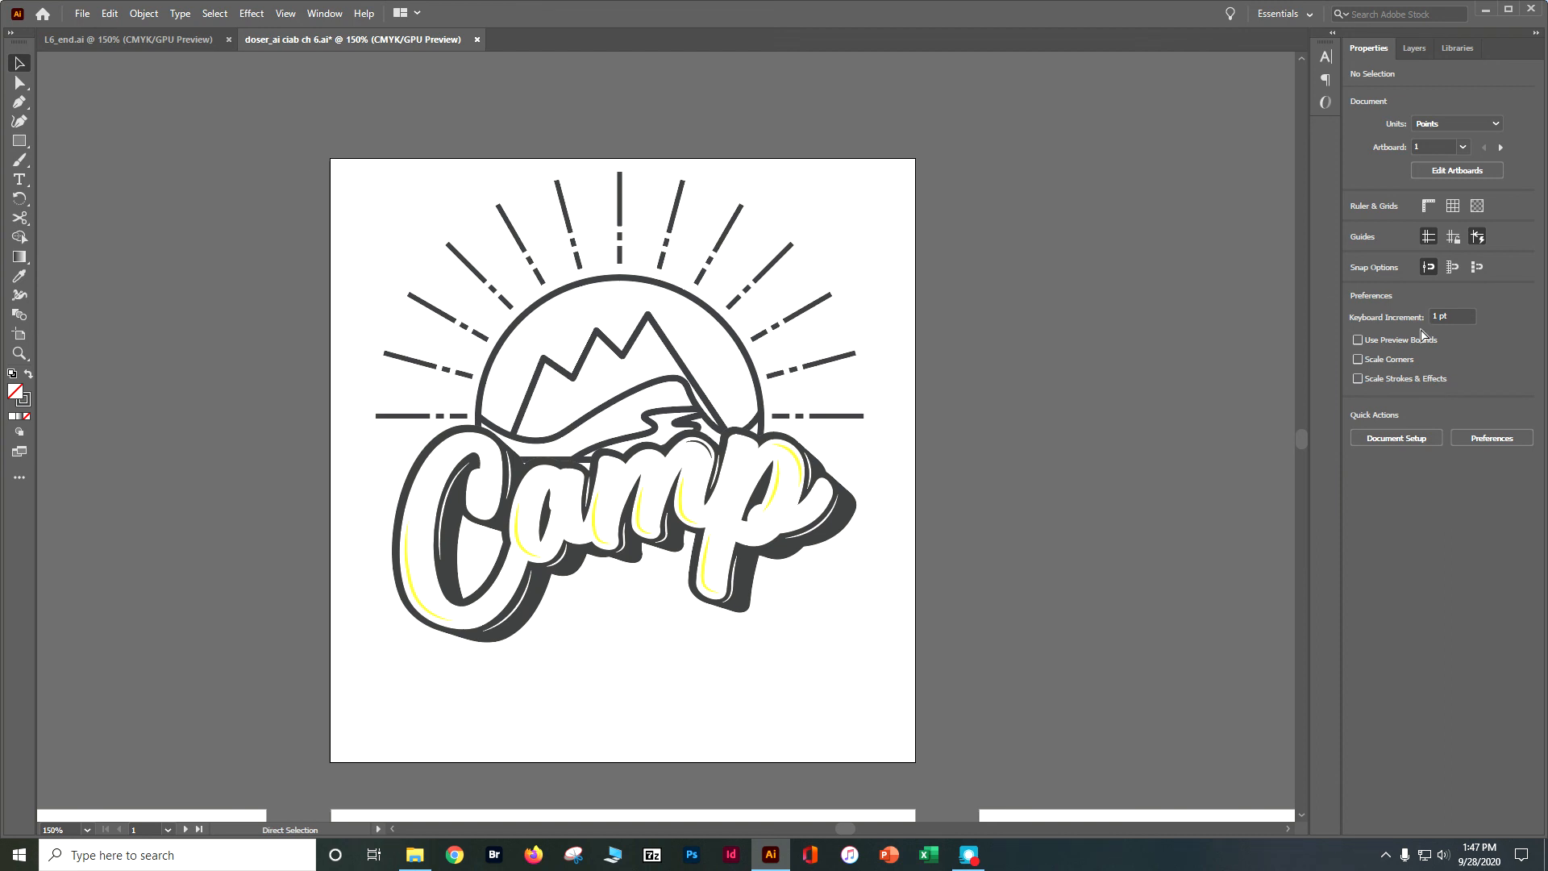
Save the document.
key("ctrl+s")
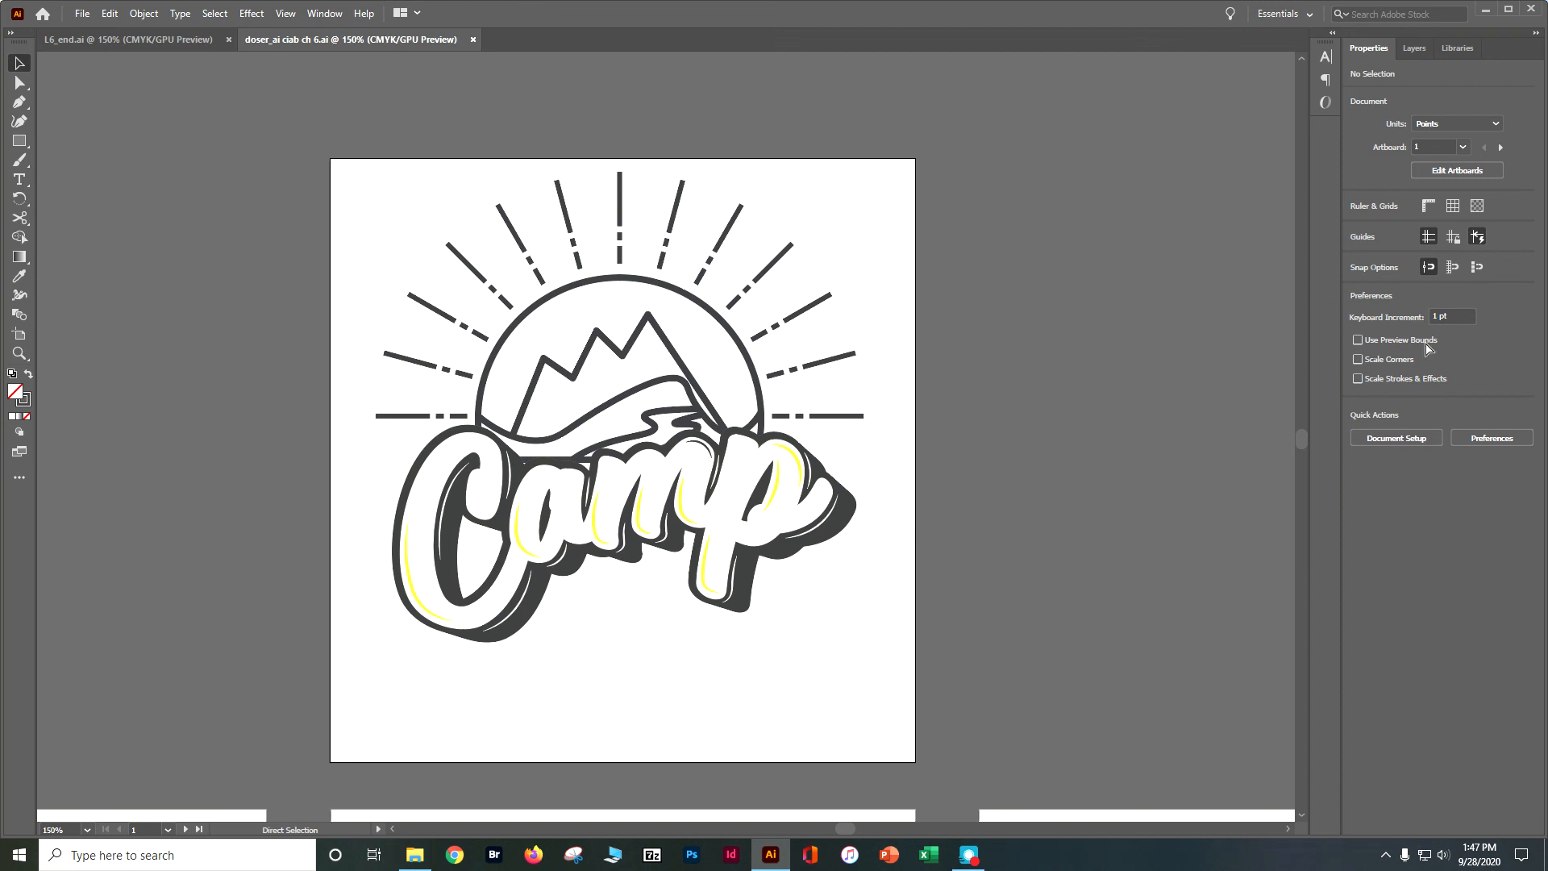